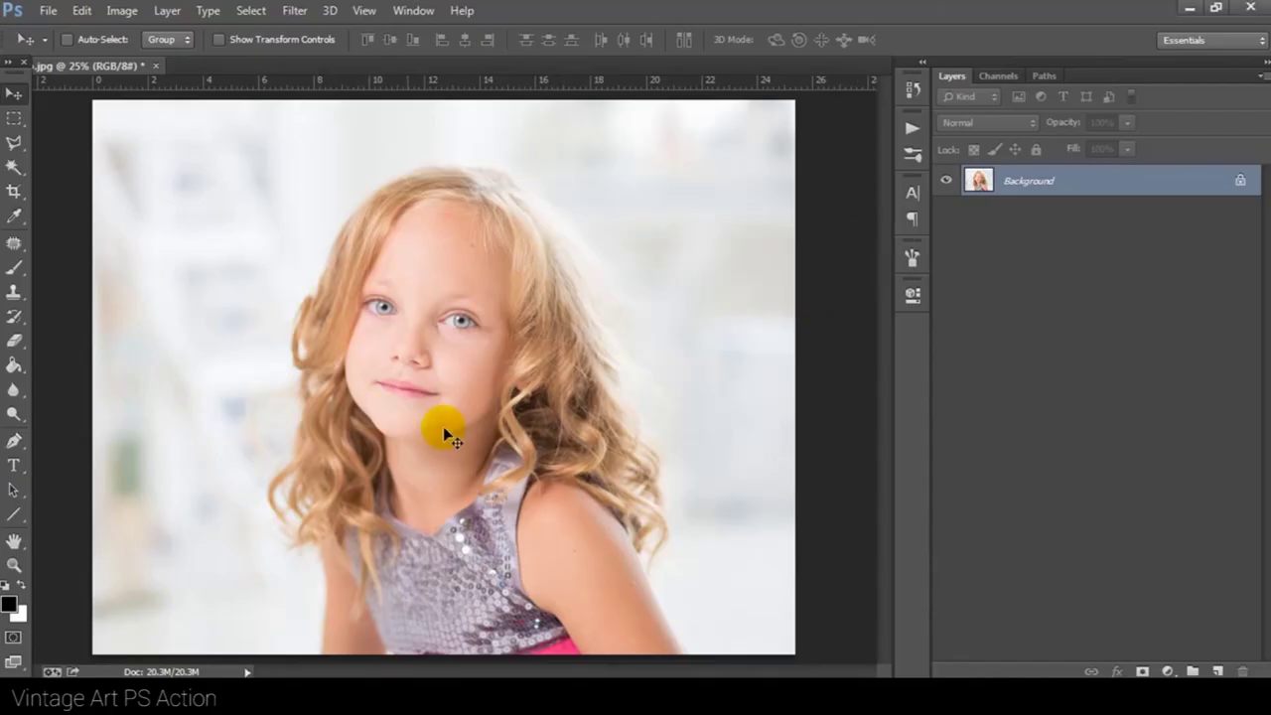
- Confirm the image is 8-bit RGB at 3000 × 2368 px, 300 ppi, without resizing
{"action": "left_click", "coordinate": [120, 12]}
{"action": "mouse_move", "coordinate": [134, 32]}
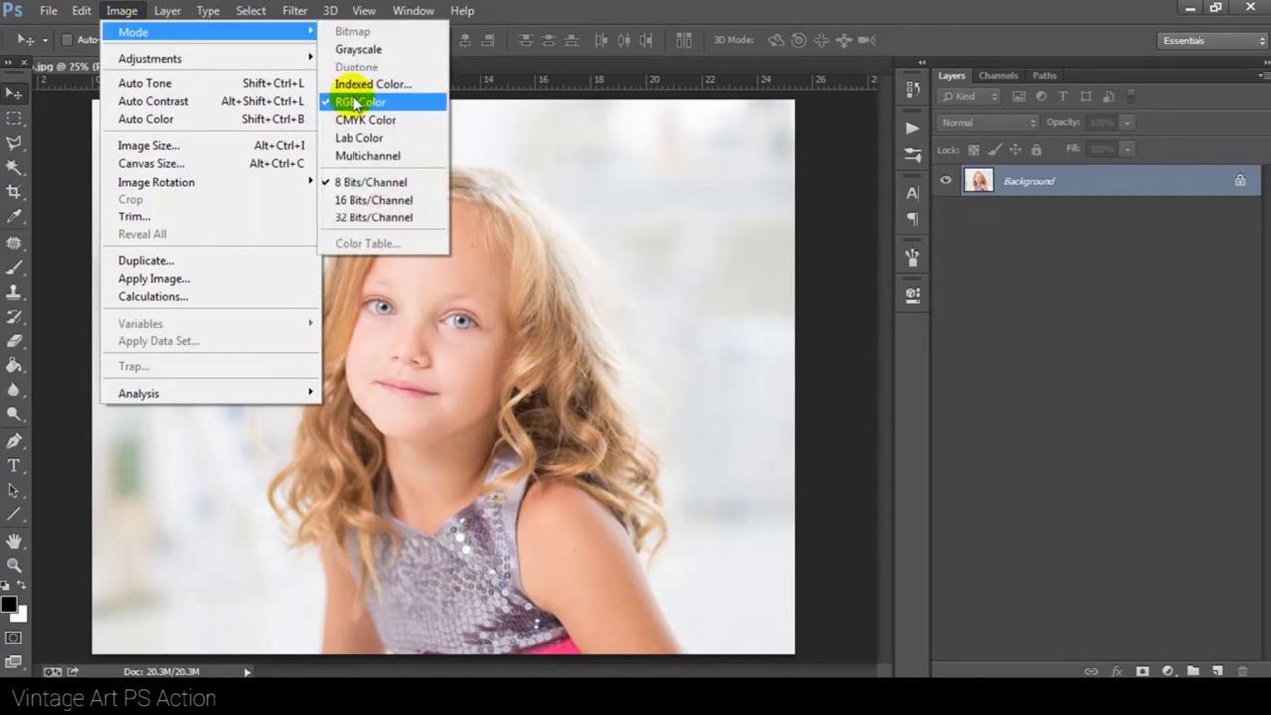
{"action": "left_click", "coordinate": [626, 192]}
{"action": "left_click", "coordinate": [121, 11]}
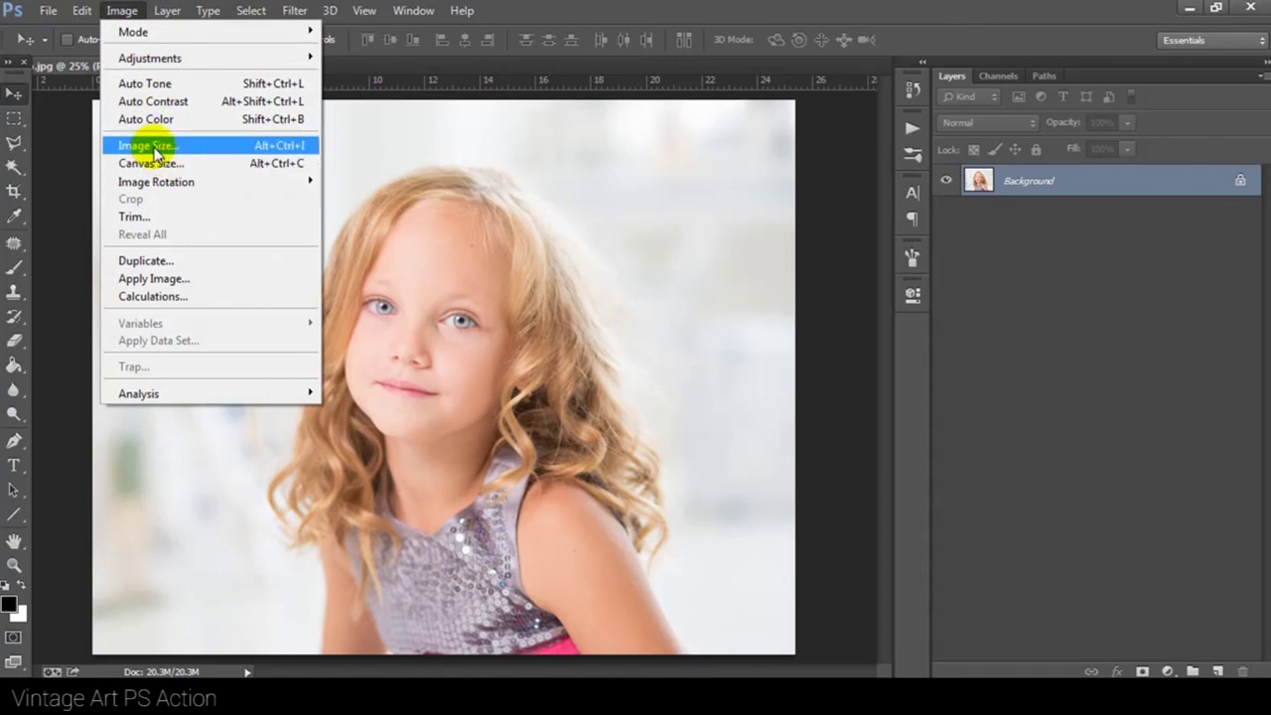
{"action": "left_click", "coordinate": [144, 145]}
{"action": "key", "text": "BackSpace"}
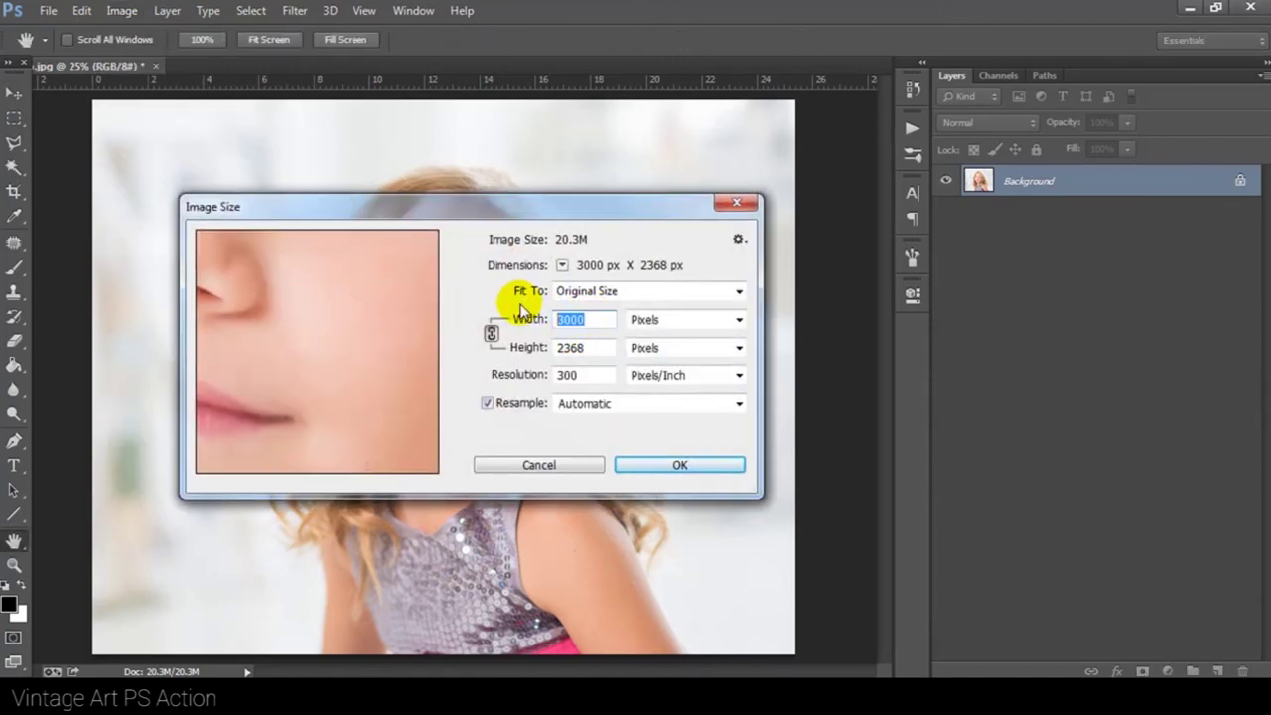
{"action": "type", "text": "3000"}
{"action": "key", "text": "Tab"}
{"action": "double_click", "coordinate": [570, 319]}
{"action": "double_click", "coordinate": [571, 375]}
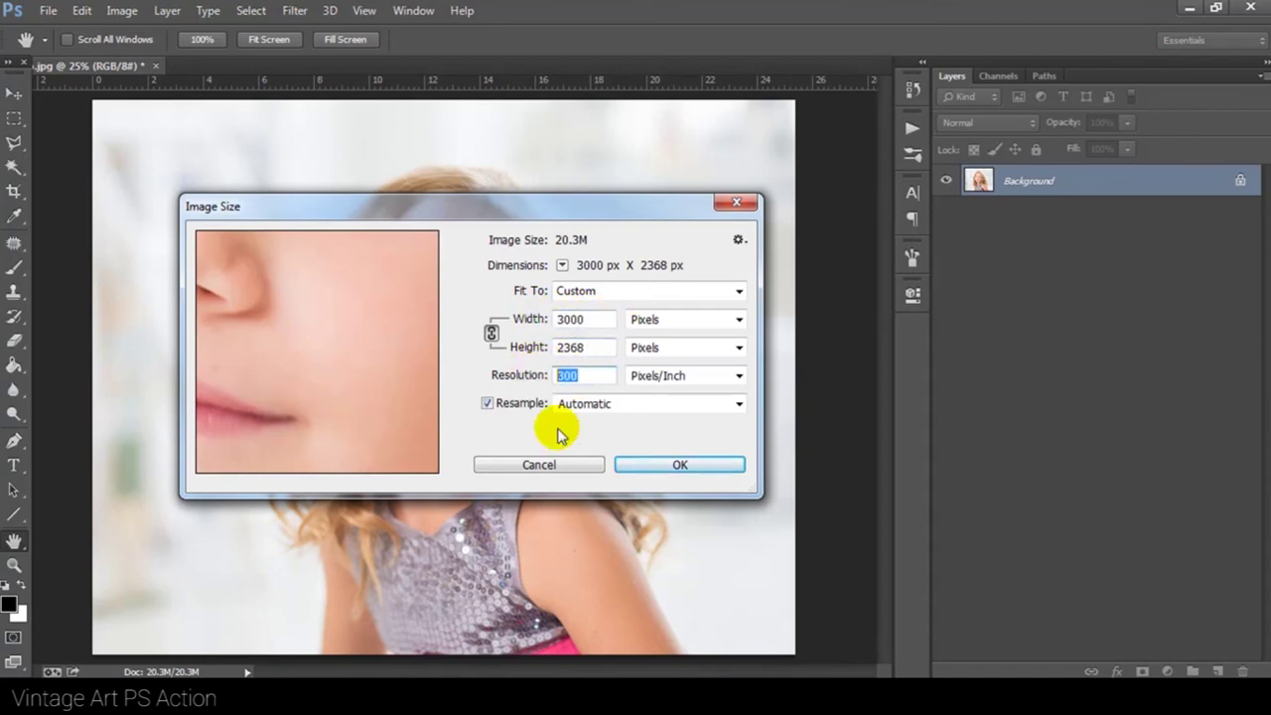
{"action": "left_click", "coordinate": [542, 470]}
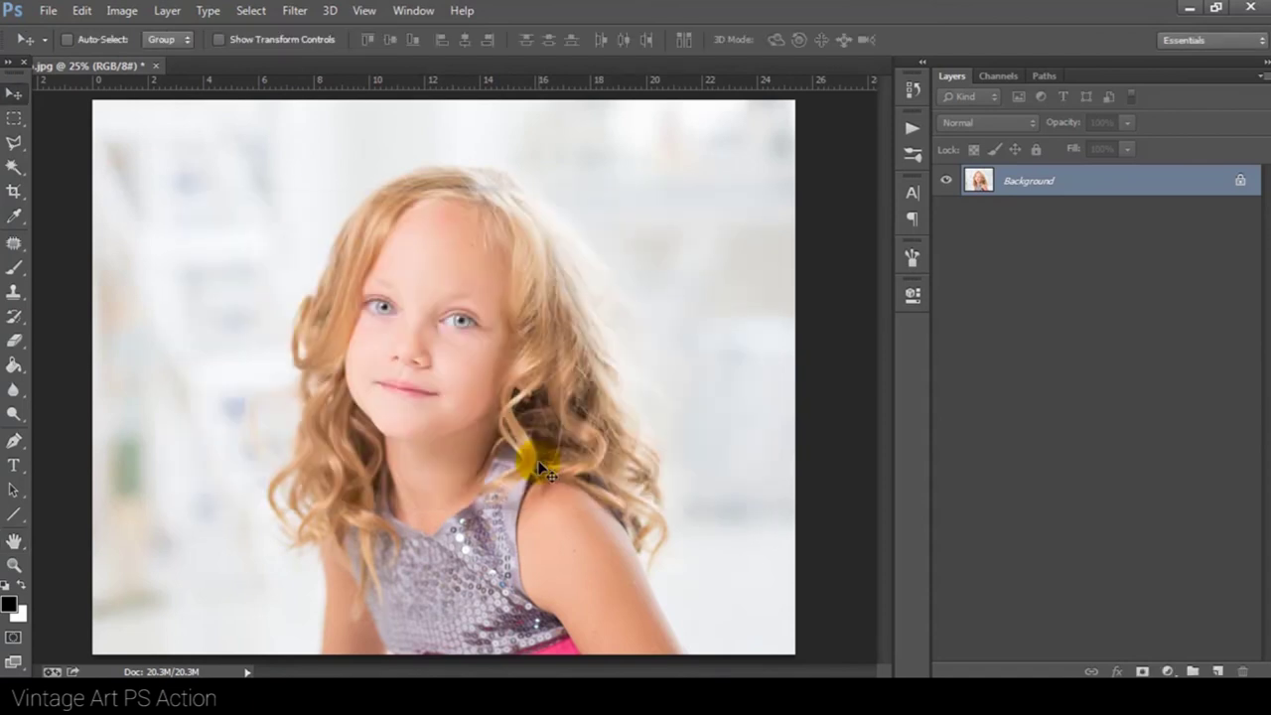
- Set the Brush tool's opacity and flow both to 100%
{"action": "left_click", "coordinate": [13, 270]}
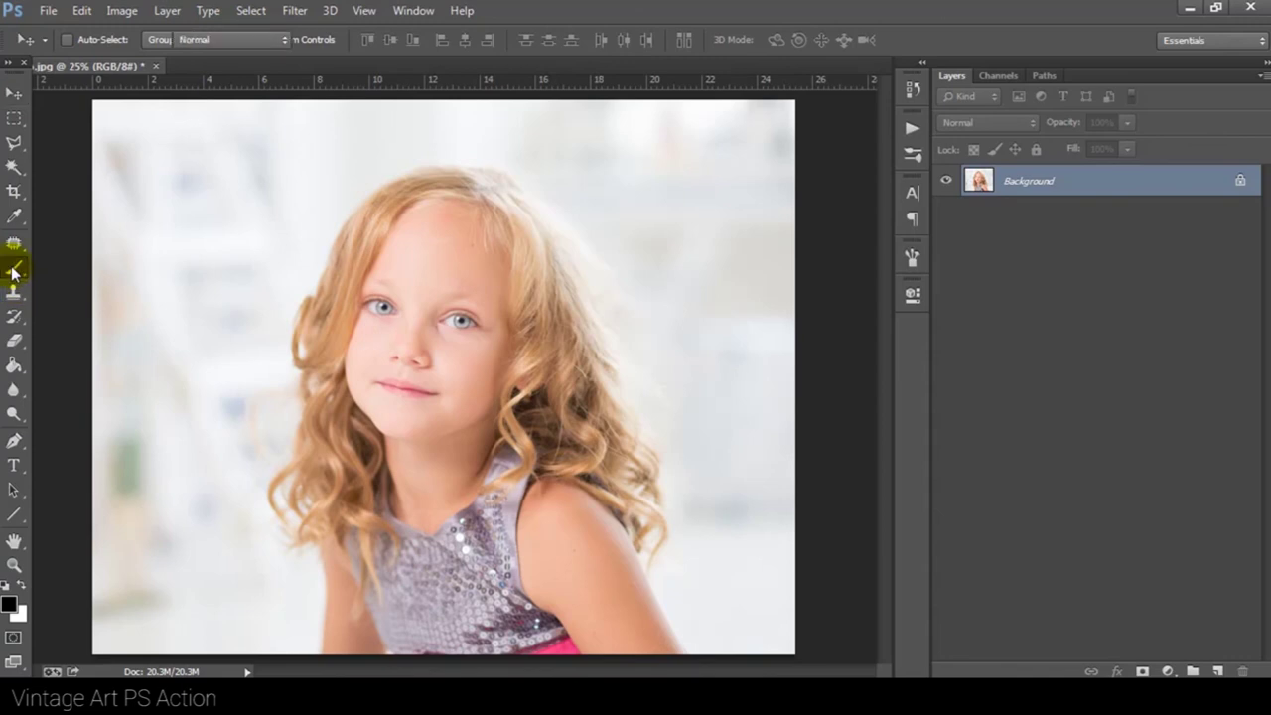
{"action": "left_click_drag", "start_coordinate": [387, 64], "coordinate": [397, 56]}
{"action": "left_click", "coordinate": [507, 40]}
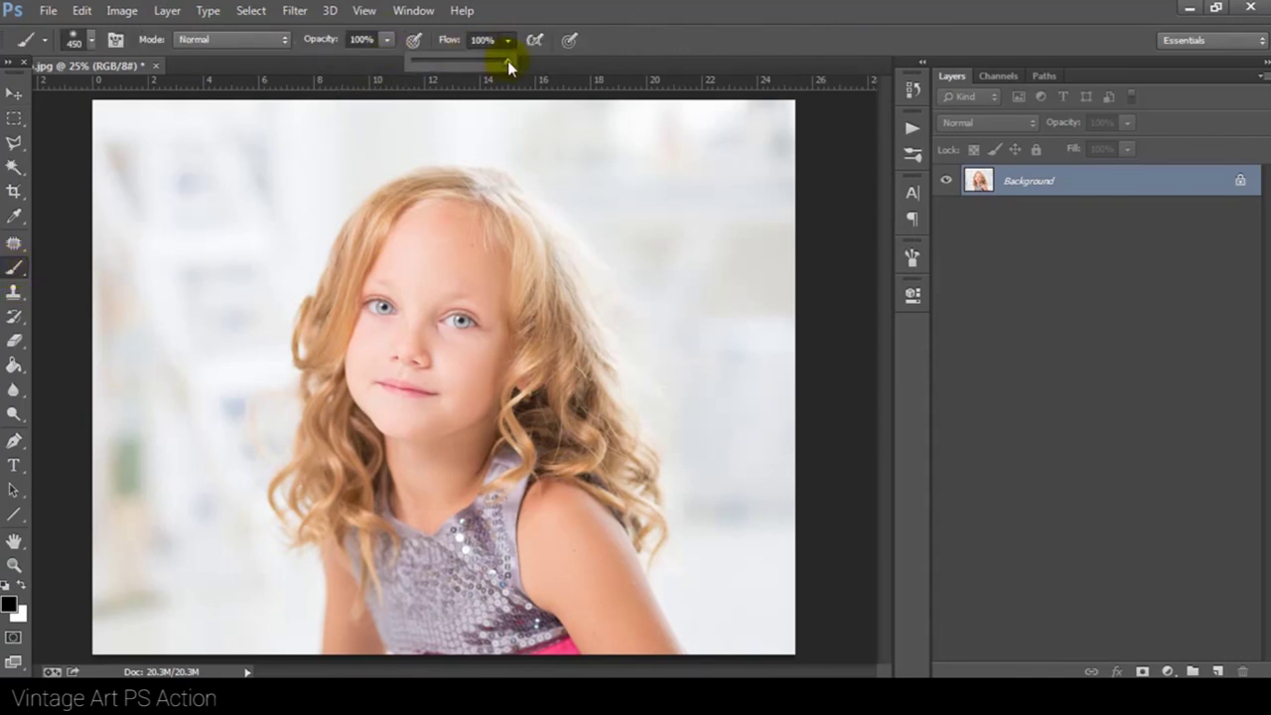
{"action": "left_click", "coordinate": [14, 95]}
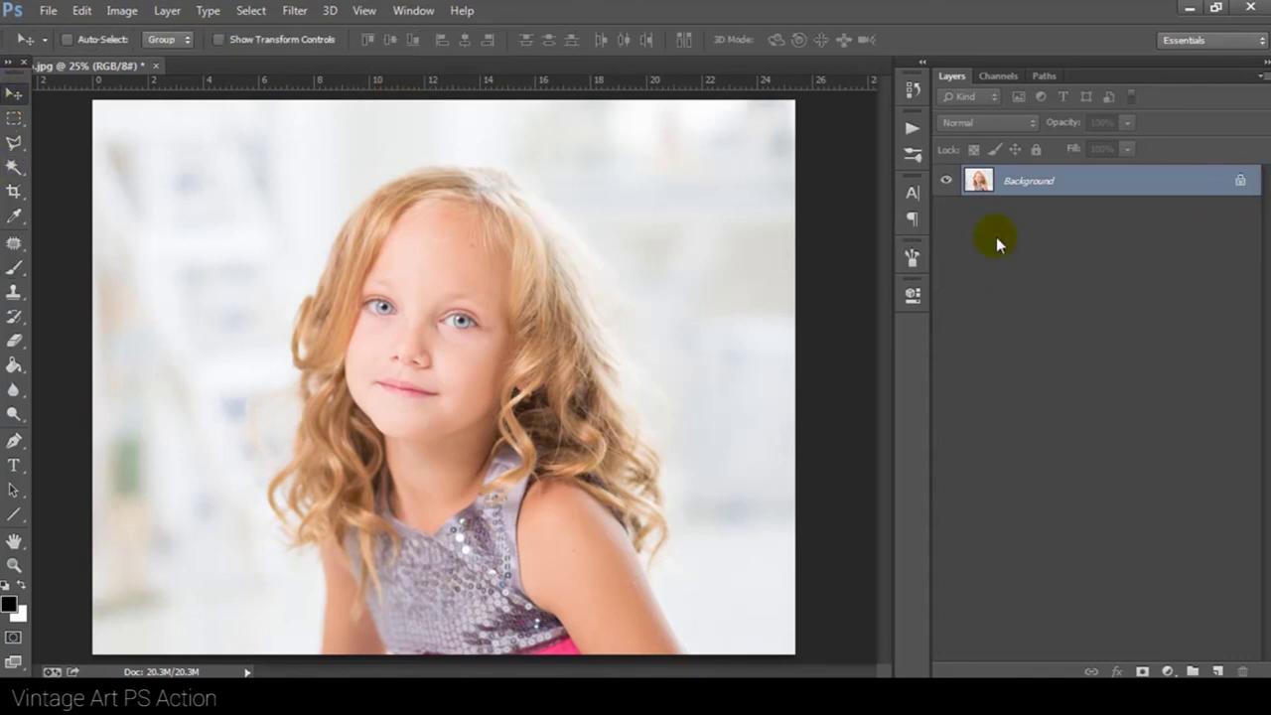
- Convert the Background to Layer 0 and then back into a locked Background layer
{"action": "left_click", "coordinate": [167, 11]}
{"action": "mouse_move", "coordinate": [179, 31]}
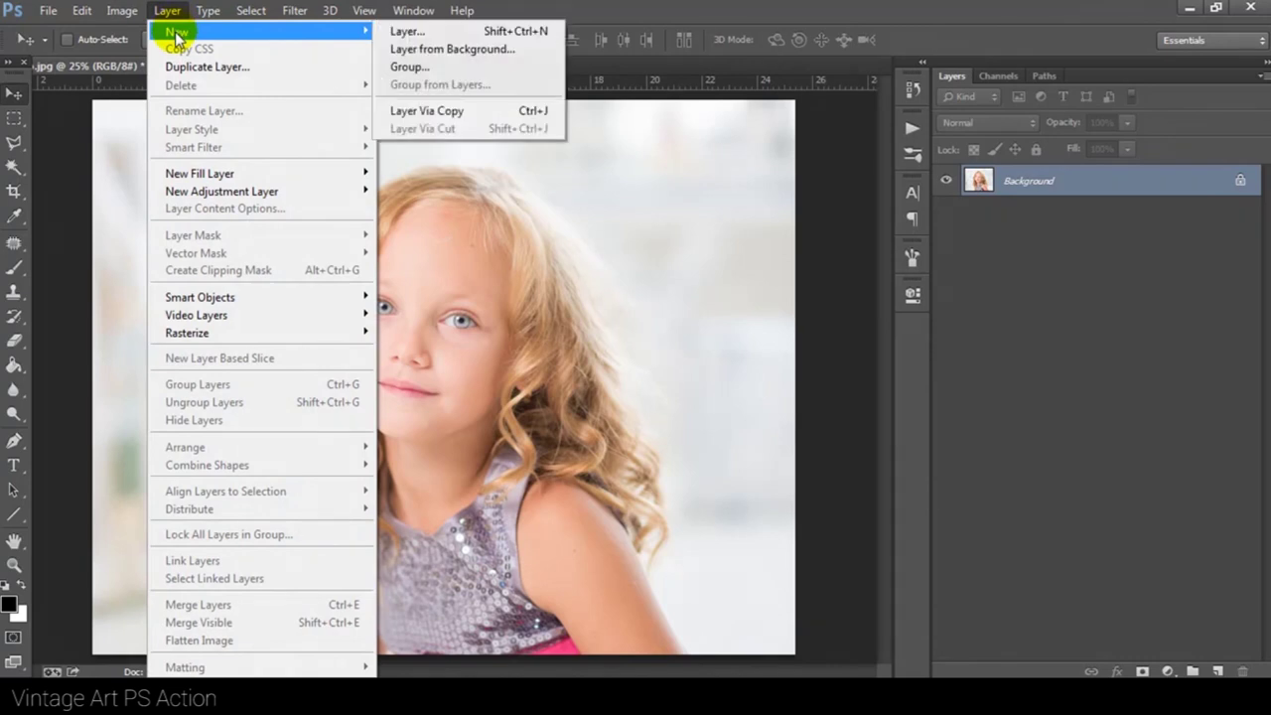
{"action": "left_click", "coordinate": [421, 49]}
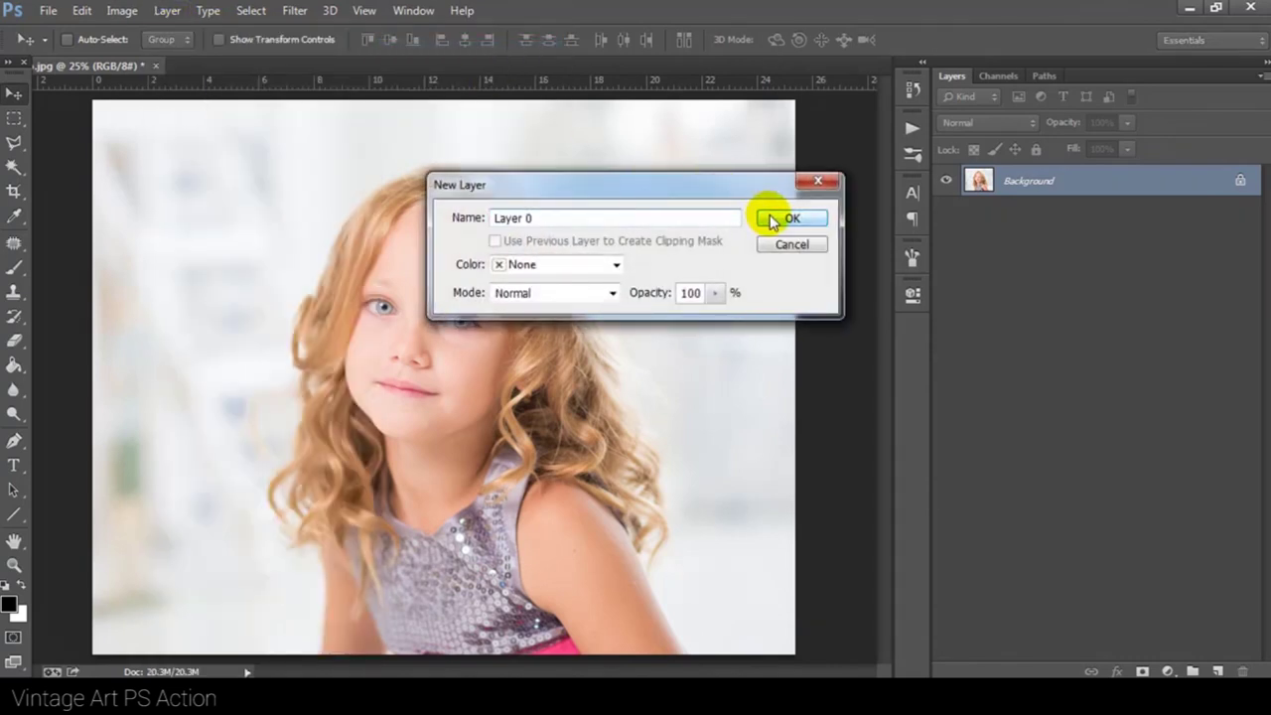
{"action": "left_click", "coordinate": [772, 221]}
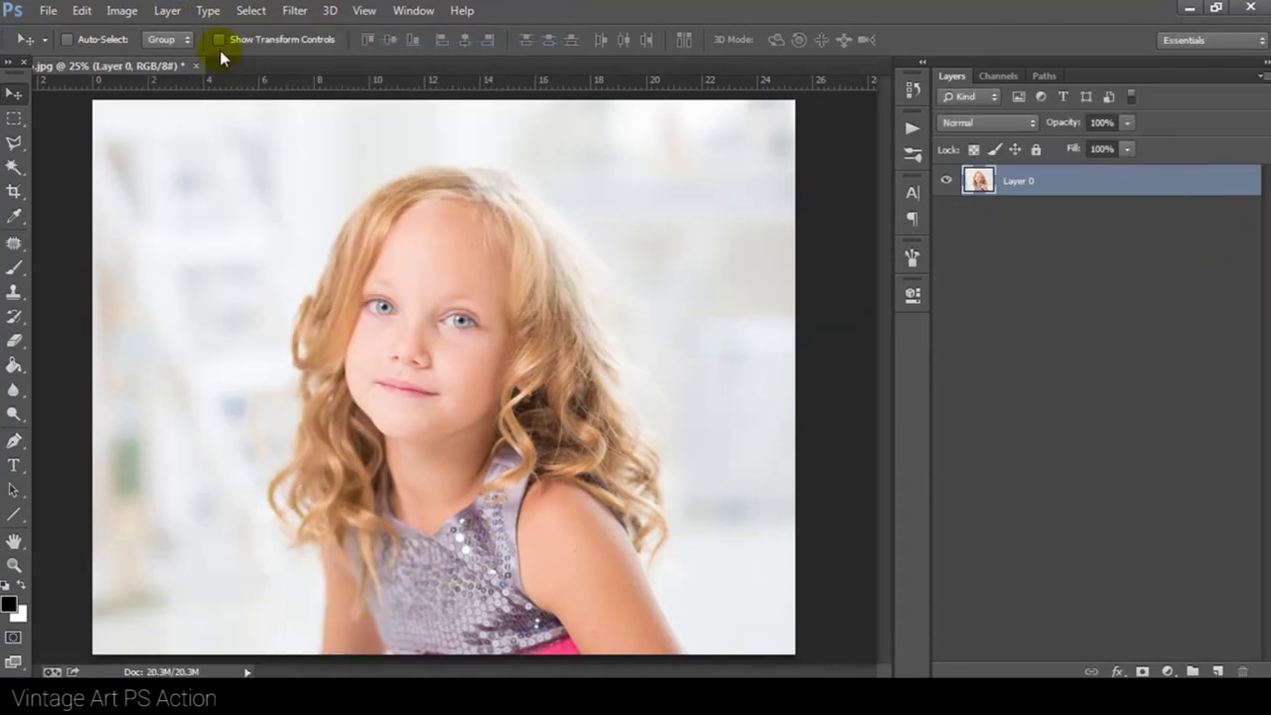
{"action": "left_click", "coordinate": [166, 11]}
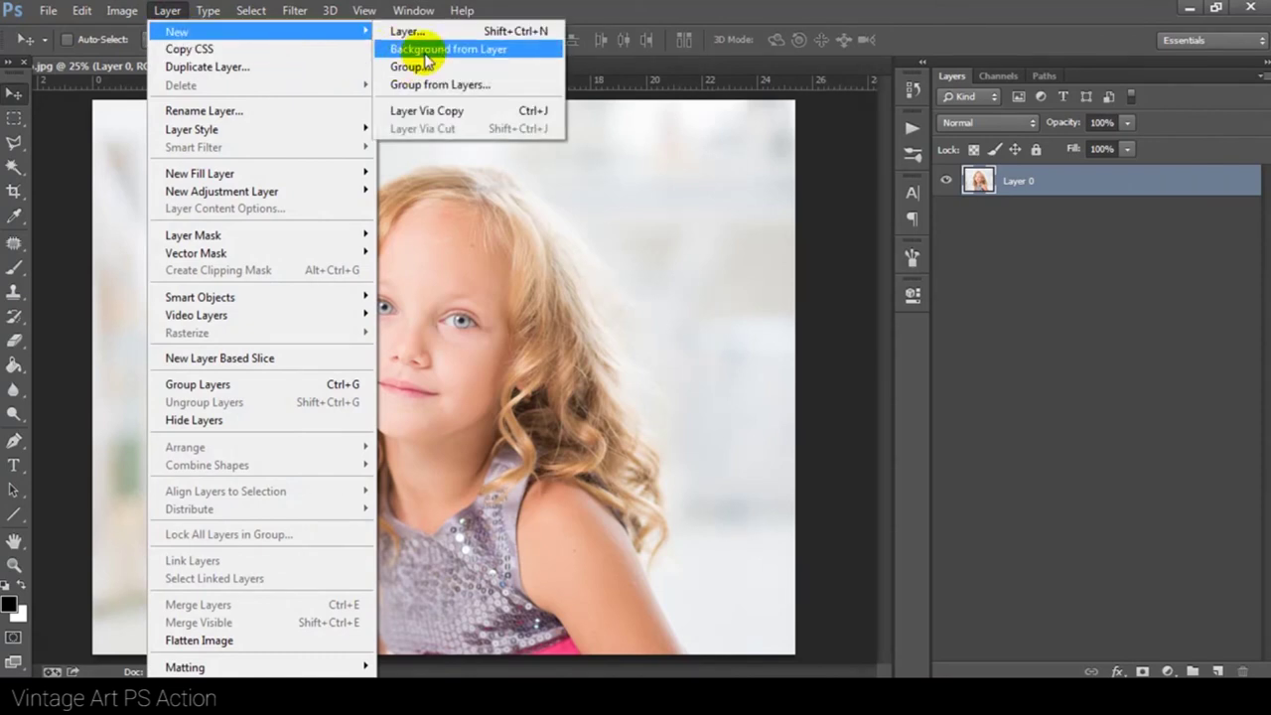
{"action": "left_click", "coordinate": [427, 50]}
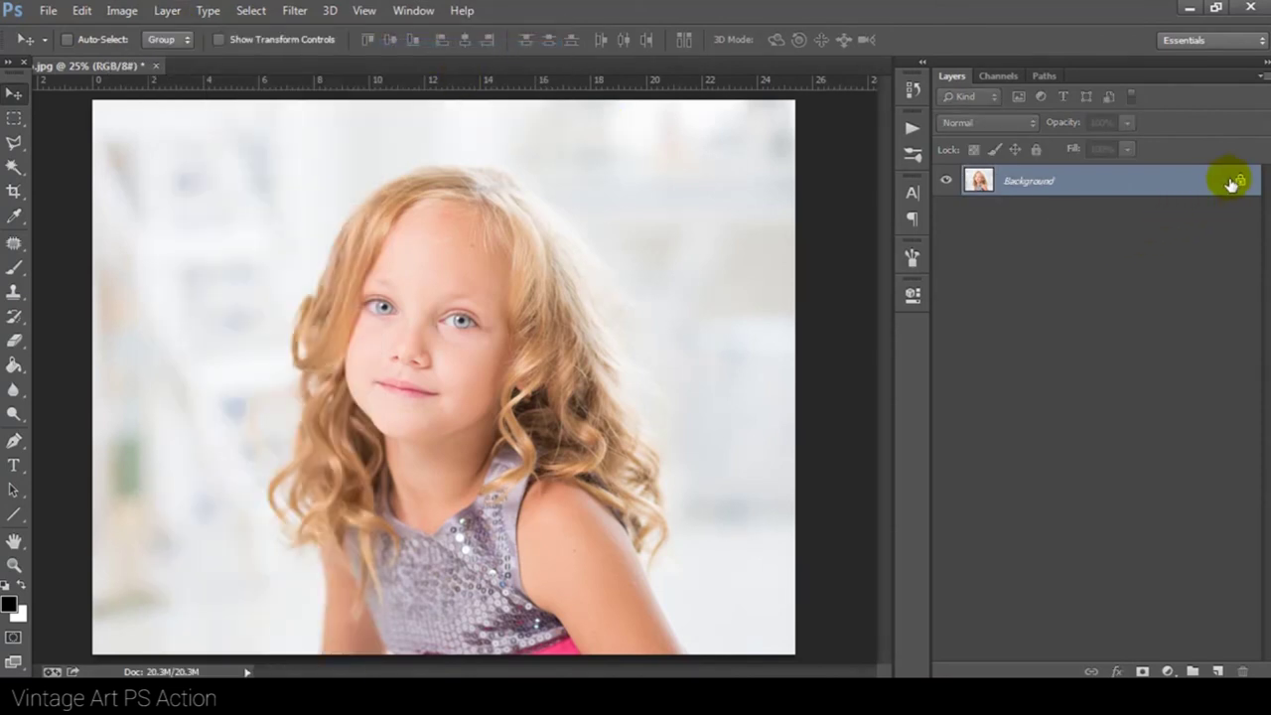
- Confirm the Layers panel thumbnail options in Panel Options
{"action": "left_click", "coordinate": [1262, 77]}
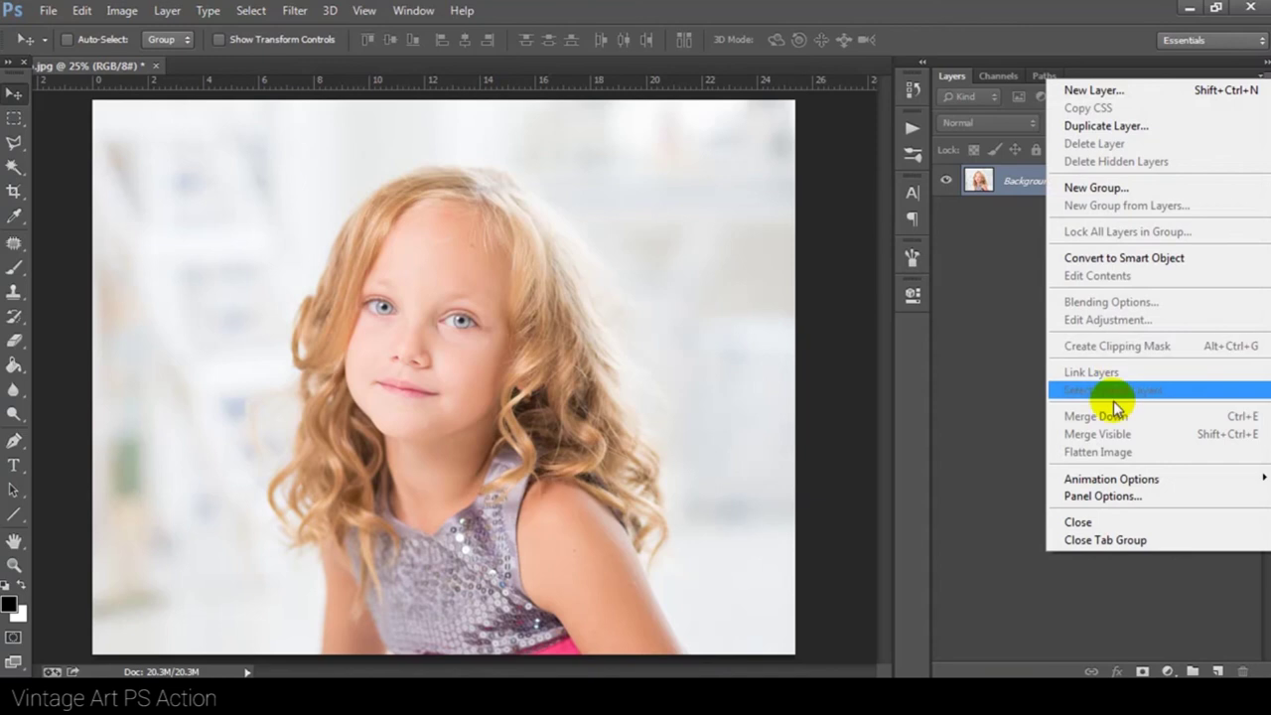
{"action": "left_click", "coordinate": [1092, 497]}
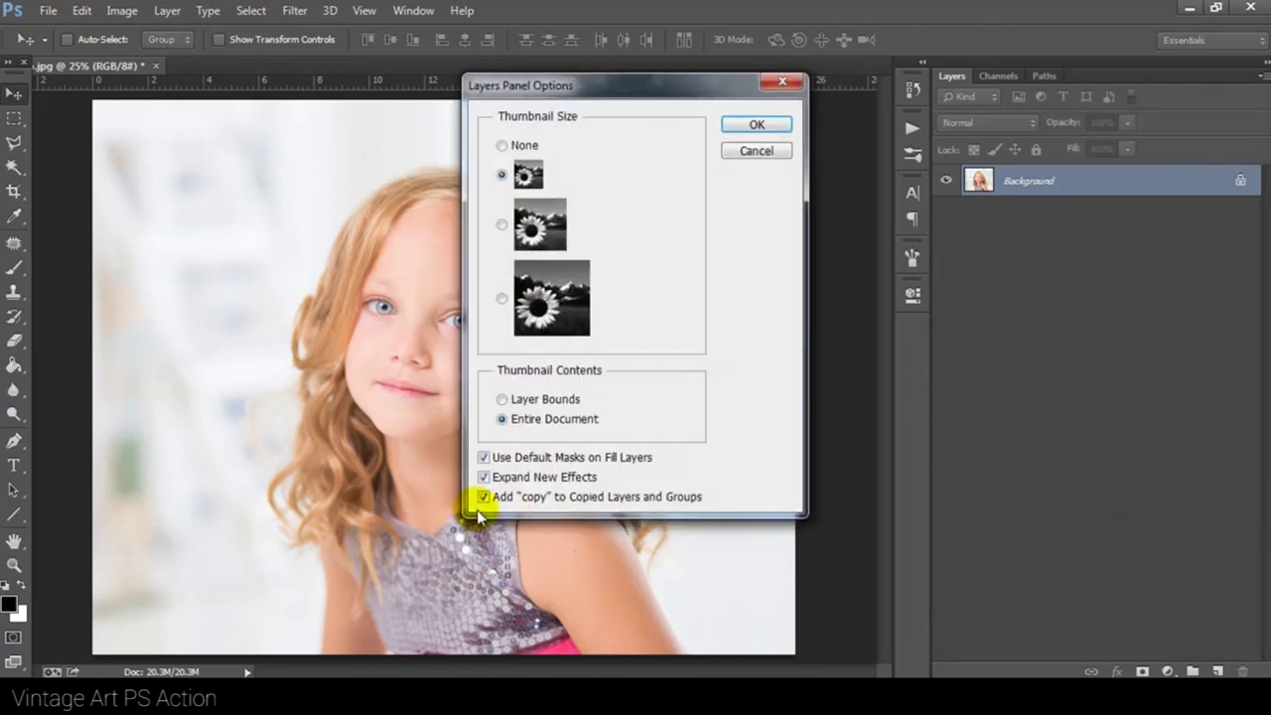
{"action": "left_click", "coordinate": [755, 125]}
{"action": "left_click", "coordinate": [81, 10]}
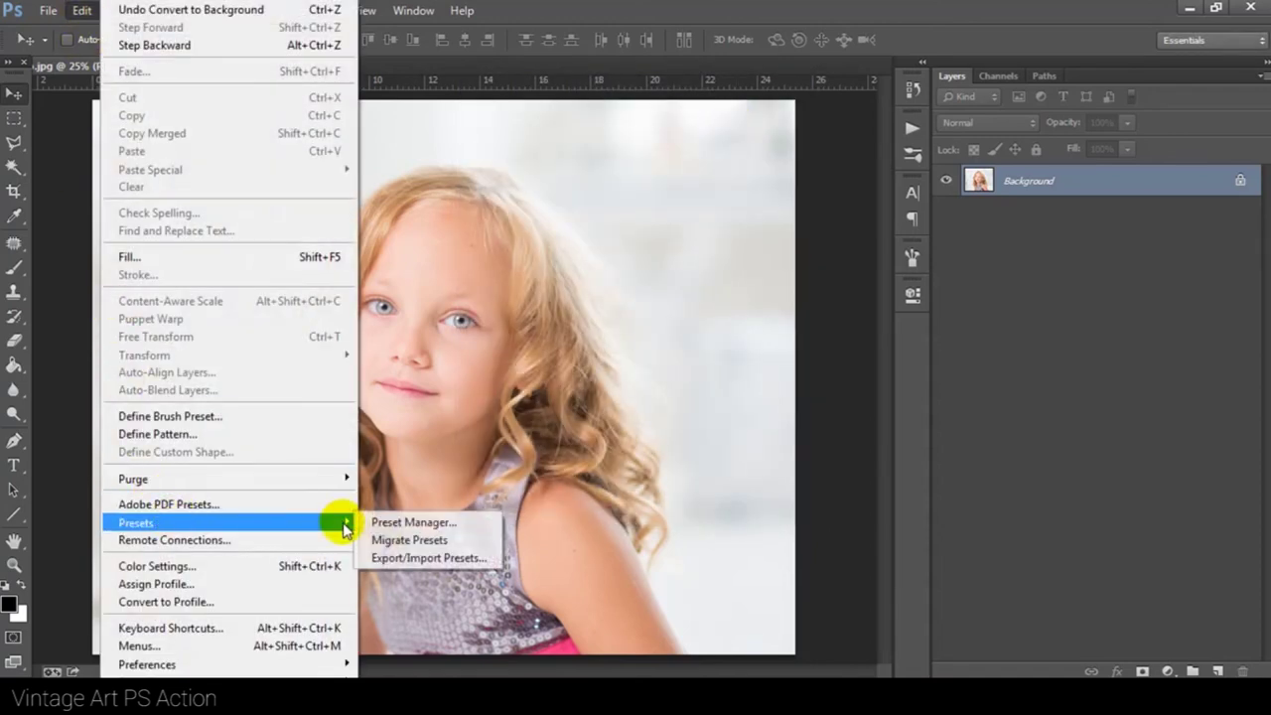
- Load Vintage Art Brushes.abr through the Preset Manager
{"action": "left_click", "coordinate": [409, 528]}
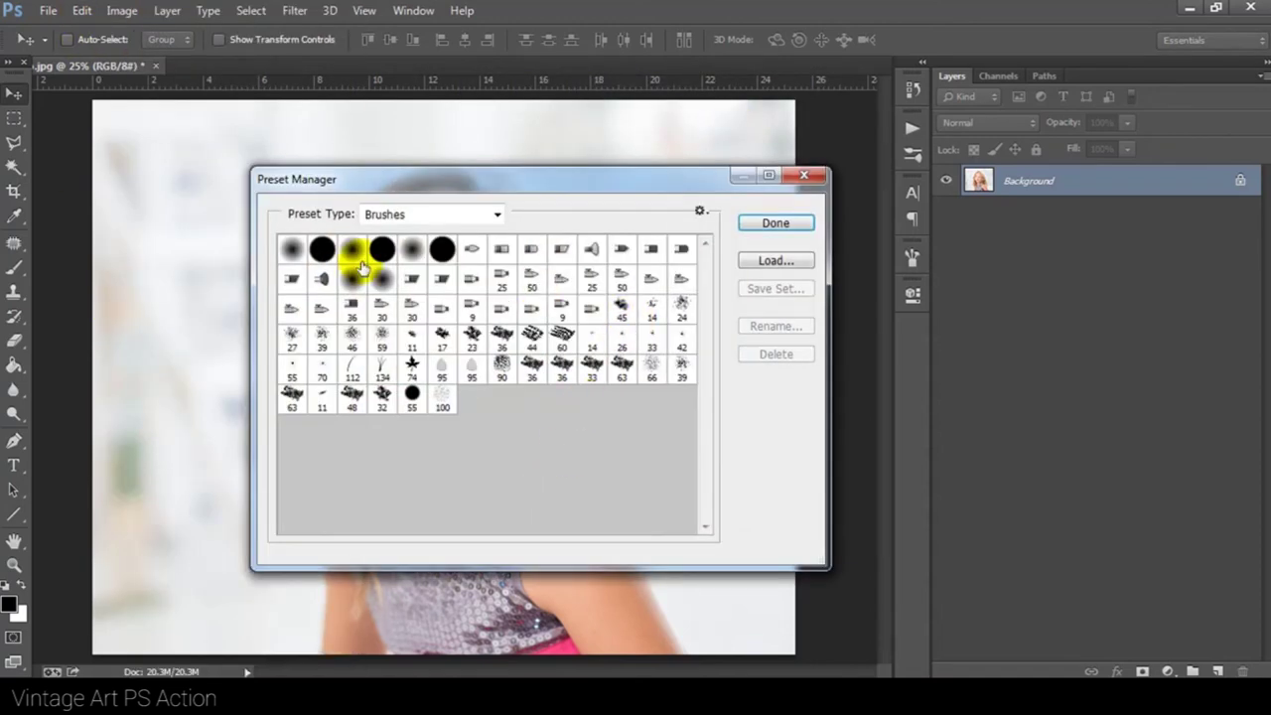
{"action": "left_click", "coordinate": [771, 263]}
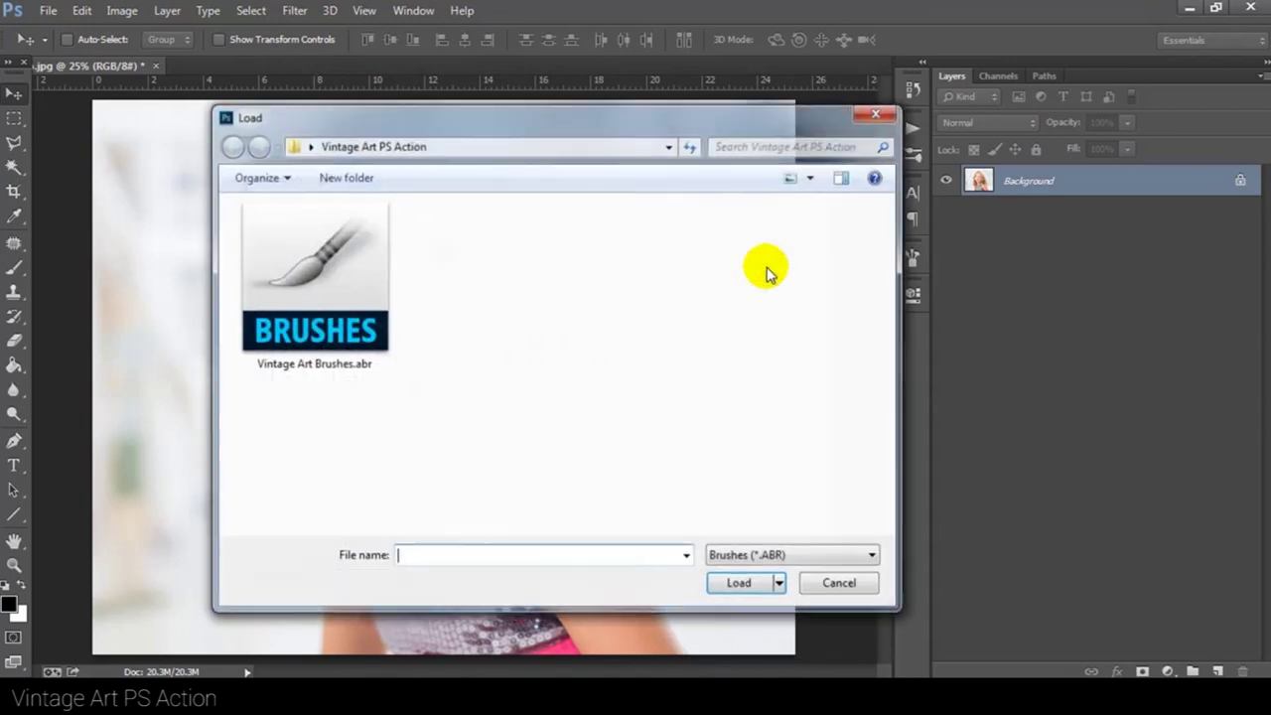
{"action": "double_click", "coordinate": [291, 273]}
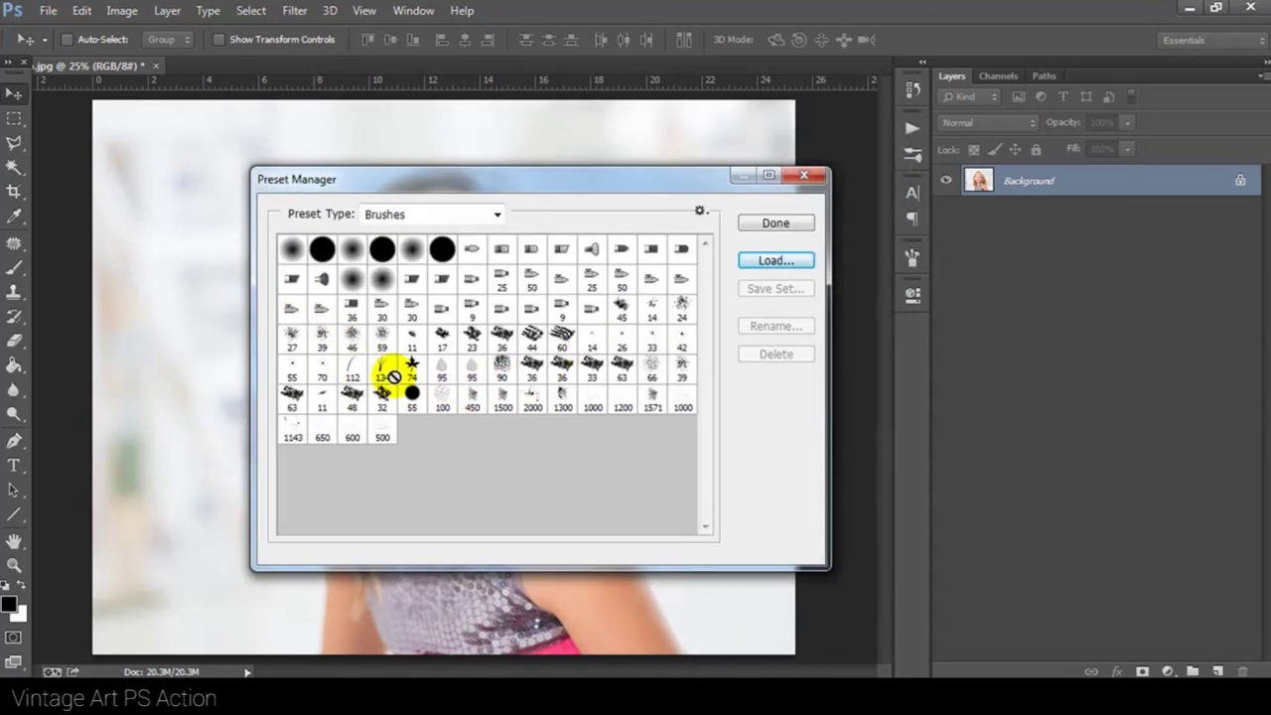
- Load Vintage Art Patterns.pat as pattern presets and close the Preset Manager
{"action": "left_click", "coordinate": [481, 218]}
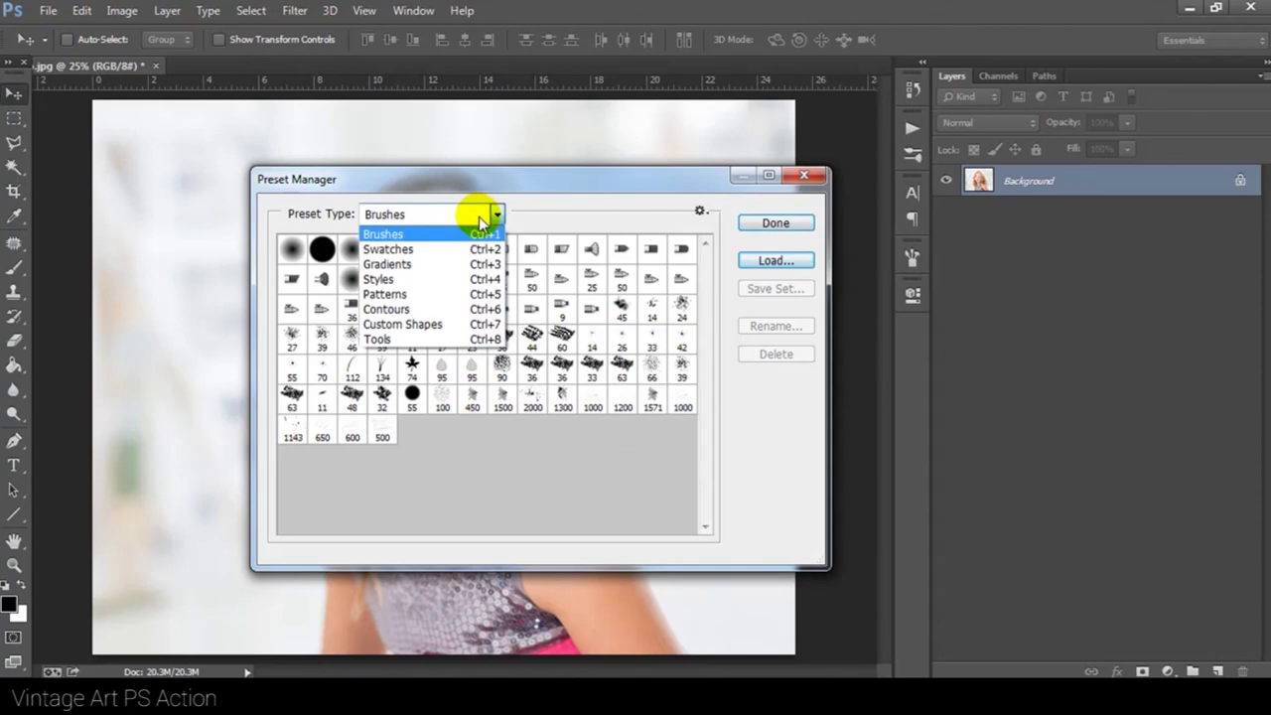
{"action": "left_click", "coordinate": [393, 294]}
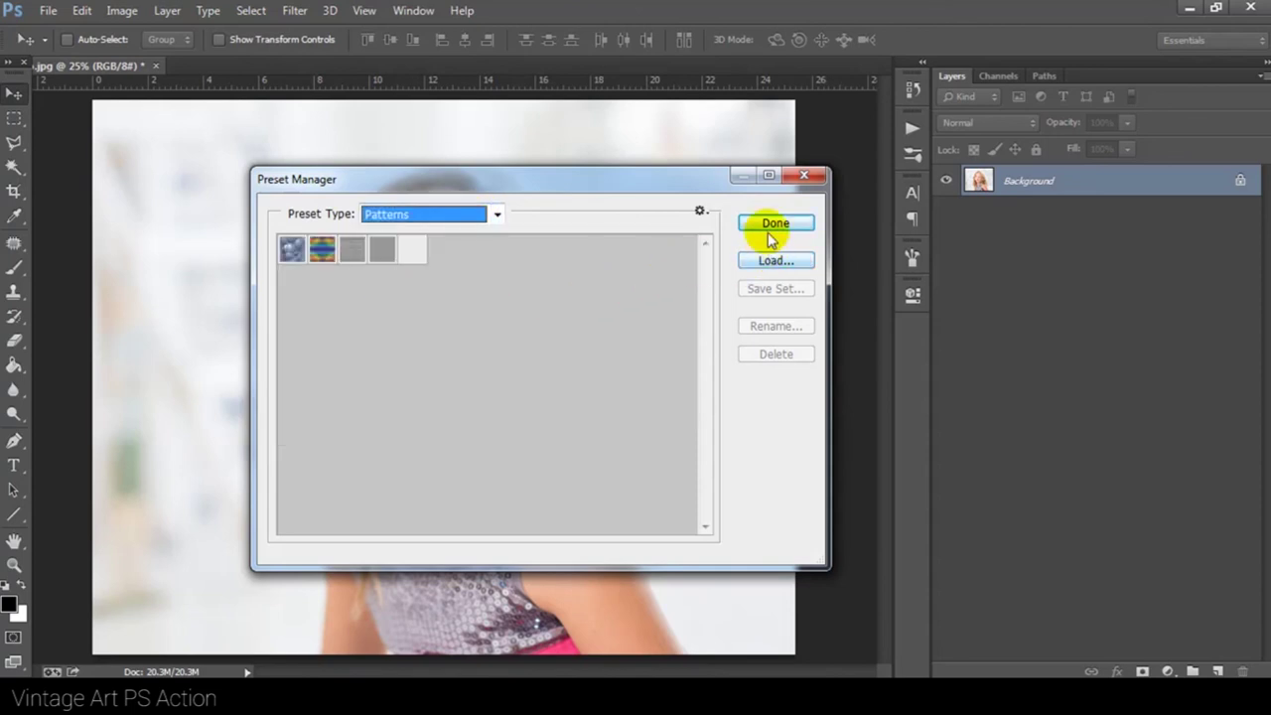
{"action": "left_click", "coordinate": [762, 262]}
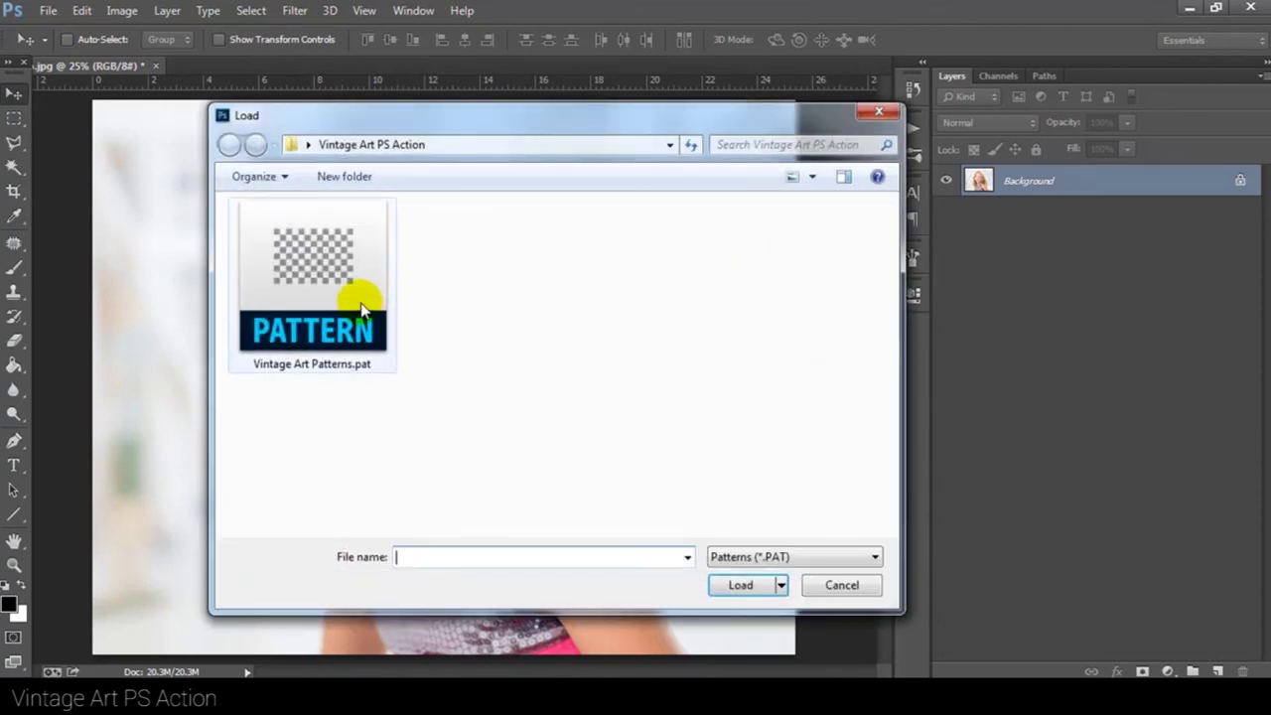
{"action": "double_click", "coordinate": [354, 294]}
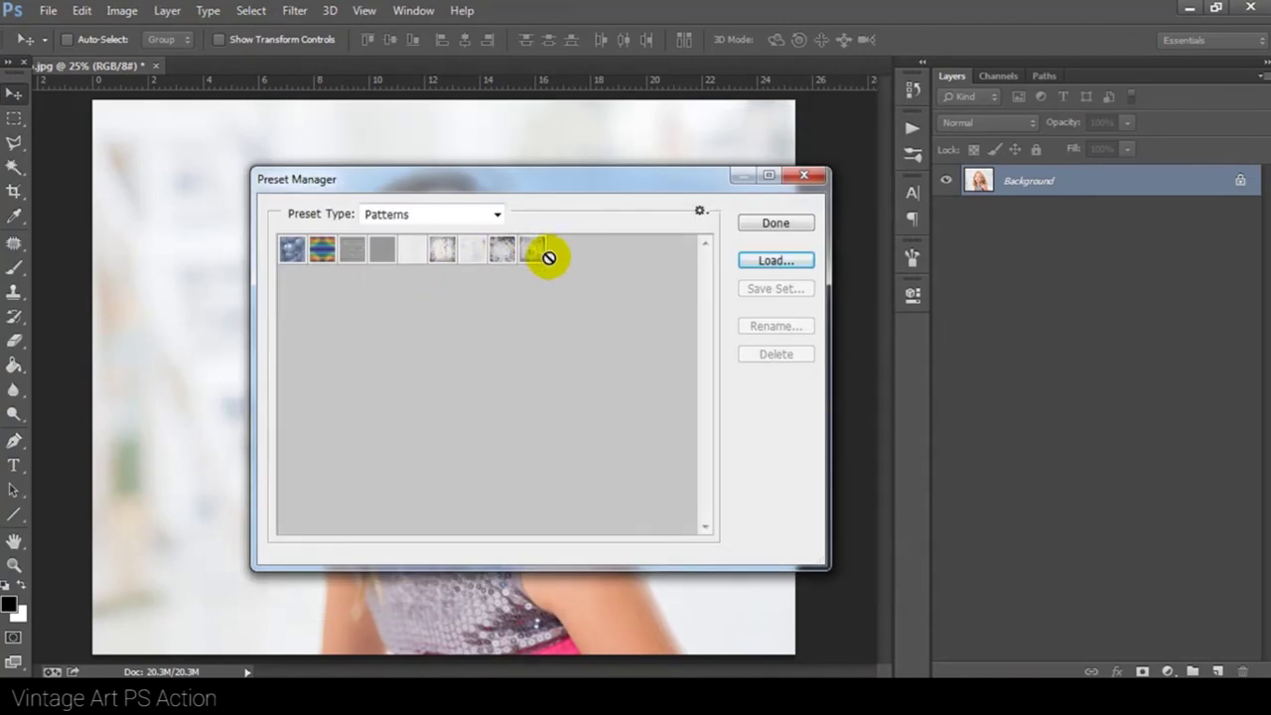
{"action": "left_click", "coordinate": [760, 227]}
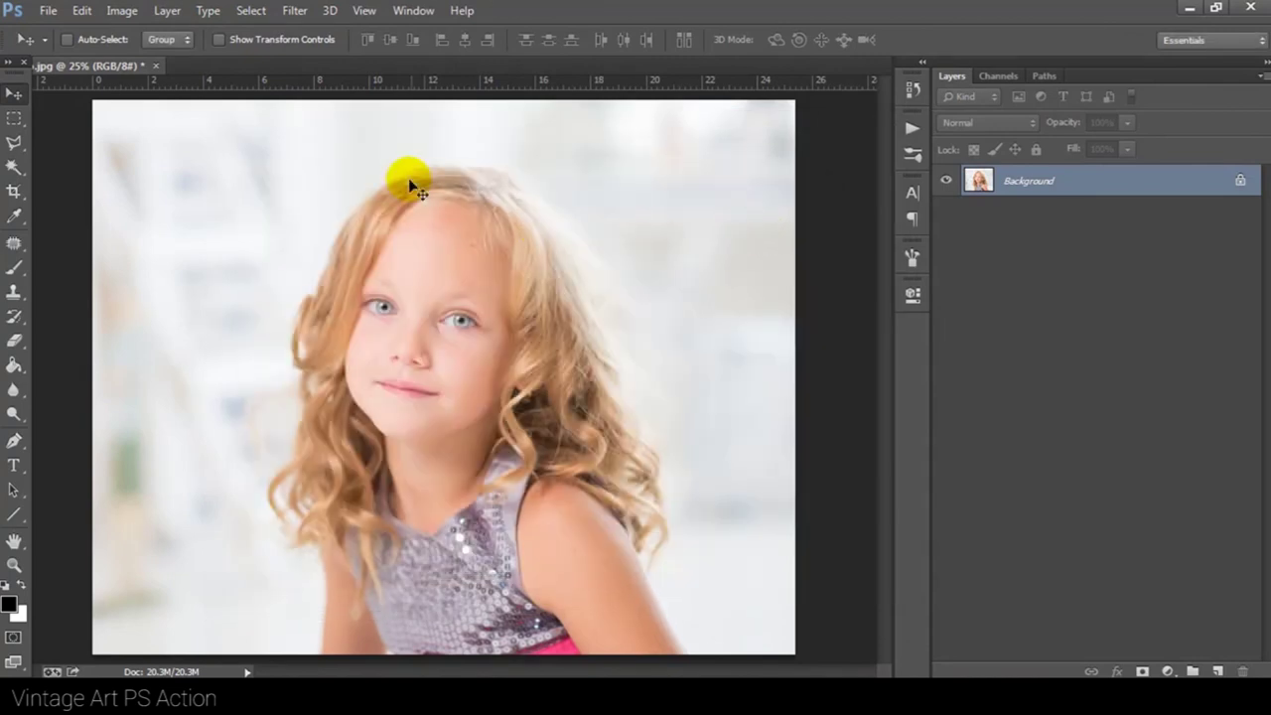
- Load Vintage Art PS Action.atn into the Actions panel, then collapse the panel
{"action": "left_click", "coordinate": [413, 10]}
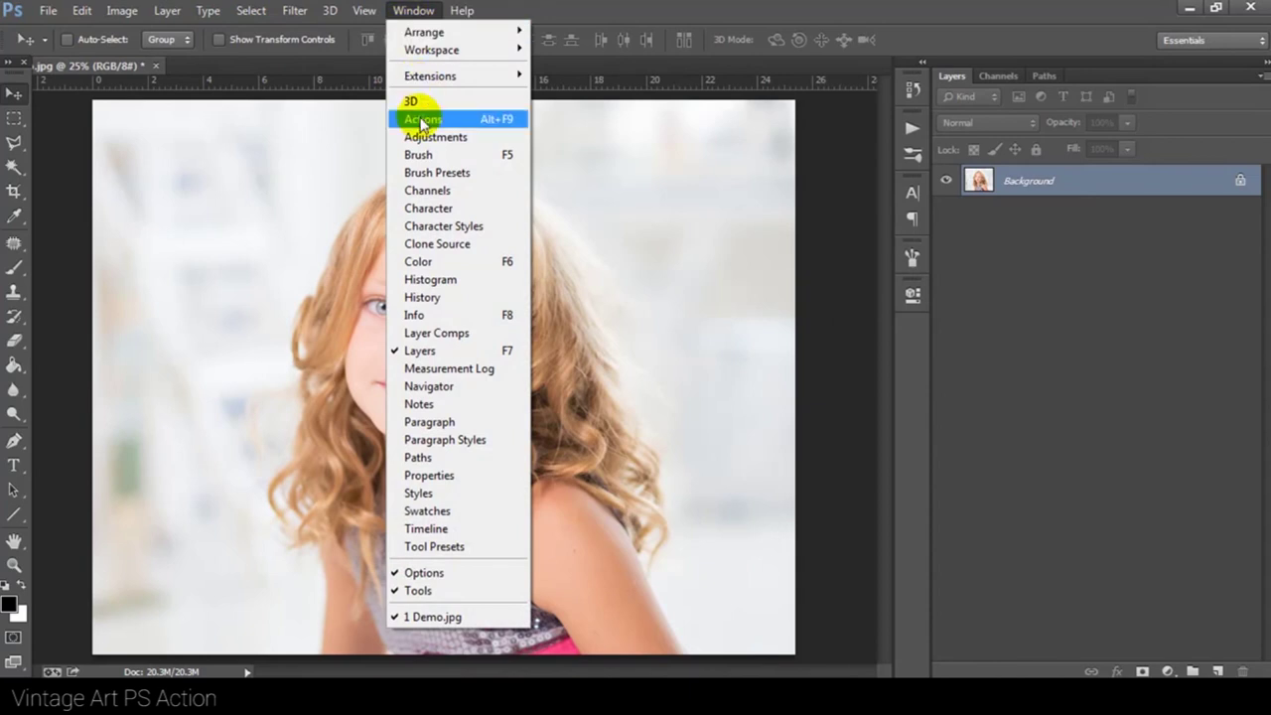
{"action": "left_click", "coordinate": [421, 117]}
{"action": "left_click", "coordinate": [880, 93]}
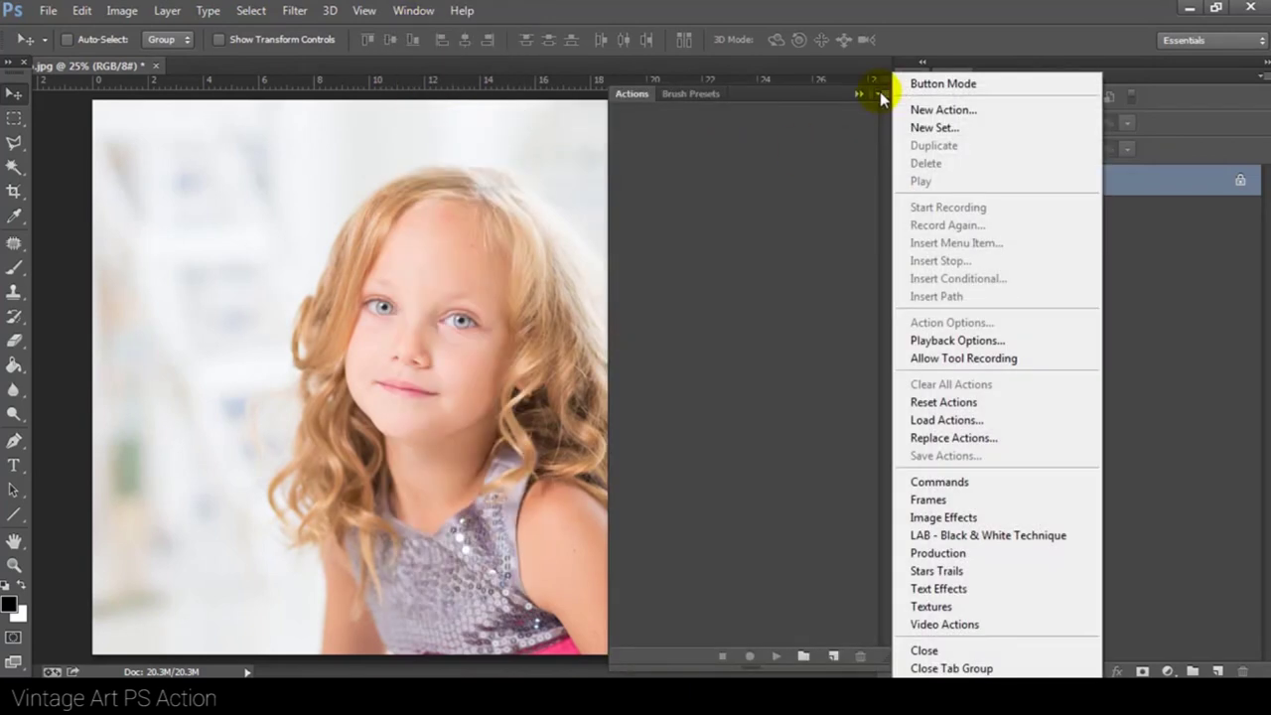
{"action": "left_click", "coordinate": [948, 421]}
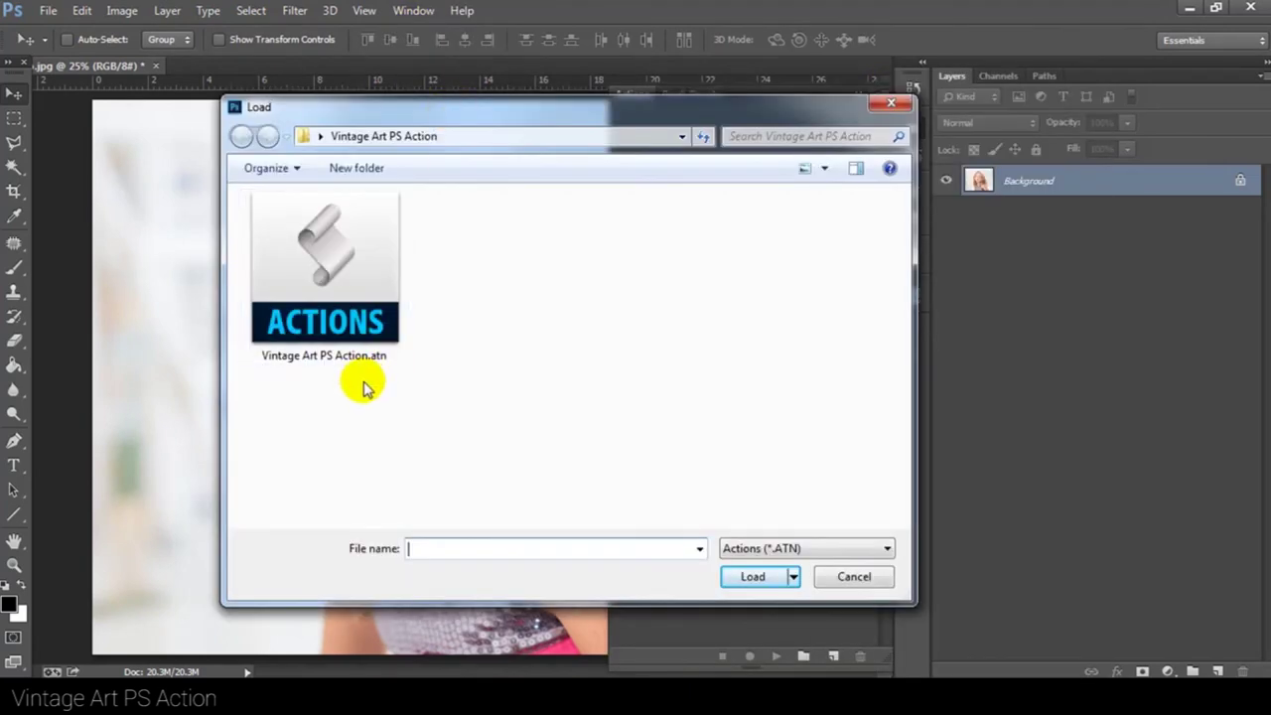
{"action": "double_click", "coordinate": [335, 269]}
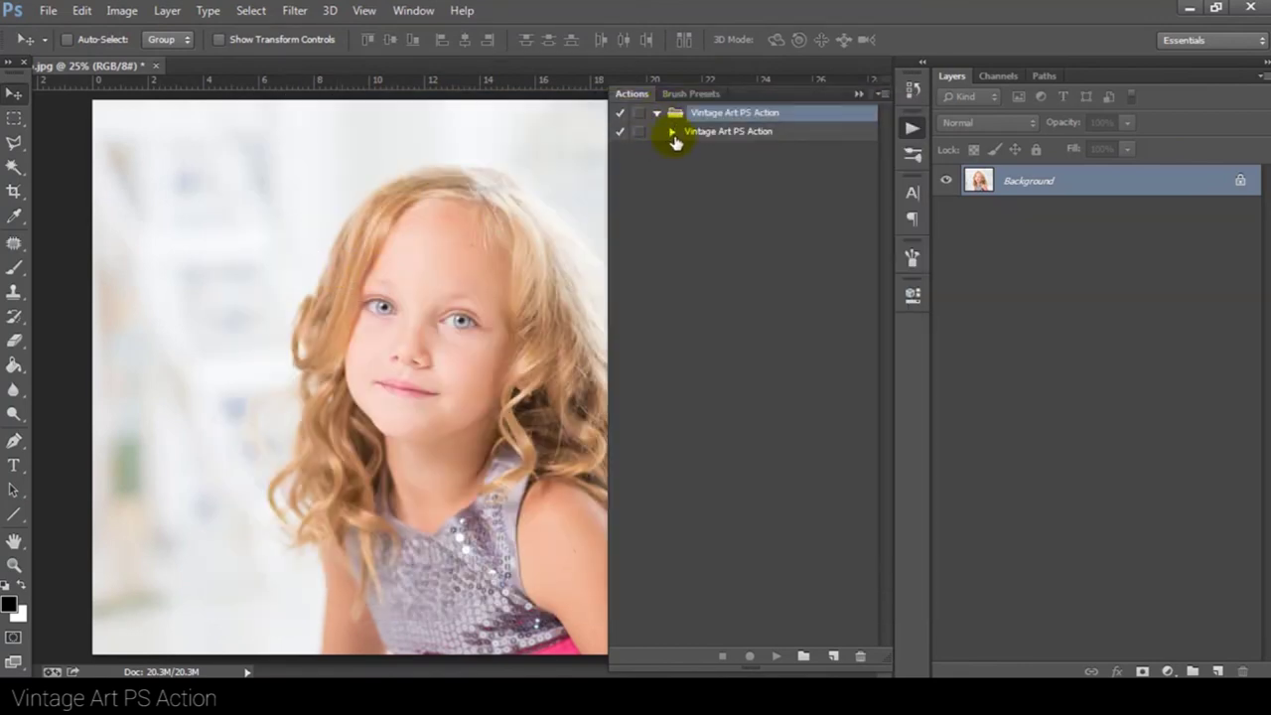
{"action": "left_click", "coordinate": [672, 133]}
{"action": "left_click", "coordinate": [911, 129]}
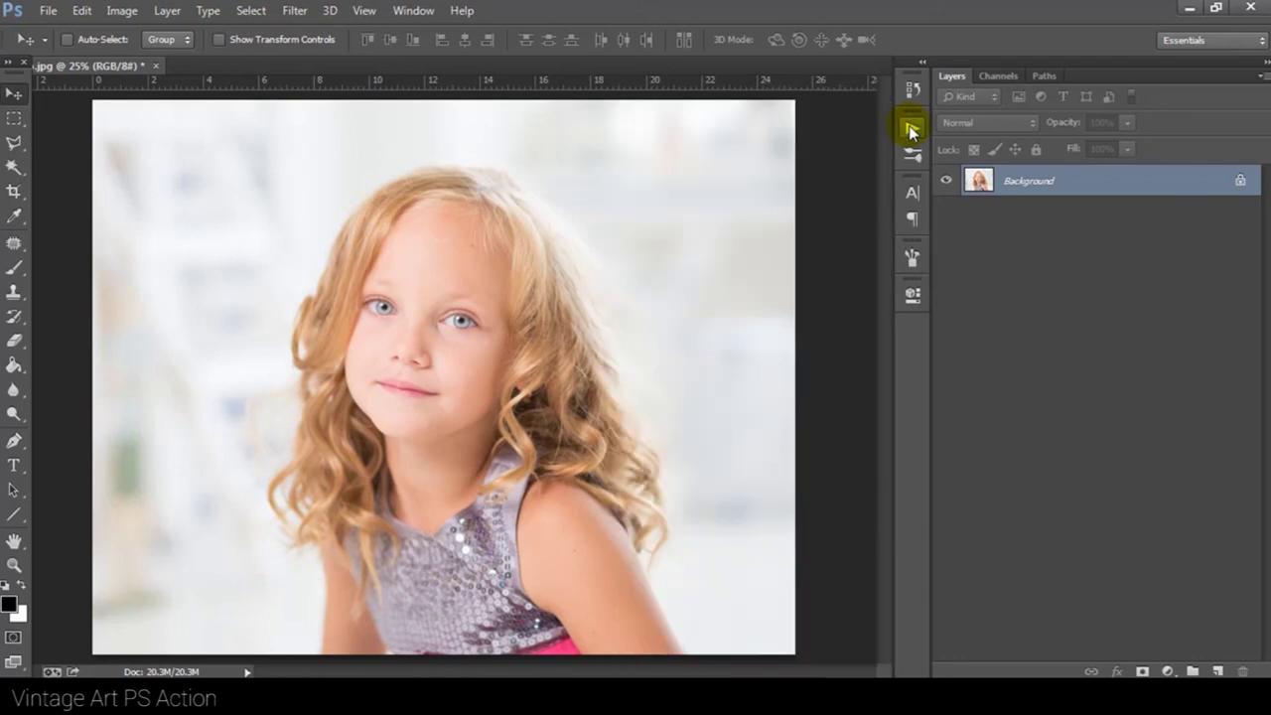
- Add a new empty layer above Background and name it 'brush'
{"action": "left_click", "coordinate": [1218, 670]}
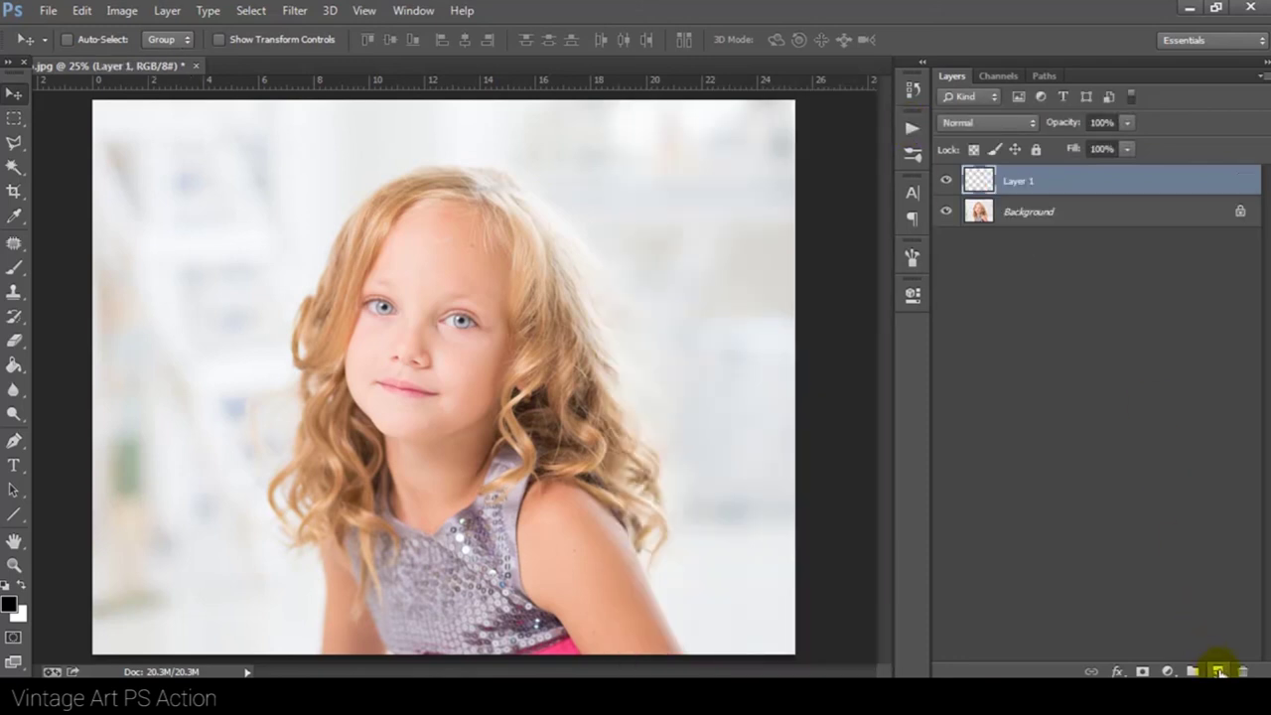
{"action": "double_click", "coordinate": [1020, 182]}
{"action": "type", "text": "brush"}
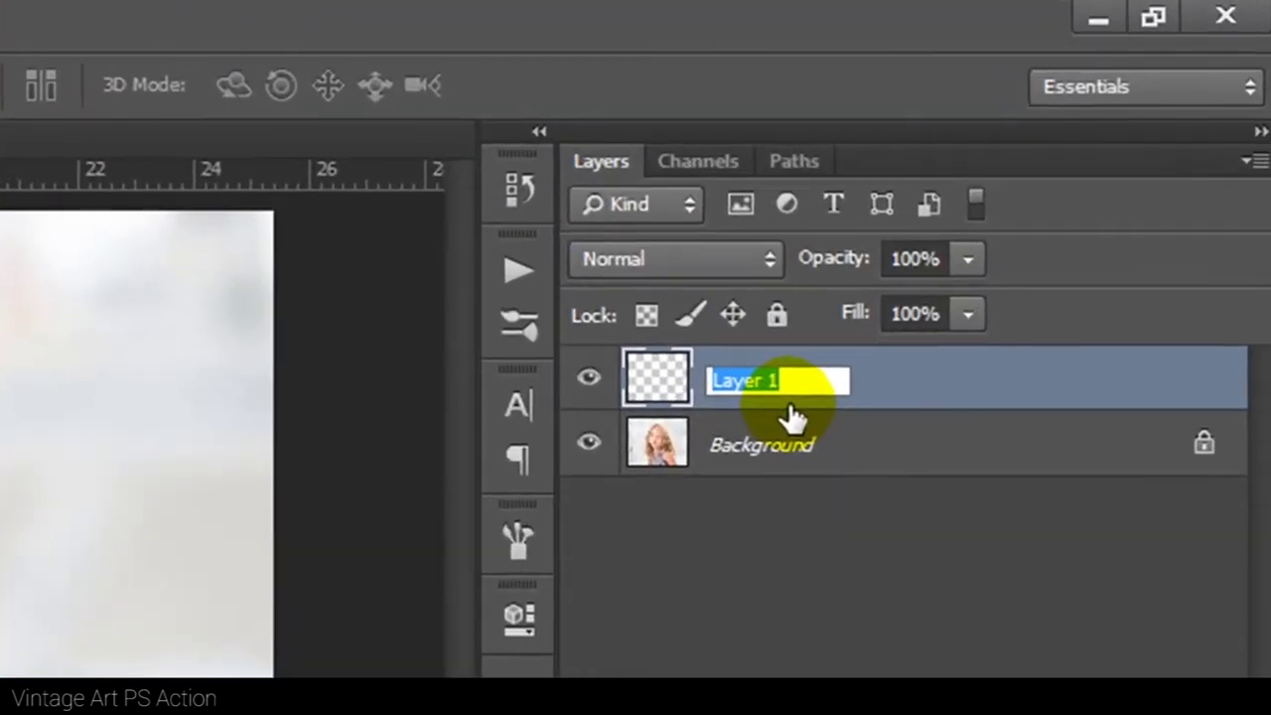
{"action": "key", "text": "Return"}
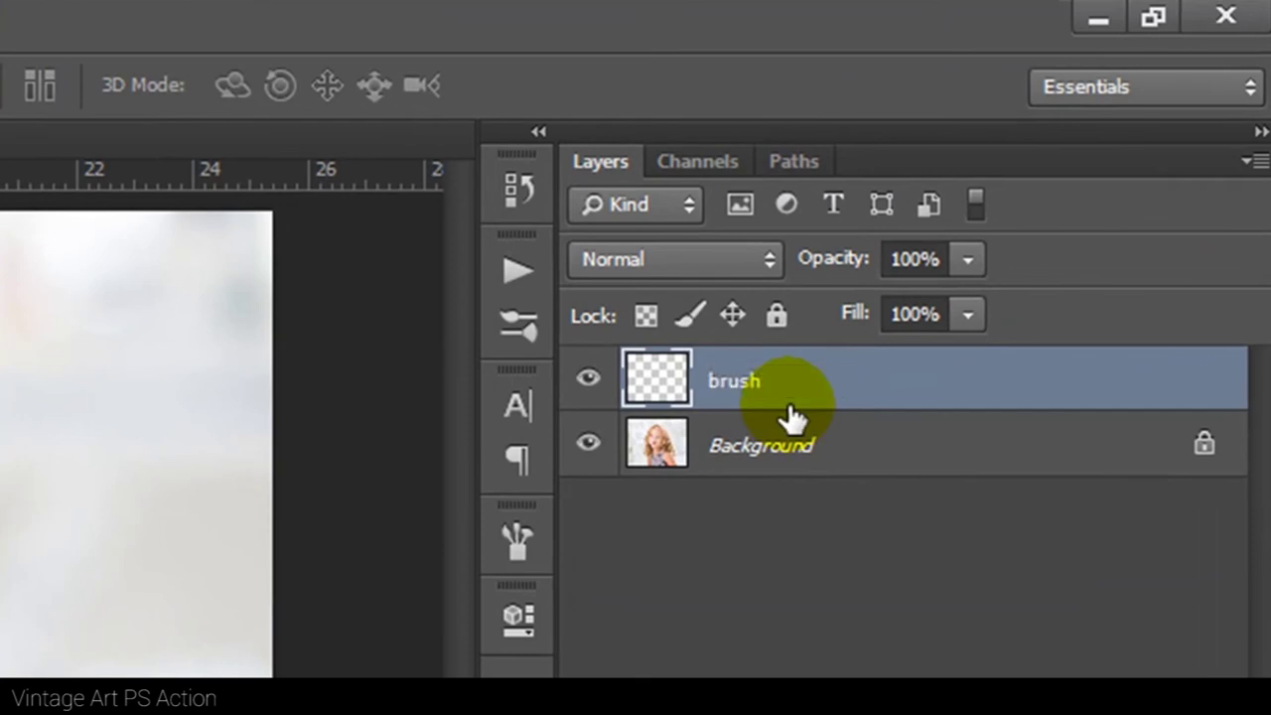
{"action": "double_click", "coordinate": [730, 381]}
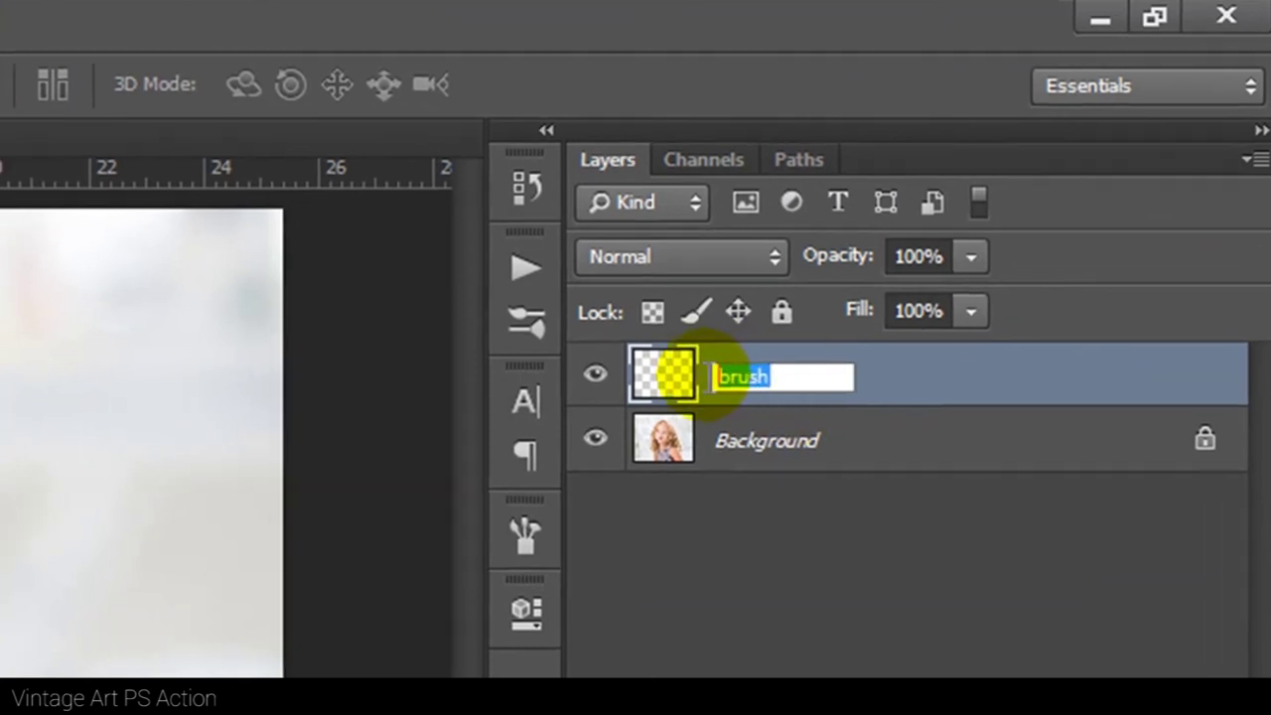
{"action": "left_click", "coordinate": [1095, 186]}
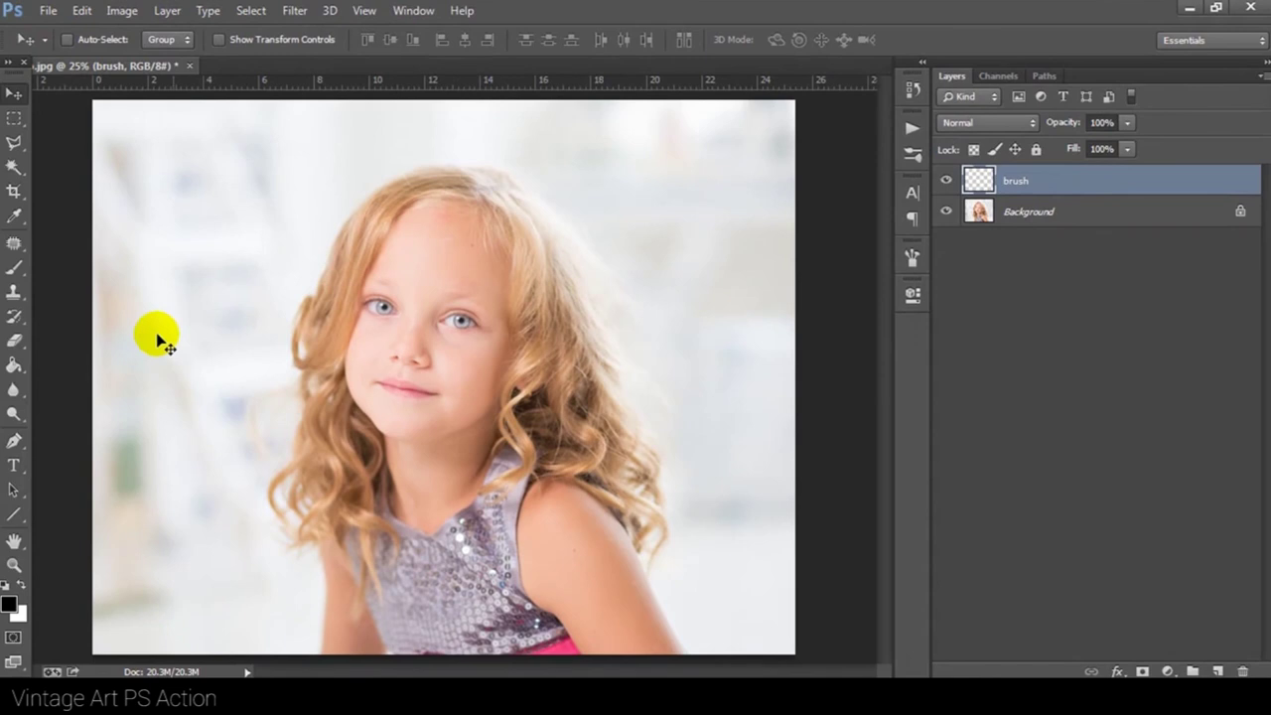
- Give the Brush tool a 472 px size with 0% hardness
{"action": "left_click", "coordinate": [11, 270]}
{"action": "right_click", "coordinate": [402, 286]}
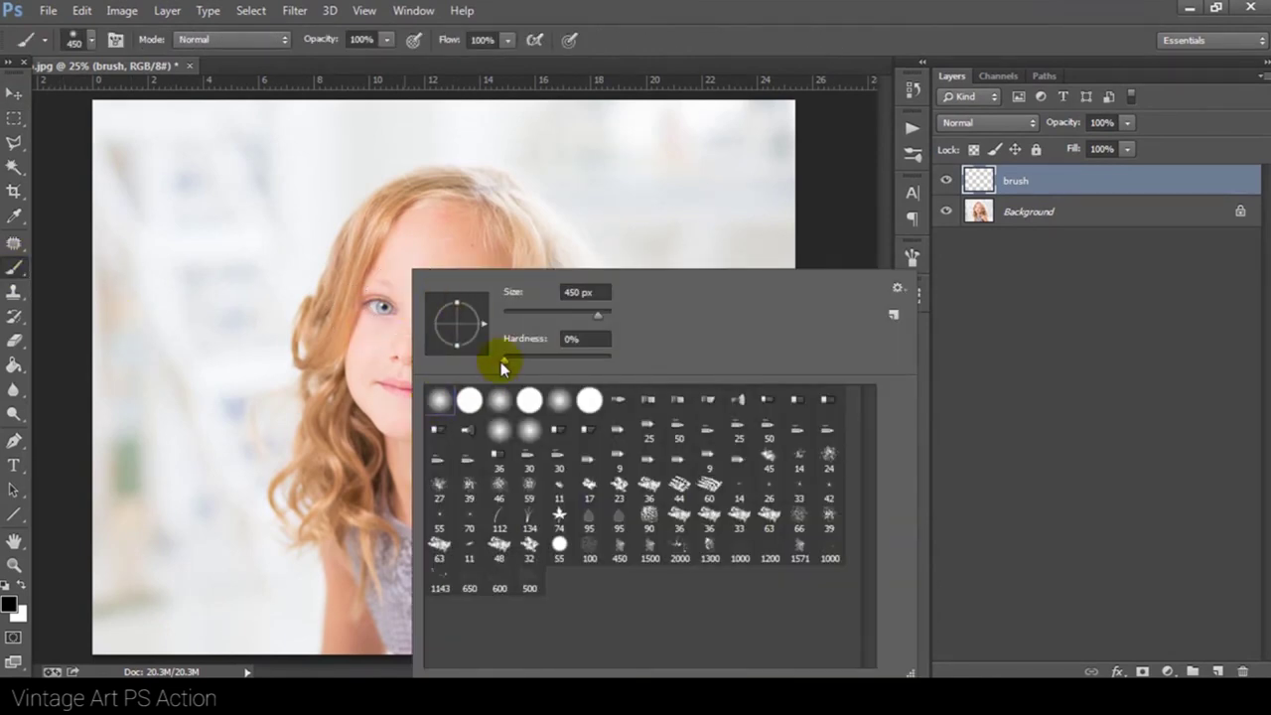
{"action": "left_click", "coordinate": [502, 357]}
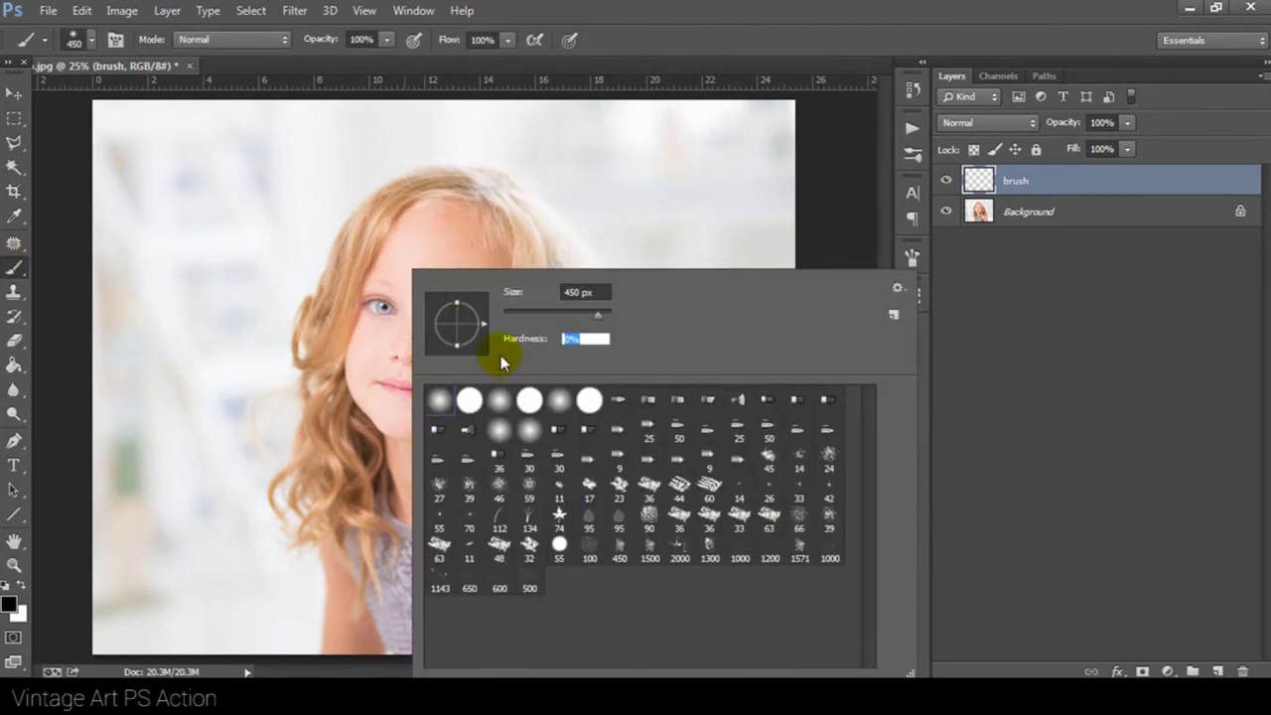
{"action": "left_click", "coordinate": [598, 318]}
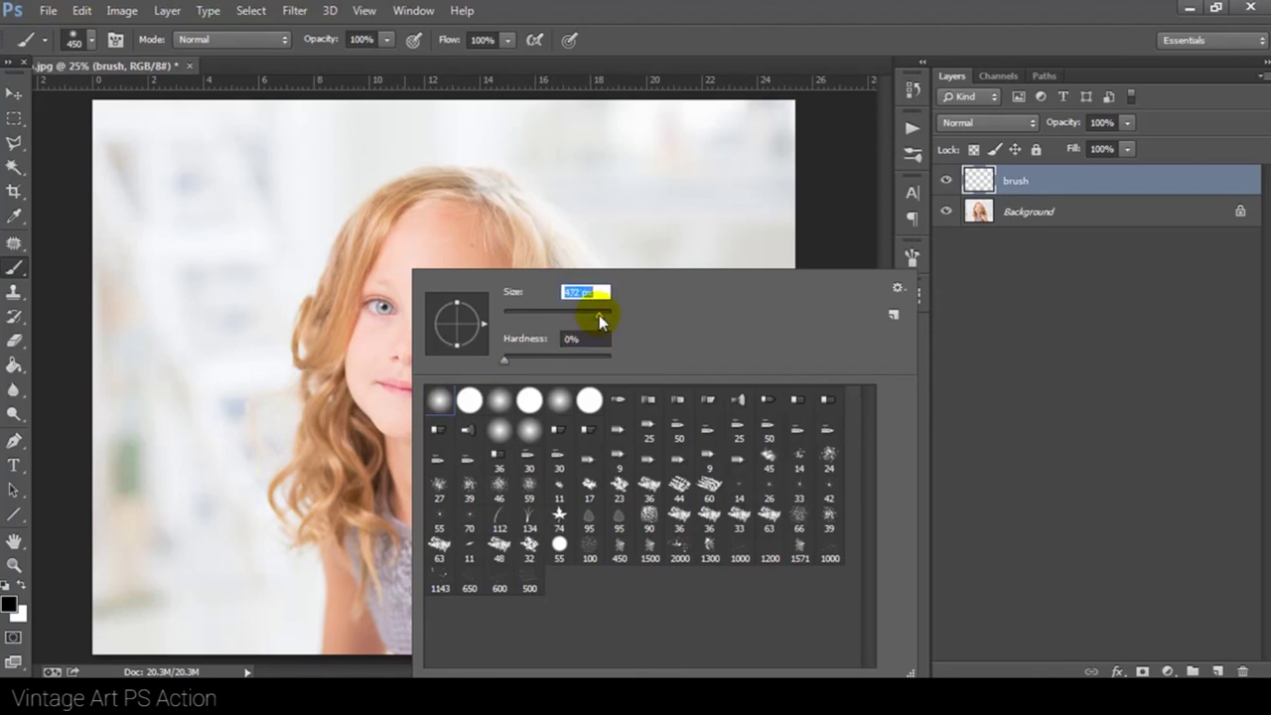
{"action": "left_click", "coordinate": [1026, 184]}
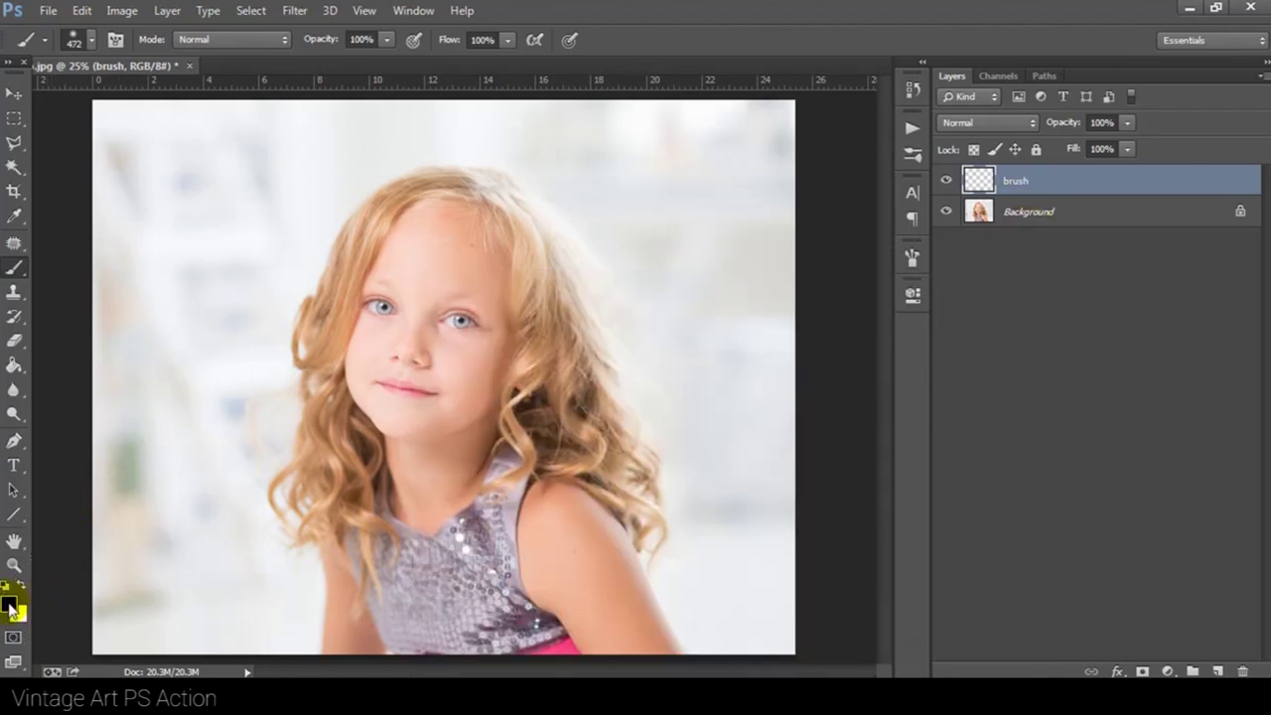
- Set the foreground colour to bright green 06fa1d
{"action": "left_click", "coordinate": [11, 606]}
{"action": "left_click", "coordinate": [1090, 456]}
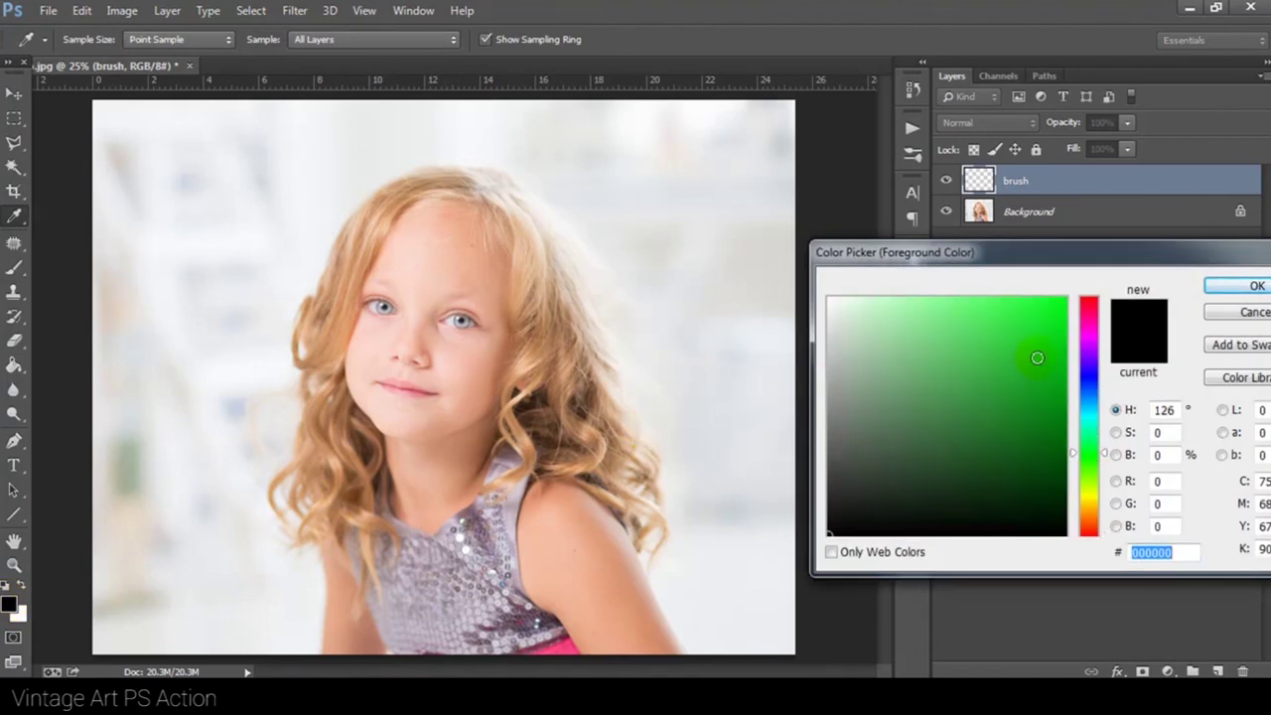
{"action": "left_click", "coordinate": [1061, 299]}
{"action": "left_click_drag", "start_coordinate": [1142, 260], "coordinate": [1048, 249]}
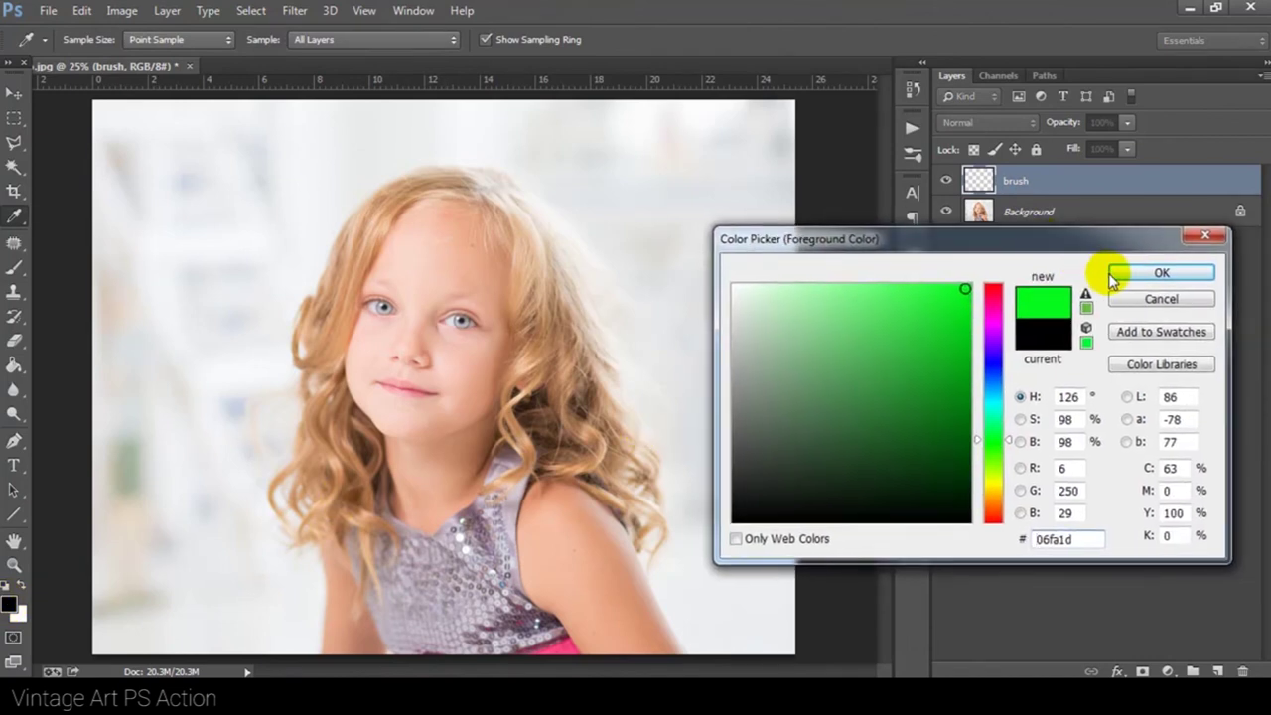
{"action": "left_click", "coordinate": [1113, 275]}
- Paint green over the girl's face, hair and right shoulder on the brush layer
{"action": "key", "text": "ctrl+plus"}
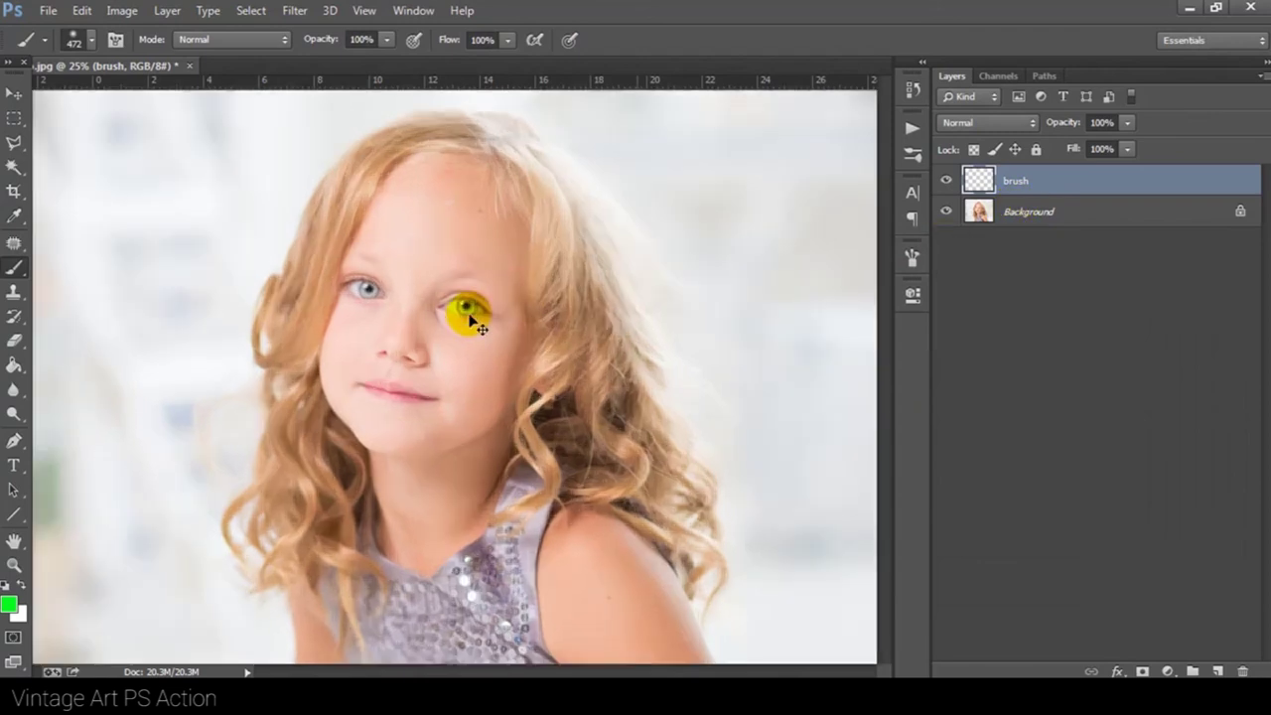
{"action": "mouse_move", "coordinate": [441, 344]}
{"action": "left_mouse_down"}
{"action": "mouse_move", "coordinate": [411, 354]}
{"action": "mouse_move", "coordinate": [426, 335]}
{"action": "mouse_move", "coordinate": [411, 312]}
{"action": "mouse_move", "coordinate": [388, 349]}
{"action": "mouse_move", "coordinate": [307, 388]}
{"action": "mouse_move", "coordinate": [306, 295]}
{"action": "mouse_move", "coordinate": [292, 295]}
{"action": "mouse_move", "coordinate": [380, 165]}
{"action": "mouse_move", "coordinate": [364, 193]}
{"action": "left_mouse_up"}
{"action": "key", "text": "bracketleft"}
{"action": "key", "text": "bracketleft"}
{"action": "key", "text": "bracketleft"}
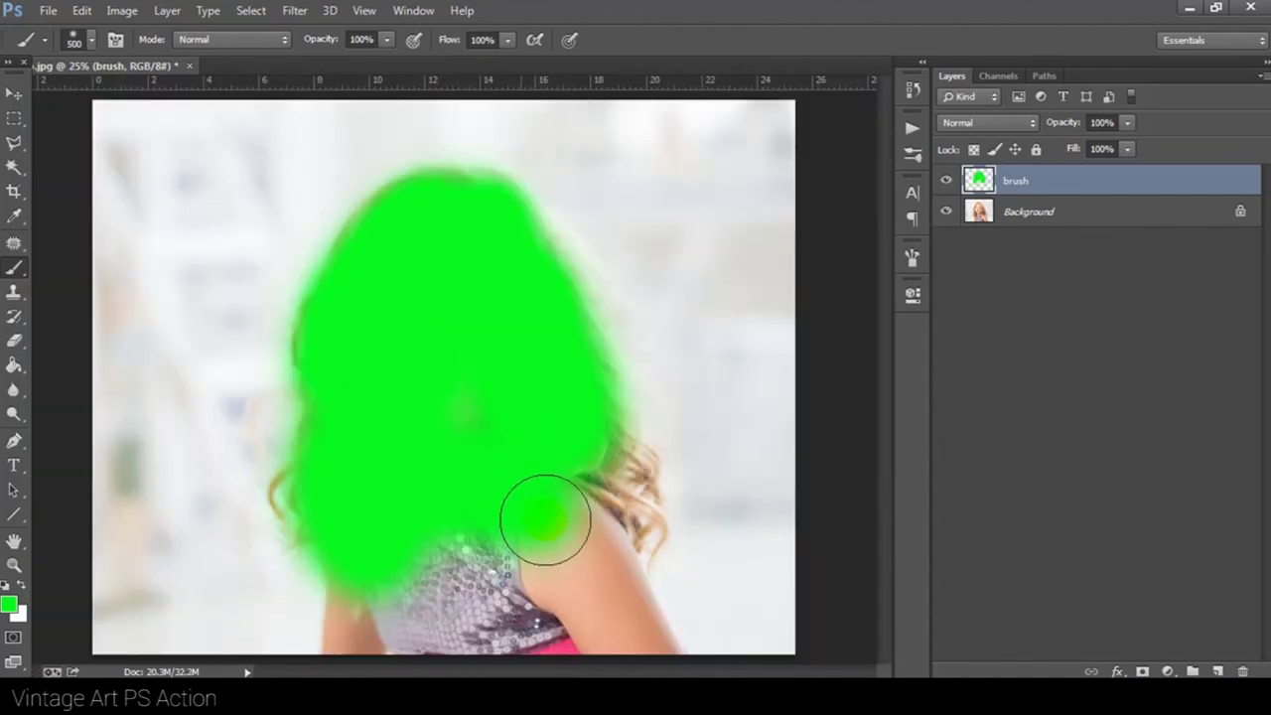
{"action": "mouse_move", "coordinate": [545, 519]}
{"action": "left_mouse_down"}
{"action": "mouse_move", "coordinate": [582, 545]}
{"action": "mouse_move", "coordinate": [567, 488]}
{"action": "mouse_move", "coordinate": [503, 508]}
{"action": "mouse_move", "coordinate": [449, 491]}
{"action": "left_mouse_up"}
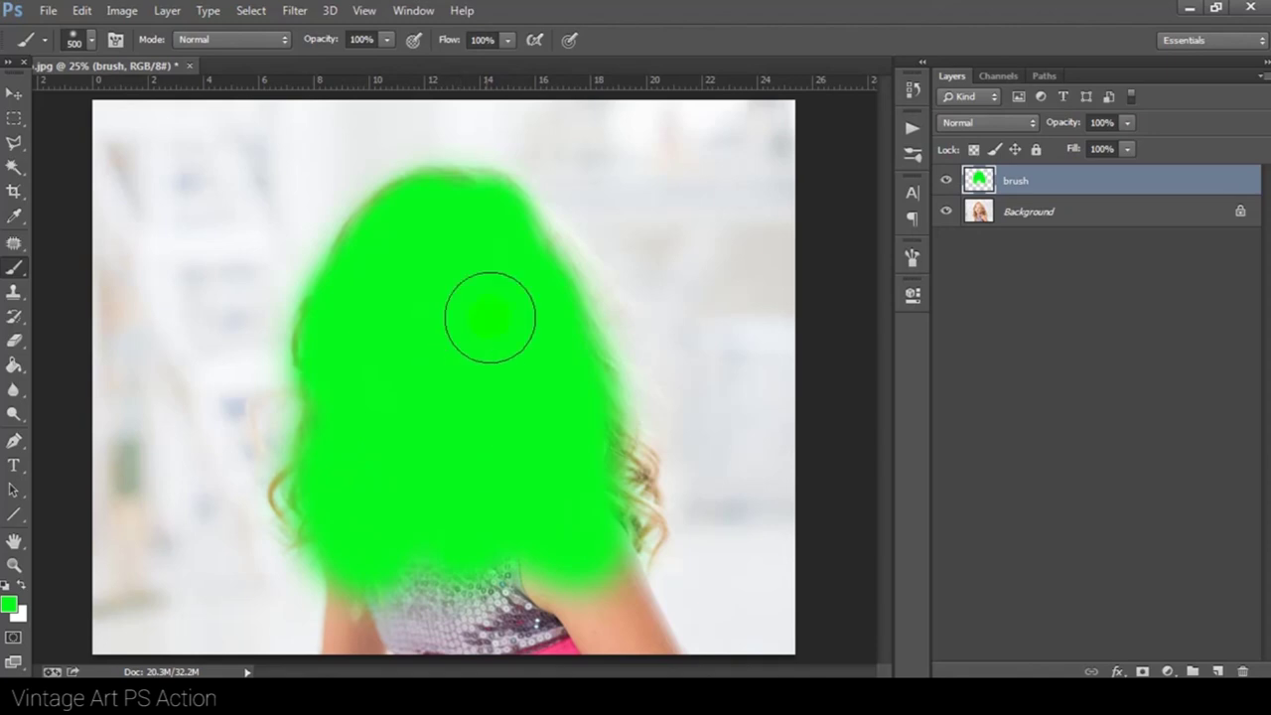
{"action": "mouse_move", "coordinate": [471, 217]}
{"action": "left_mouse_down"}
{"action": "mouse_move", "coordinate": [420, 213]}
{"action": "mouse_move", "coordinate": [371, 264]}
{"action": "mouse_move", "coordinate": [347, 354]}
{"action": "mouse_move", "coordinate": [354, 421]}
{"action": "left_mouse_up"}
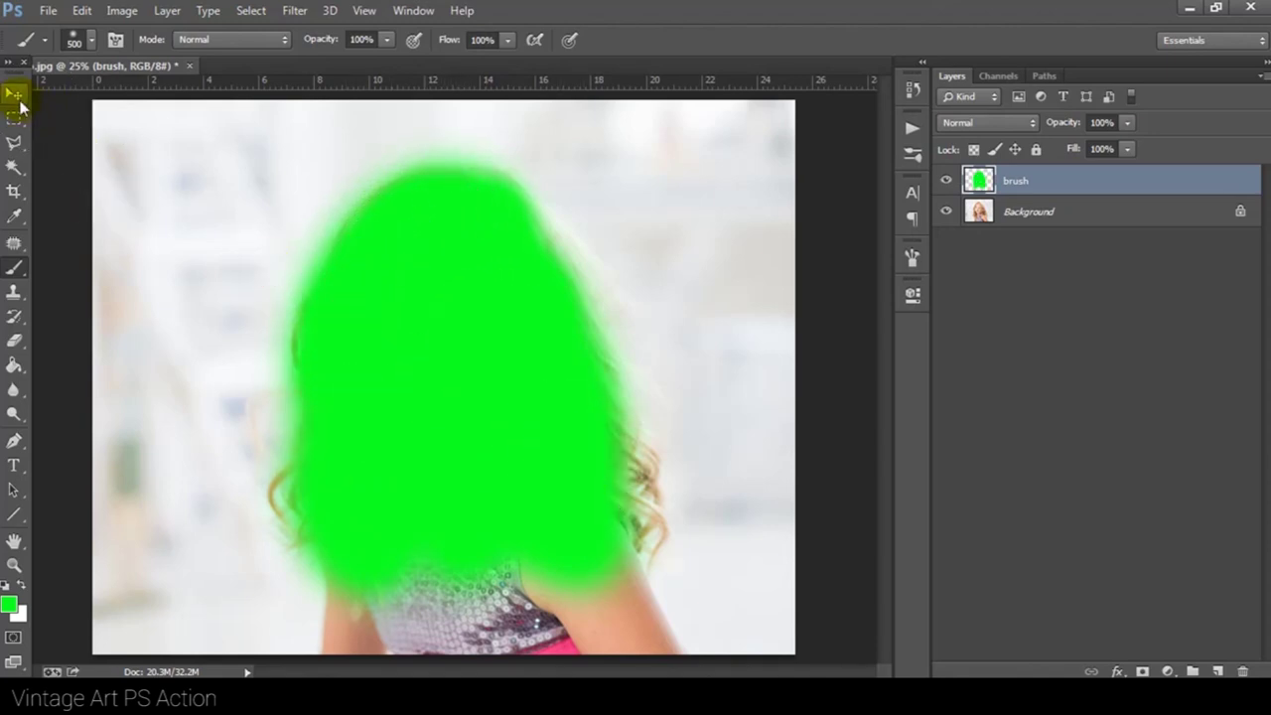
- Check the green layer's coverage, then play the Vintage Art PS Action
{"action": "left_click", "coordinate": [12, 94]}
{"action": "left_click", "coordinate": [946, 181]}
{"action": "left_click", "coordinate": [946, 182]}
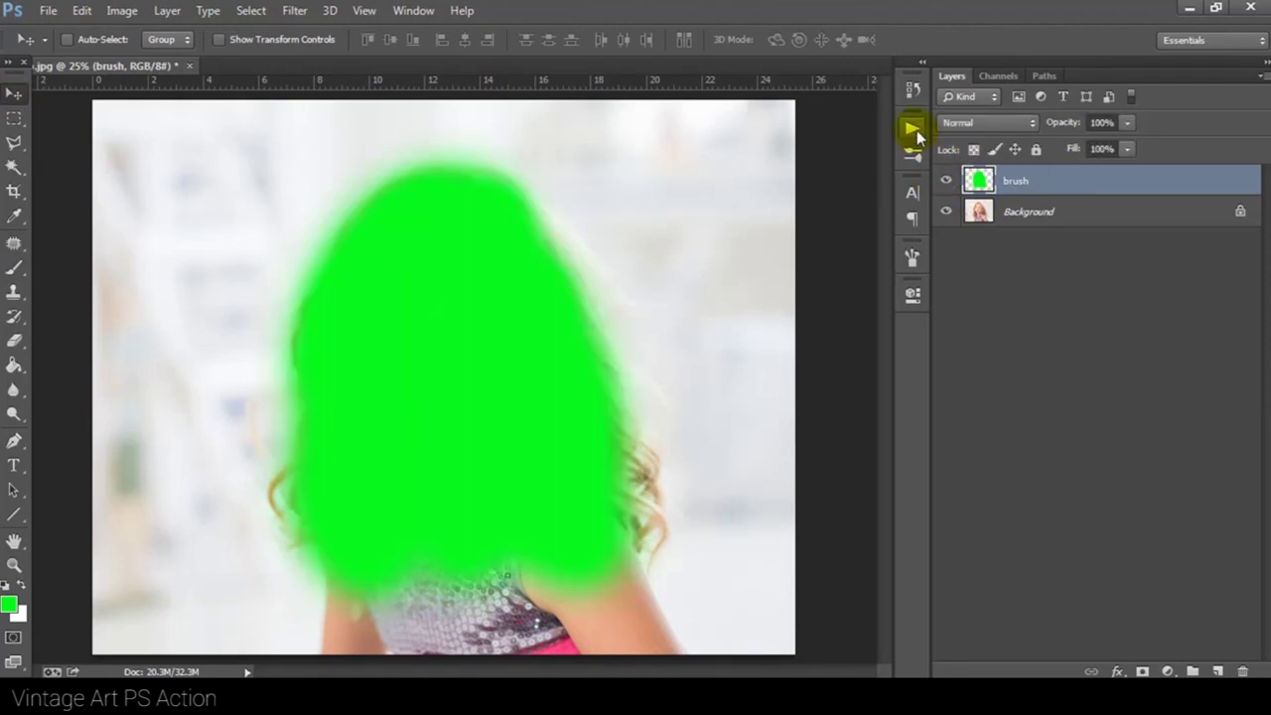
{"action": "left_click", "coordinate": [911, 130]}
{"action": "left_click", "coordinate": [745, 133]}
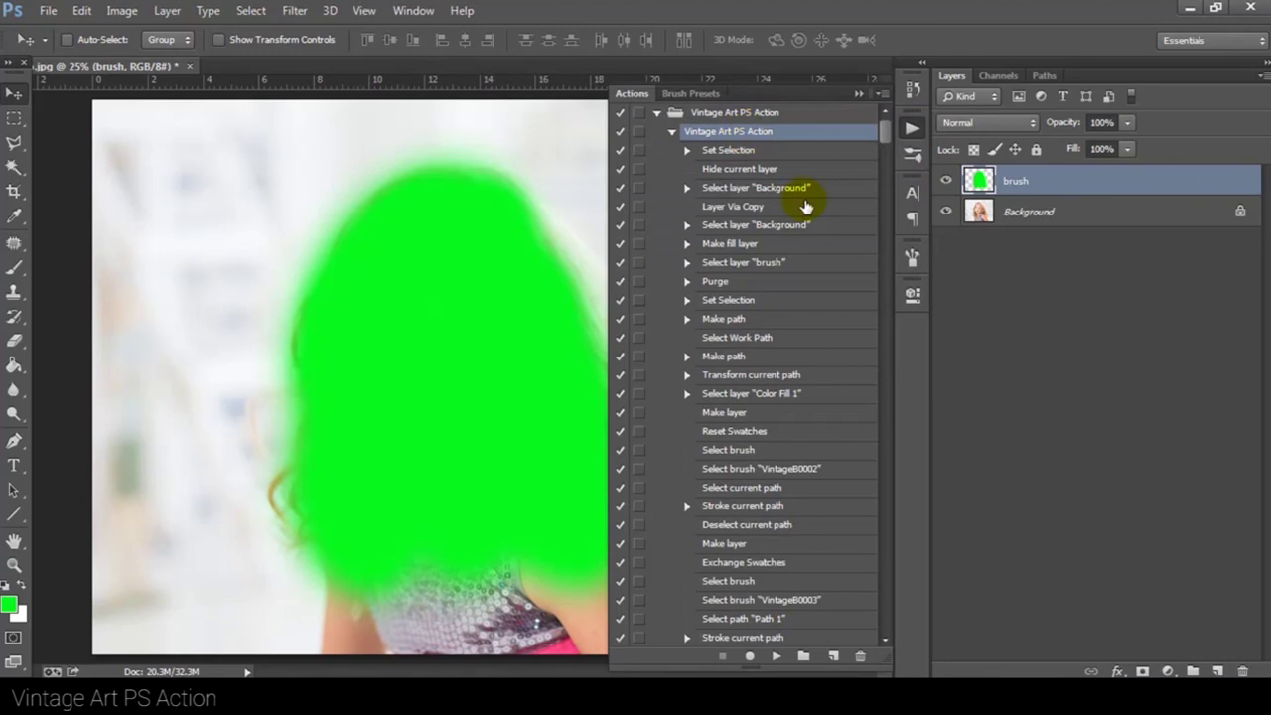
{"action": "left_click", "coordinate": [777, 658]}
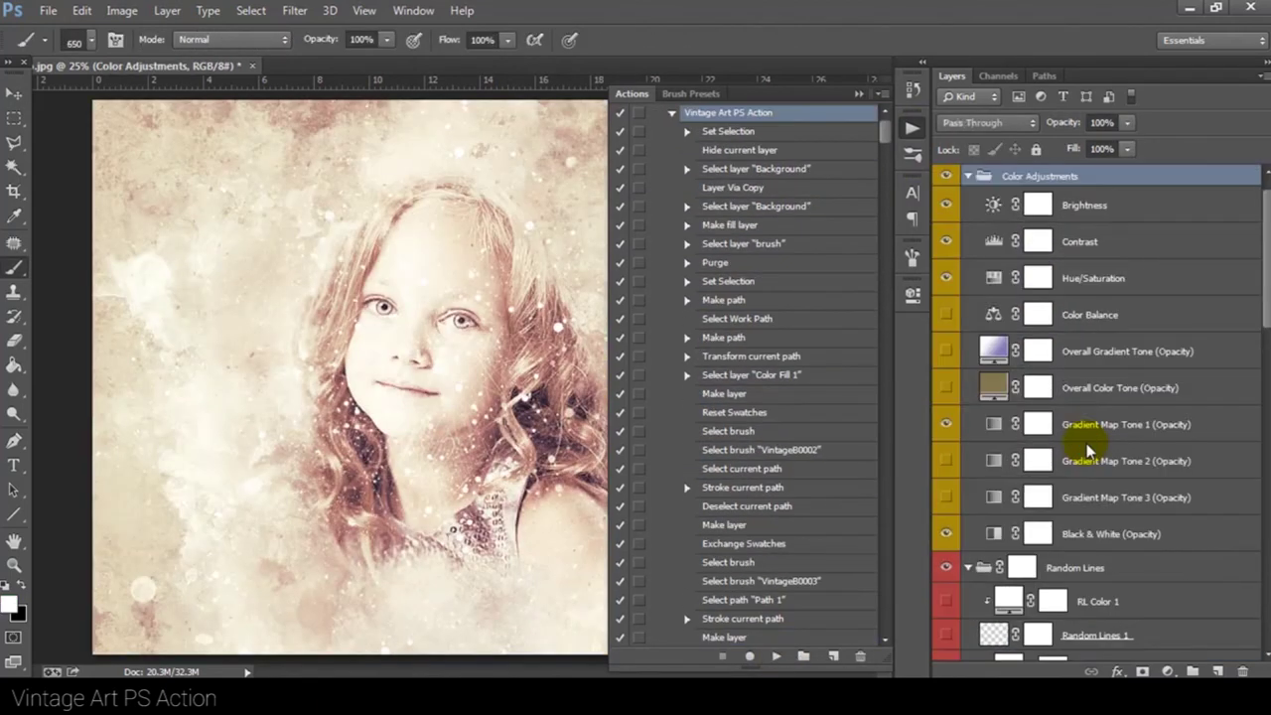
{"action": "left_click", "coordinate": [15, 95]}
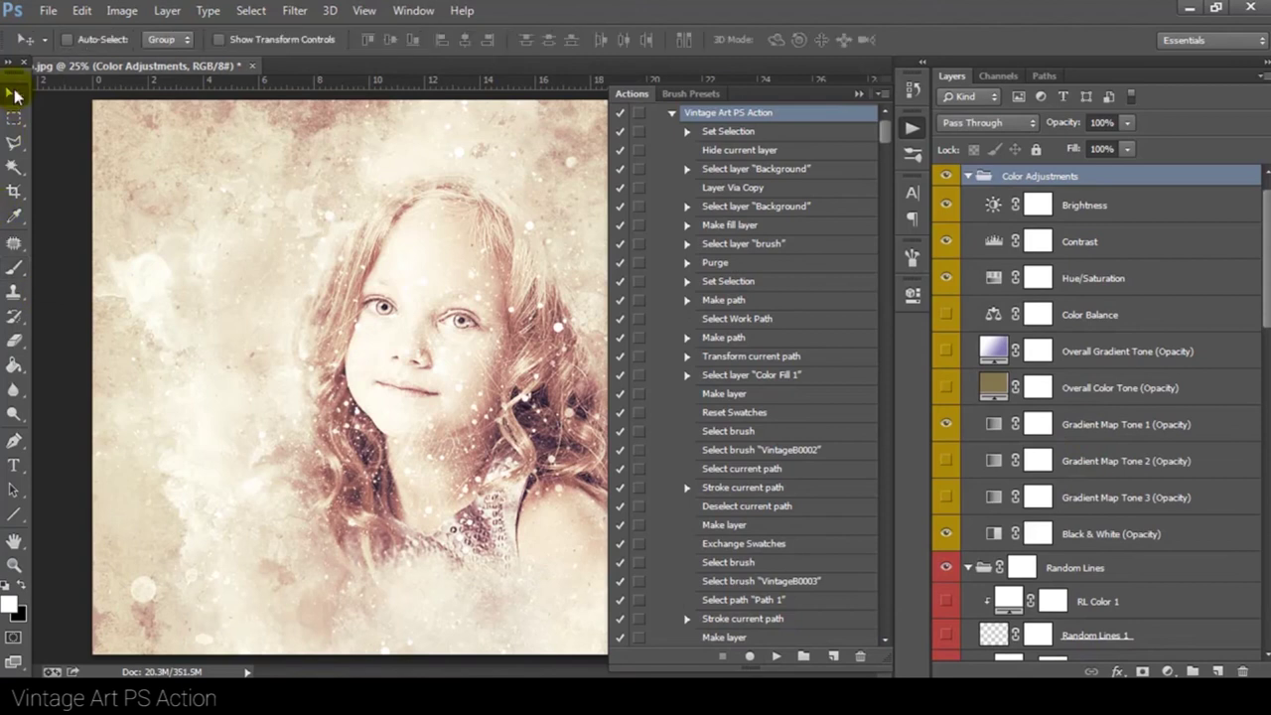
{"action": "left_click", "coordinate": [910, 132]}
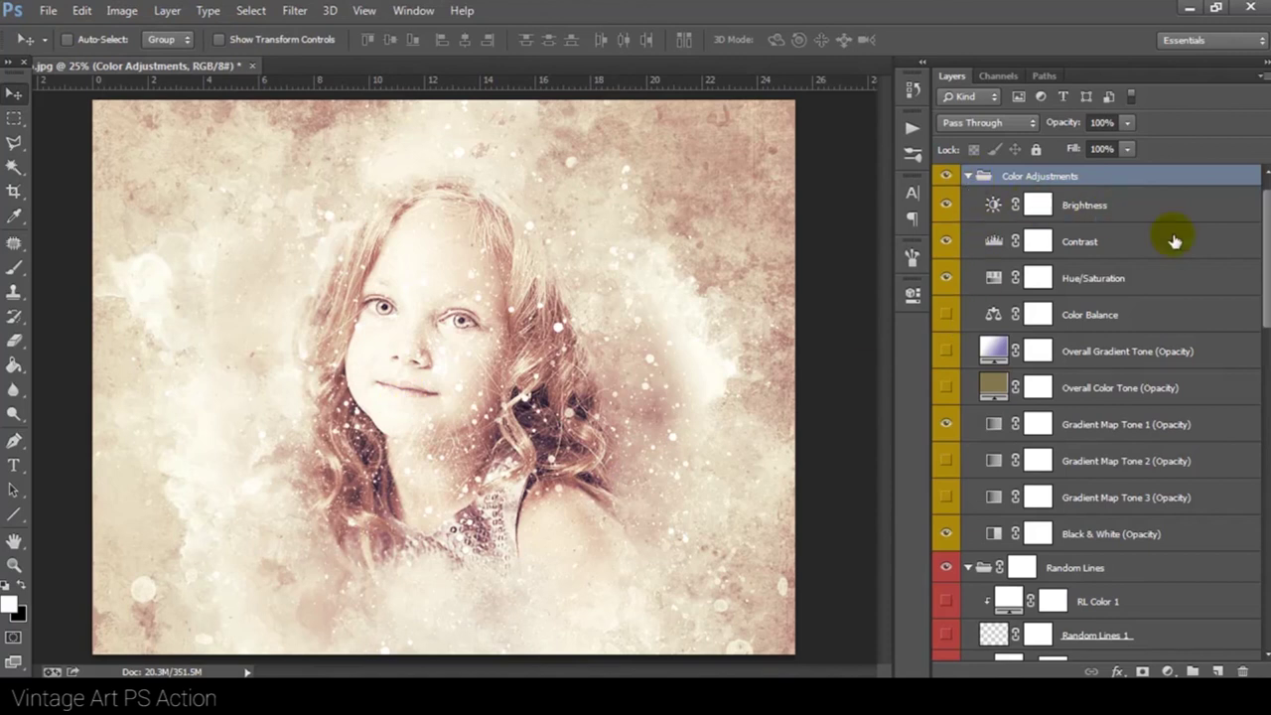
- Collapse Color Adjustments, expand the Random Lines group and select Random Lines 1
{"action": "scroll", "coordinate": [1259, 225], "scroll_direction": "up", "scroll_amount": 1}
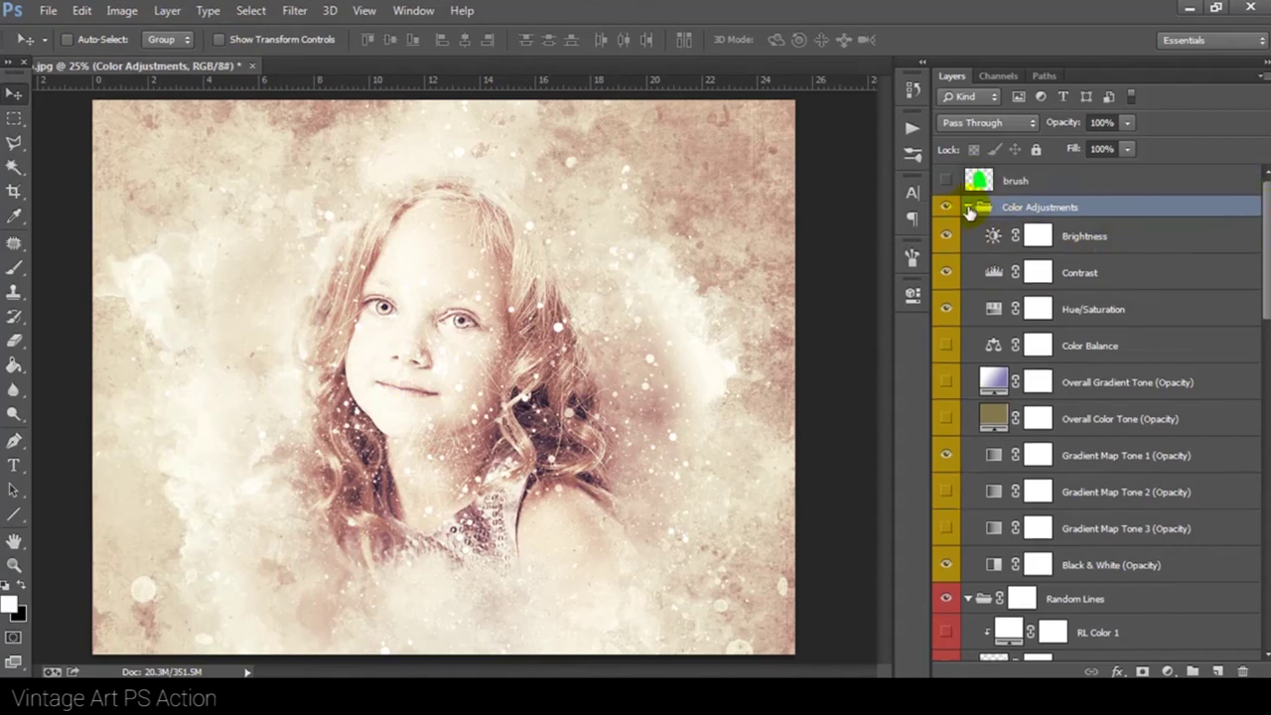
{"action": "left_click", "coordinate": [967, 208]}
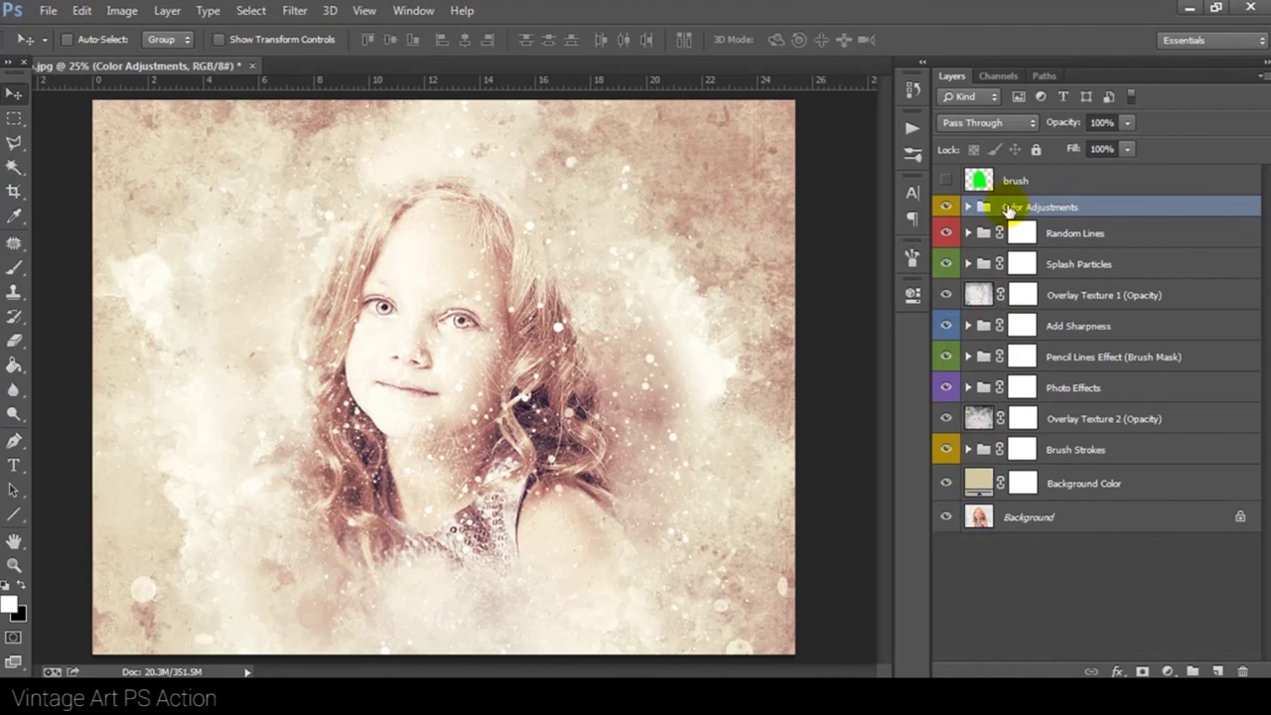
{"action": "left_click", "coordinate": [1077, 234]}
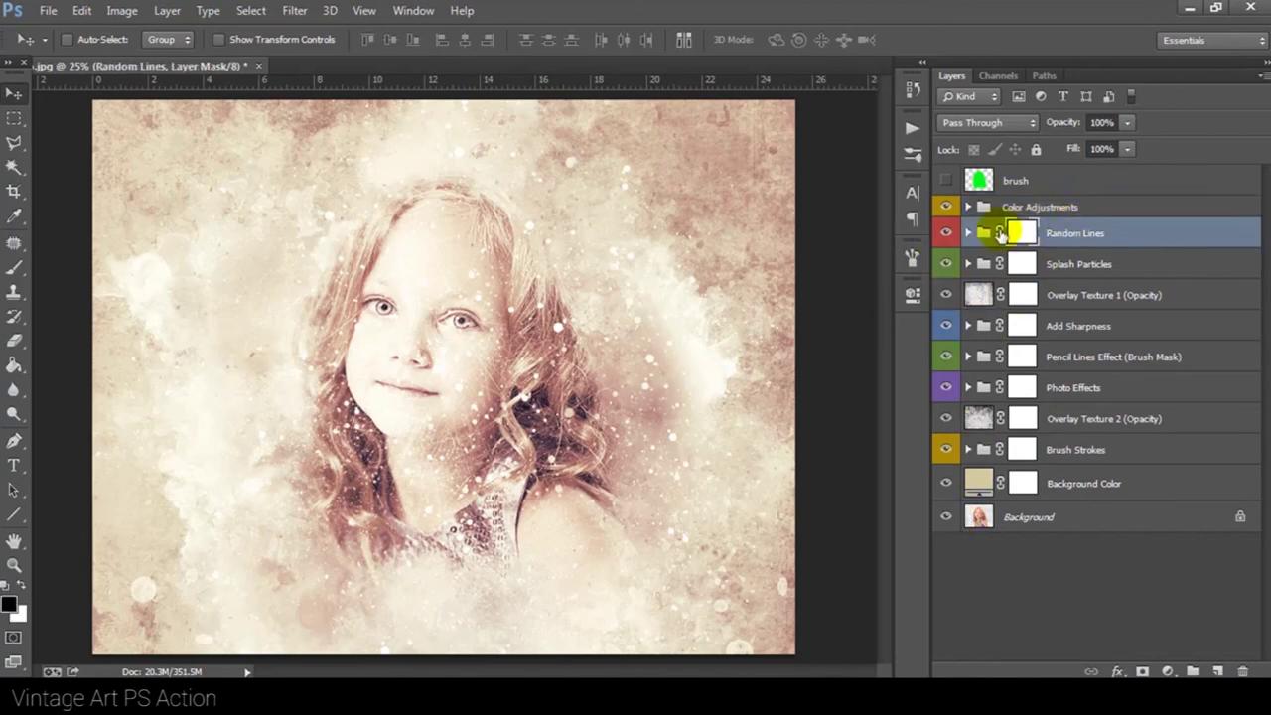
{"action": "left_click", "coordinate": [968, 233]}
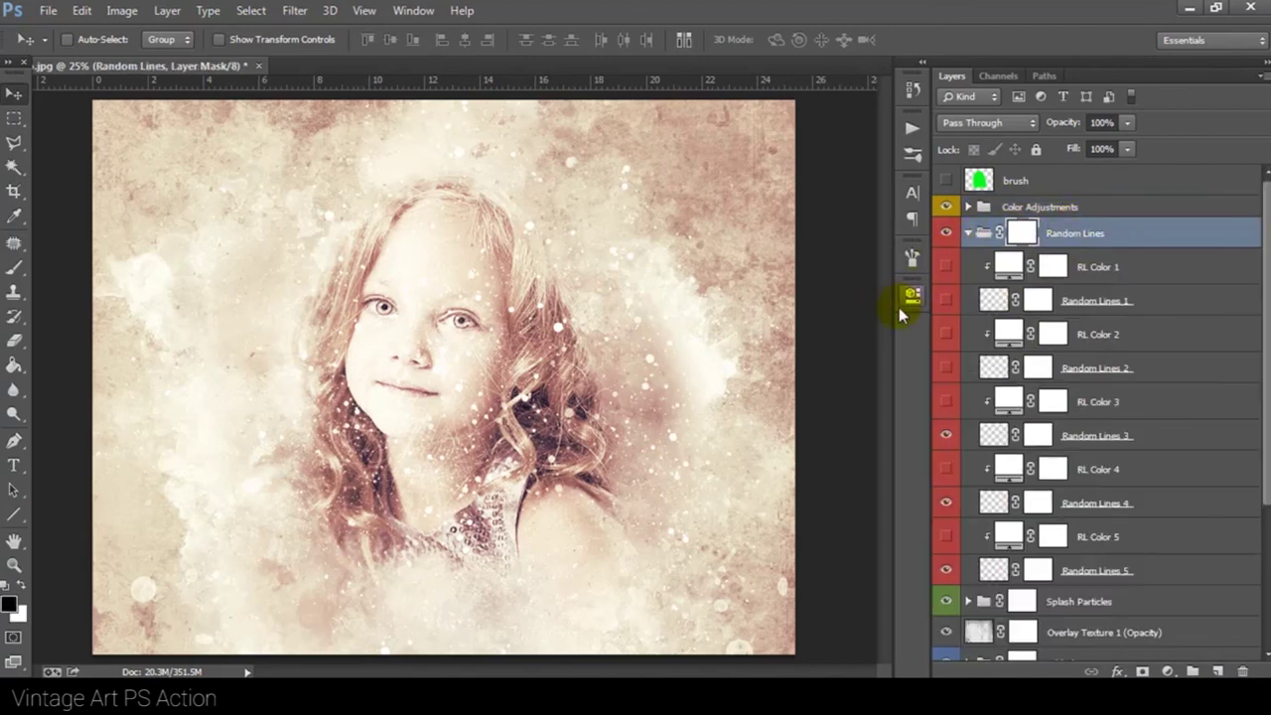
{"action": "key", "text": "ctrl+plus"}
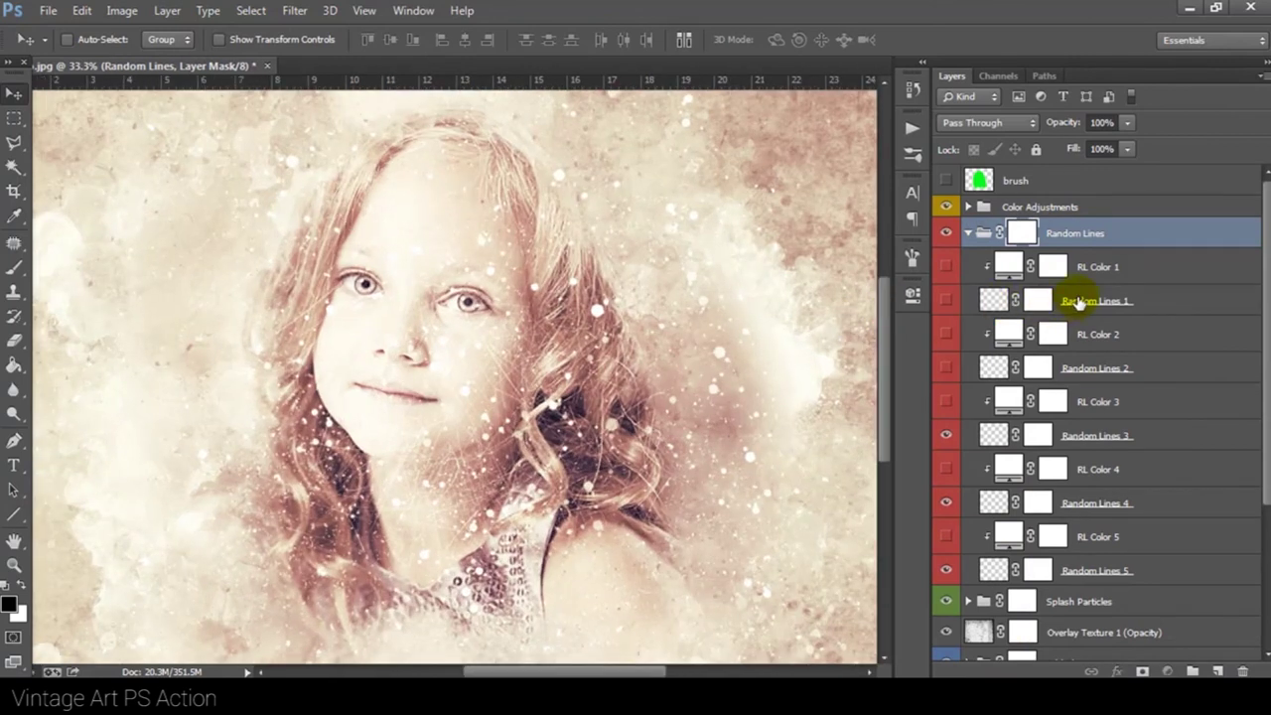
{"action": "left_click", "coordinate": [998, 299]}
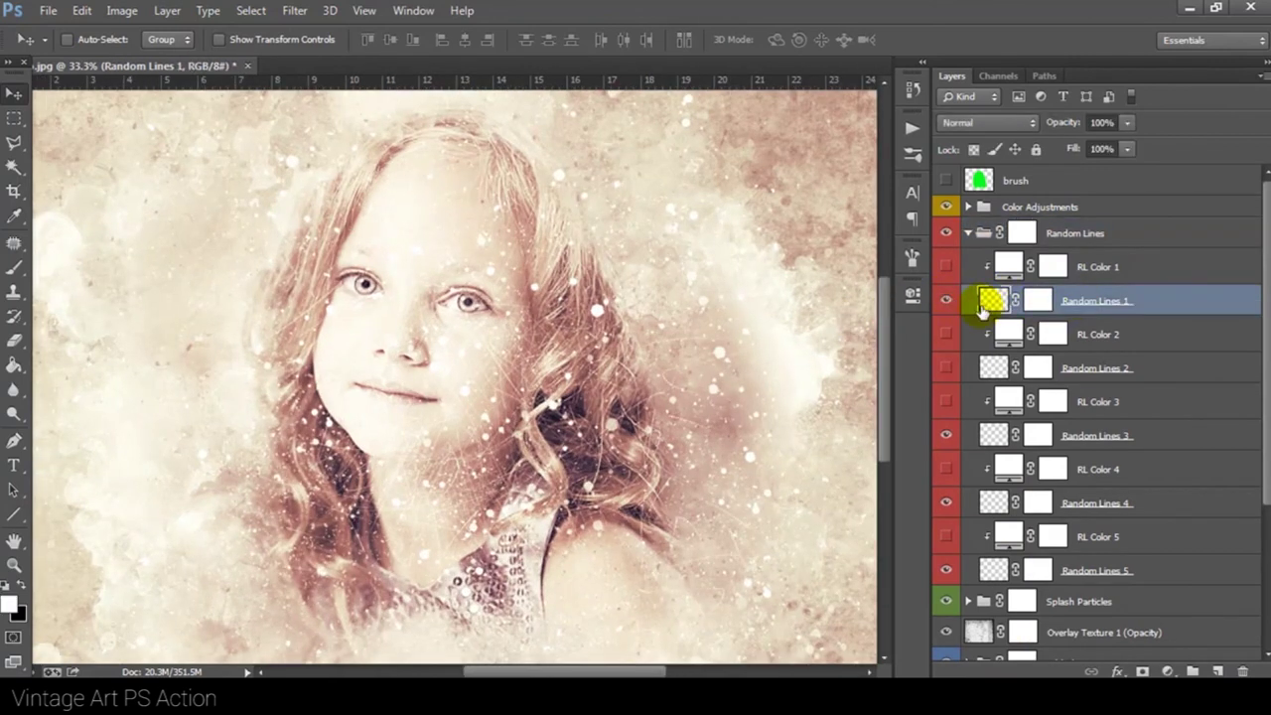
{"action": "key", "text": "ctrl+minus"}
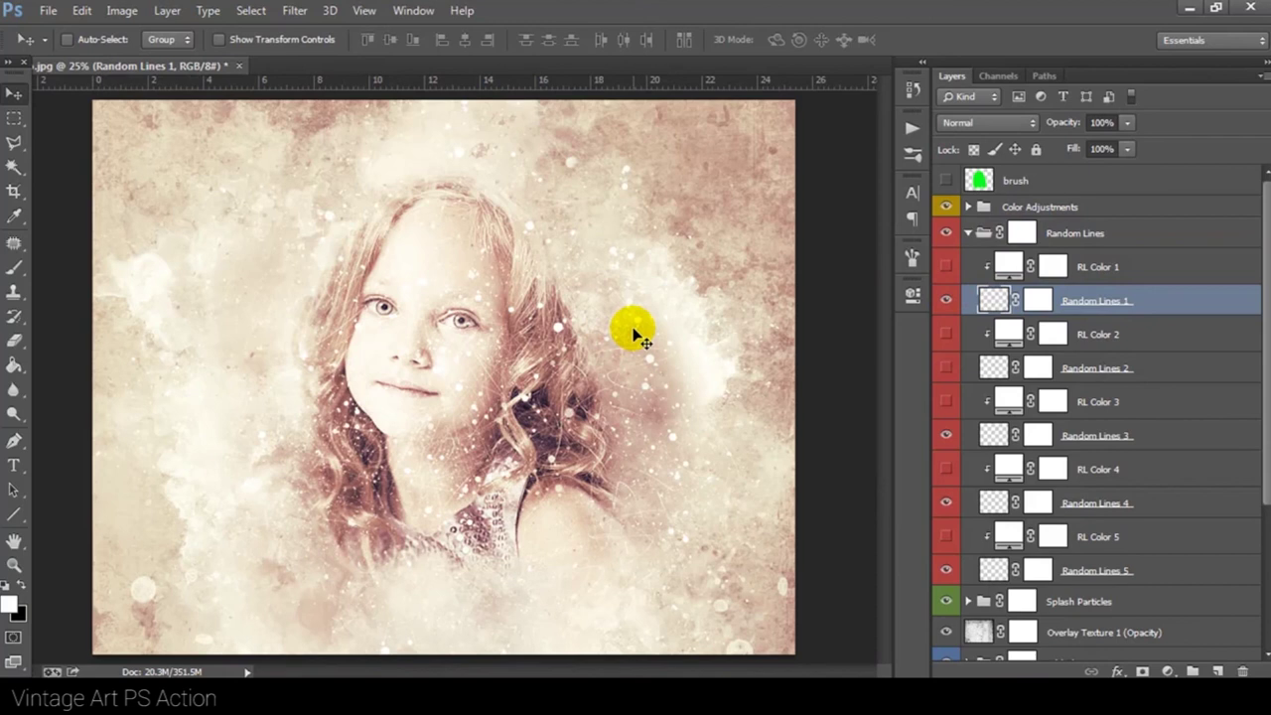
- Scale Random Lines 1 down to about 98%
{"action": "key", "text": "ctrl+t"}
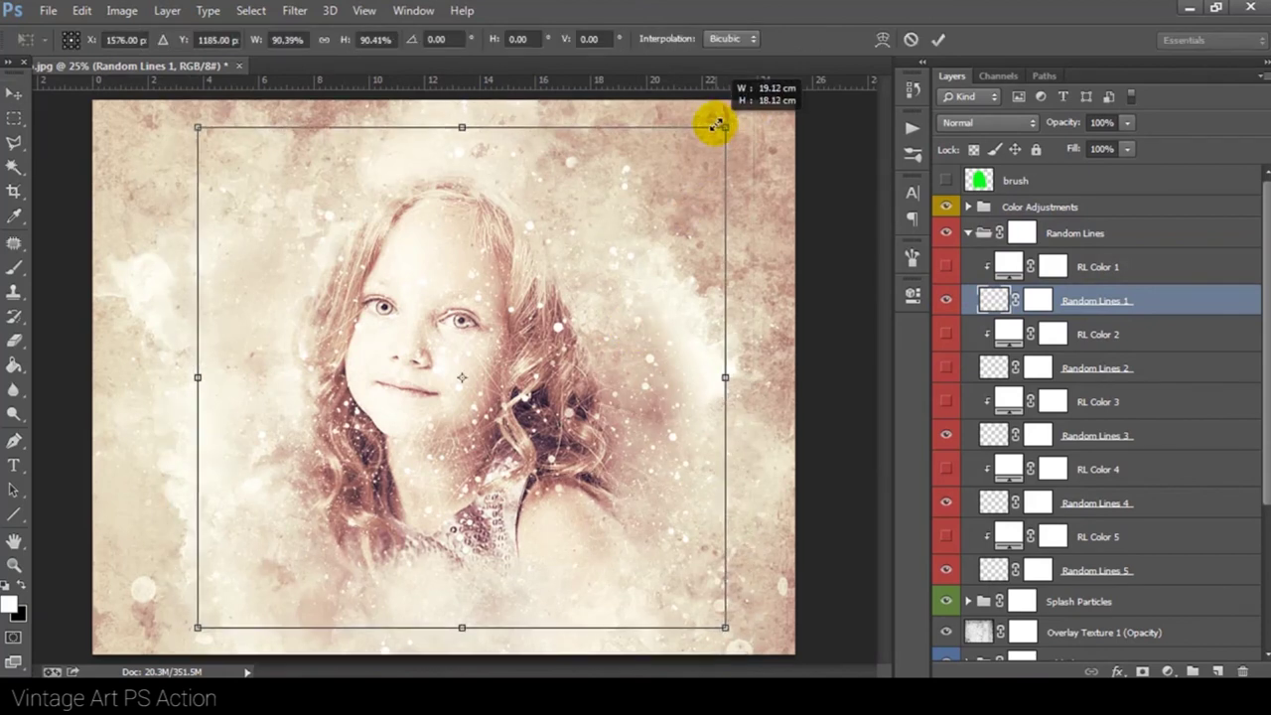
{"action": "left_click_drag", "start_coordinate": [738, 110], "coordinate": [747, 108]}
{"action": "key", "text": "Return"}
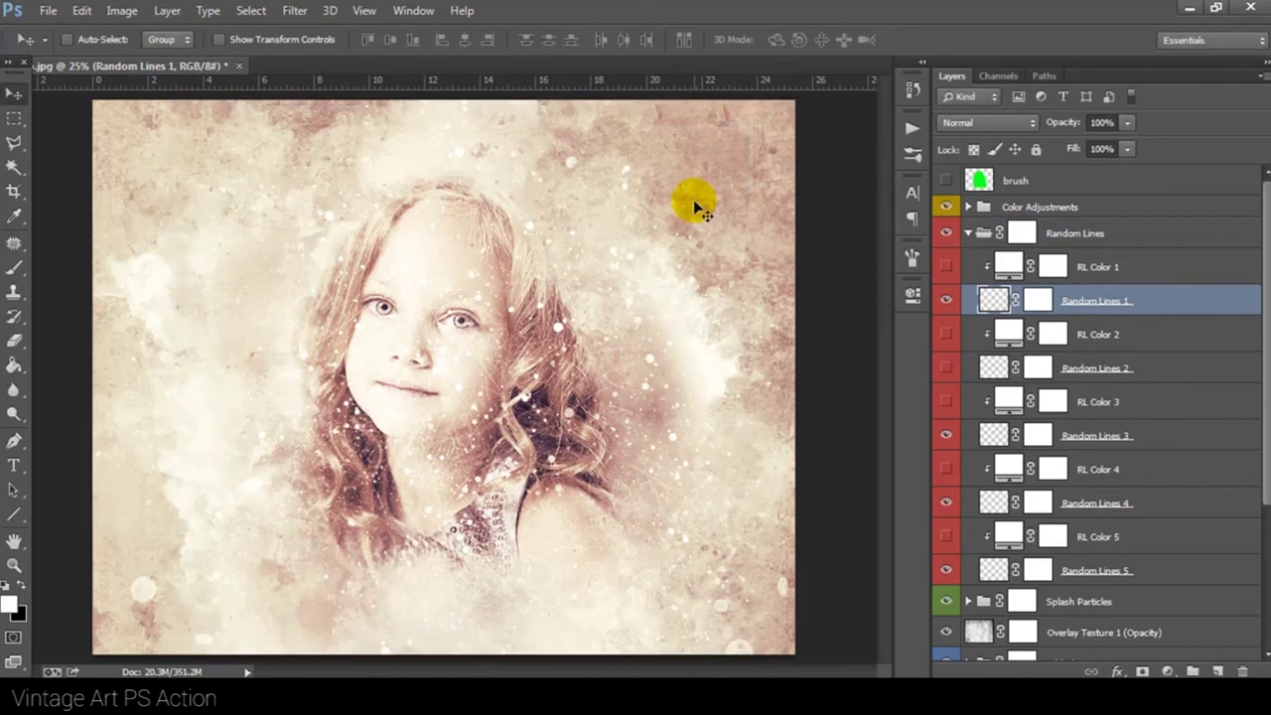
- Leave RL Color 1's colour unchanged and hide it, then make Random Lines 2 visible
{"action": "double_click", "coordinate": [1005, 266]}
{"action": "left_click", "coordinate": [536, 343]}
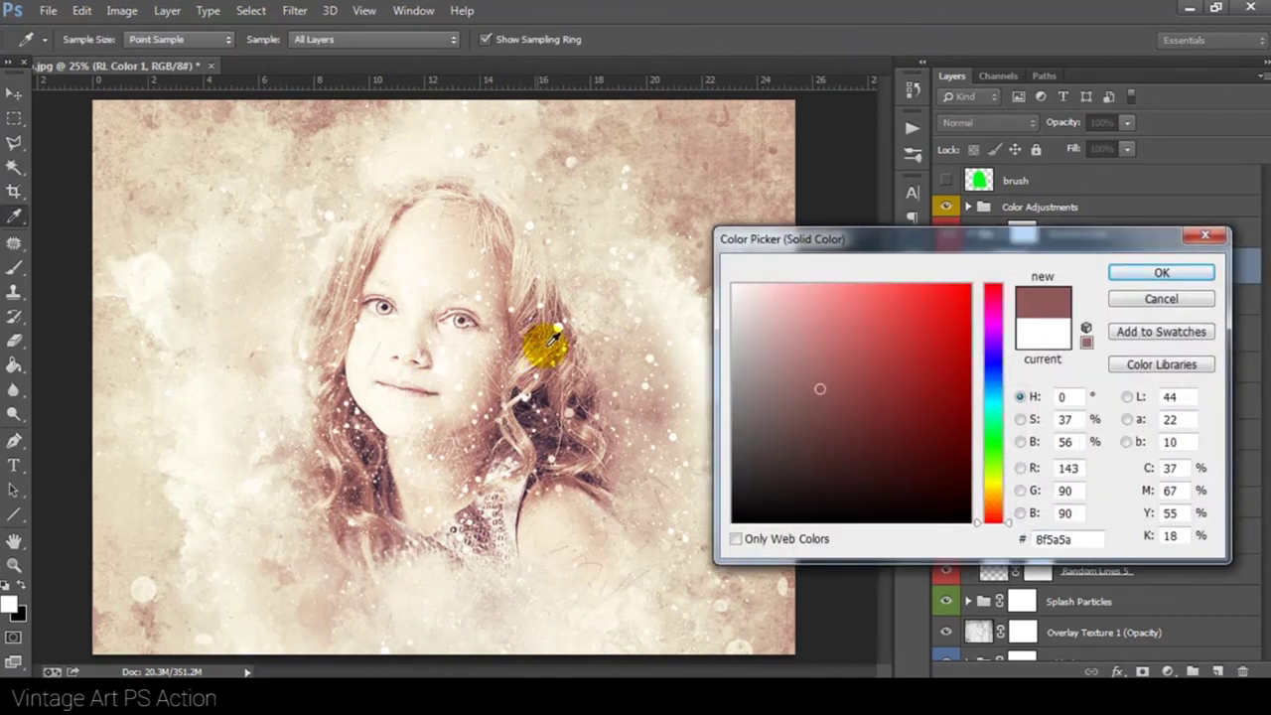
{"action": "left_click", "coordinate": [763, 387]}
{"action": "left_click", "coordinate": [769, 341]}
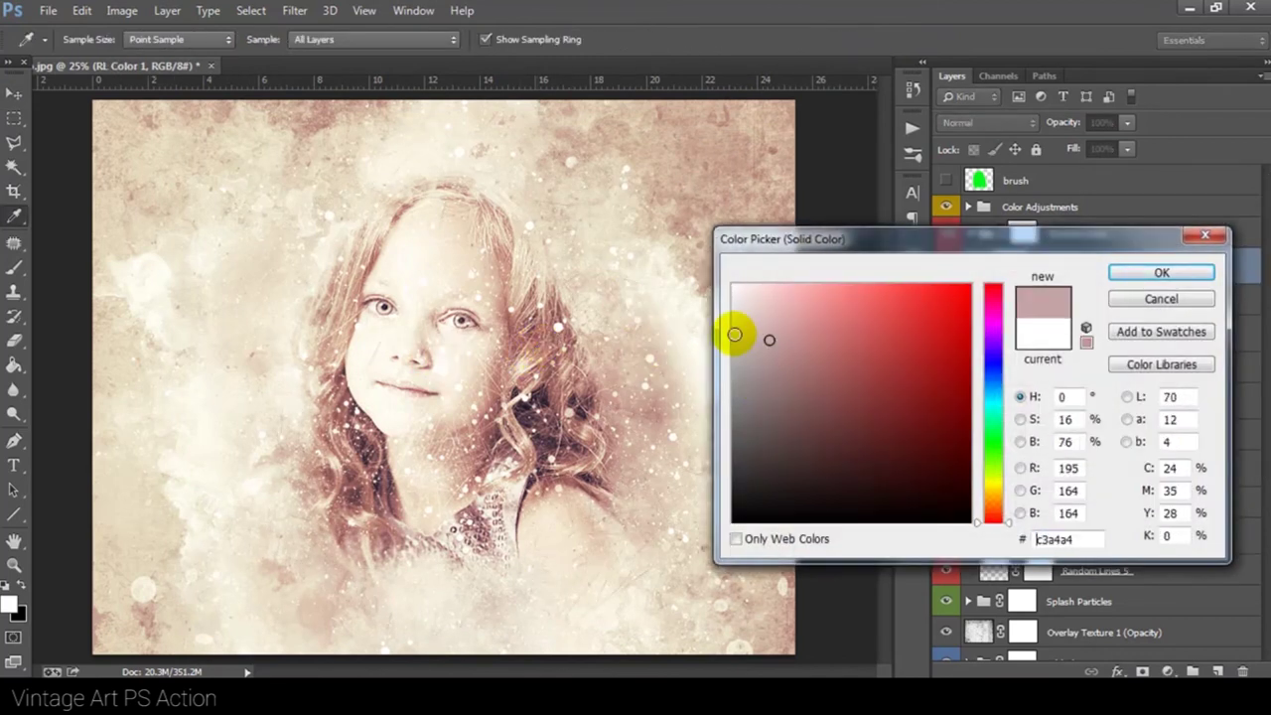
{"action": "left_click", "coordinate": [533, 292]}
{"action": "left_click", "coordinate": [527, 295]}
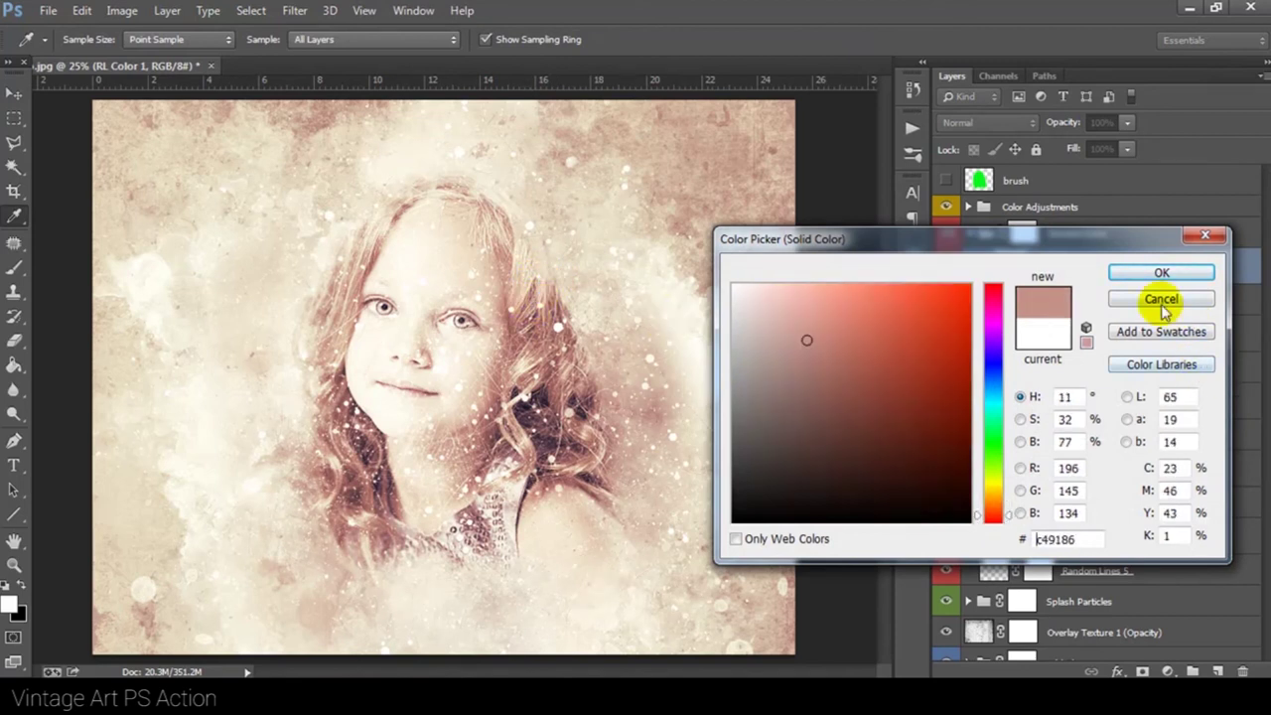
{"action": "left_click", "coordinate": [1161, 303]}
{"action": "left_click", "coordinate": [946, 270]}
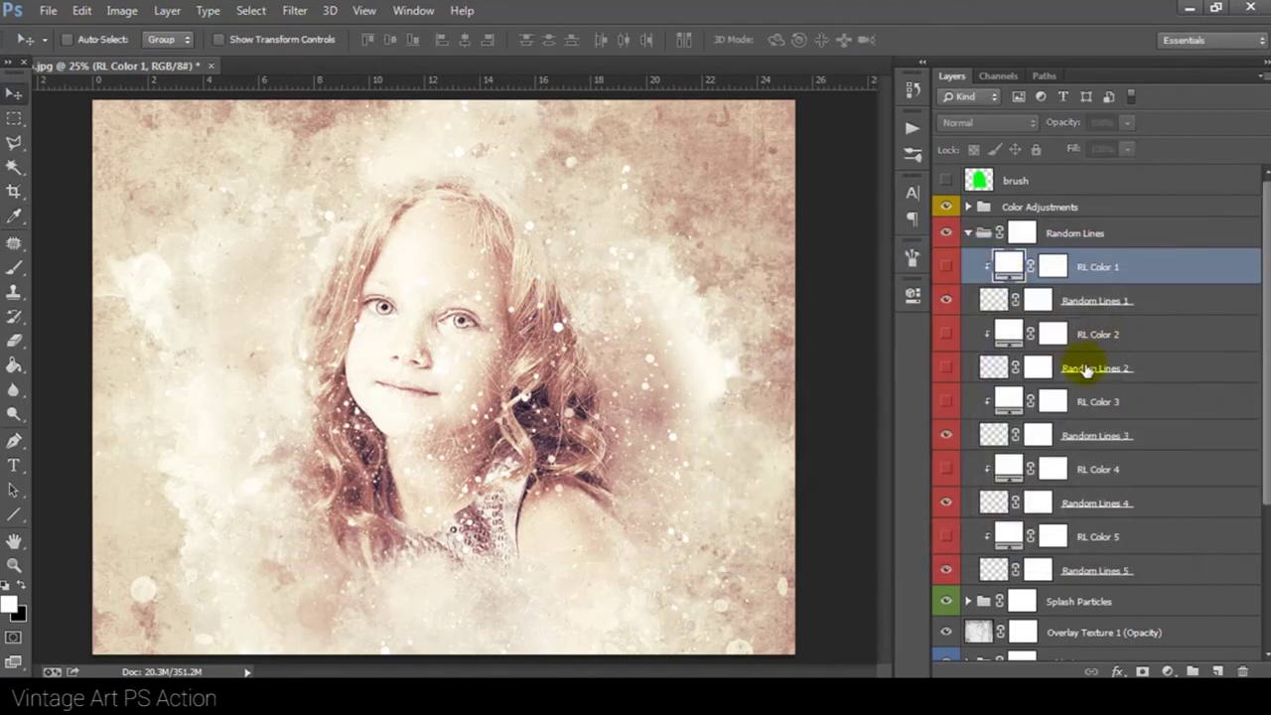
{"action": "left_click", "coordinate": [1087, 369]}
{"action": "left_click", "coordinate": [946, 369]}
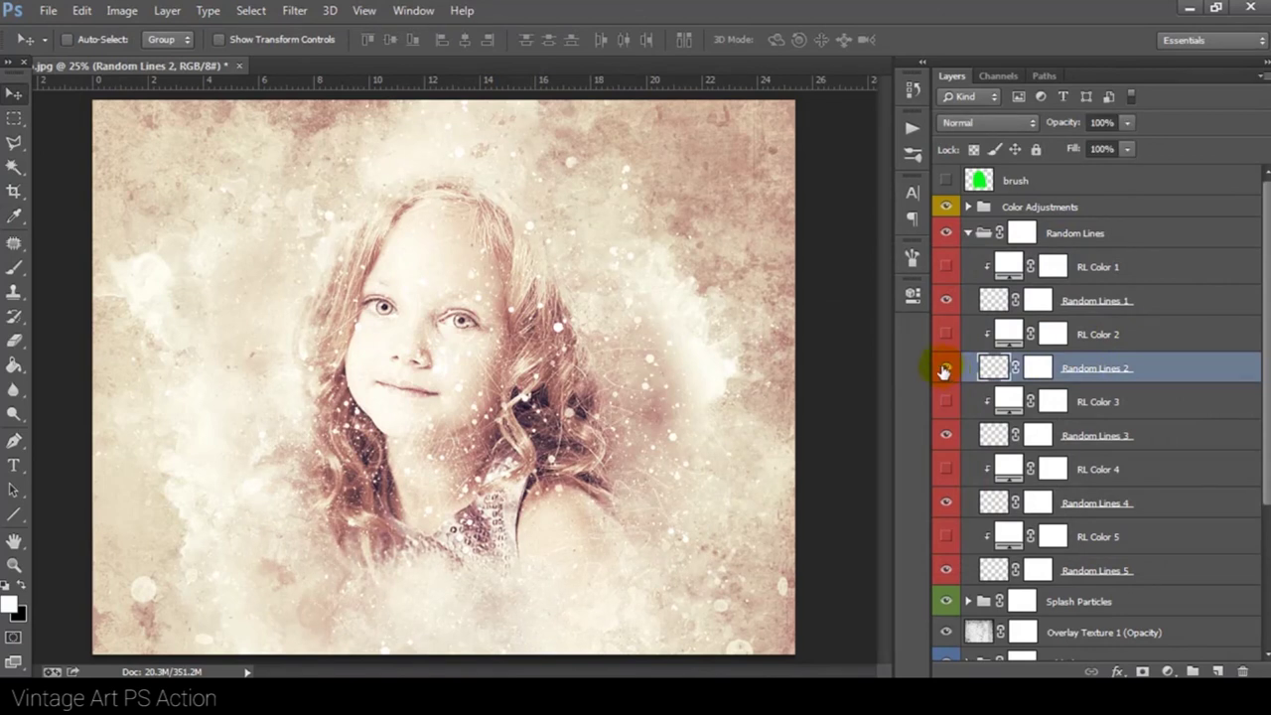
- Reposition Random Lines 2 and scale it down to about 77.5%
{"action": "mouse_move", "coordinate": [500, 353]}
{"action": "left_mouse_down"}
{"action": "mouse_move", "coordinate": [414, 343]}
{"action": "mouse_move", "coordinate": [461, 358]}
{"action": "left_mouse_up"}
{"action": "key", "text": "ctrl+t"}
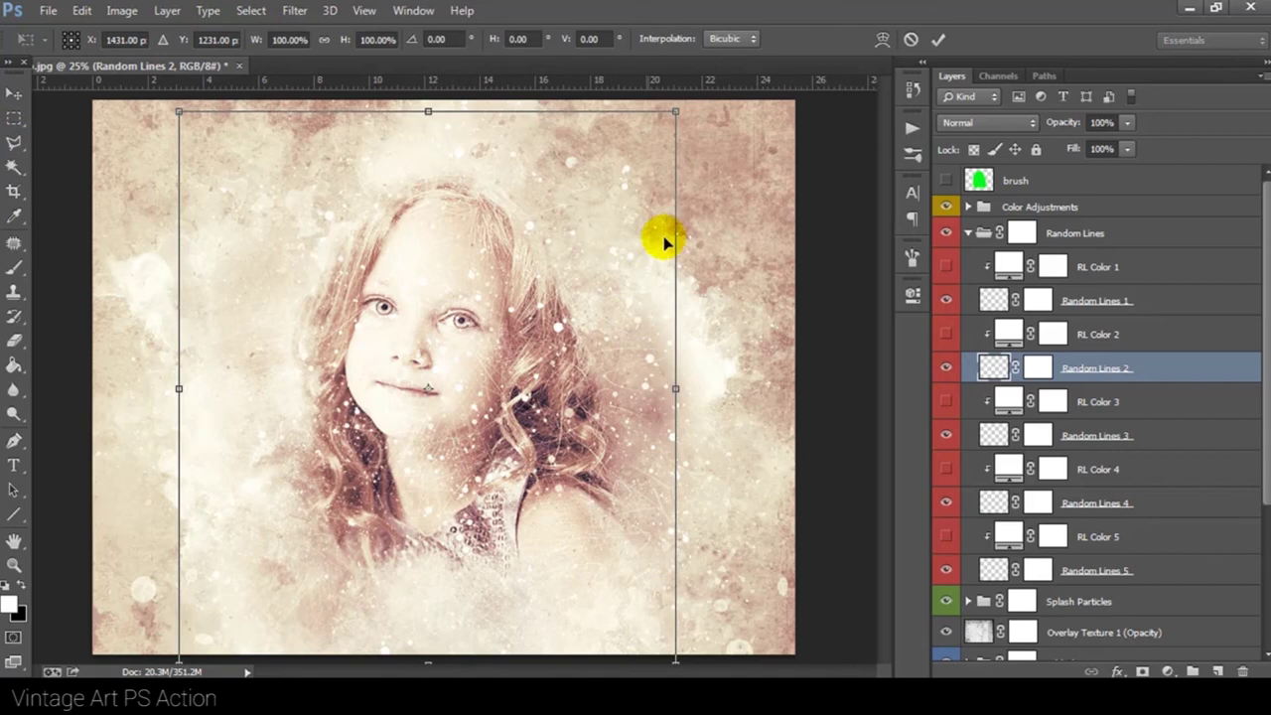
{"action": "mouse_move", "coordinate": [679, 110]}
{"action": "left_mouse_down"}
{"action": "mouse_move", "coordinate": [706, 90]}
{"action": "mouse_move", "coordinate": [596, 170]}
{"action": "left_mouse_up"}
{"action": "left_click_drag", "start_coordinate": [553, 347], "coordinate": [550, 348]}
{"action": "key", "text": "Return"}
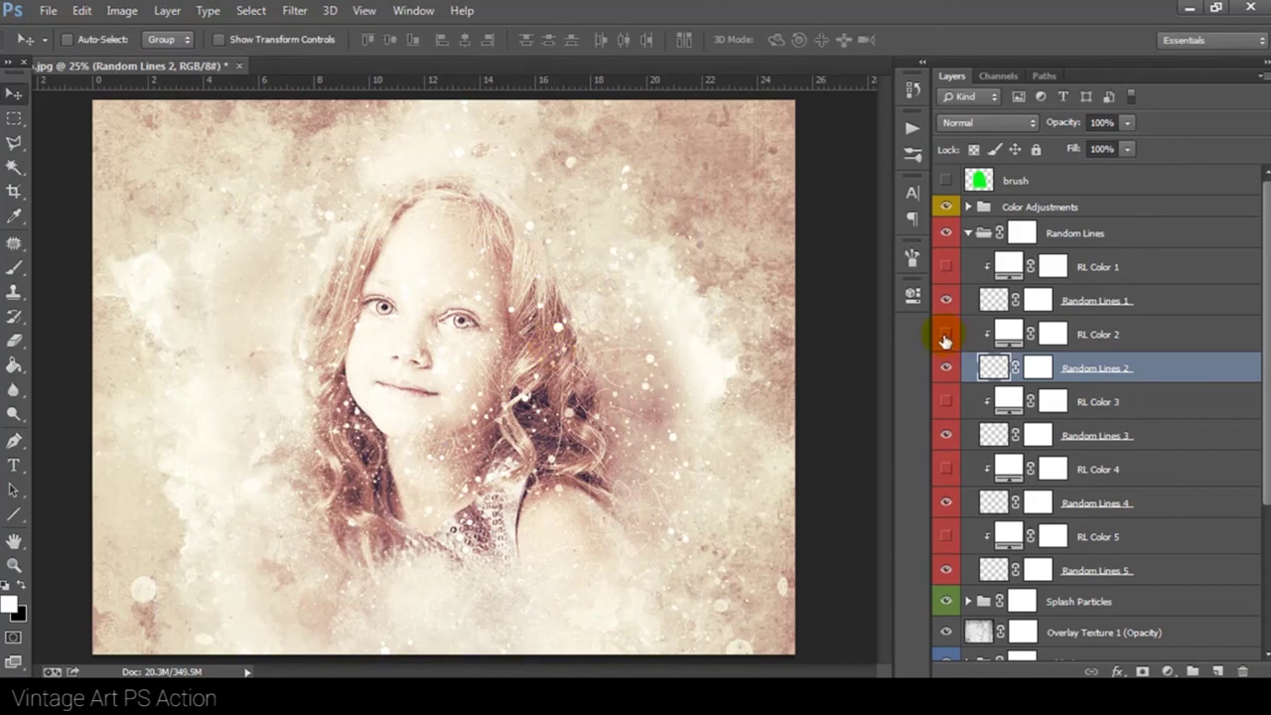
- Keep RL Color 2 white after trying sampled colours, and hide it
{"action": "double_click", "coordinate": [1001, 335]}
{"action": "left_click", "coordinate": [524, 378]}
{"action": "left_click", "coordinate": [539, 356]}
{"action": "left_click", "coordinate": [550, 400]}
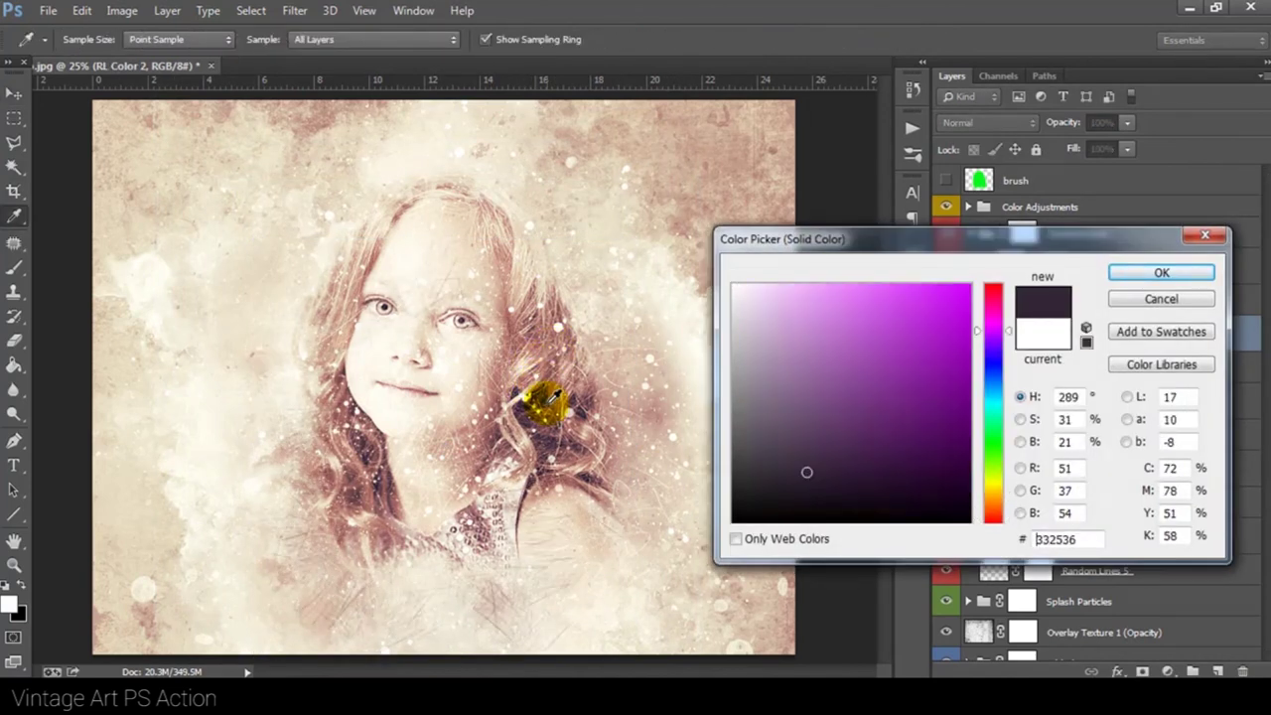
{"action": "left_click", "coordinate": [526, 369]}
{"action": "left_click", "coordinate": [1132, 296]}
{"action": "left_click", "coordinate": [946, 338]}
- Shrink Random Lines 3 to about 65% and move it down-left over the face
{"action": "left_click", "coordinate": [1060, 434]}
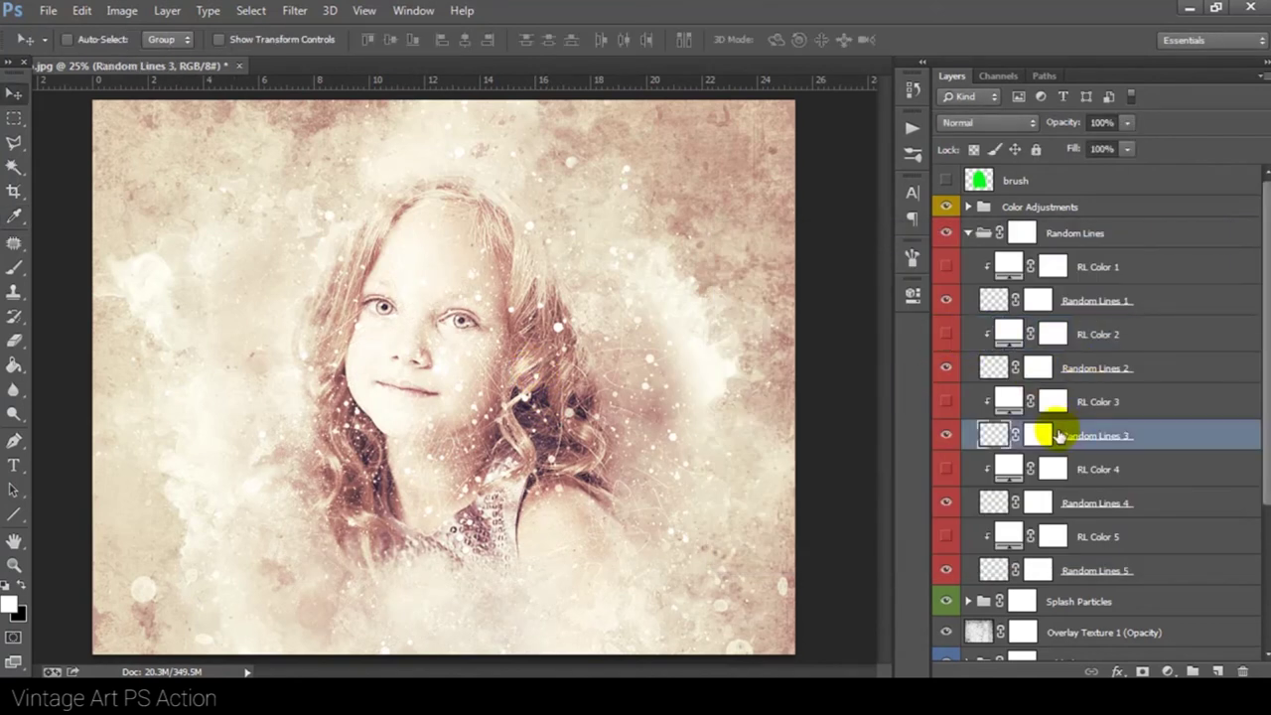
{"action": "left_click", "coordinate": [946, 436]}
{"action": "left_click", "coordinate": [946, 436]}
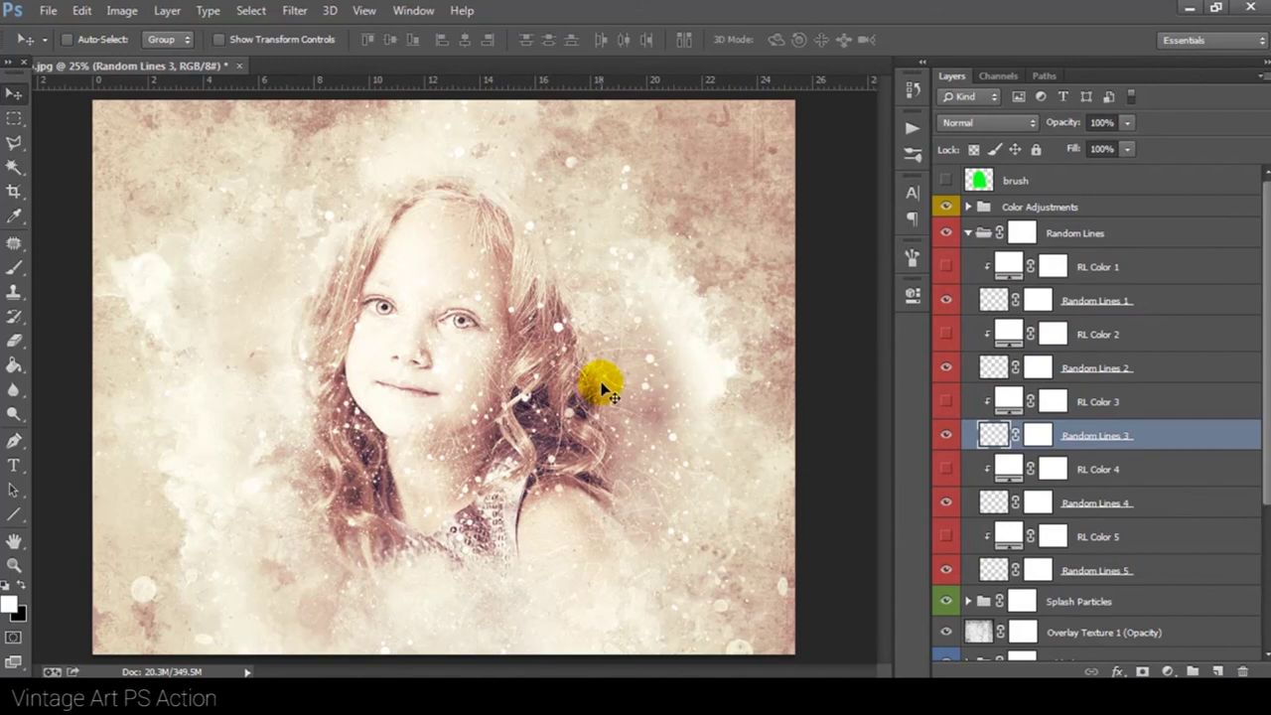
{"action": "key", "text": "ctrl+t"}
{"action": "left_click_drag", "start_coordinate": [586, 249], "coordinate": [536, 295]}
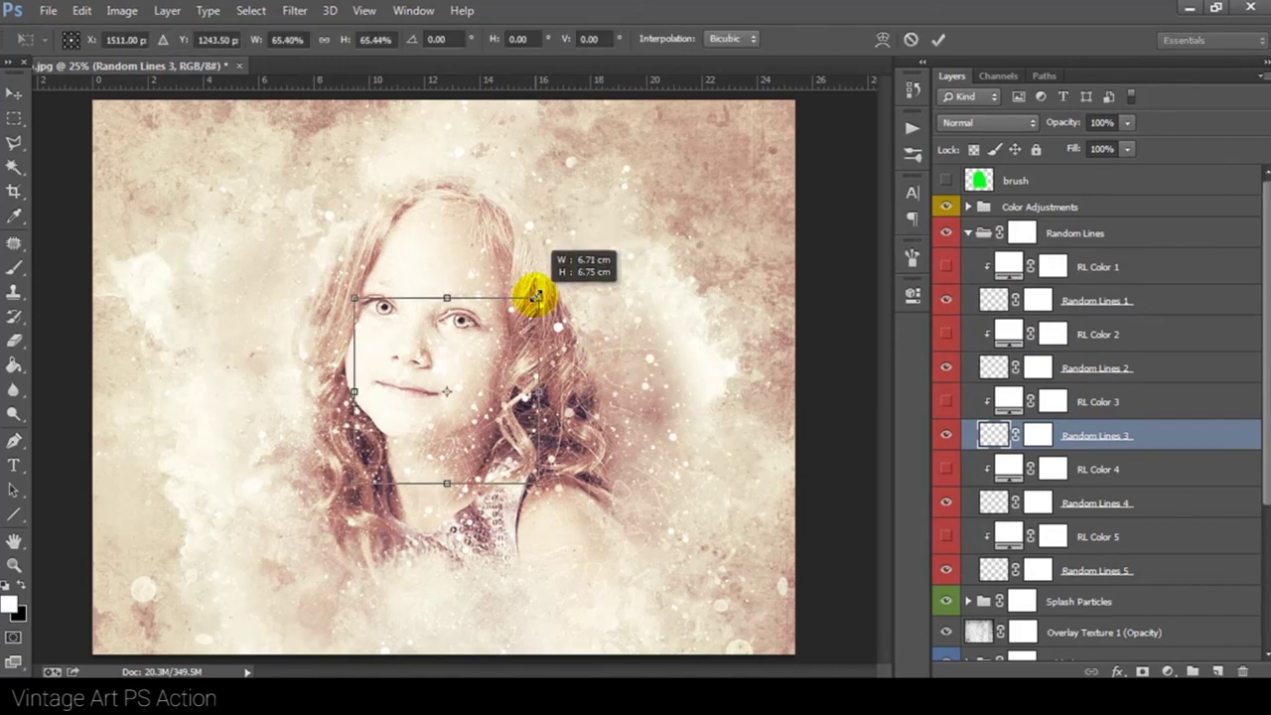
{"action": "left_click_drag", "start_coordinate": [524, 371], "coordinate": [504, 419]}
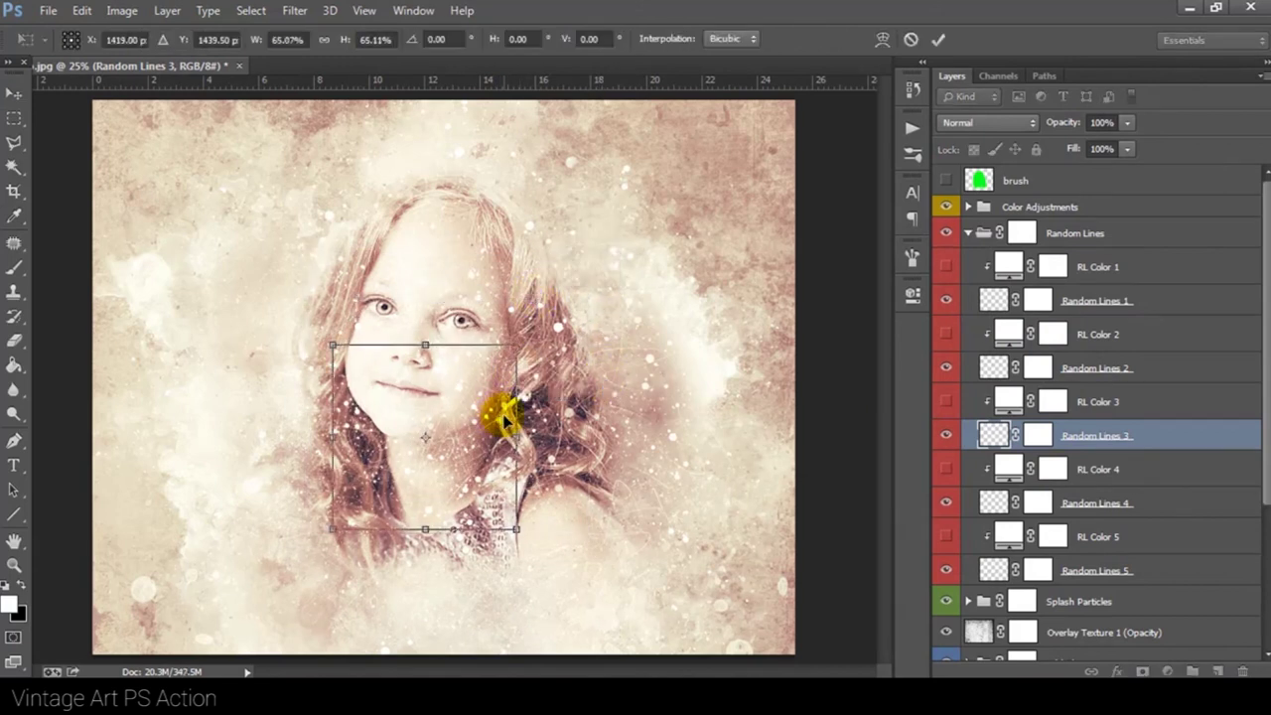
{"action": "key", "text": "Return"}
- Scale Random Lines 4 to about 67% and reposition it over the head
{"action": "left_click", "coordinate": [1071, 504]}
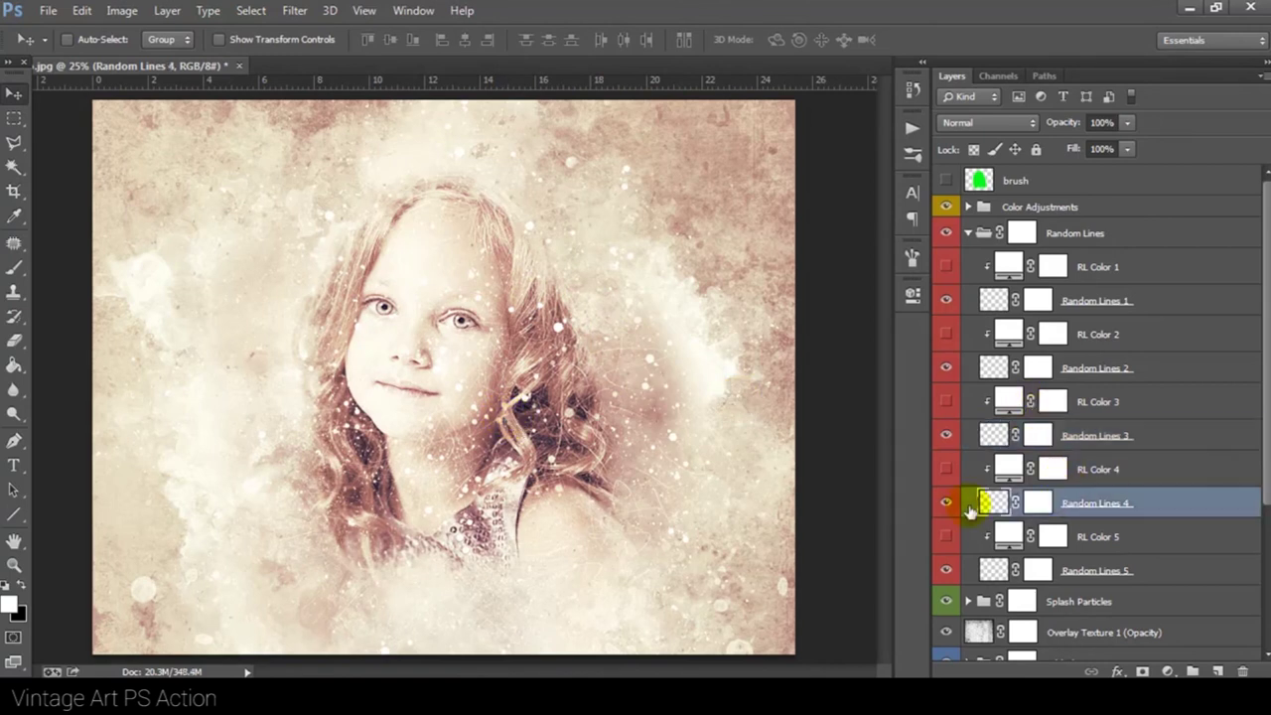
{"action": "left_click", "coordinate": [942, 504]}
{"action": "mouse_move", "coordinate": [476, 391]}
{"action": "left_mouse_down"}
{"action": "mouse_move", "coordinate": [452, 379]}
{"action": "mouse_move", "coordinate": [397, 290]}
{"action": "left_mouse_up"}
{"action": "key", "text": "ctrl+t"}
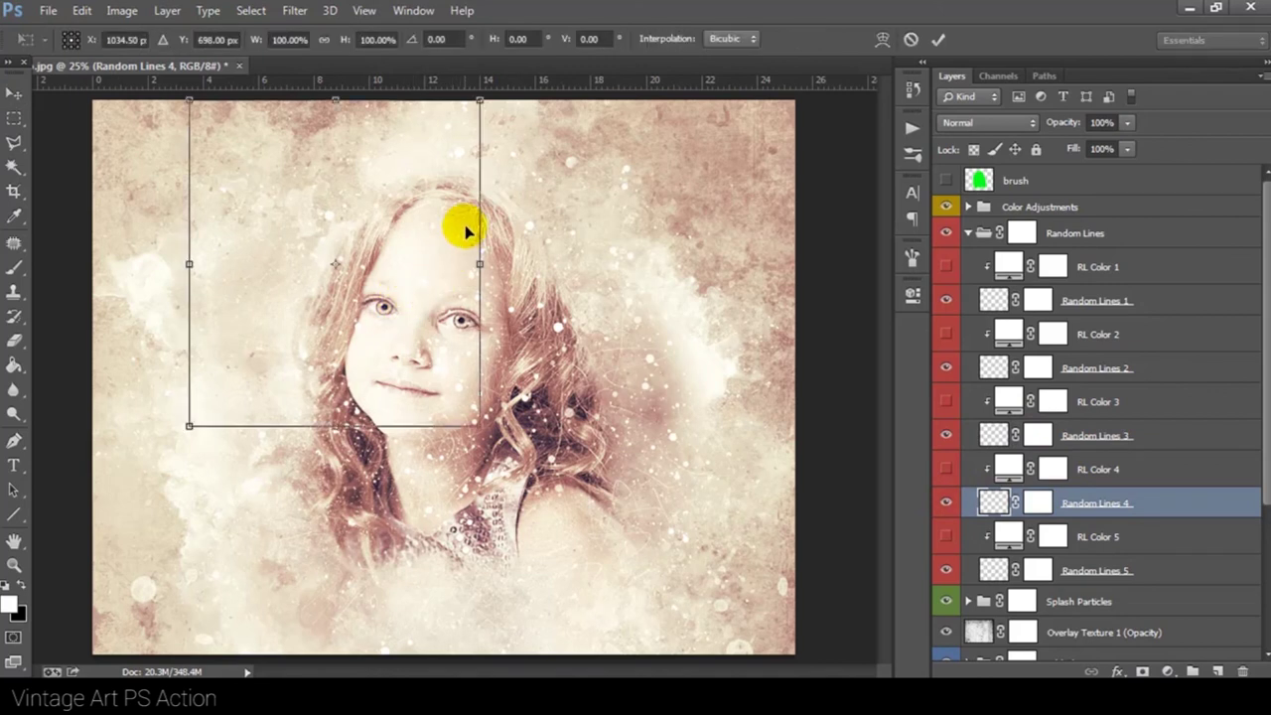
{"action": "left_click_drag", "start_coordinate": [479, 102], "coordinate": [382, 210]}
{"action": "key", "text": "Return"}
{"action": "left_click_drag", "start_coordinate": [331, 284], "coordinate": [524, 383]}
{"action": "key", "text": "ctrl+plus"}
{"action": "mouse_move", "coordinate": [556, 444]}
{"action": "left_mouse_down"}
{"action": "mouse_move", "coordinate": [525, 406]}
{"action": "mouse_move", "coordinate": [531, 261]}
{"action": "mouse_move", "coordinate": [417, 241]}
{"action": "mouse_move", "coordinate": [449, 212]}
{"action": "mouse_move", "coordinate": [440, 205]}
{"action": "left_mouse_up"}
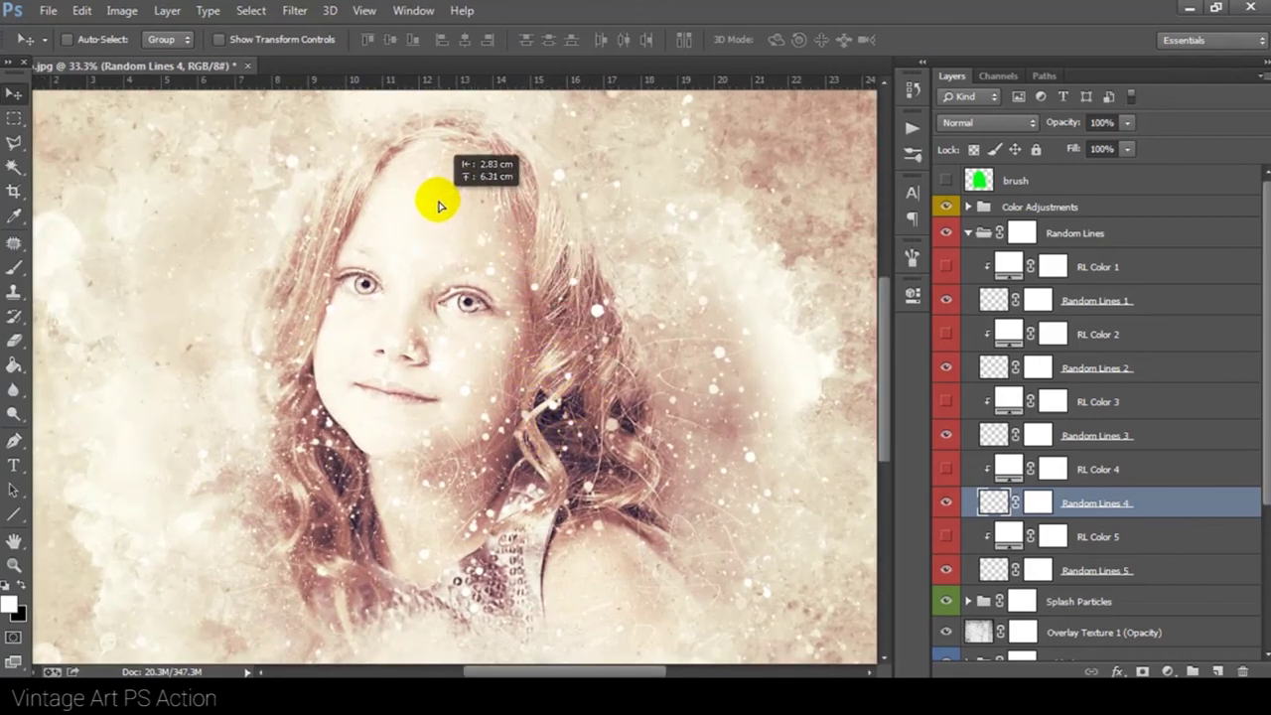
{"action": "key", "text": "ctrl+minus"}
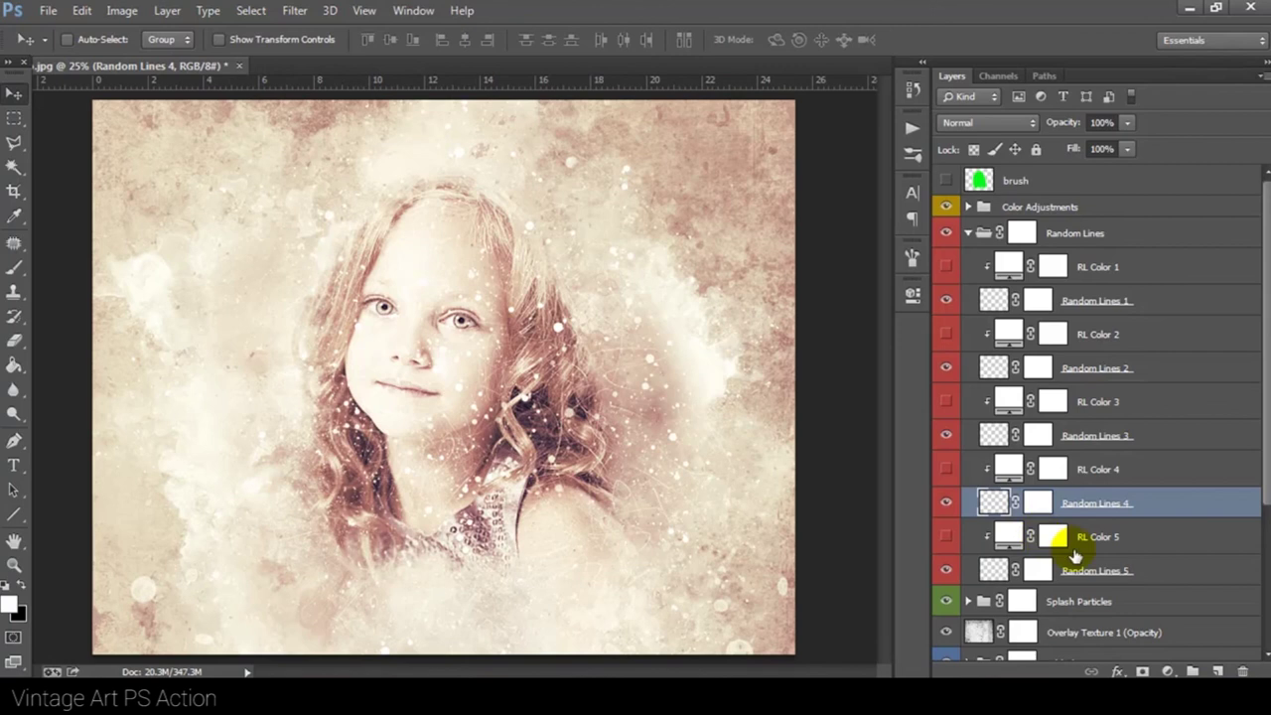
- Set RL Color 4 to the reddish hair tone ae7269 sampled from the photo
{"action": "scroll", "coordinate": [1074, 555], "scroll_direction": "down", "scroll_amount": 2}
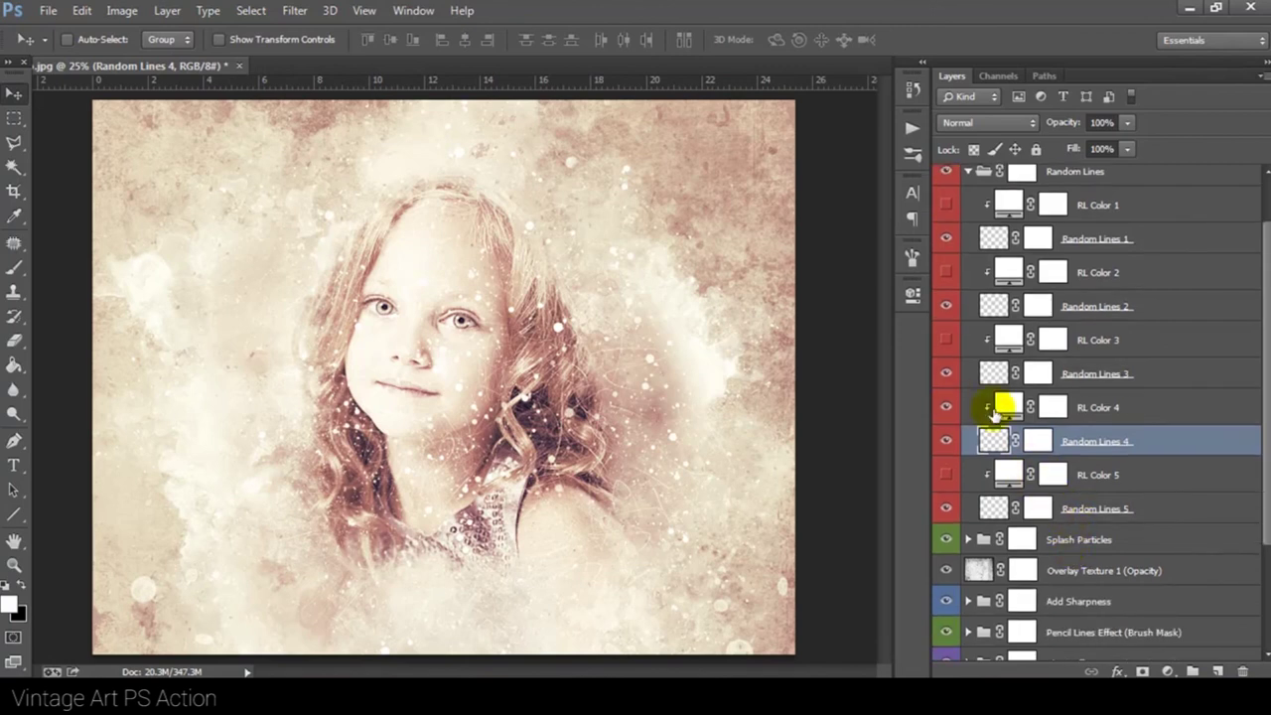
{"action": "double_click", "coordinate": [1003, 407]}
{"action": "left_click", "coordinate": [533, 323]}
{"action": "left_click_drag", "start_coordinate": [533, 323], "coordinate": [526, 334]}
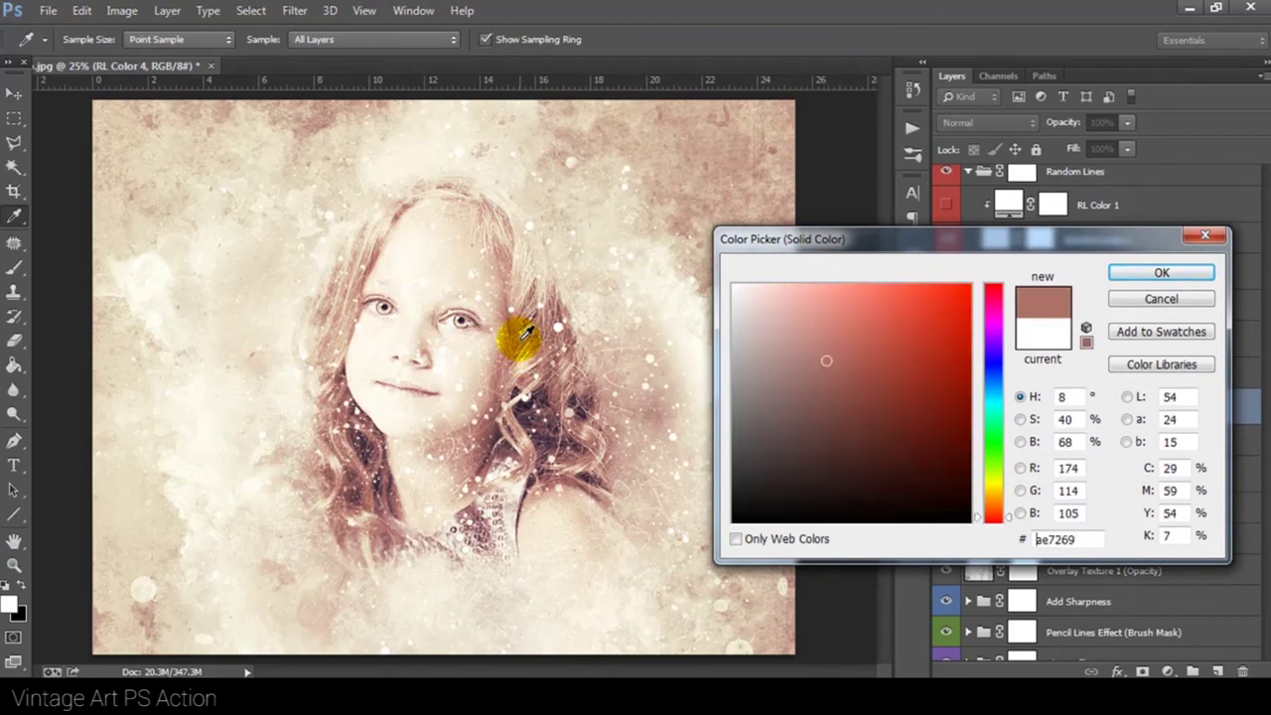
{"action": "left_click", "coordinate": [1157, 273]}
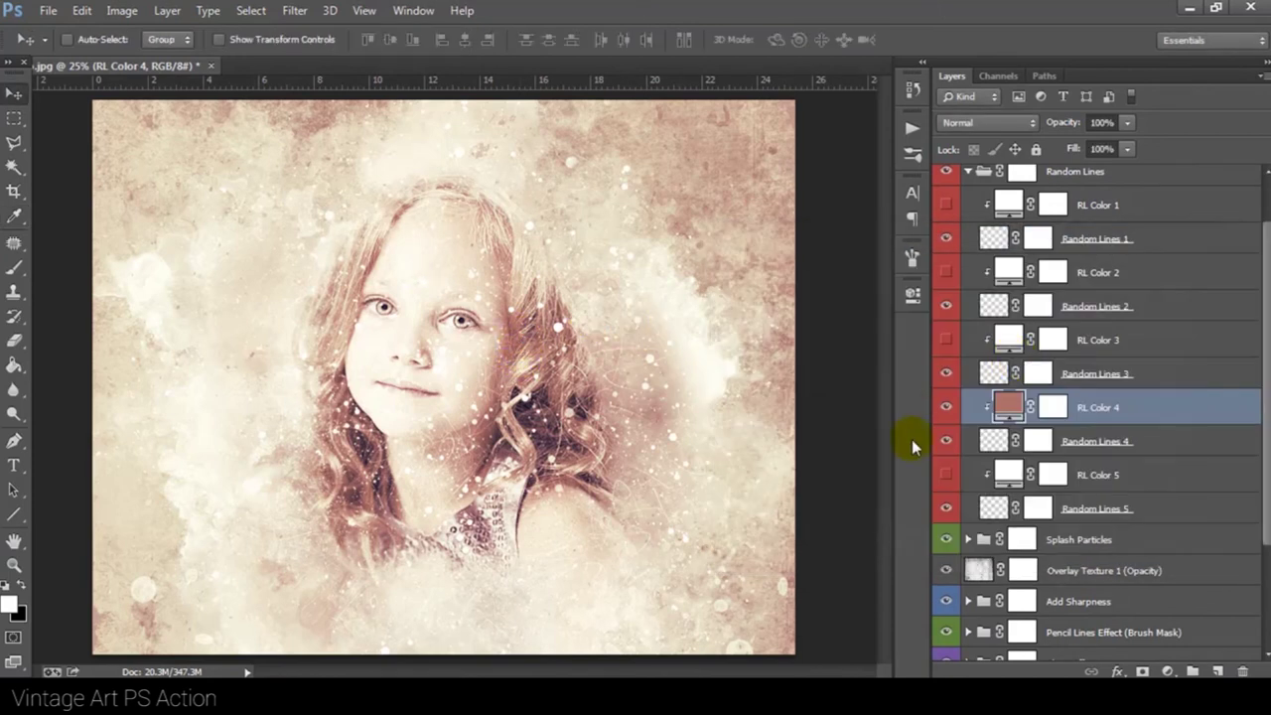
- Shrink Random Lines 5 to about 61% and move it down toward the chest
{"action": "left_click", "coordinate": [1088, 512]}
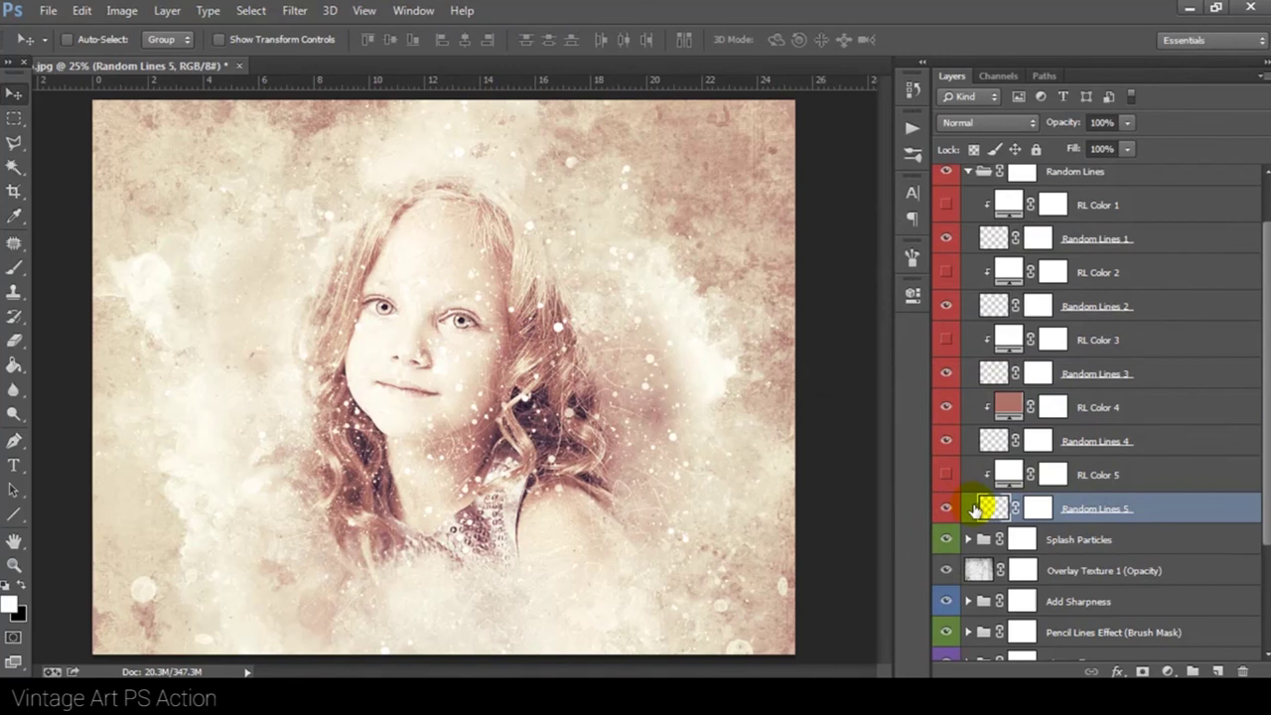
{"action": "key", "text": "ctrl+t"}
{"action": "left_click_drag", "start_coordinate": [630, 239], "coordinate": [510, 363]}
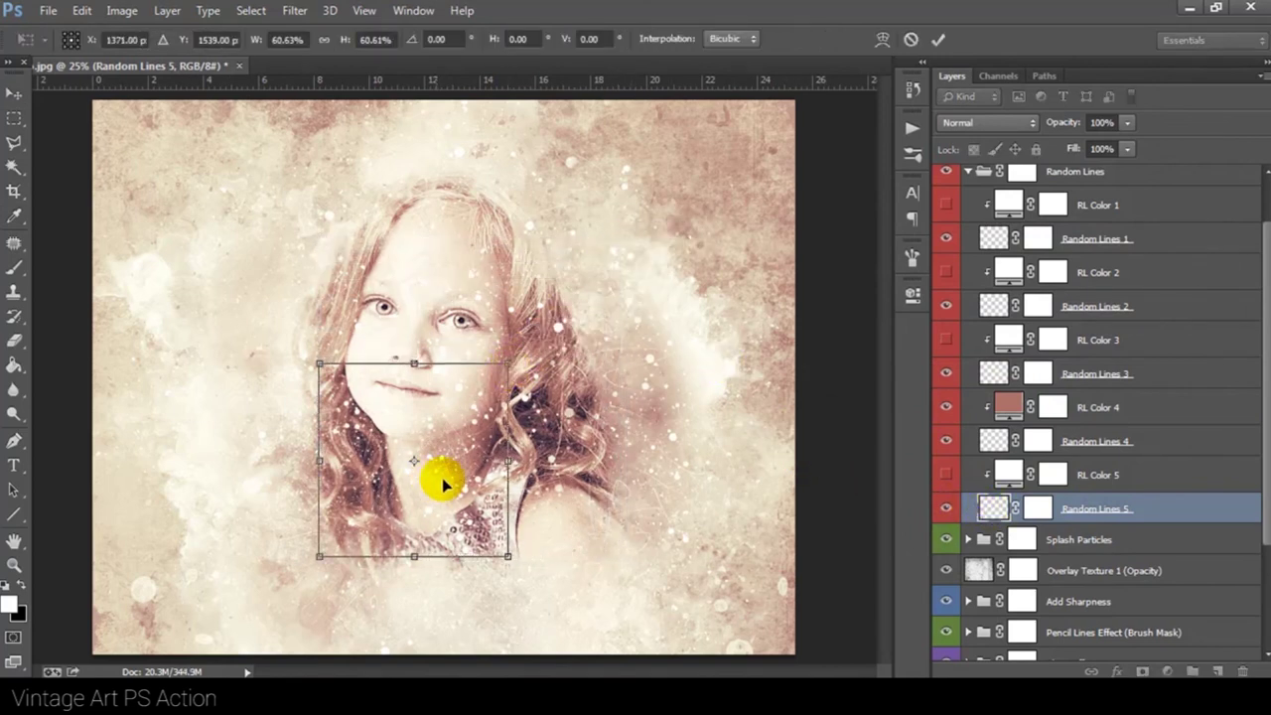
{"action": "left_click_drag", "start_coordinate": [440, 483], "coordinate": [504, 508]}
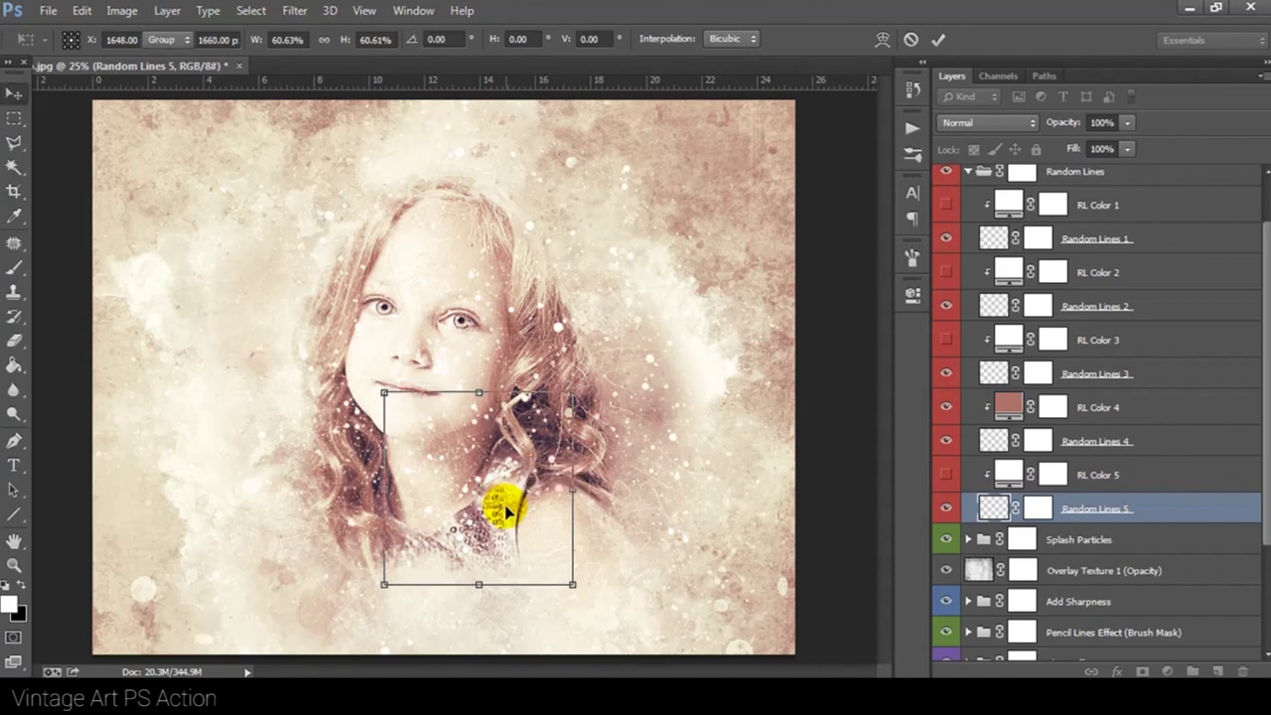
{"action": "key", "text": "Return"}
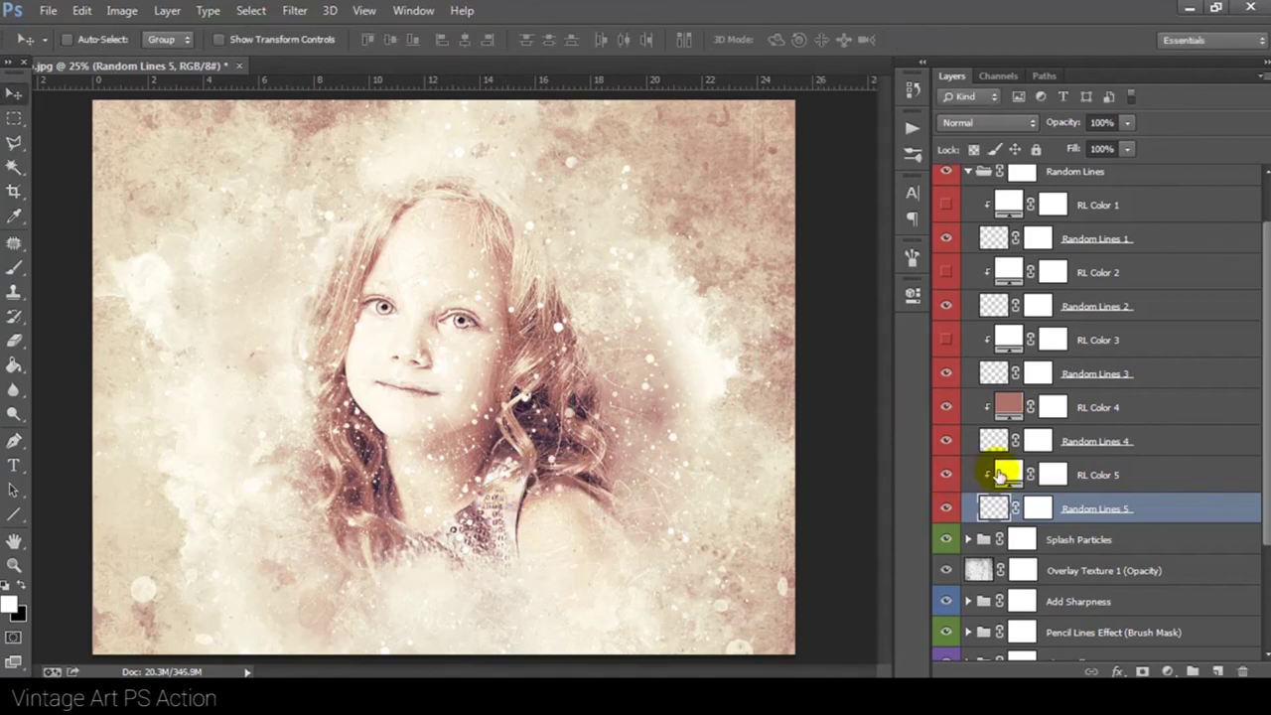
- Give RL Color 5 a muted brown fill, 8e7066
{"action": "double_click", "coordinate": [1004, 474]}
{"action": "left_click", "coordinate": [541, 343]}
{"action": "left_click", "coordinate": [536, 340]}
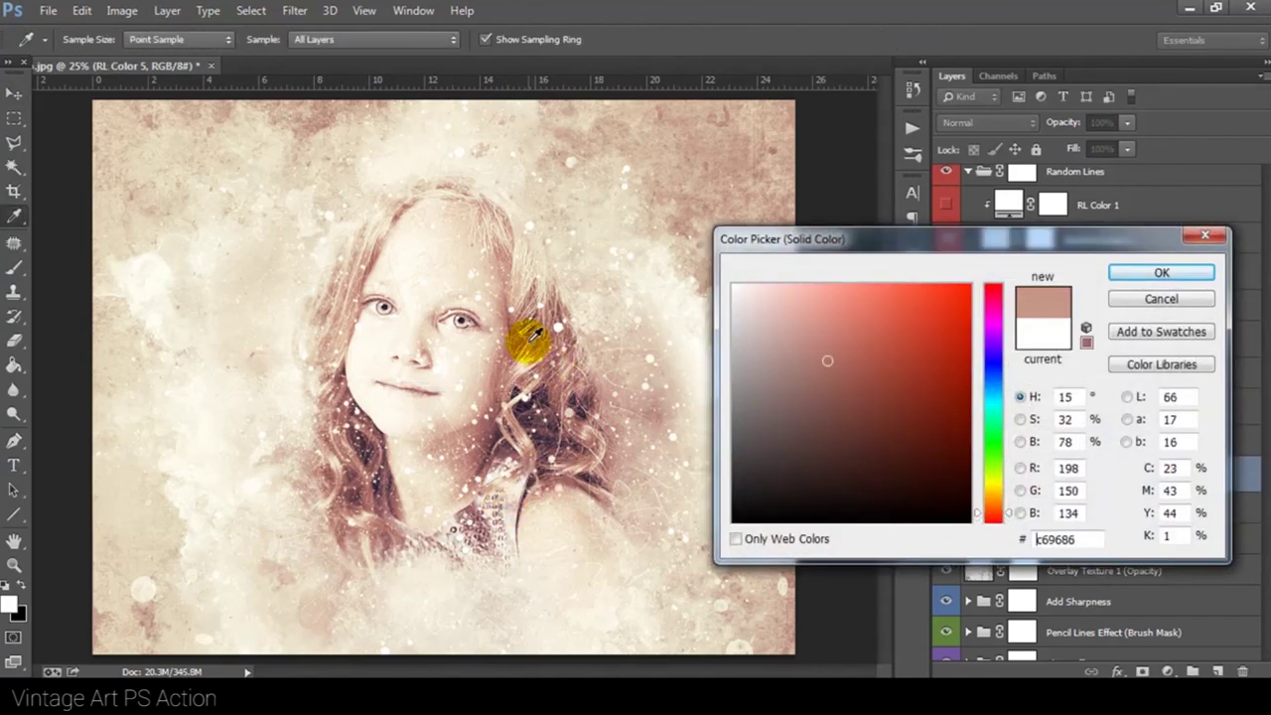
{"action": "left_click", "coordinate": [798, 389]}
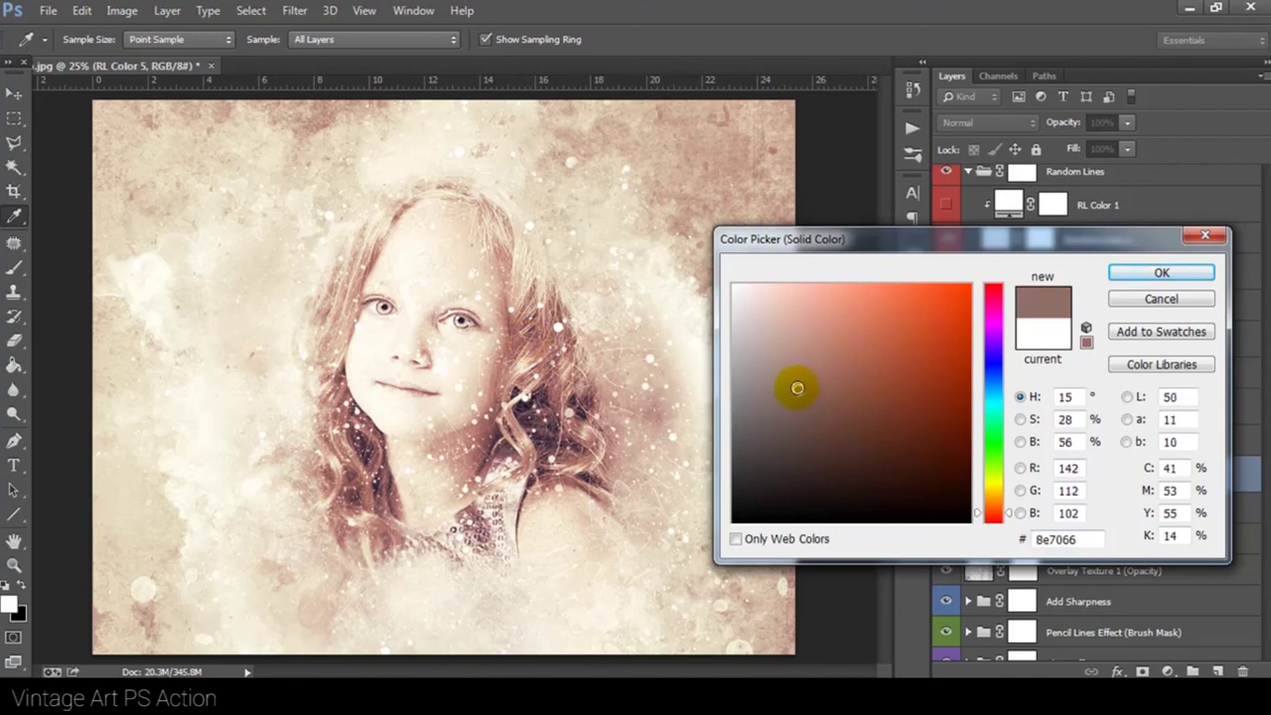
{"action": "left_click", "coordinate": [1141, 274]}
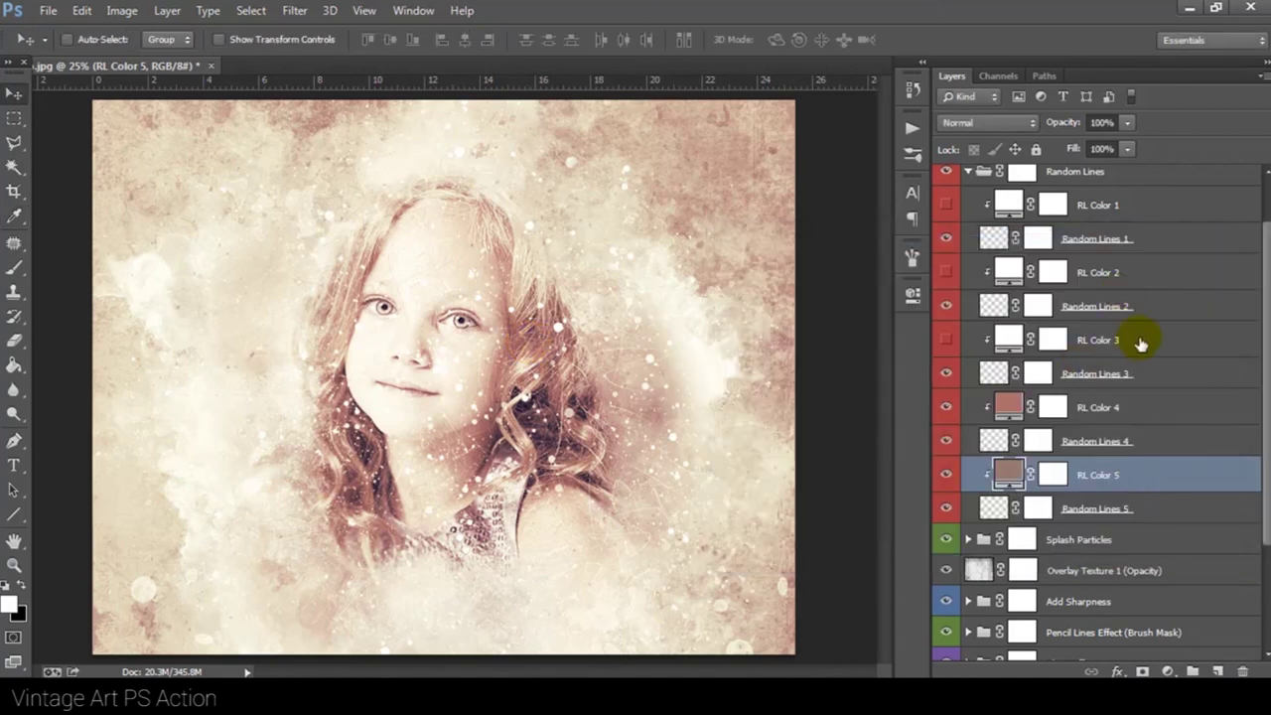
- Collapse the Random Lines group
{"action": "scroll", "coordinate": [1140, 342], "scroll_direction": "up", "scroll_amount": 2}
{"action": "left_click", "coordinate": [996, 234]}
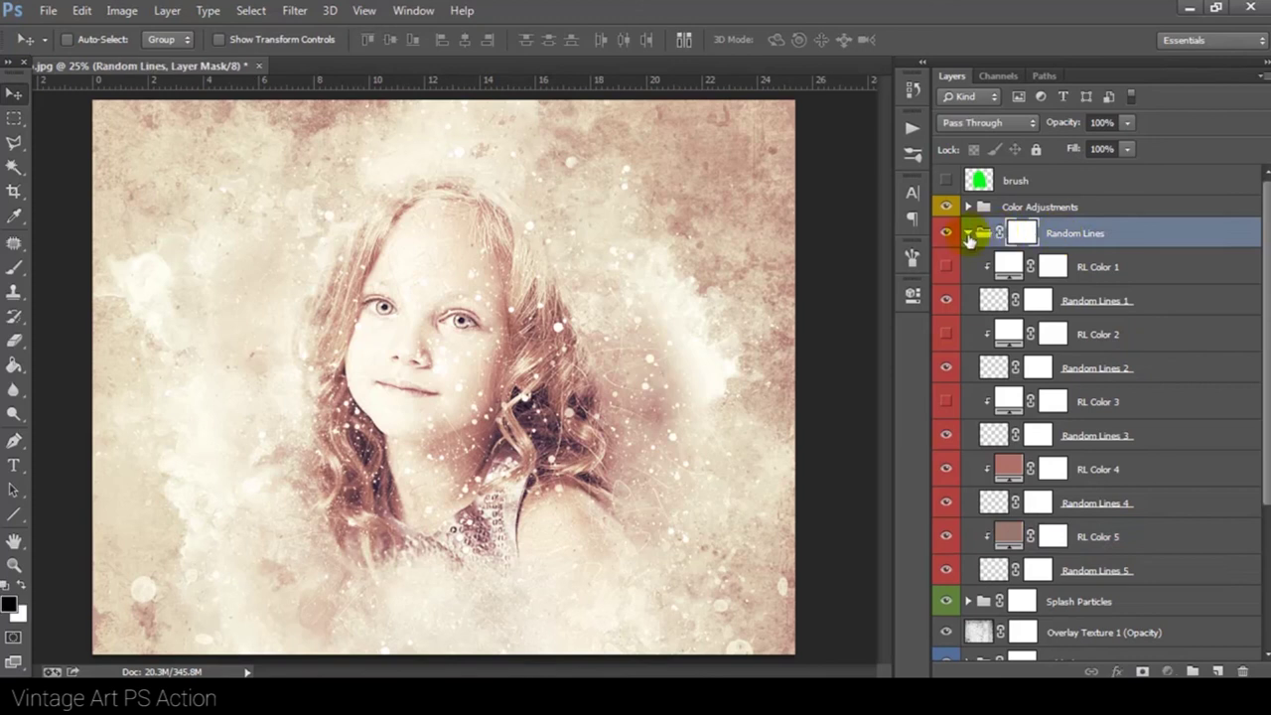
{"action": "left_click", "coordinate": [968, 235]}
- Target the Random Lines group mask with a soft round brush
{"action": "left_click", "coordinate": [1017, 232]}
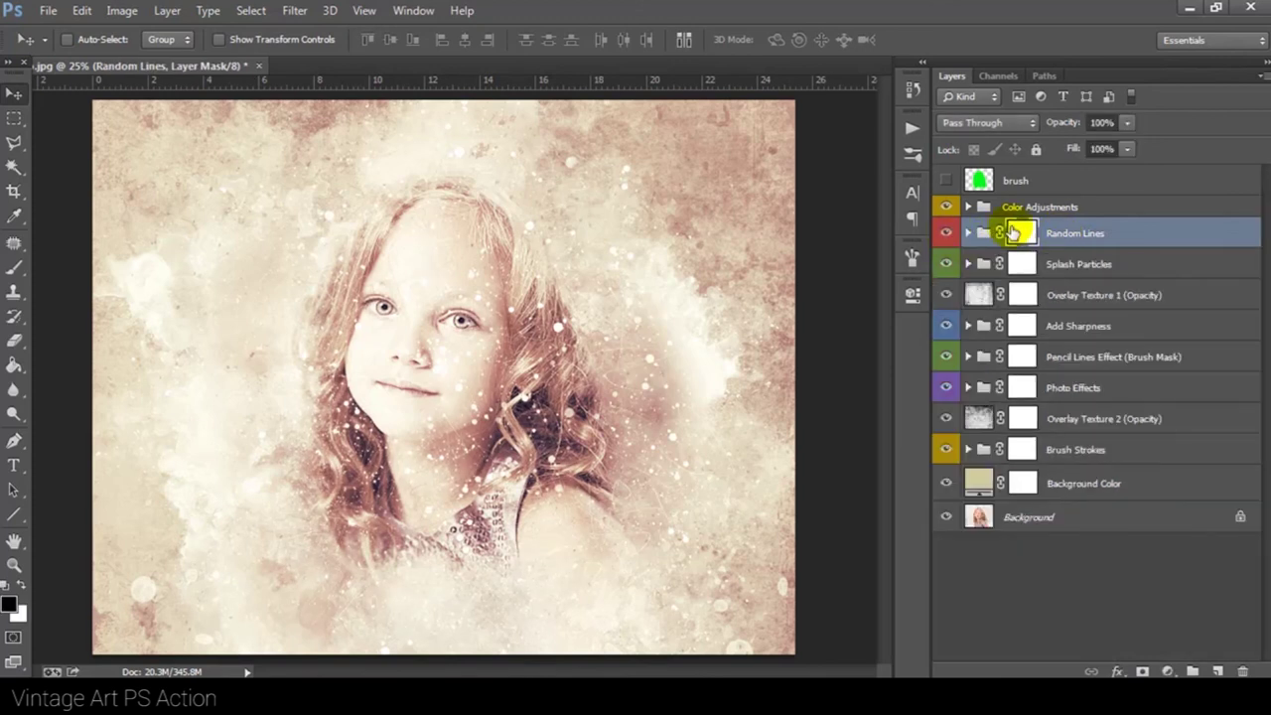
{"action": "left_click", "coordinate": [14, 266]}
{"action": "right_click", "coordinate": [383, 286]}
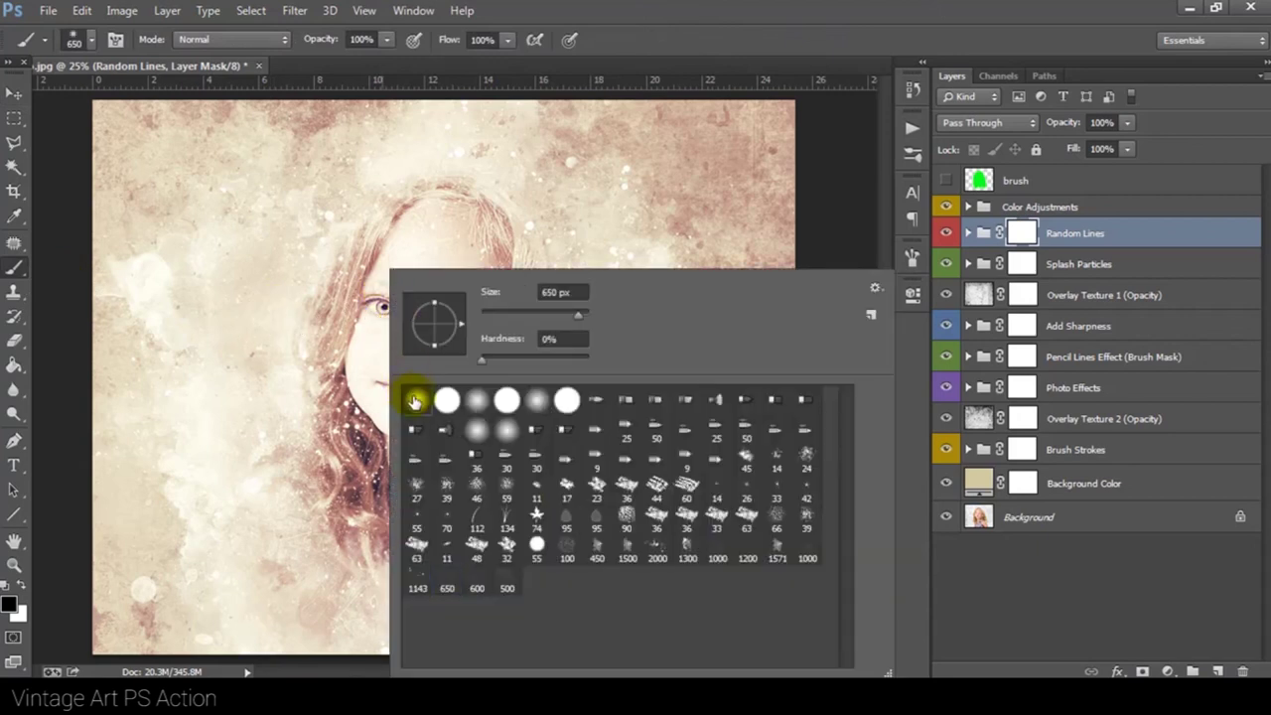
{"action": "left_click", "coordinate": [1016, 239]}
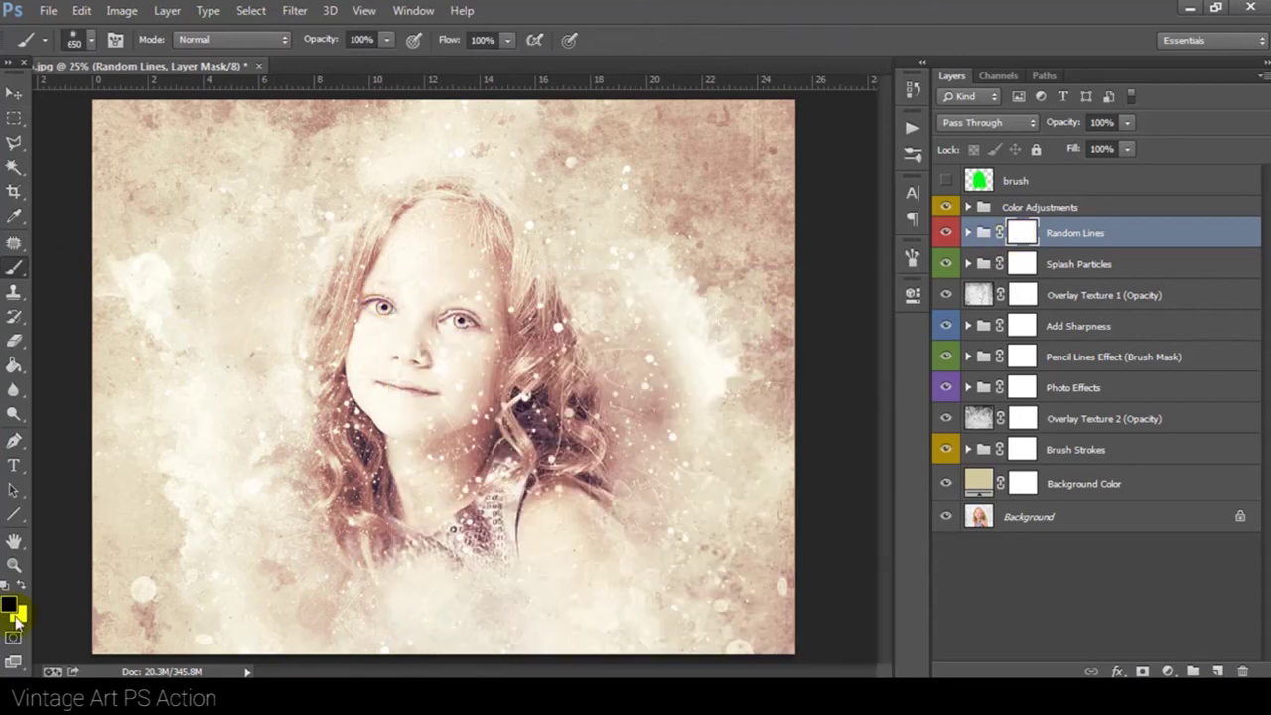
{"action": "key", "text": "ctrl+plus"}
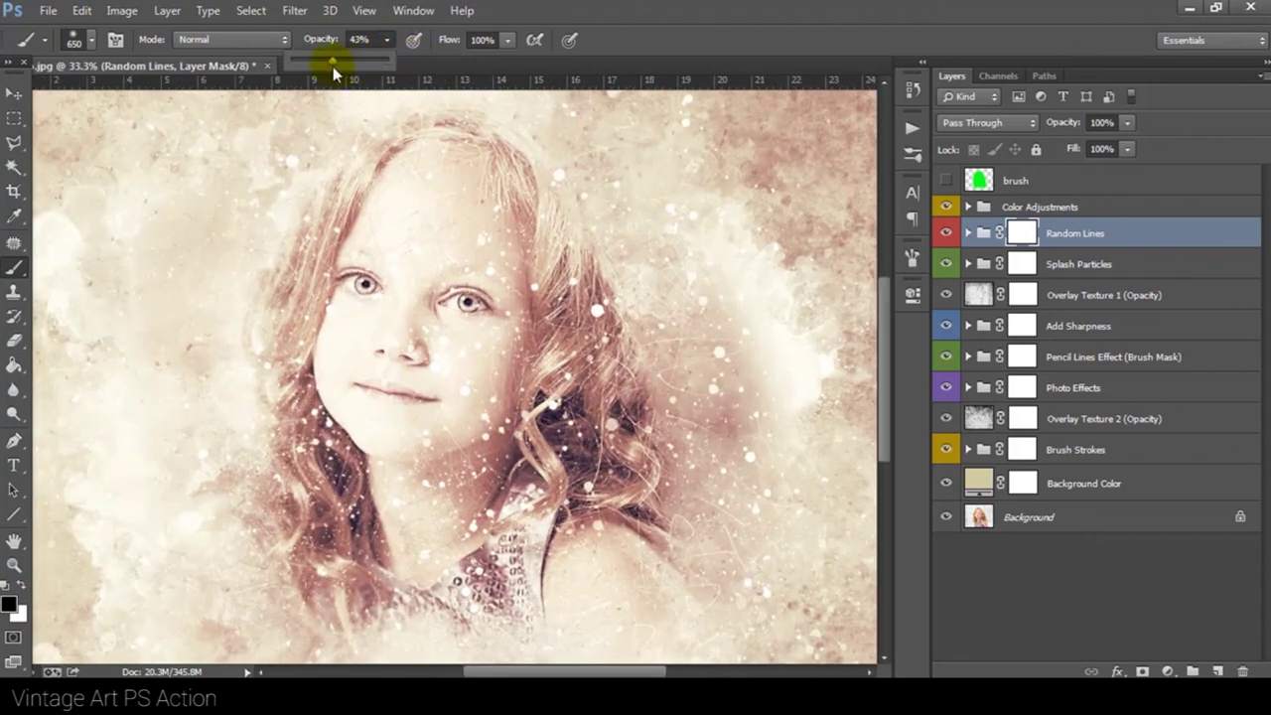
- Paint the mask to fade lines over the face, cheek and neck at brush size 250
{"action": "left_click_drag", "start_coordinate": [324, 176], "coordinate": [438, 270]}
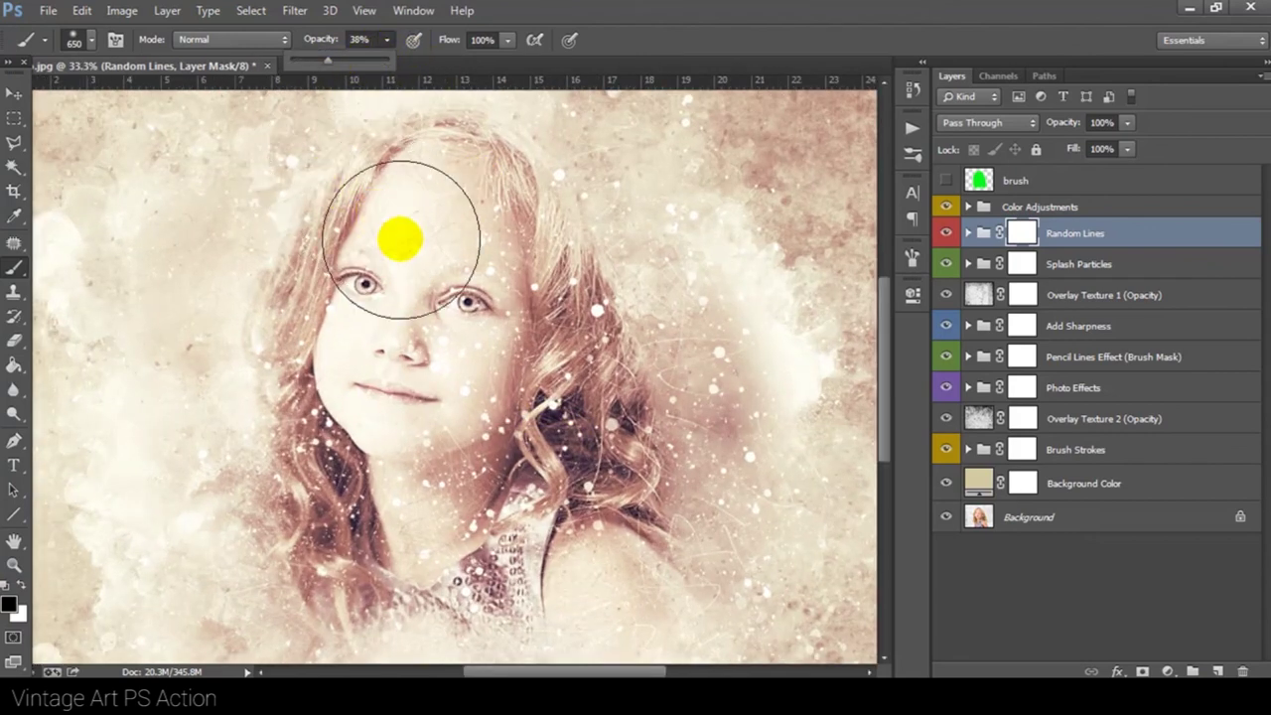
{"action": "key", "text": "bracketleft"}
{"action": "key", "text": "bracketleft"}
{"action": "key", "text": "bracketleft"}
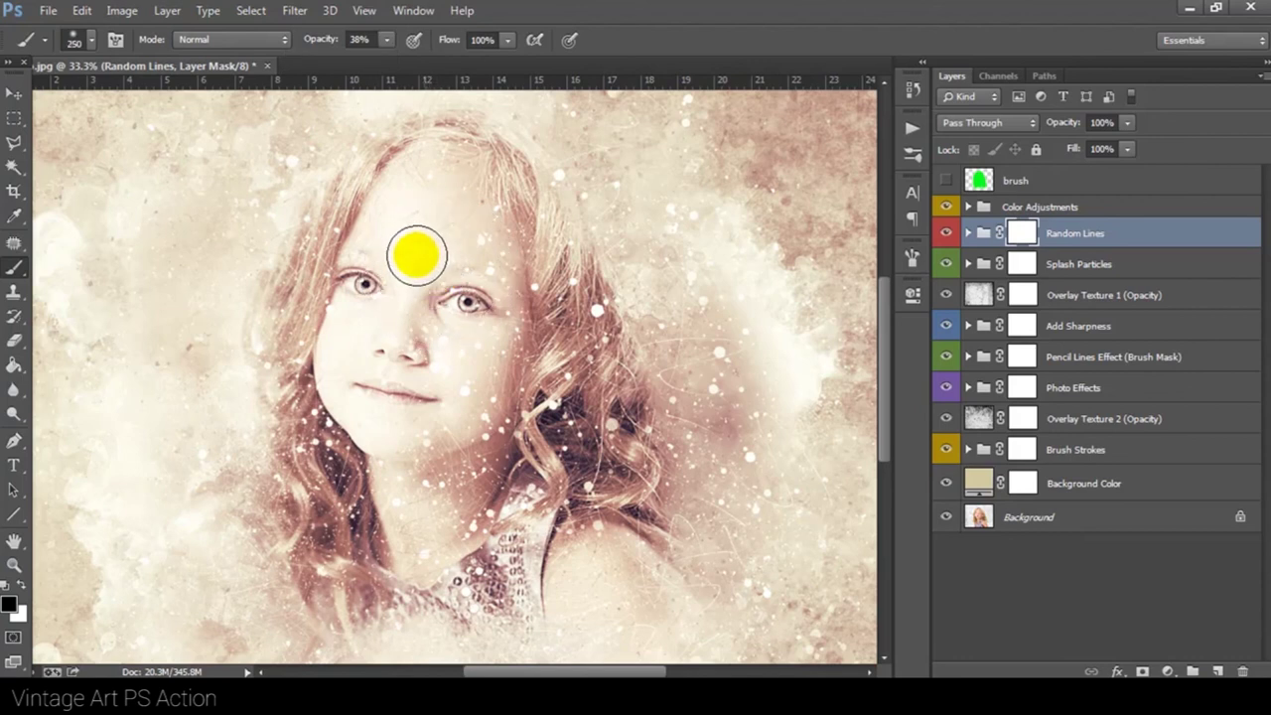
{"action": "mouse_move", "coordinate": [388, 275]}
{"action": "left_mouse_down"}
{"action": "mouse_move", "coordinate": [472, 409]}
{"action": "mouse_move", "coordinate": [623, 408]}
{"action": "mouse_move", "coordinate": [382, 230]}
{"action": "mouse_move", "coordinate": [306, 454]}
{"action": "mouse_move", "coordinate": [344, 553]}
{"action": "mouse_move", "coordinate": [375, 566]}
{"action": "mouse_move", "coordinate": [411, 553]}
{"action": "mouse_move", "coordinate": [411, 527]}
{"action": "left_mouse_up"}
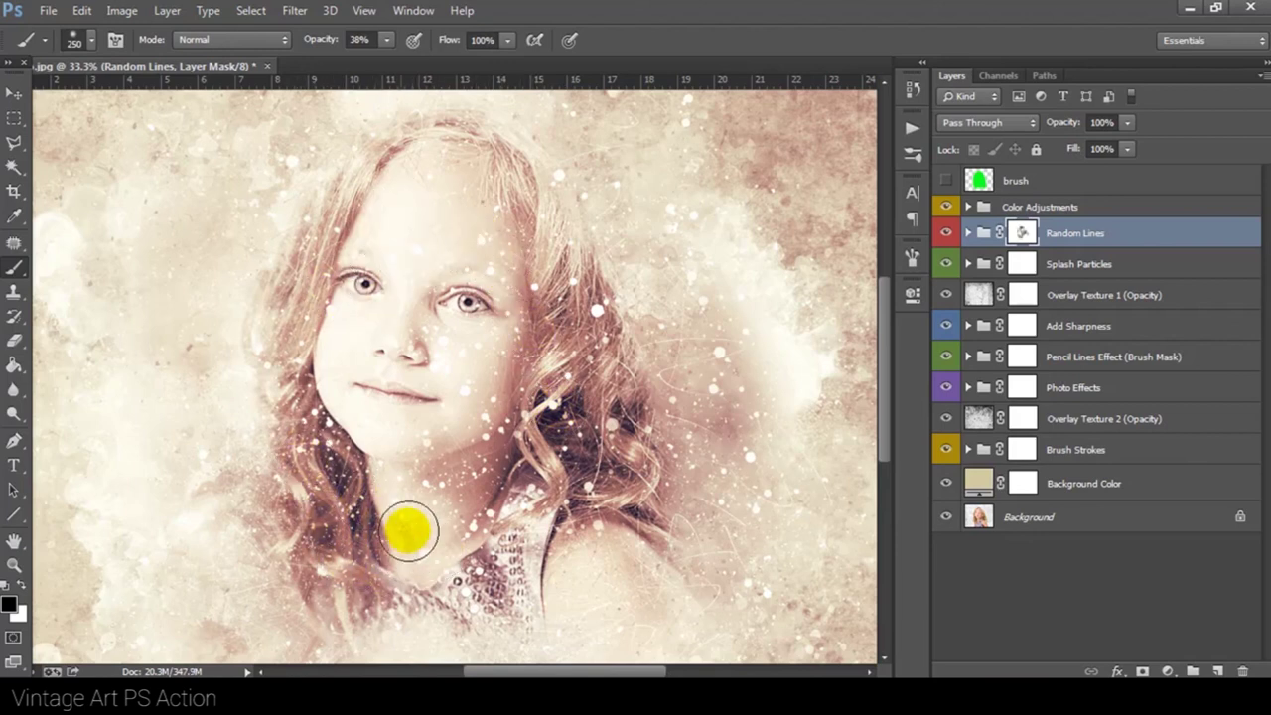
{"action": "left_click", "coordinate": [11, 94]}
{"action": "left_click", "coordinate": [980, 236]}
{"action": "left_click", "coordinate": [945, 234]}
{"action": "left_click", "coordinate": [946, 234]}
- Expand the Splash Particles group and select the Splash Particles 1 layer
{"action": "left_click", "coordinate": [1072, 275]}
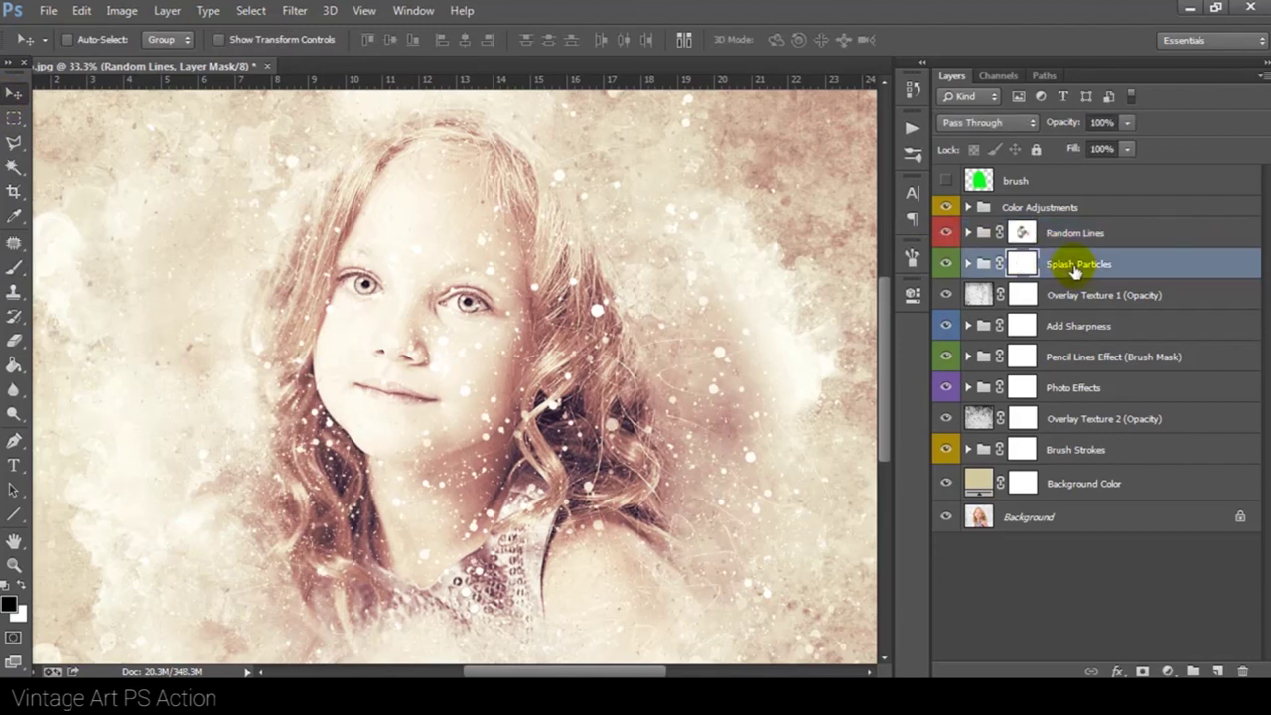
{"action": "left_click", "coordinate": [968, 264]}
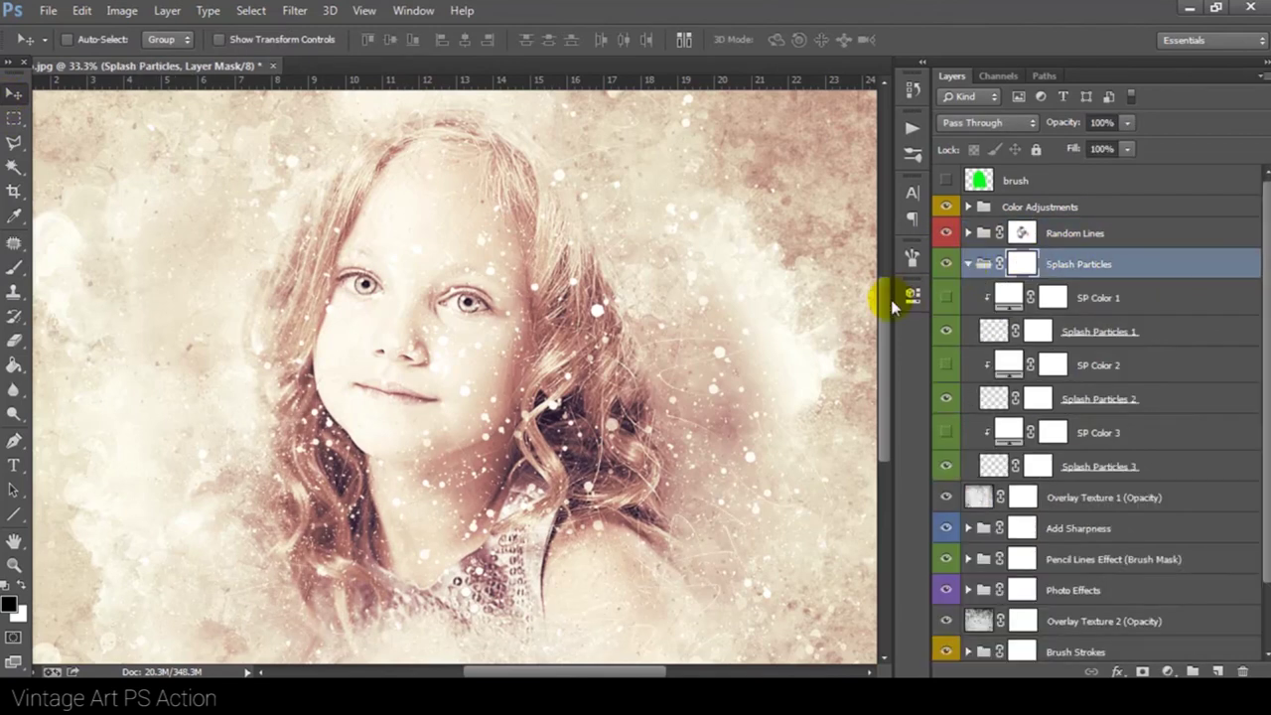
{"action": "key", "text": "ctrl+minus"}
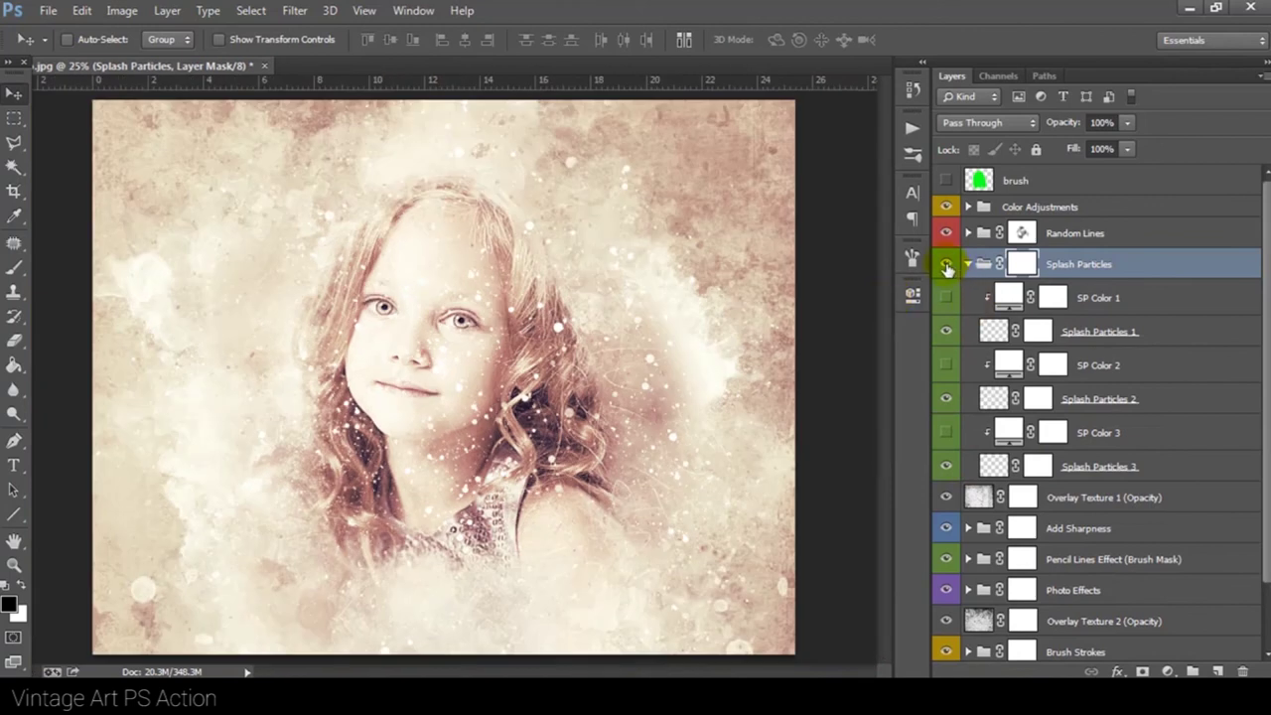
{"action": "left_click", "coordinate": [948, 334]}
{"action": "left_click", "coordinate": [945, 334]}
{"action": "left_click", "coordinate": [945, 333]}
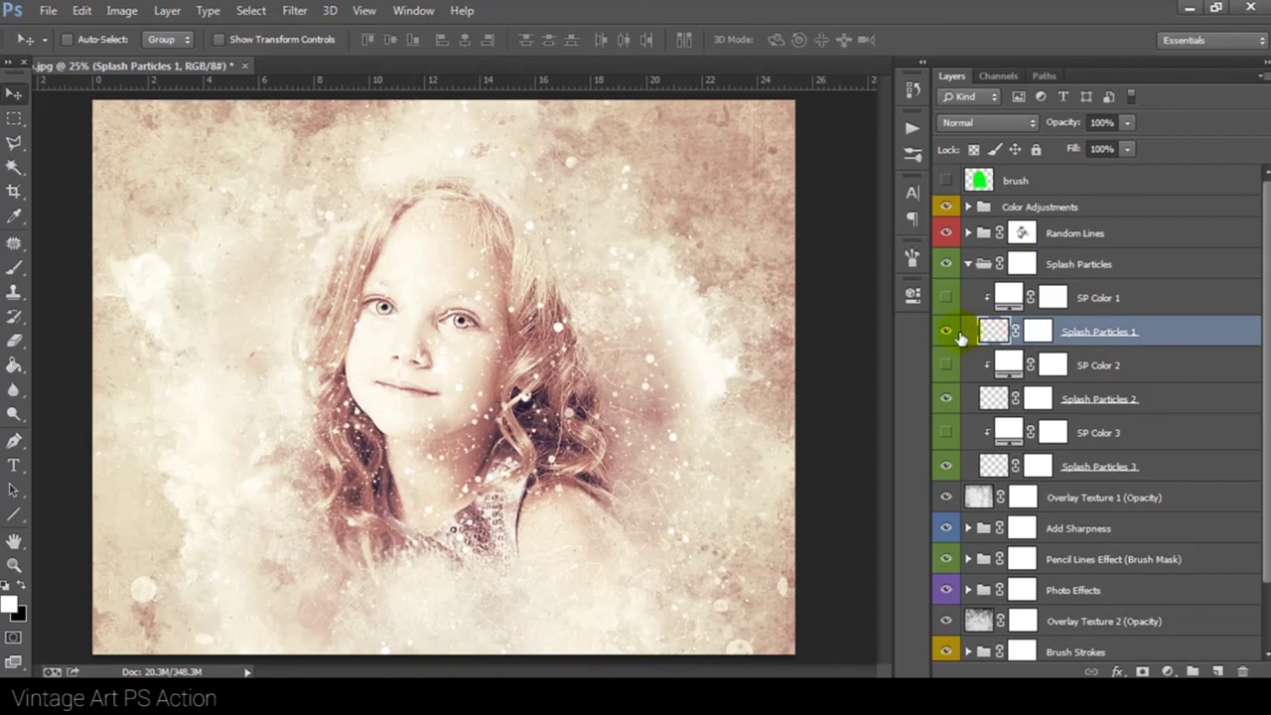
- Scale Splash Particles 1 to about 67% and move it right and down
{"action": "key", "text": "ctrl+t"}
{"action": "left_click_drag", "start_coordinate": [736, 100], "coordinate": [646, 195]}
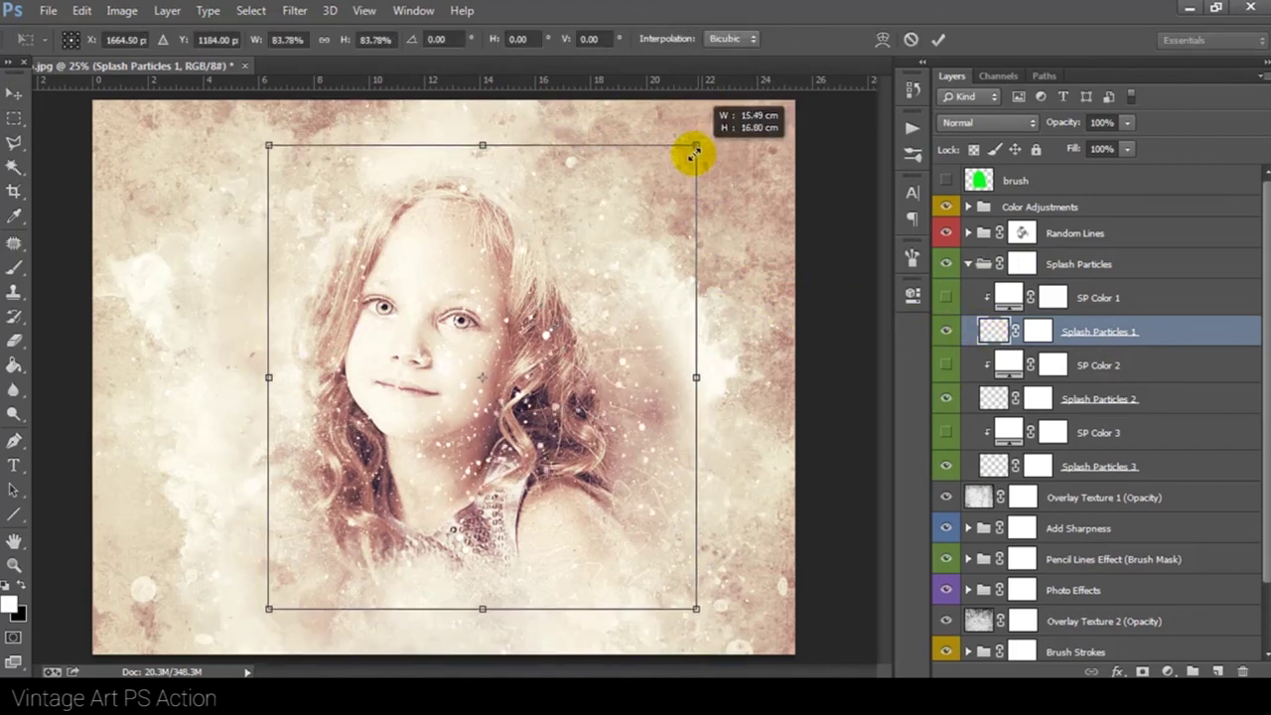
{"action": "left_click_drag", "start_coordinate": [609, 276], "coordinate": [664, 368]}
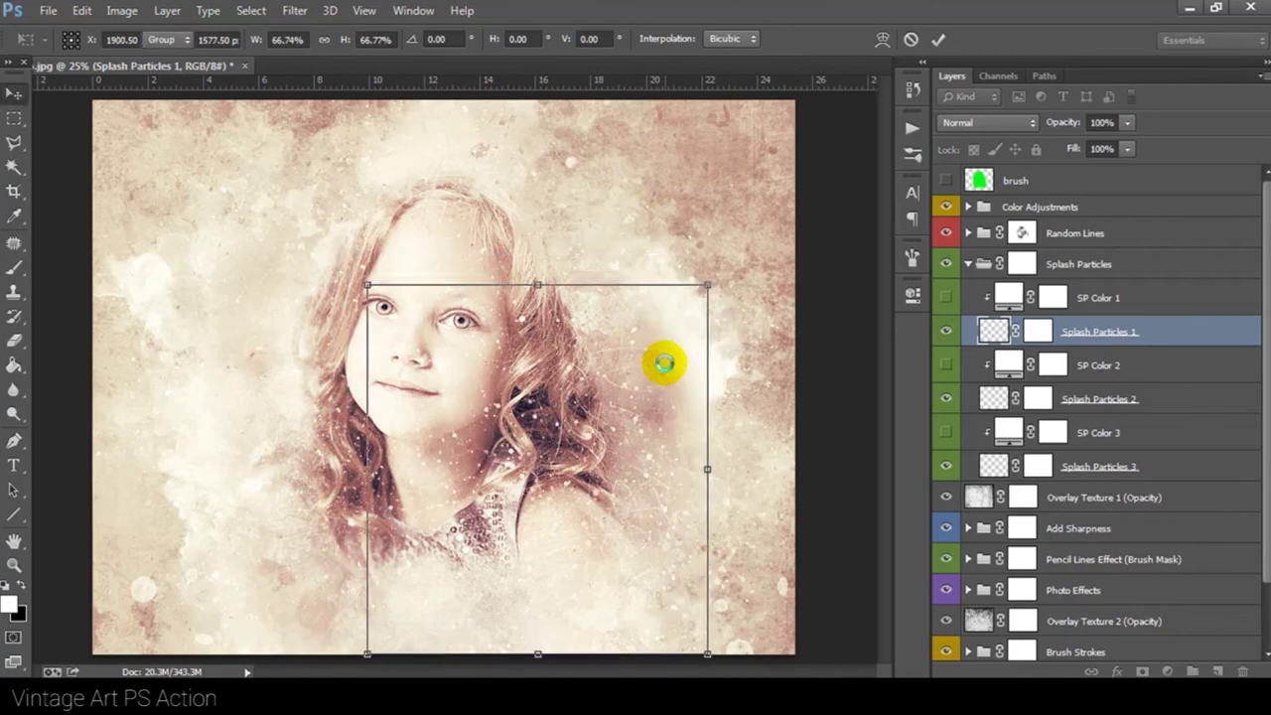
{"action": "key", "text": "Return"}
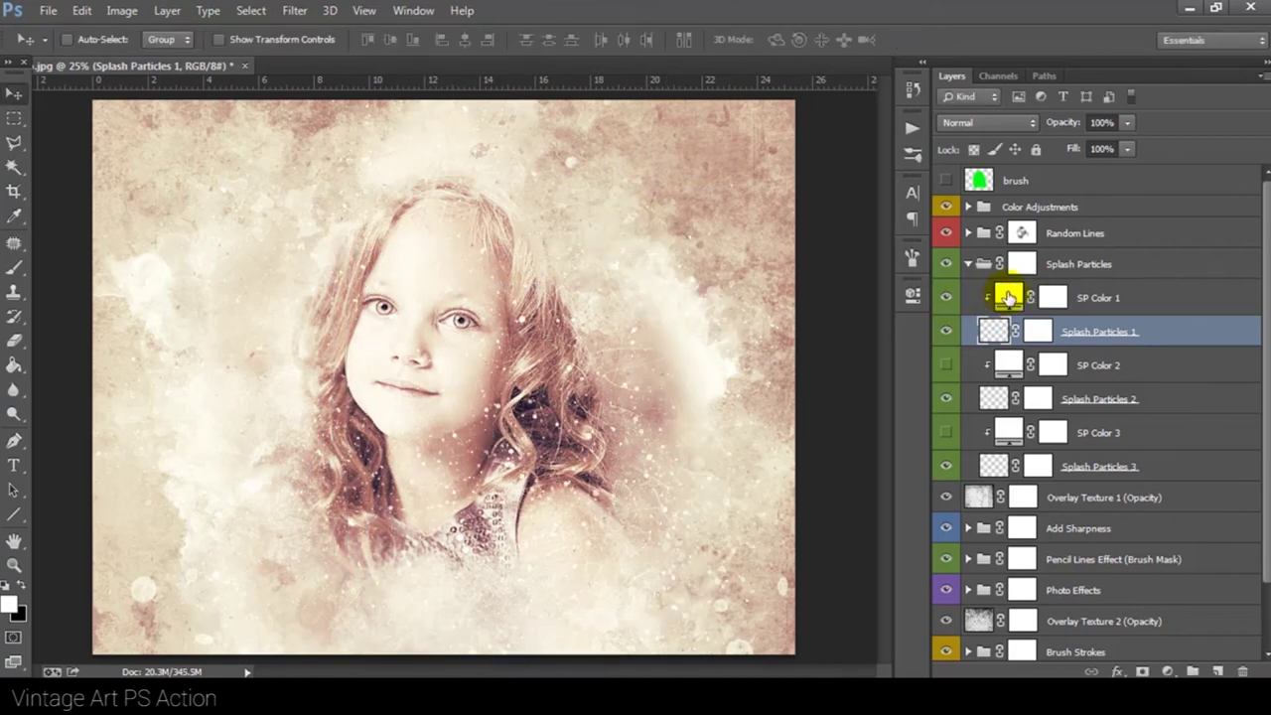
- Discard a sampled tint for SP Color 1 and hide that tint layer
{"action": "double_click", "coordinate": [1007, 296]}
{"action": "left_click", "coordinate": [557, 365]}
{"action": "left_click", "coordinate": [544, 342]}
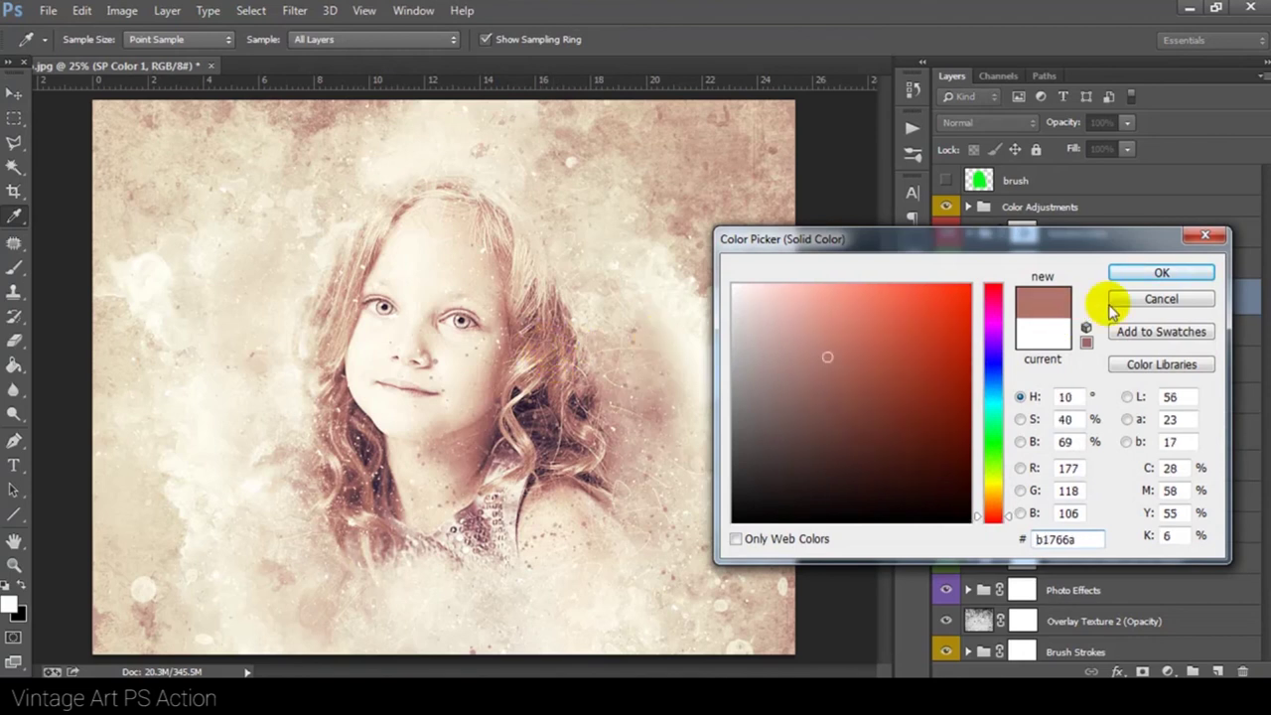
{"action": "left_click", "coordinate": [1152, 298]}
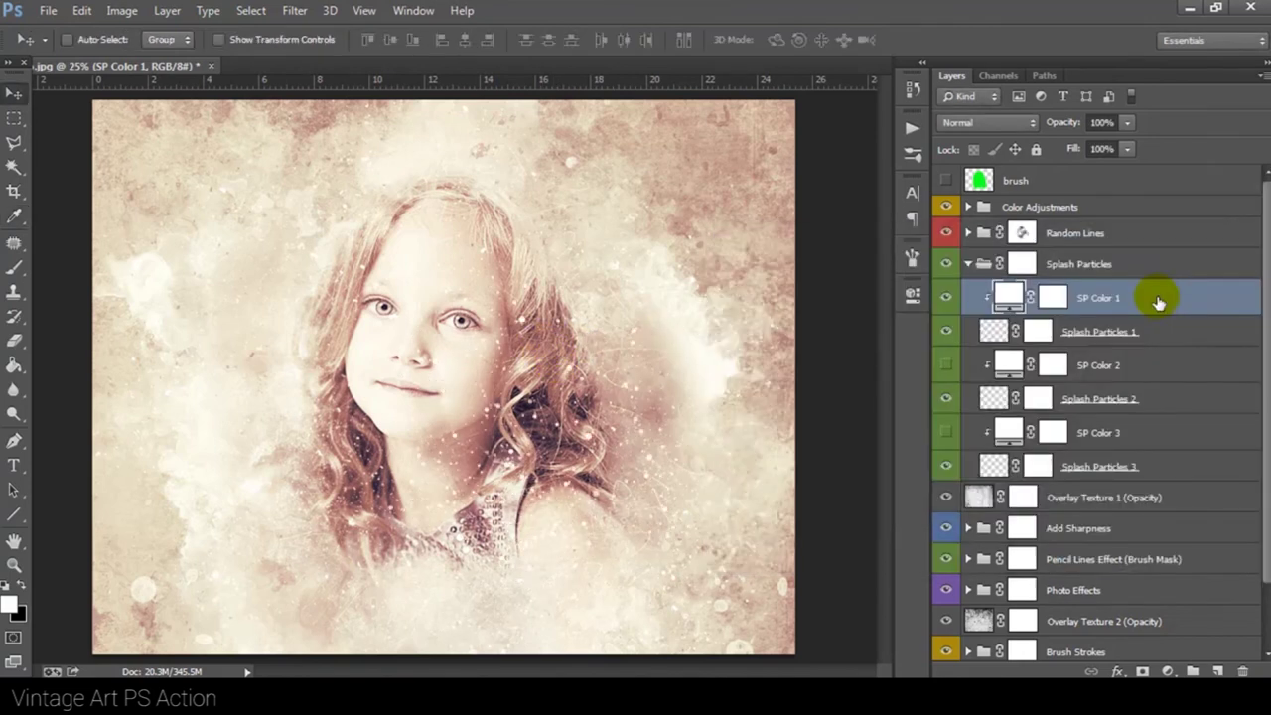
{"action": "left_click", "coordinate": [945, 300]}
{"action": "left_click", "coordinate": [1089, 331]}
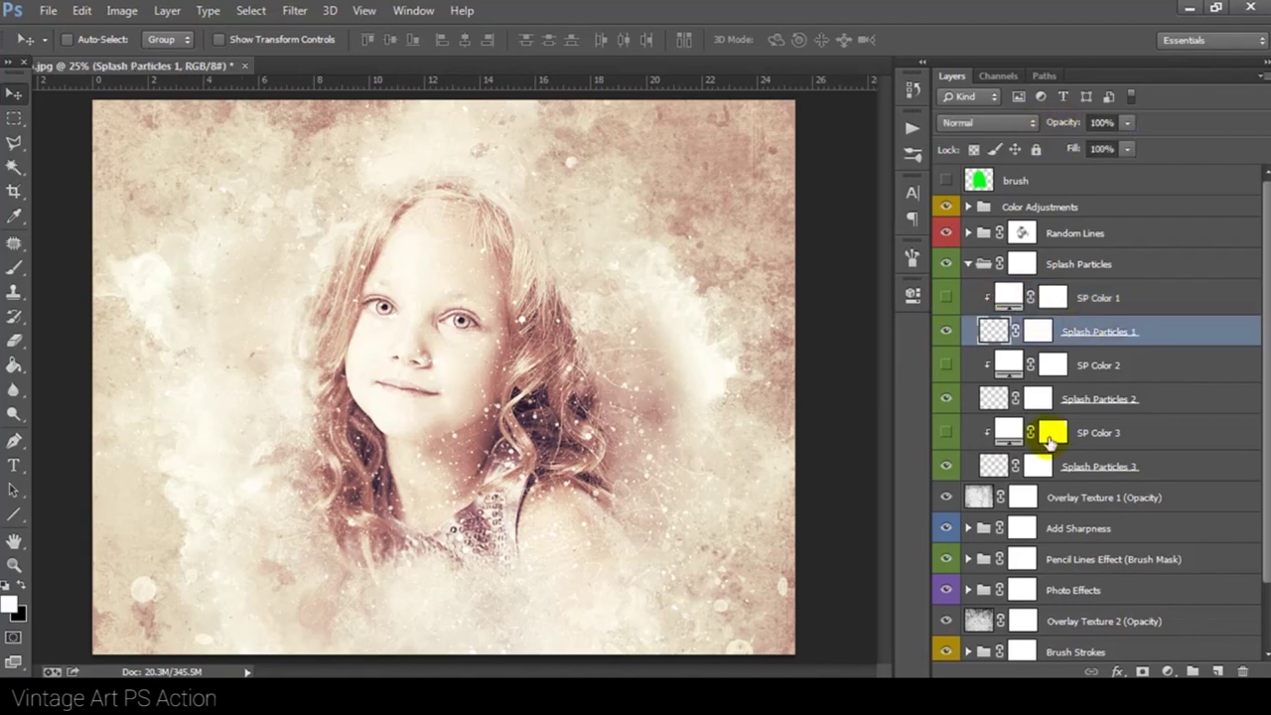
- Shift Splash Particles 2 slightly on the canvas
{"action": "left_click", "coordinate": [1072, 400]}
{"action": "left_click", "coordinate": [946, 399]}
{"action": "left_click", "coordinate": [946, 399]}
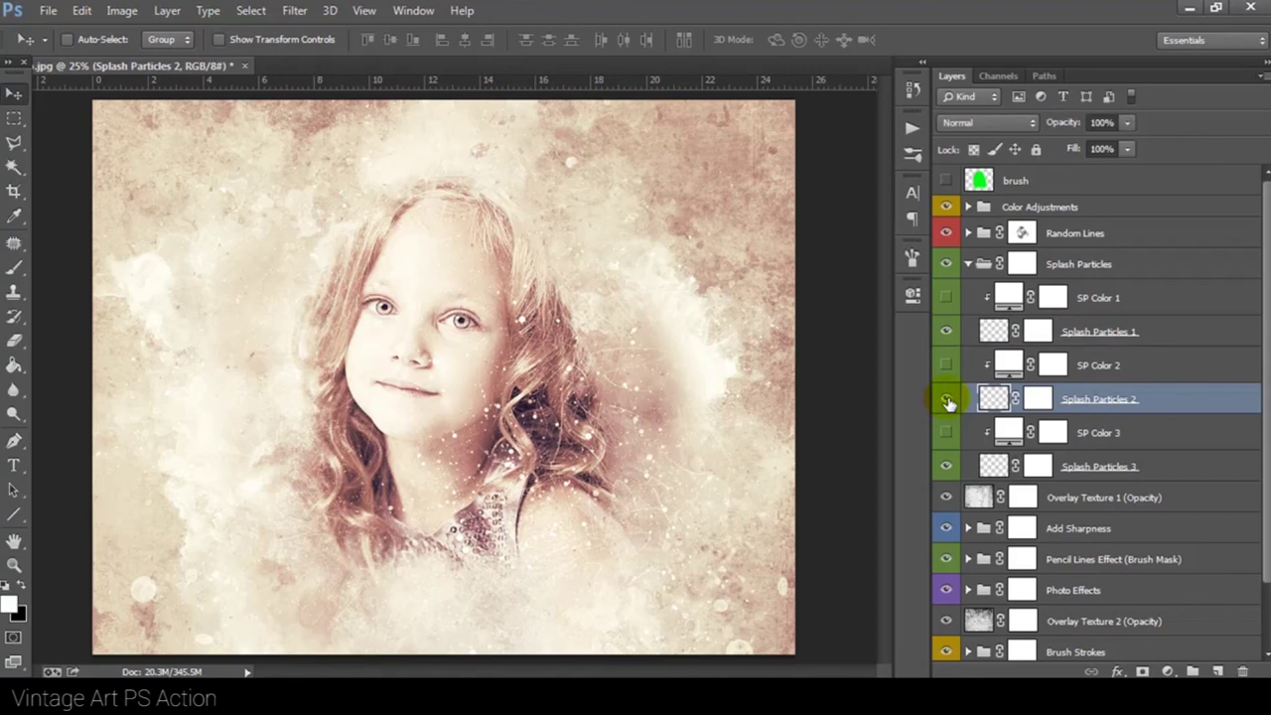
{"action": "left_click_drag", "start_coordinate": [582, 405], "coordinate": [526, 422]}
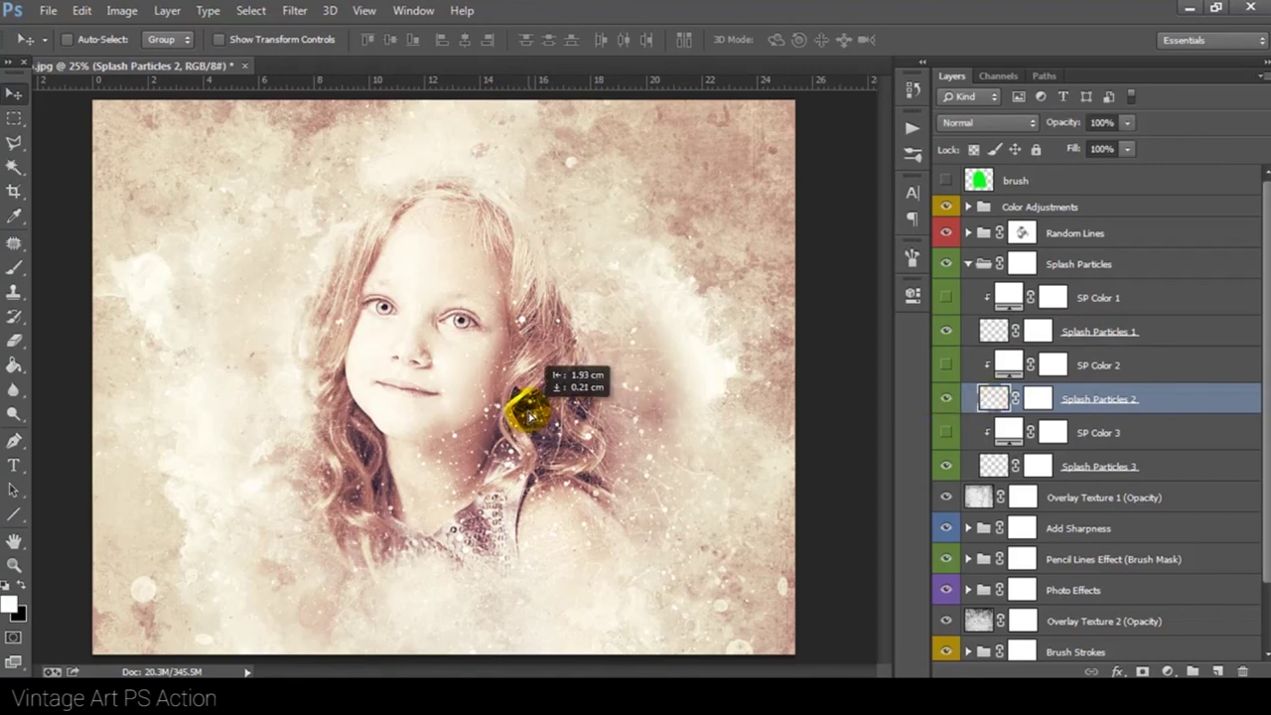
{"action": "left_click_drag", "start_coordinate": [526, 422], "coordinate": [523, 411]}
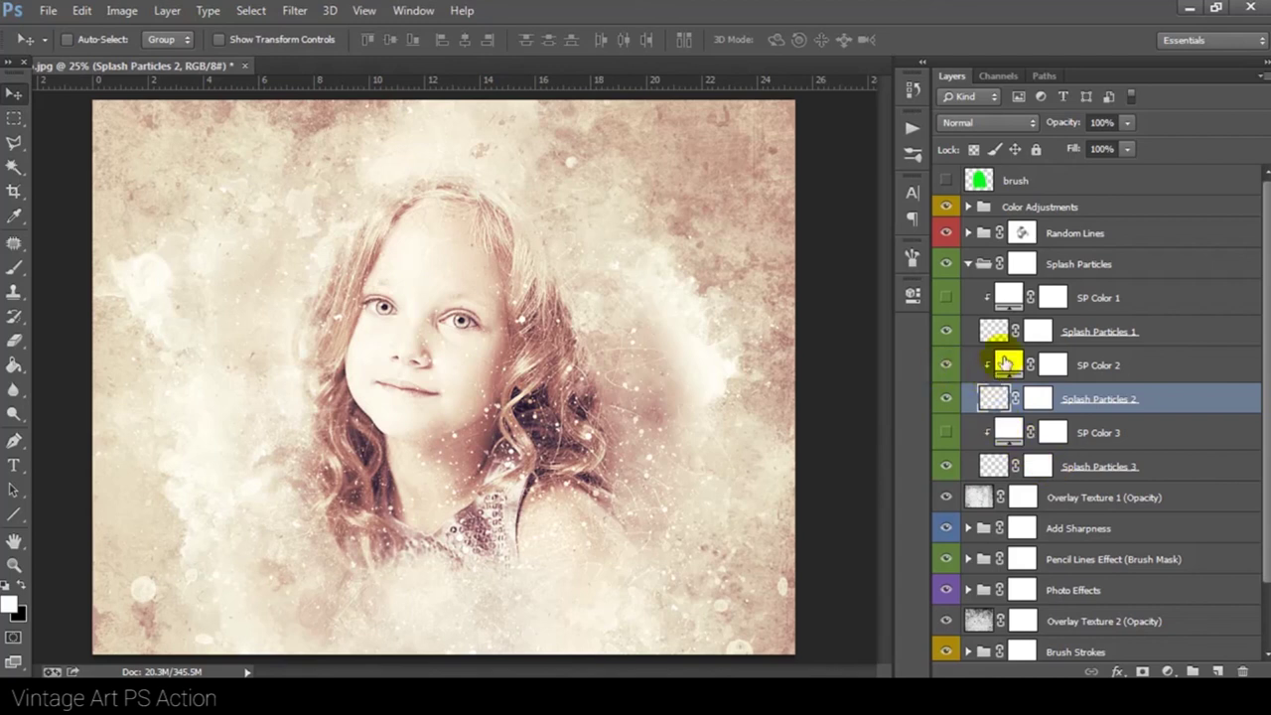
- Tint SP Color 2 a pale pink, d7c1bc
{"action": "double_click", "coordinate": [1005, 363]}
{"action": "left_click", "coordinate": [529, 340]}
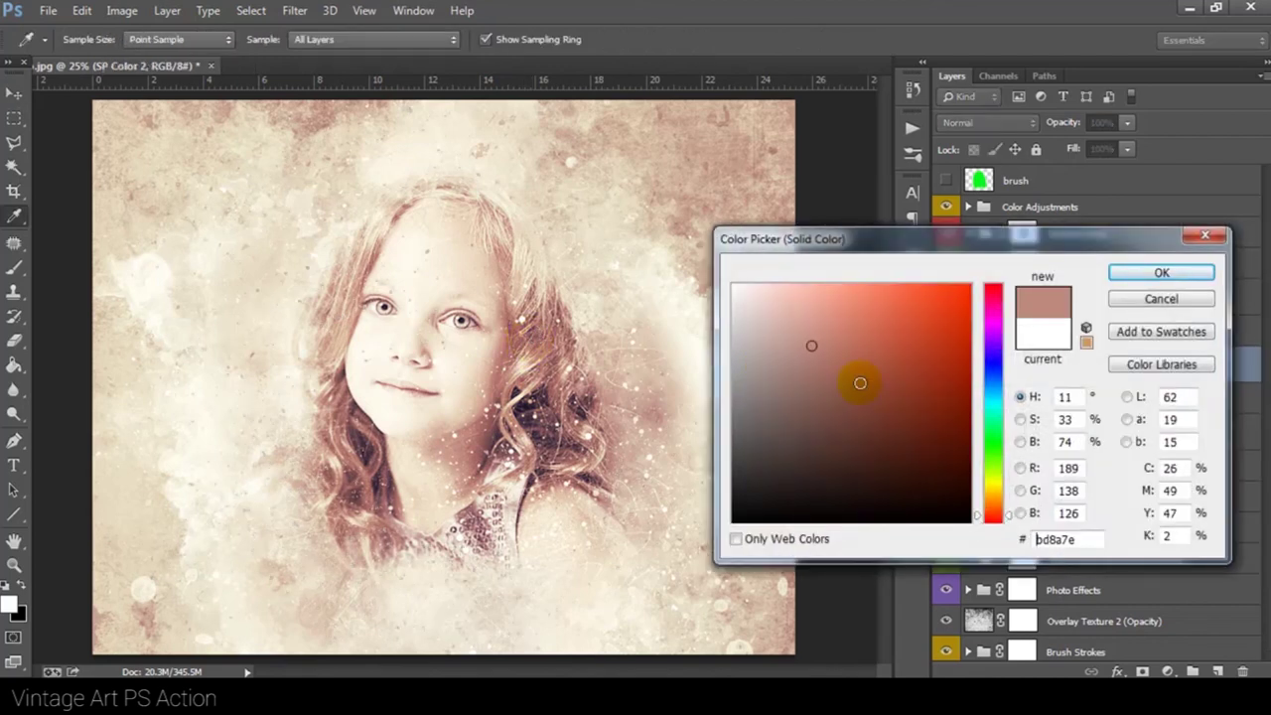
{"action": "left_click", "coordinate": [785, 335]}
{"action": "left_click", "coordinate": [774, 316]}
{"action": "left_click", "coordinate": [751, 297]}
{"action": "left_click", "coordinate": [761, 317]}
{"action": "left_click", "coordinate": [761, 321]}
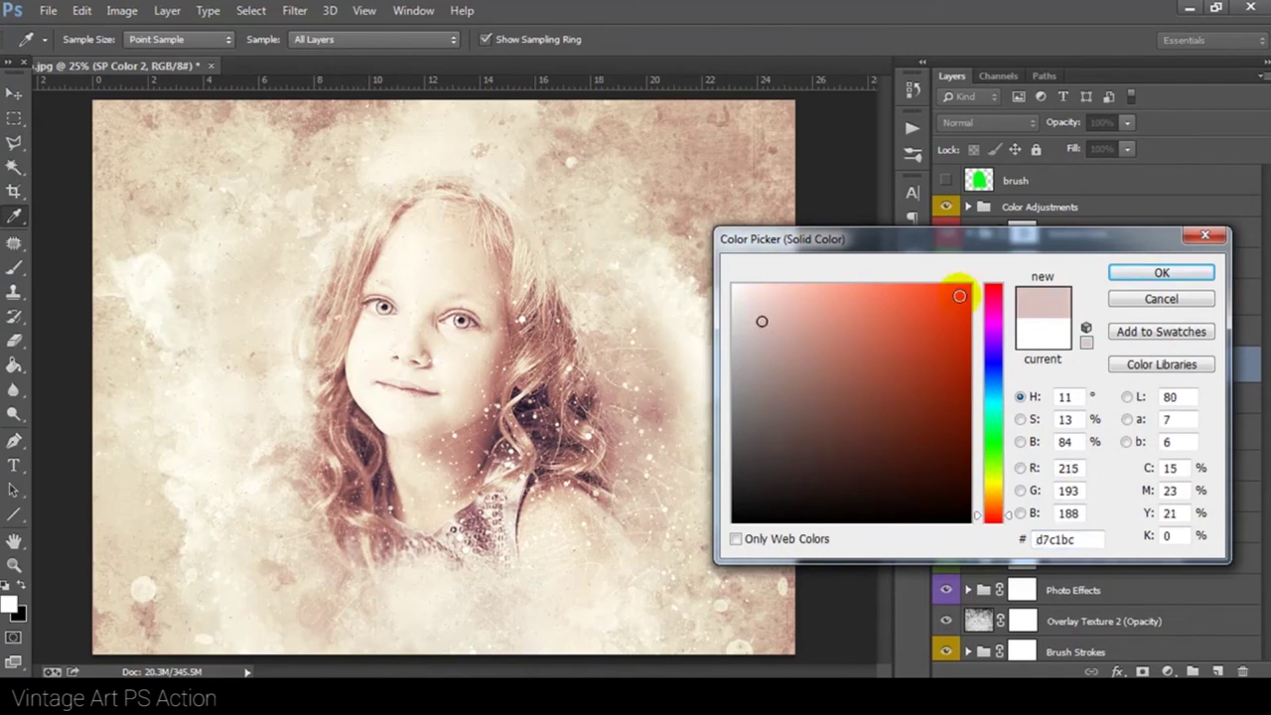
{"action": "left_click", "coordinate": [1120, 272]}
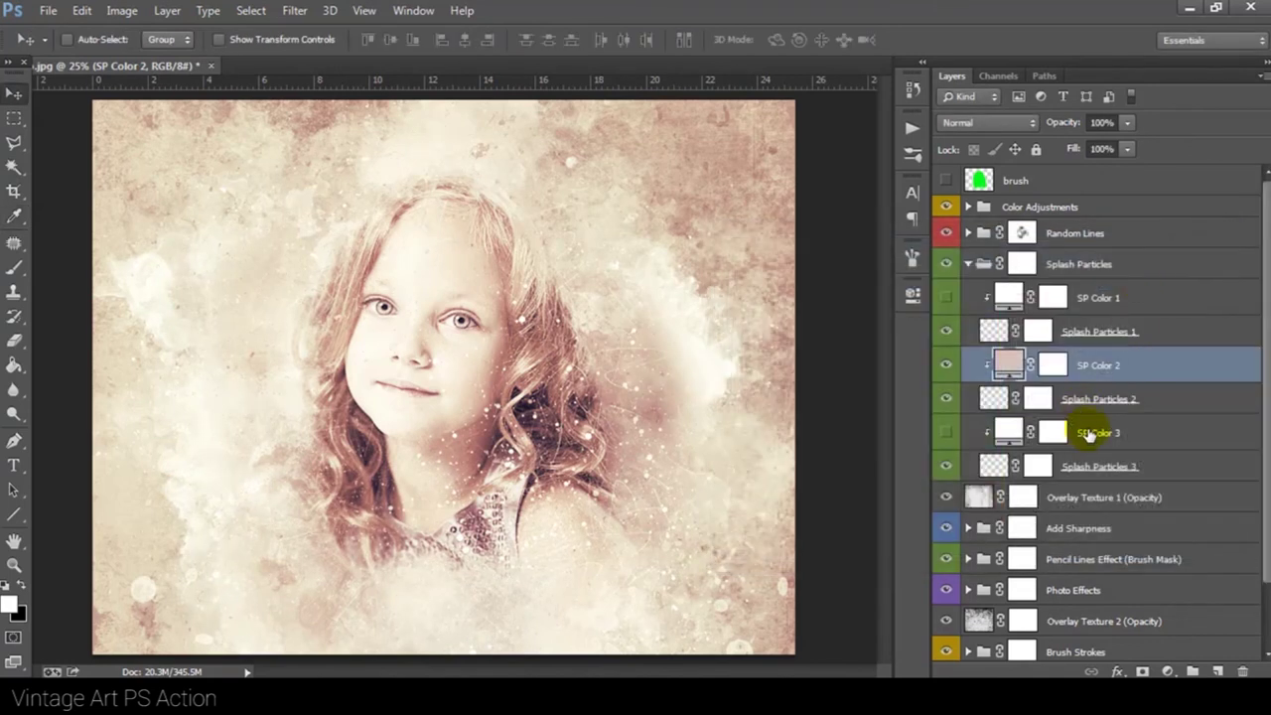
{"action": "left_click", "coordinate": [963, 476]}
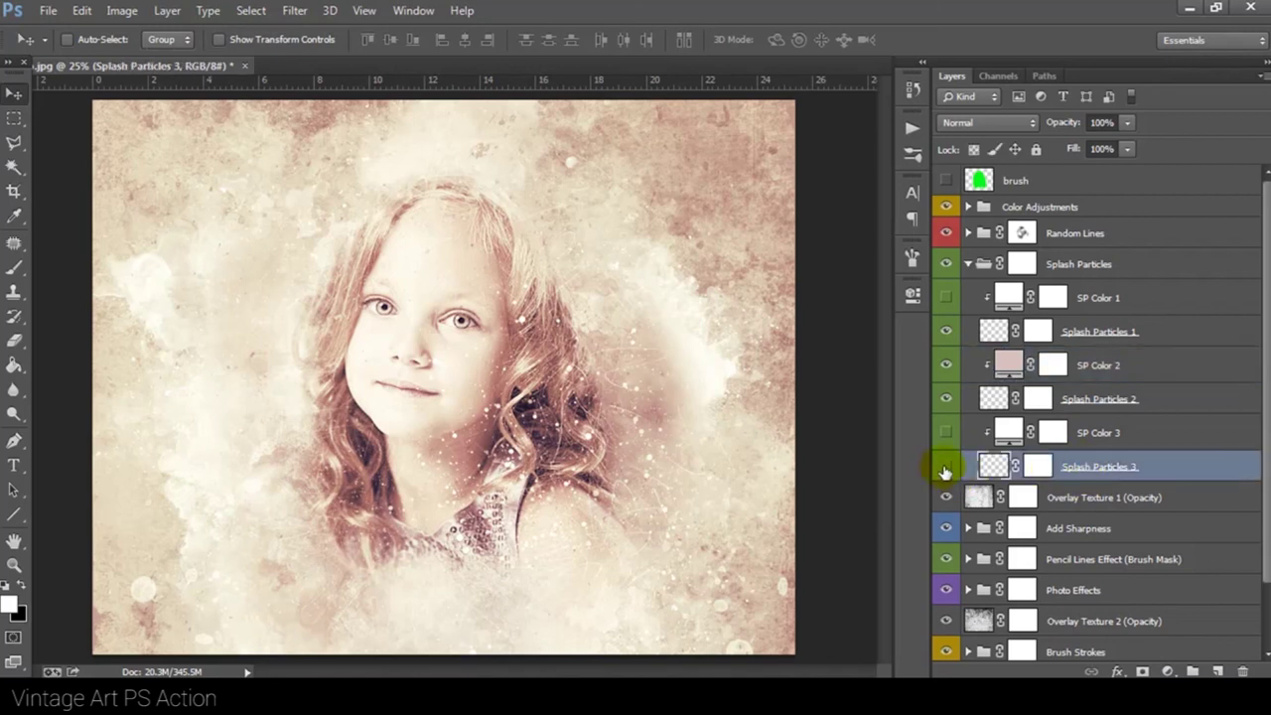
- Enlarge Splash Particles 3 to about 114% and shift it right
{"action": "left_click", "coordinate": [975, 467]}
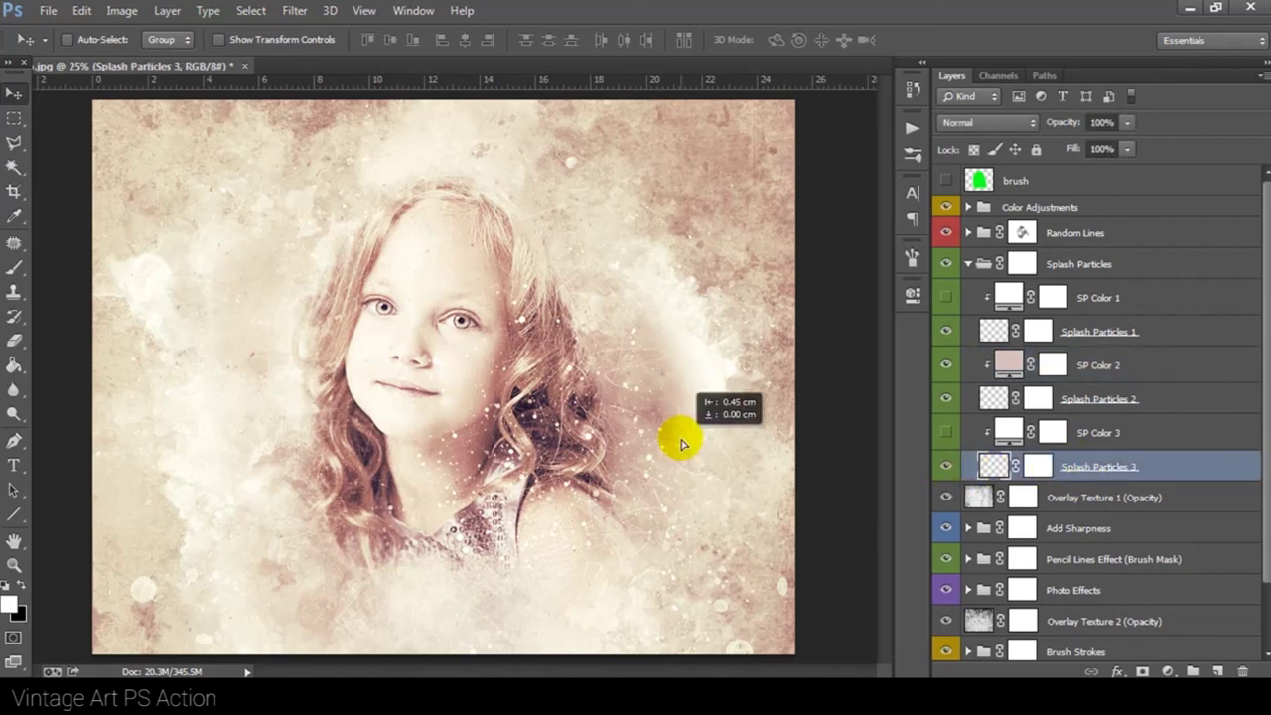
{"action": "key", "text": "ctrl+t"}
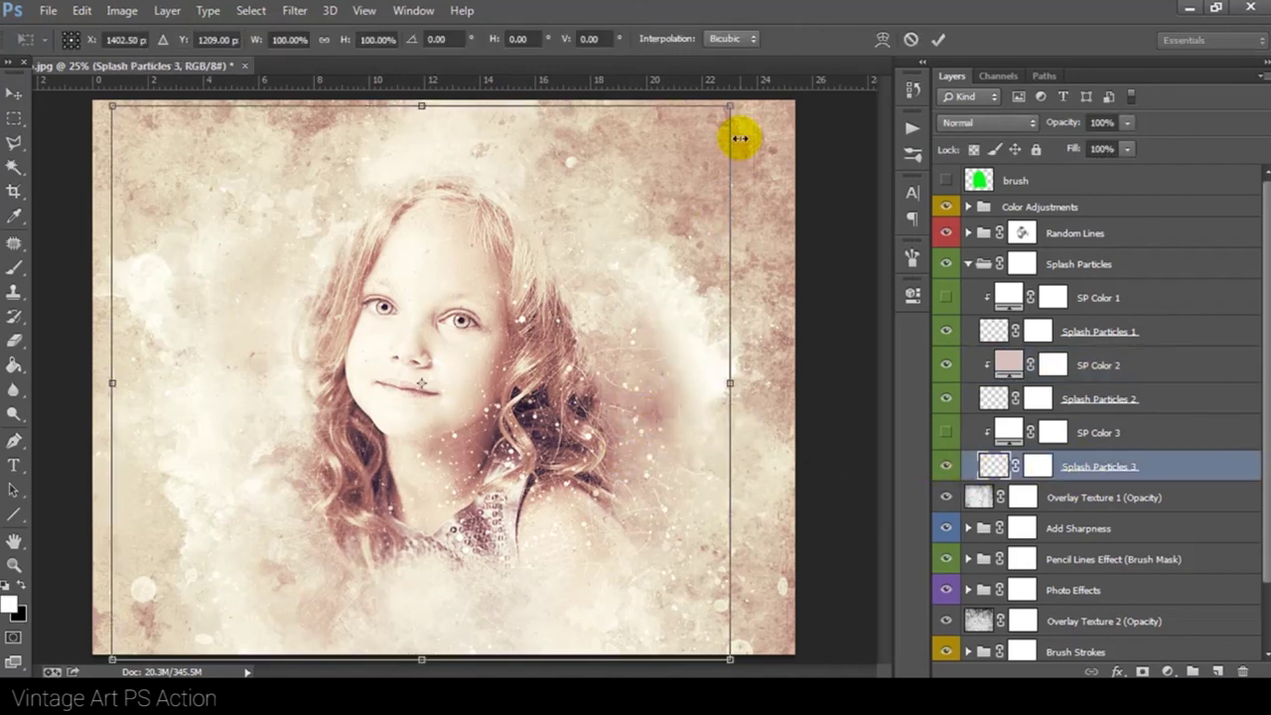
{"action": "left_click_drag", "start_coordinate": [725, 109], "coordinate": [765, 79]}
{"action": "left_click_drag", "start_coordinate": [649, 269], "coordinate": [685, 270]}
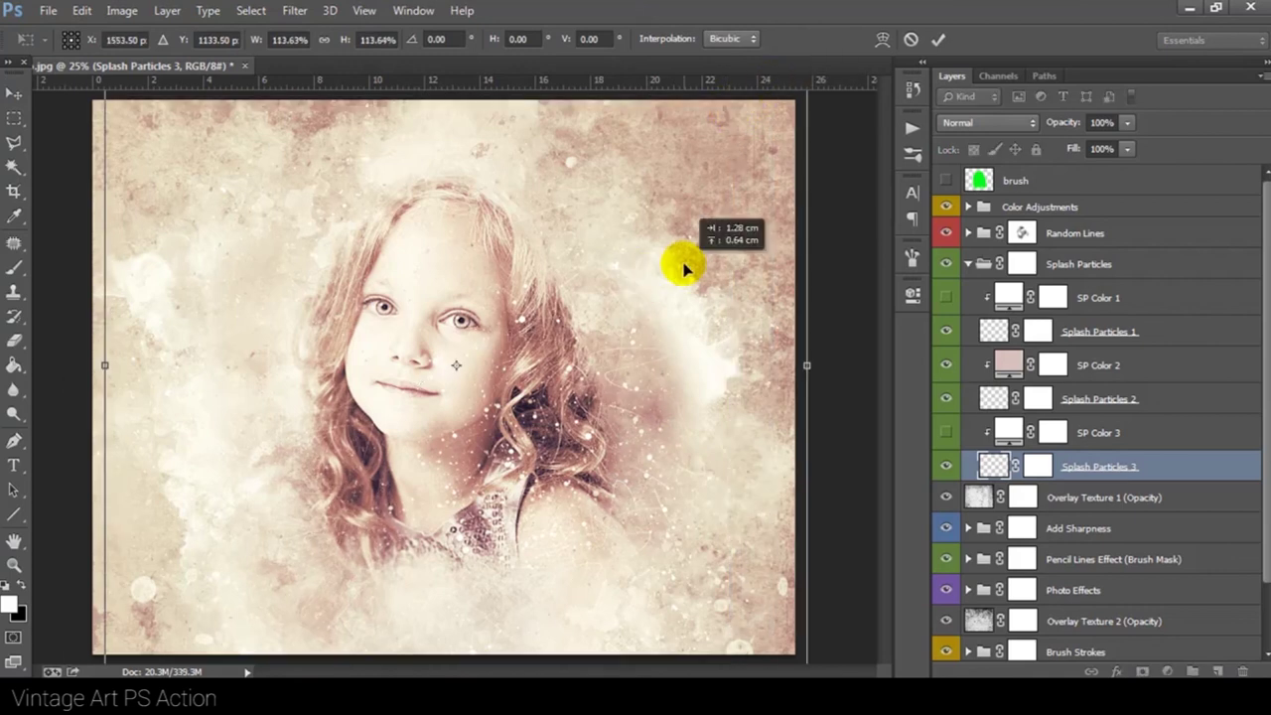
{"action": "key", "text": "Return"}
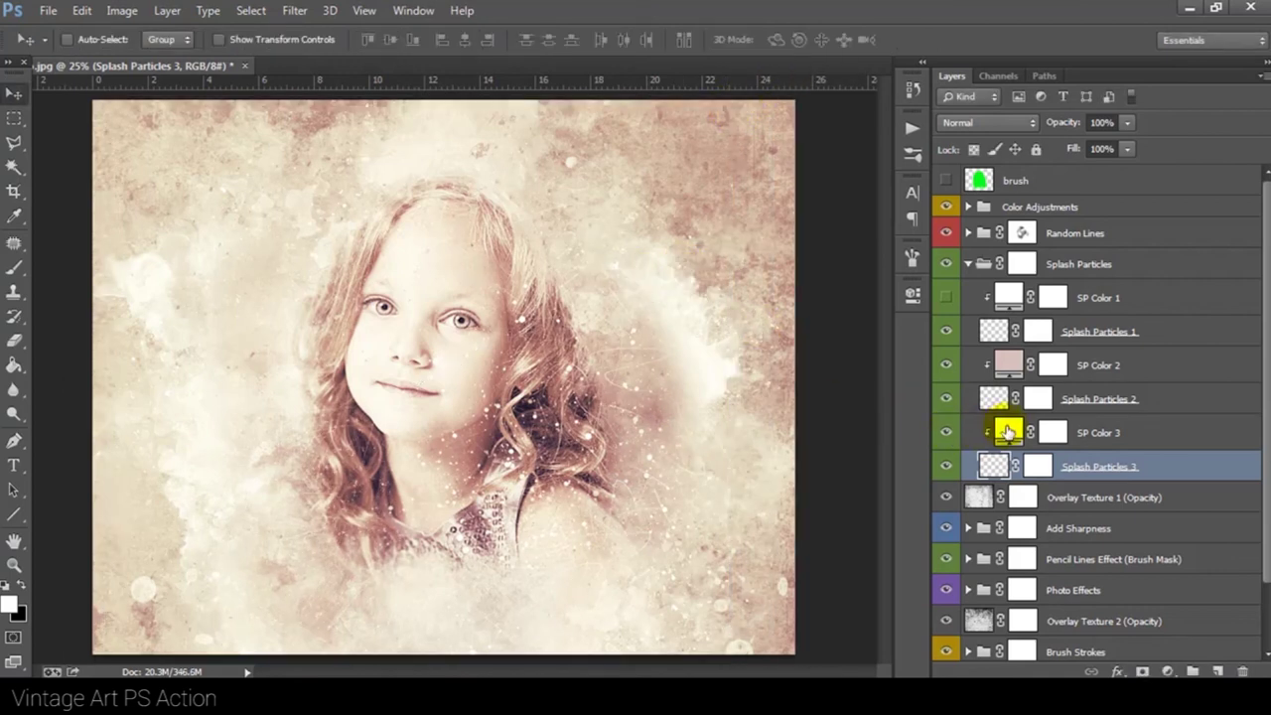
- Leave SP Color 3's colour unchanged and hide the SP Color 3 tint layer
{"action": "double_click", "coordinate": [1008, 432]}
{"action": "left_click", "coordinate": [558, 318]}
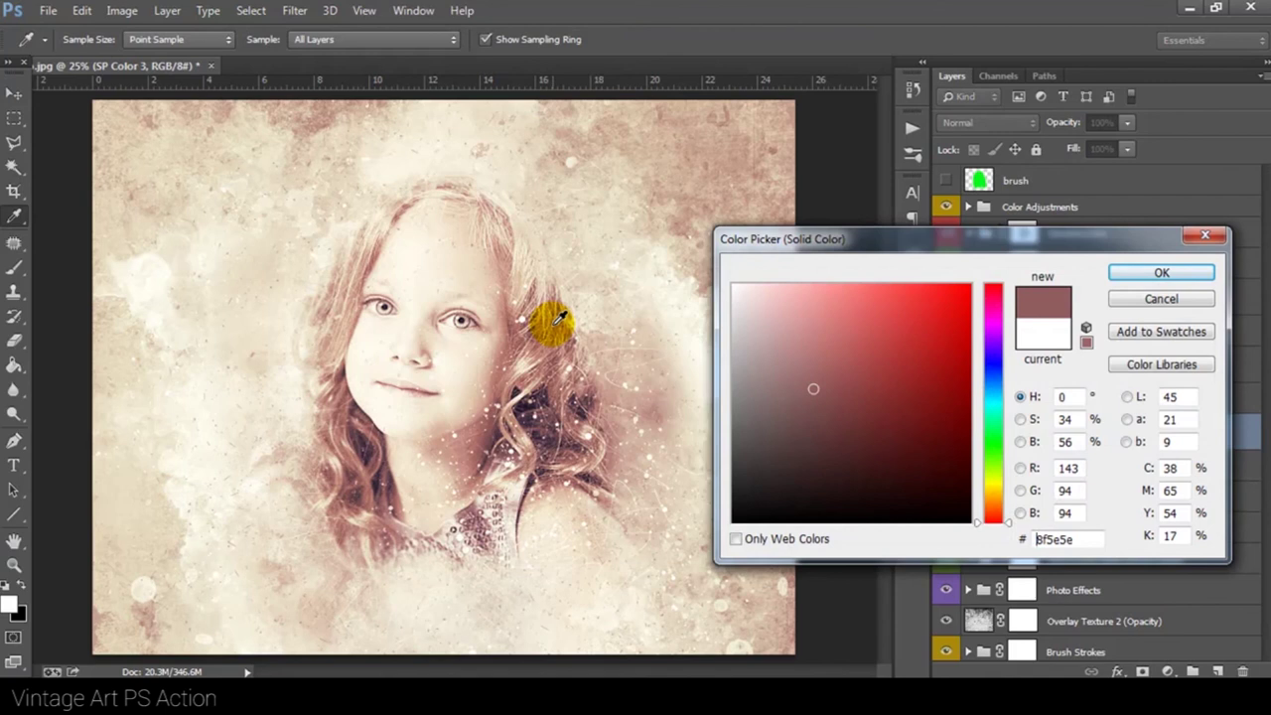
{"action": "left_click", "coordinate": [1142, 298]}
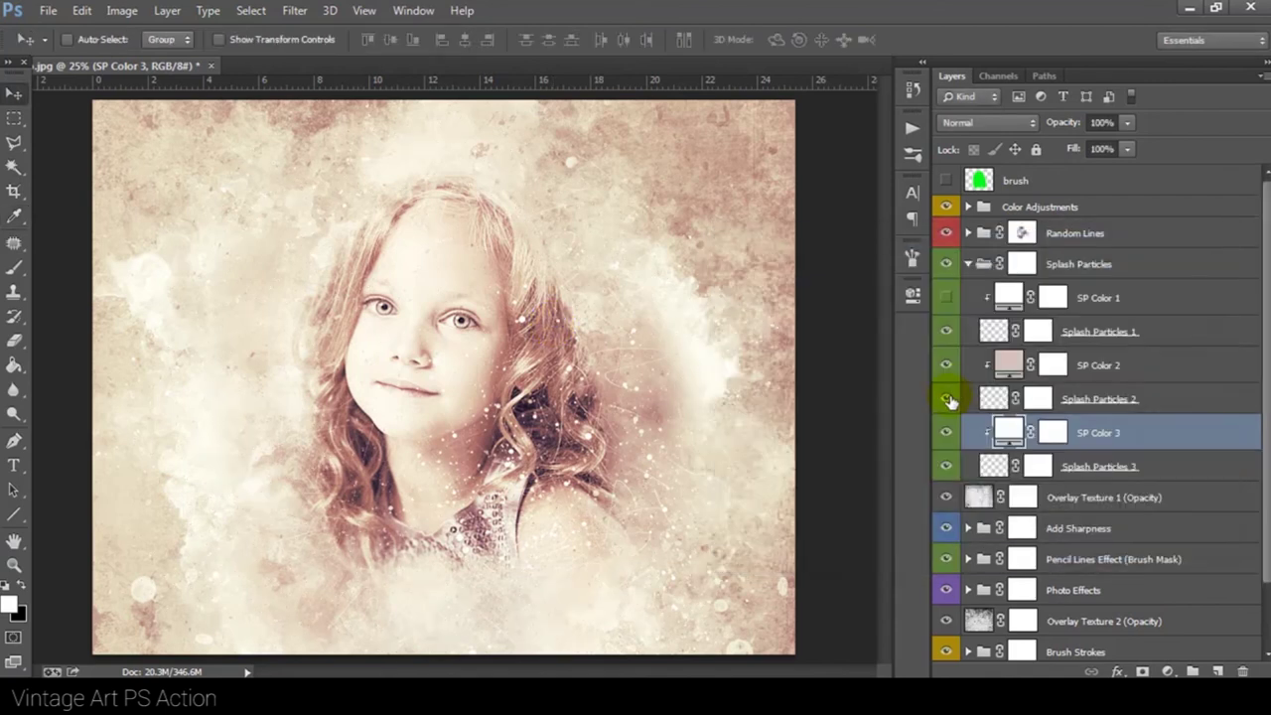
{"action": "left_click", "coordinate": [946, 432]}
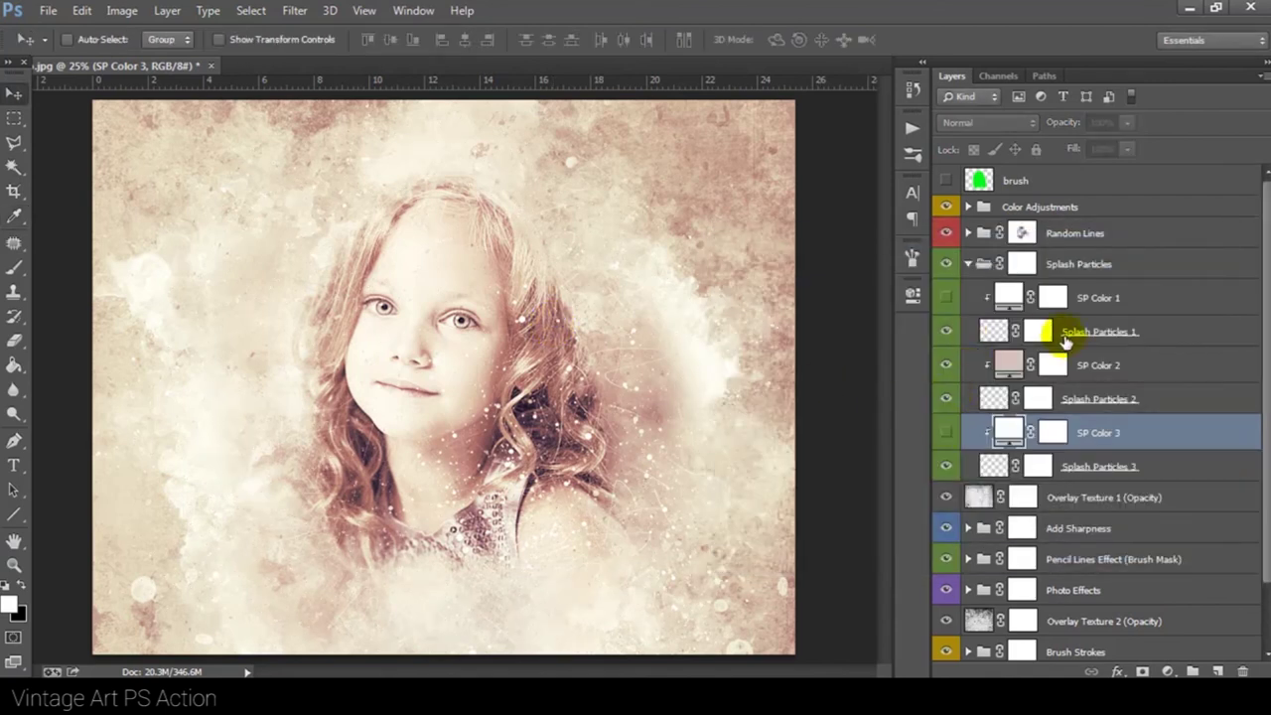
{"action": "left_click", "coordinate": [1064, 338]}
{"action": "left_click", "coordinate": [948, 335]}
- Duplicate Splash Particles 1 and place a 78%-scaled copy beside the face at 79% opacity
{"action": "left_click", "coordinate": [950, 331]}
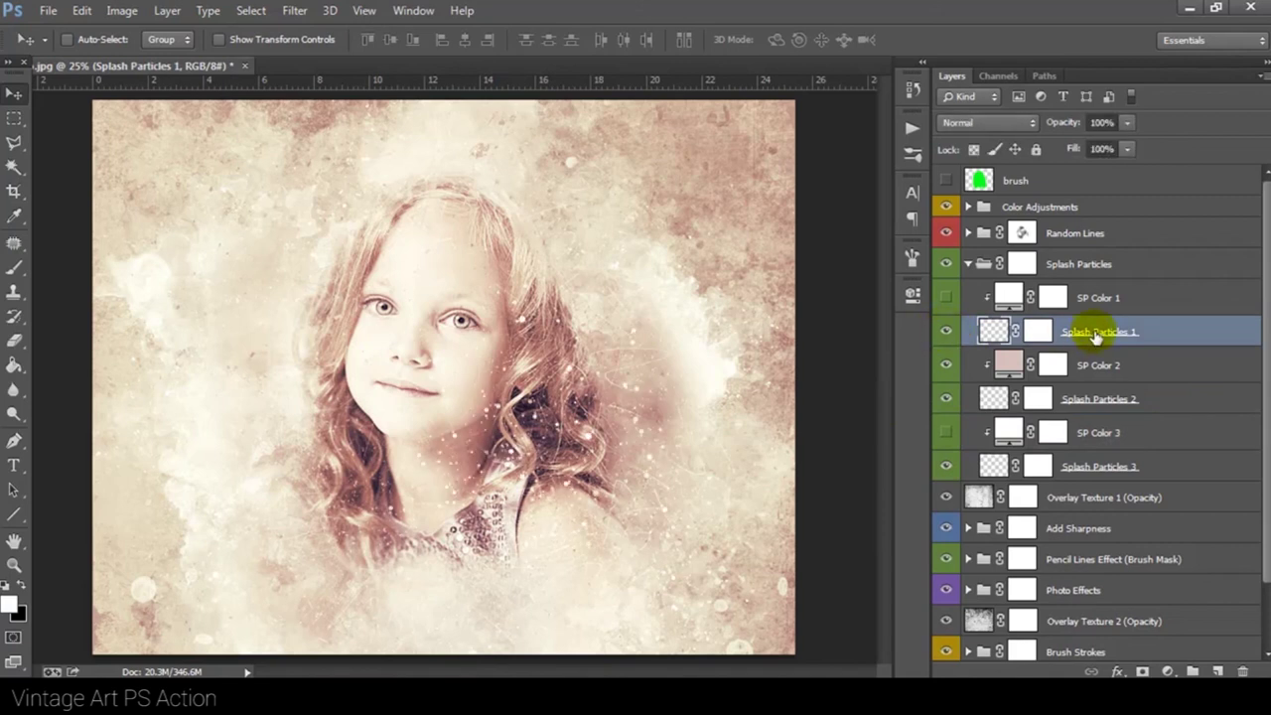
{"action": "key", "text": "ctrl+j"}
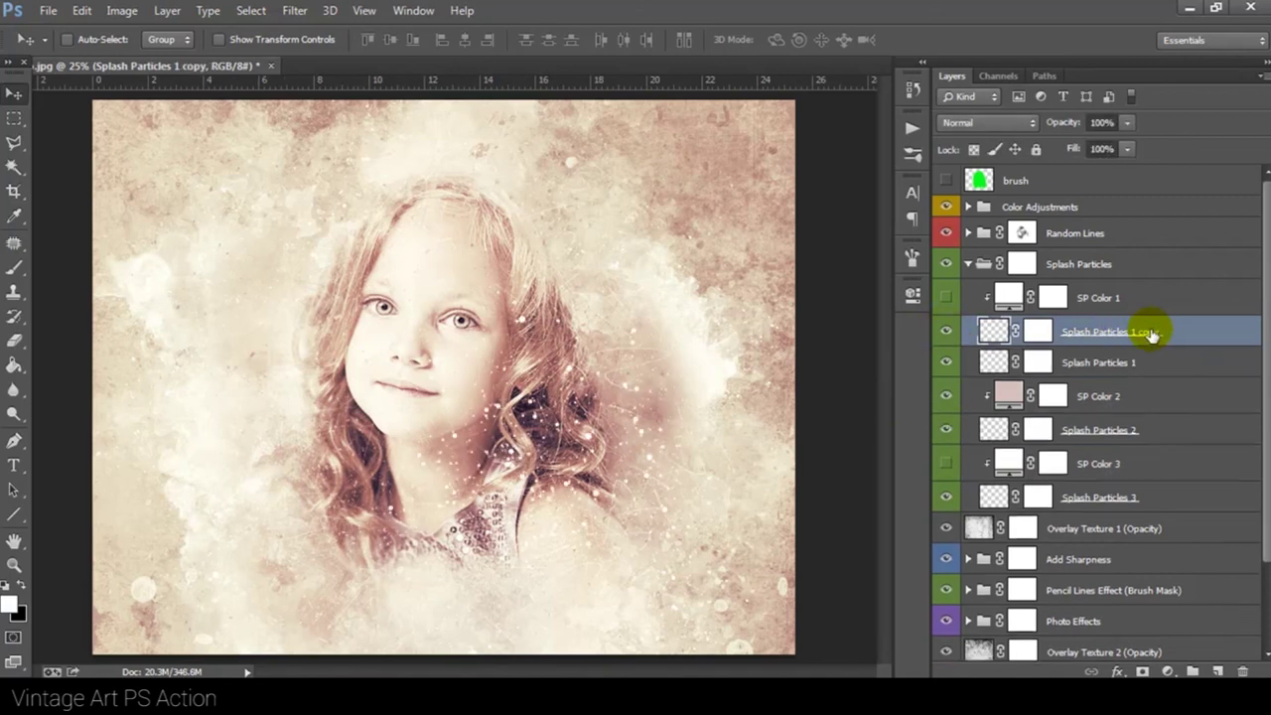
{"action": "mouse_move", "coordinate": [618, 430]}
{"action": "left_mouse_down"}
{"action": "mouse_move", "coordinate": [321, 288]}
{"action": "mouse_move", "coordinate": [377, 323]}
{"action": "left_mouse_up"}
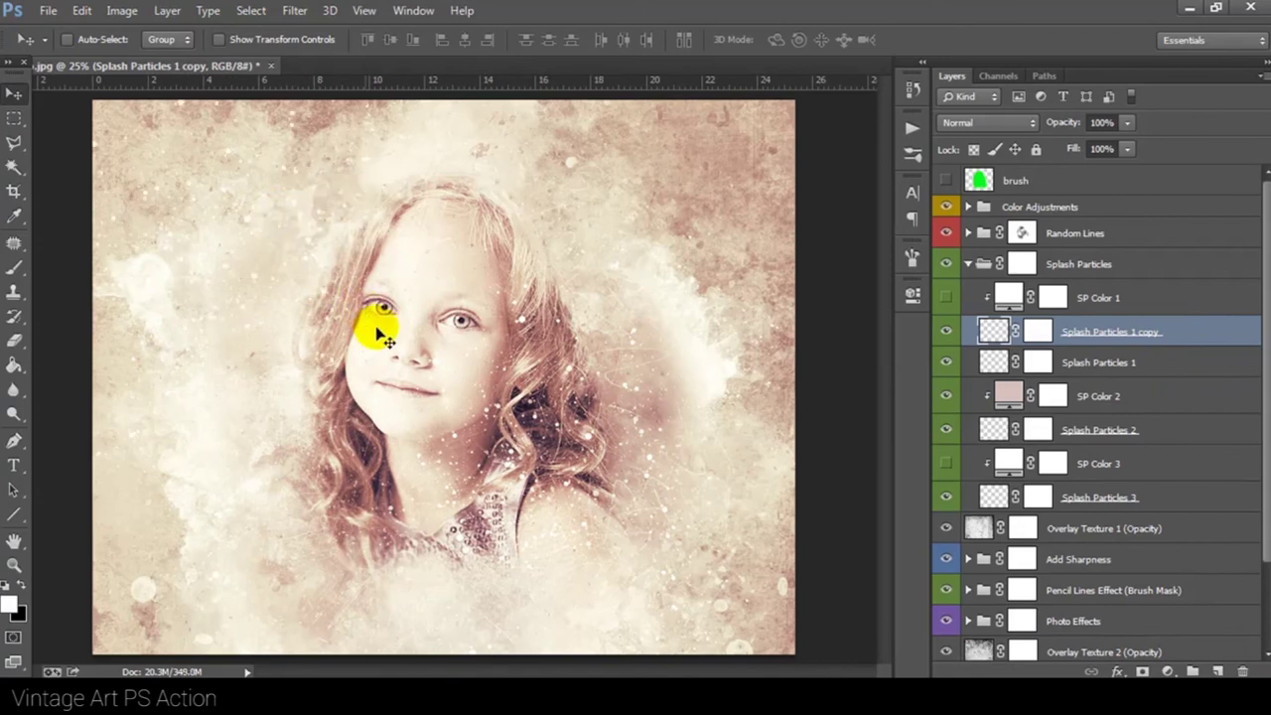
{"action": "key", "text": "ctrl+t"}
{"action": "mouse_move", "coordinate": [365, 431]}
{"action": "left_mouse_down"}
{"action": "mouse_move", "coordinate": [284, 350]}
{"action": "mouse_move", "coordinate": [298, 349]}
{"action": "left_mouse_up"}
{"action": "left_click_drag", "start_coordinate": [264, 230], "coordinate": [355, 368]}
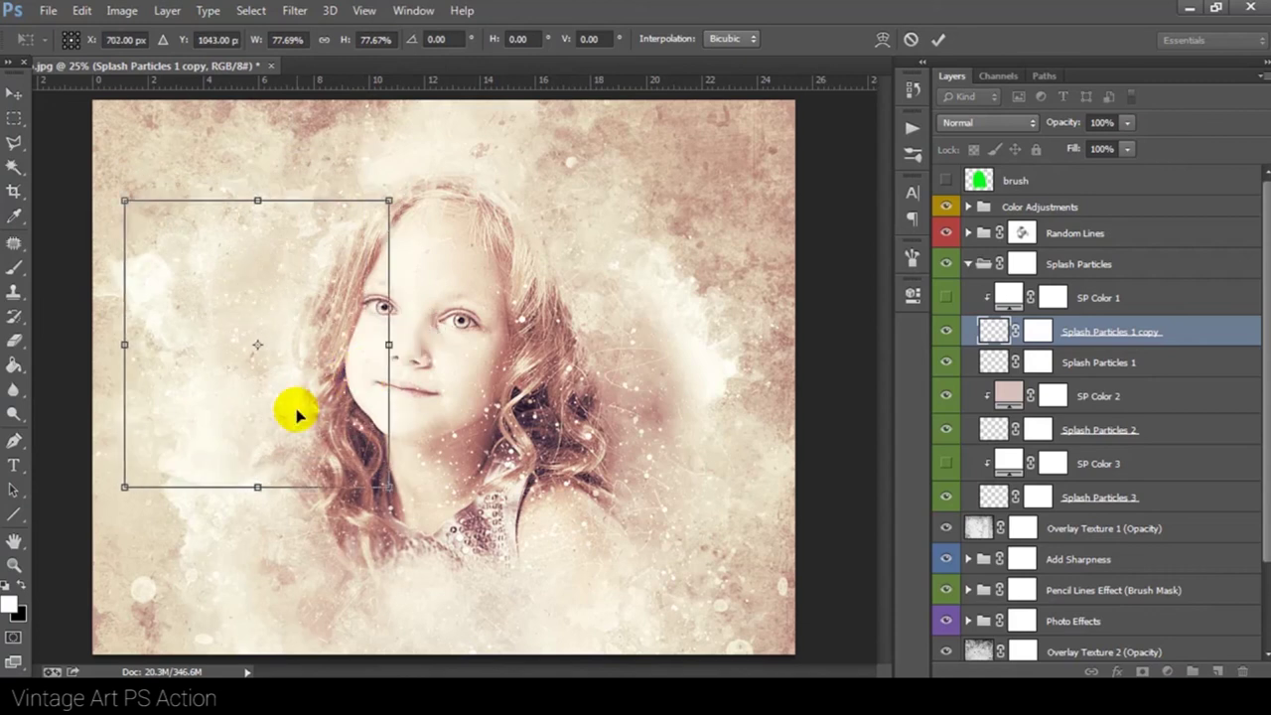
{"action": "key", "text": "Return"}
{"action": "left_click_drag", "start_coordinate": [1052, 127], "coordinate": [1047, 236]}
{"action": "left_click", "coordinate": [1038, 262]}
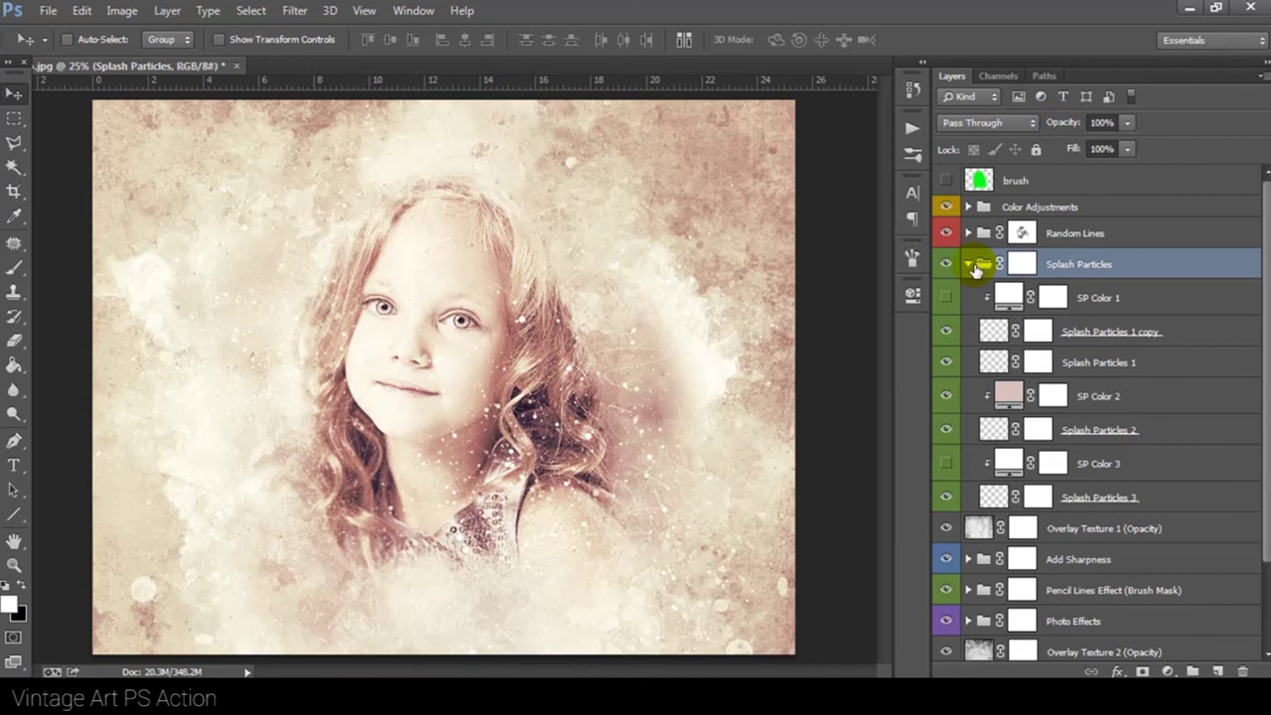
- Set Overlay Texture 1 opacity to 15%, after trying 71% and 45%
{"action": "left_click", "coordinate": [969, 264]}
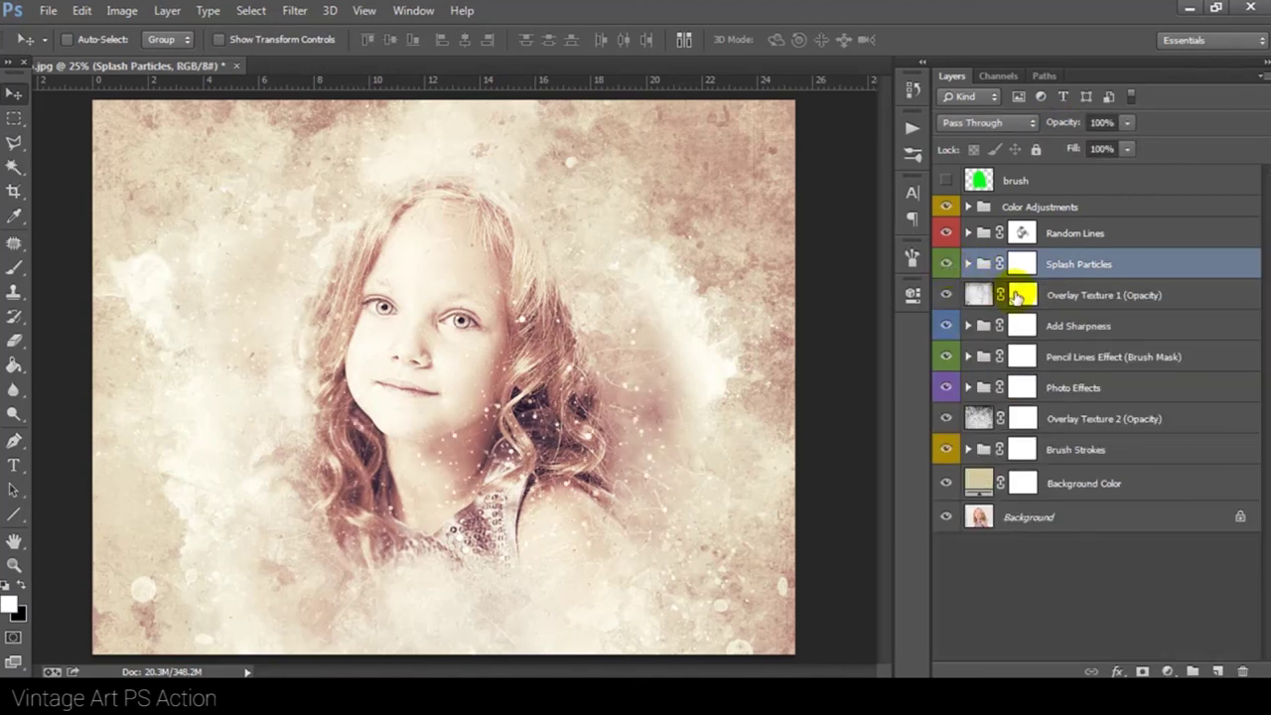
{"action": "left_click", "coordinate": [1055, 293]}
{"action": "left_click", "coordinate": [946, 295]}
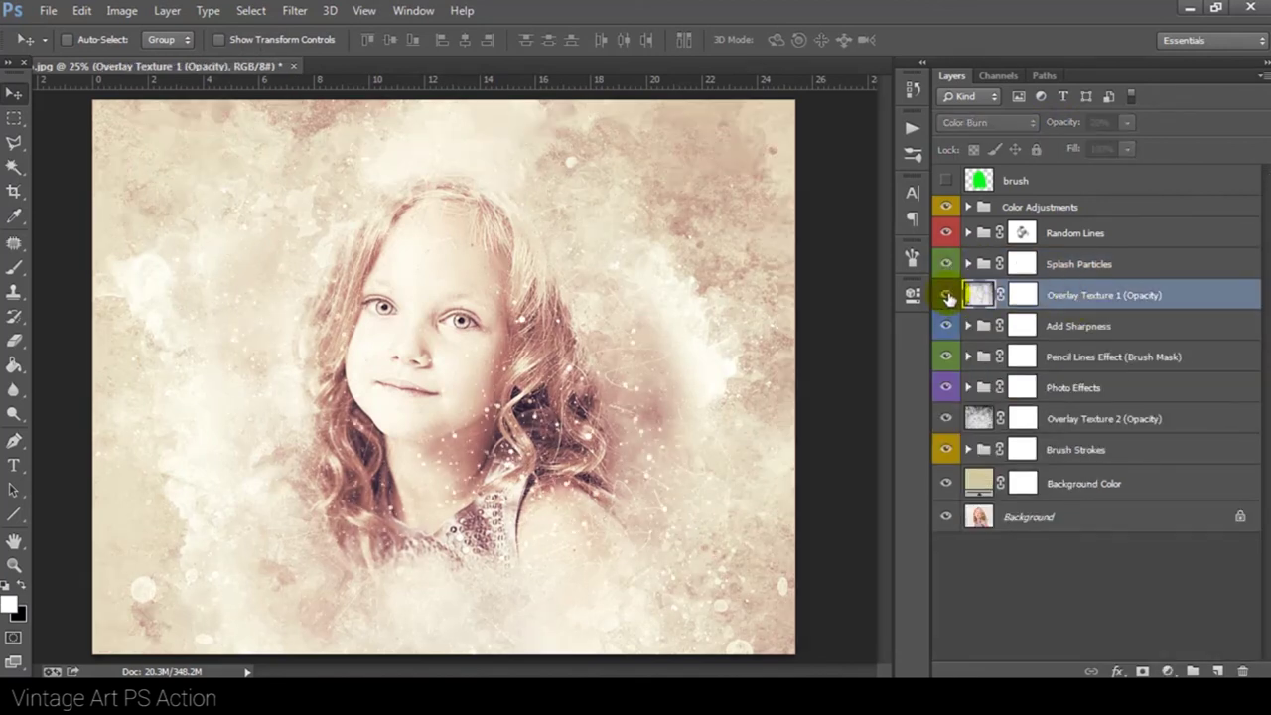
{"action": "left_click", "coordinate": [946, 295]}
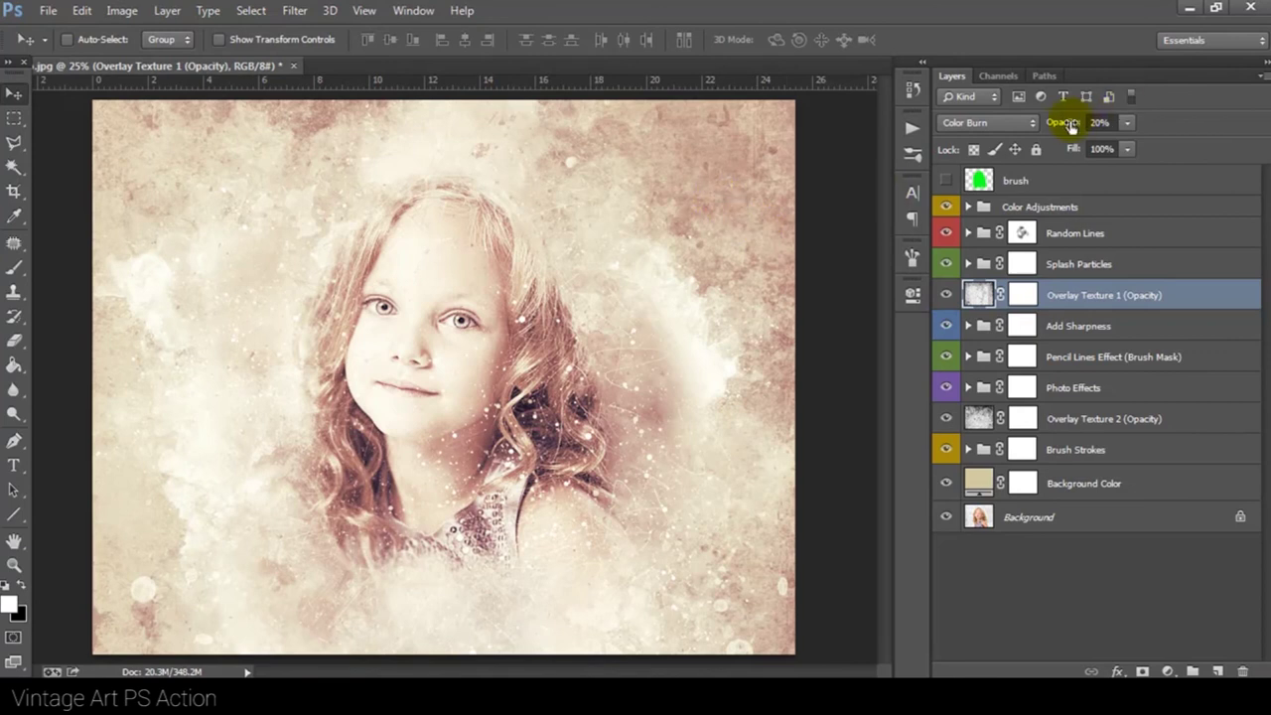
{"action": "type", "text": "71"}
{"action": "key", "text": "Return"}
{"action": "type", "text": "45"}
{"action": "key", "text": "Return"}
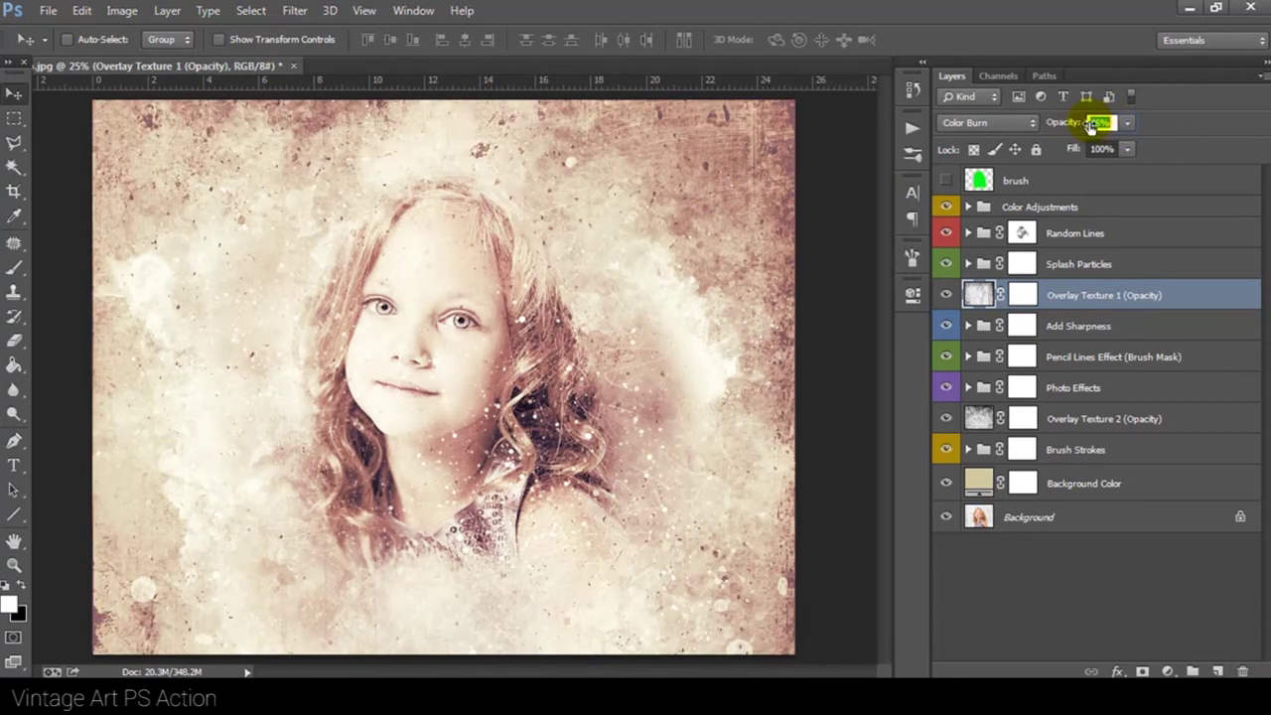
{"action": "type", "text": "15"}
{"action": "key", "text": "Return"}
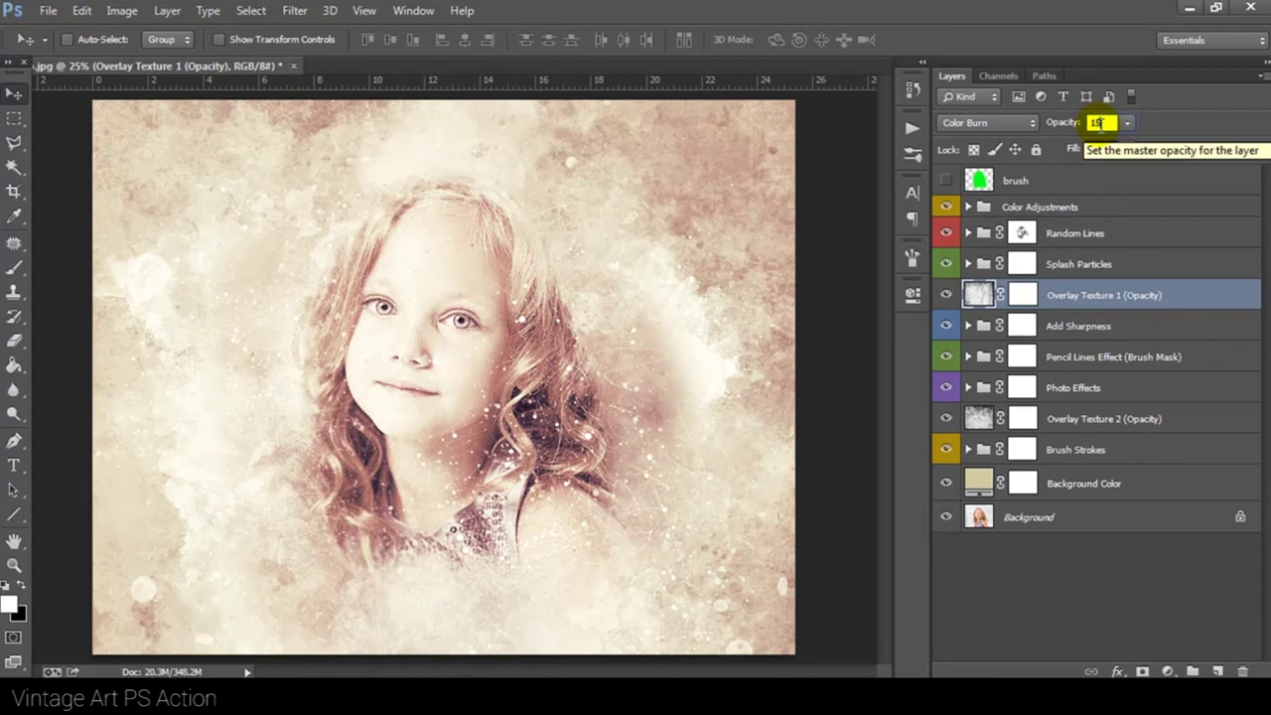
- Compare the texture on and off, then target its layer mask with the Brush tool
{"action": "left_click", "coordinate": [945, 295]}
{"action": "left_click", "coordinate": [945, 295]}
{"action": "left_click", "coordinate": [1023, 295]}
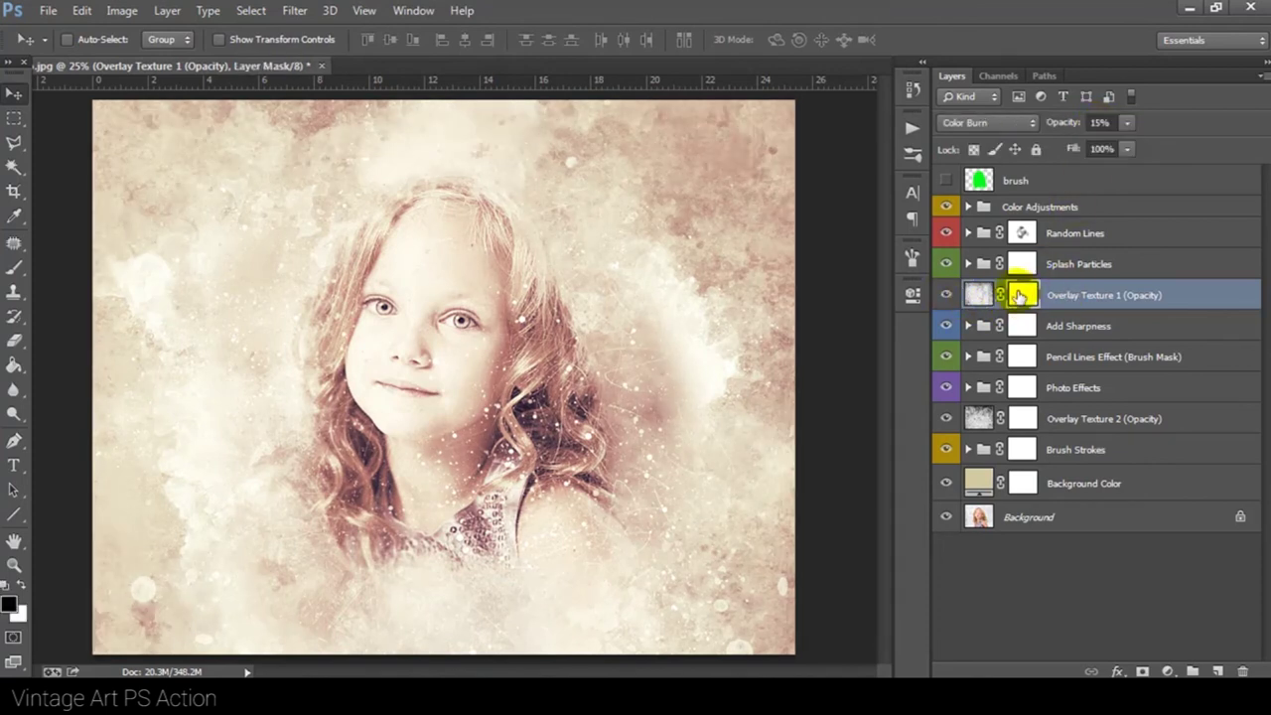
{"action": "left_click", "coordinate": [12, 270]}
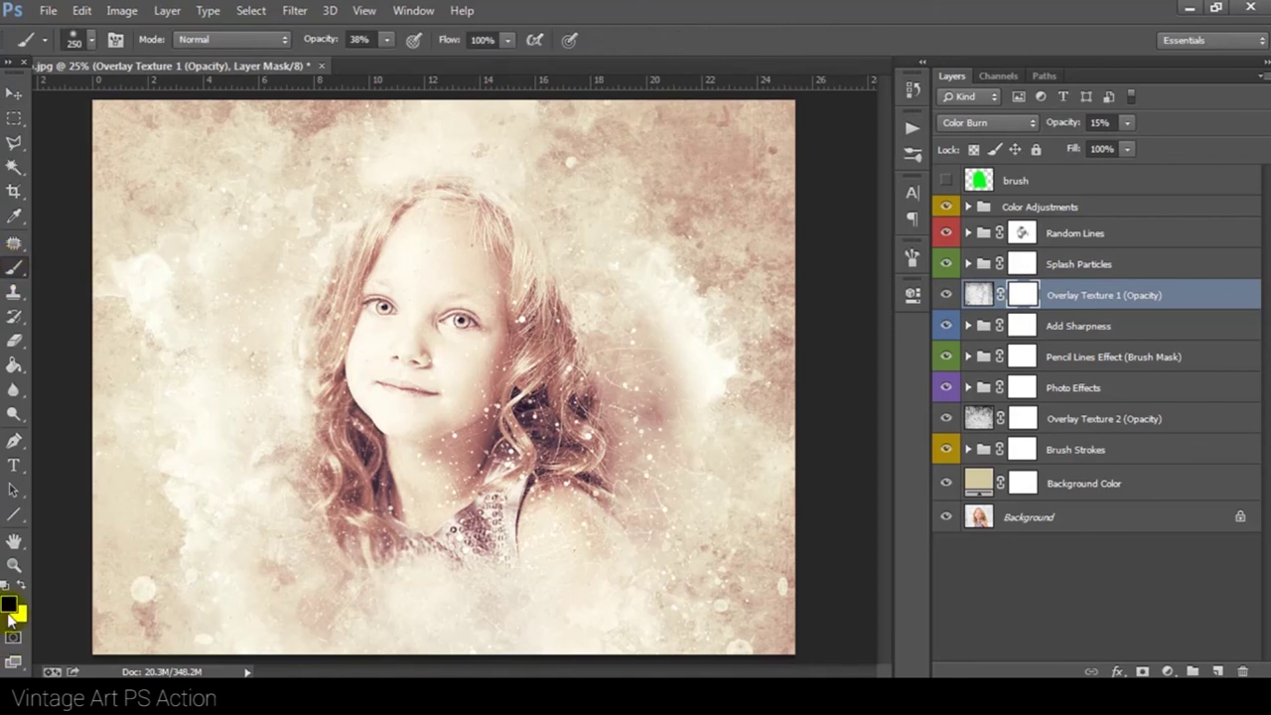
- Paint the Overlay Texture 1 mask black along the right edge at 49% brush opacity
{"action": "right_click", "coordinate": [347, 359]}
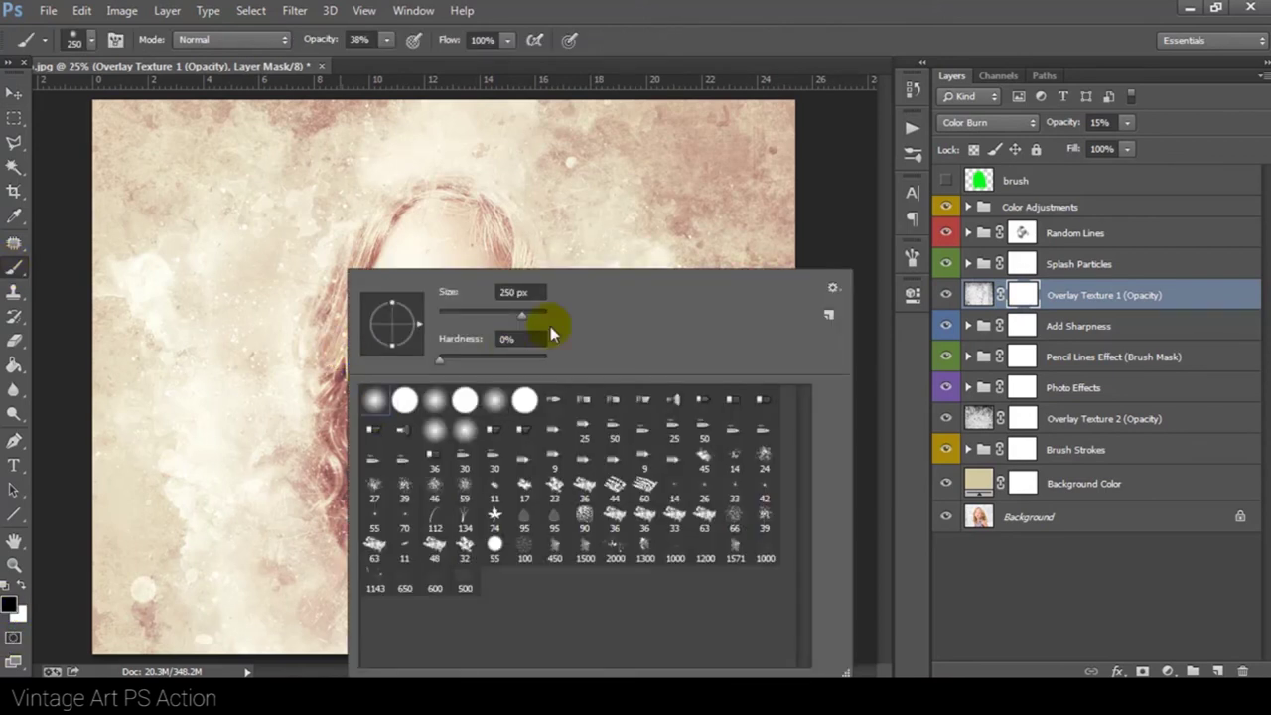
{"action": "left_click", "coordinate": [1023, 295]}
{"action": "left_click_drag", "start_coordinate": [397, 61], "coordinate": [397, 58]}
{"action": "mouse_move", "coordinate": [774, 176]}
{"action": "left_mouse_down"}
{"action": "mouse_move", "coordinate": [772, 392]}
{"action": "mouse_move", "coordinate": [771, 128]}
{"action": "mouse_move", "coordinate": [771, 556]}
{"action": "mouse_move", "coordinate": [294, 655]}
{"action": "mouse_move", "coordinate": [181, 605]}
{"action": "mouse_move", "coordinate": [145, 510]}
{"action": "mouse_move", "coordinate": [303, 236]}
{"action": "mouse_move", "coordinate": [108, 162]}
{"action": "mouse_move", "coordinate": [340, 124]}
{"action": "mouse_move", "coordinate": [133, 209]}
{"action": "left_mouse_up"}
{"action": "left_click", "coordinate": [13, 96]}
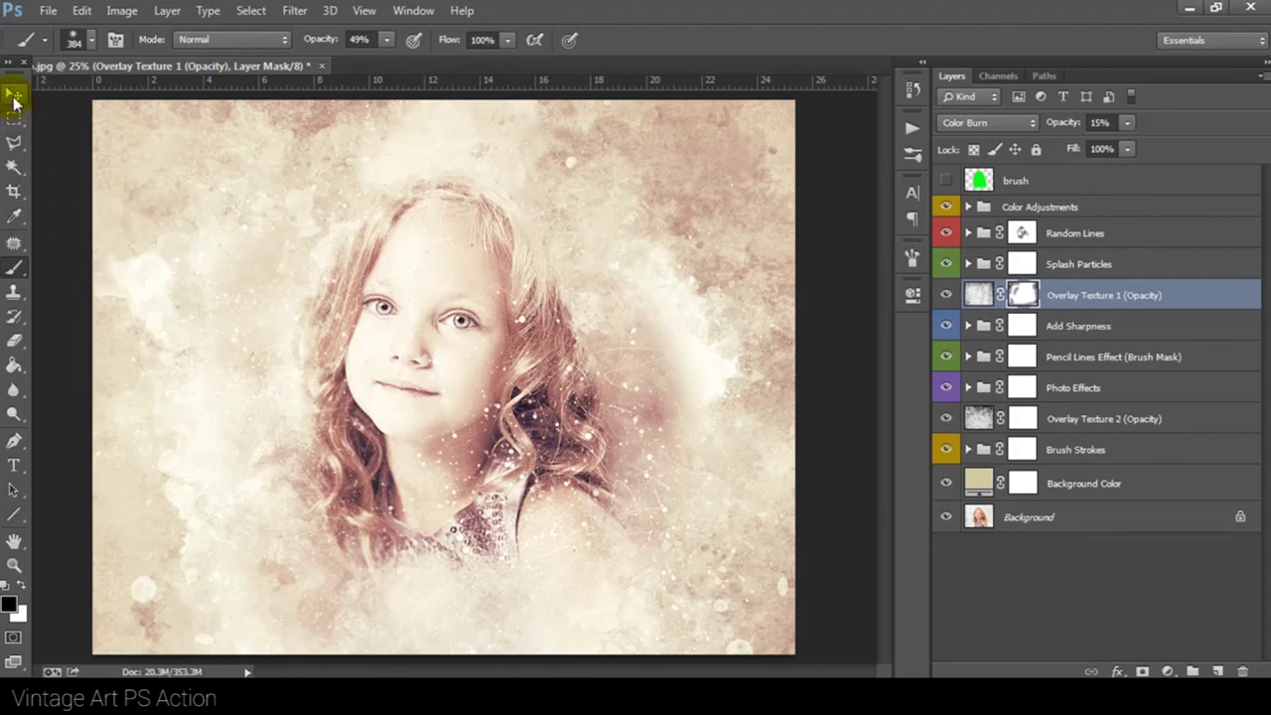
{"action": "left_click", "coordinate": [945, 295]}
{"action": "left_click", "coordinate": [945, 295]}
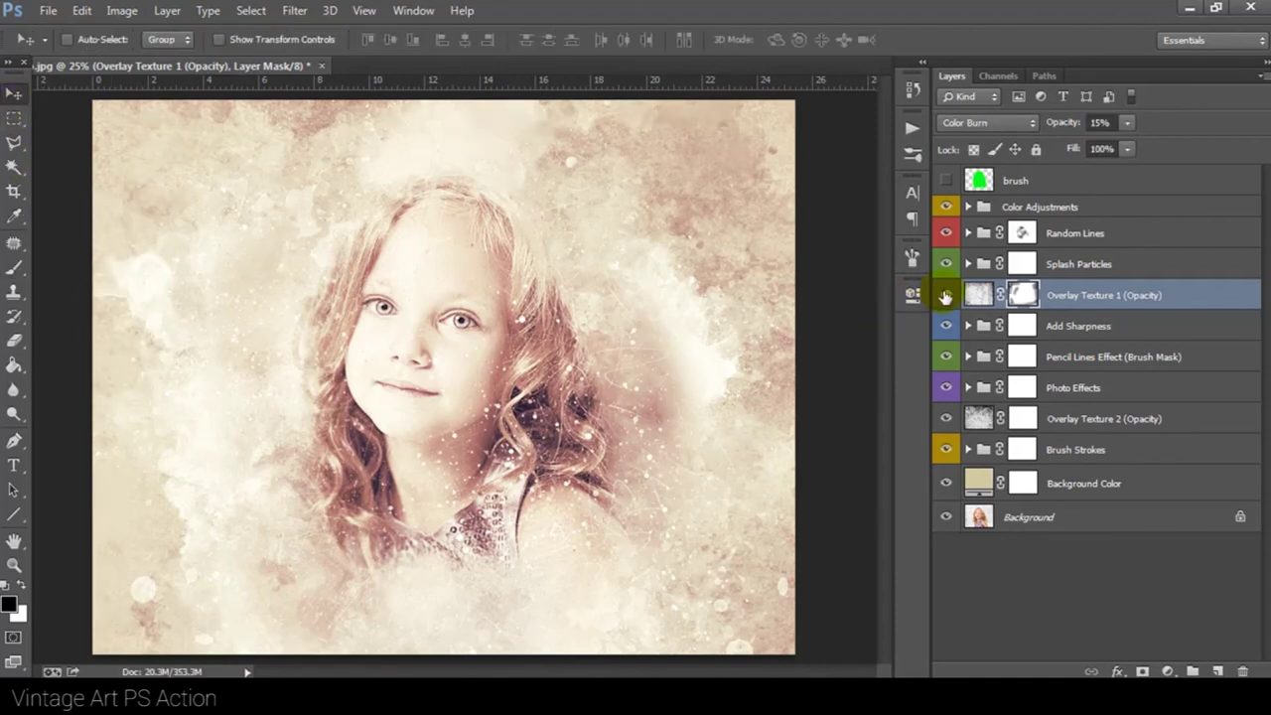
{"action": "left_click", "coordinate": [1087, 330]}
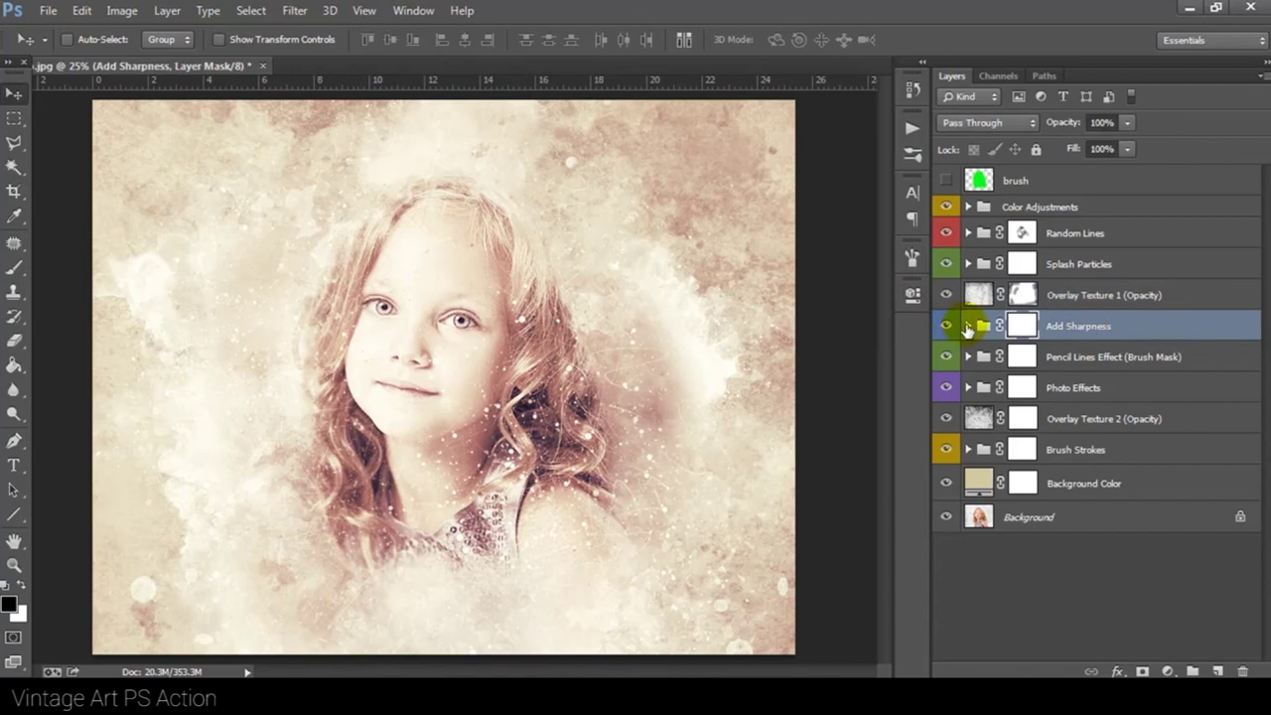
{"action": "left_click", "coordinate": [949, 328]}
{"action": "left_click", "coordinate": [949, 328]}
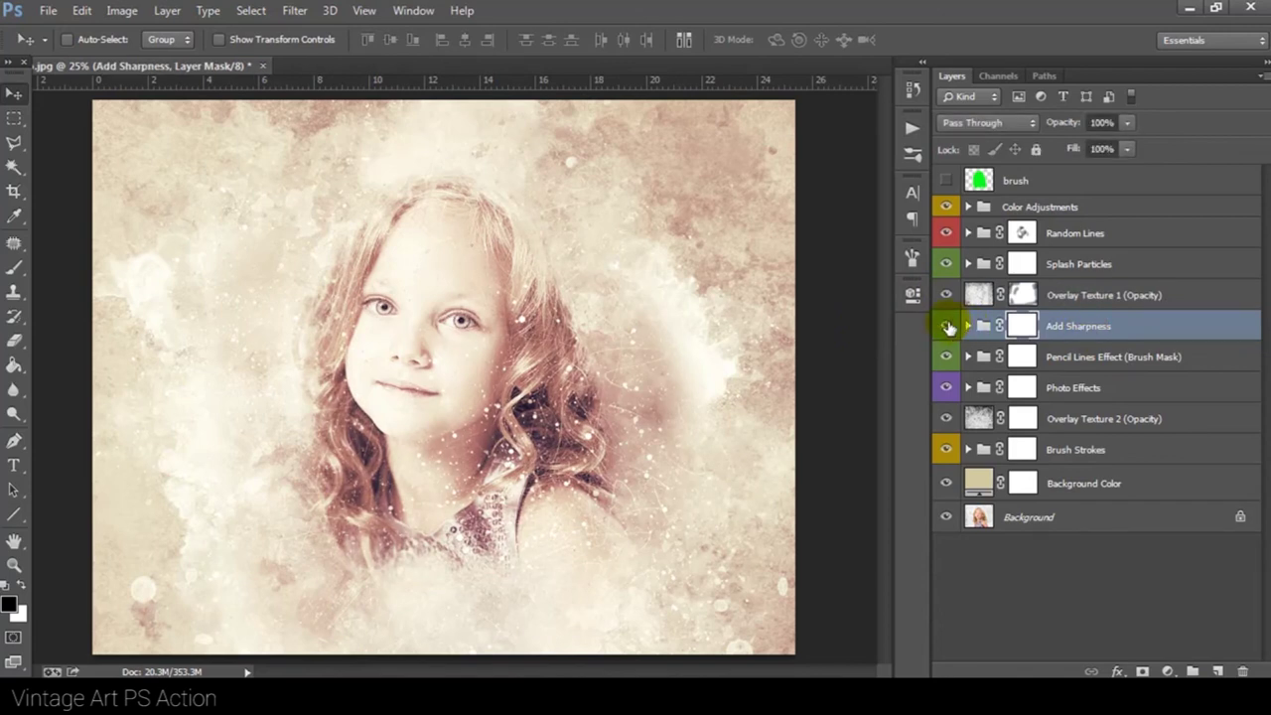
{"action": "left_click", "coordinate": [967, 326]}
{"action": "left_click", "coordinate": [1080, 359]}
{"action": "left_click", "coordinate": [948, 357]}
{"action": "left_click", "coordinate": [949, 358]}
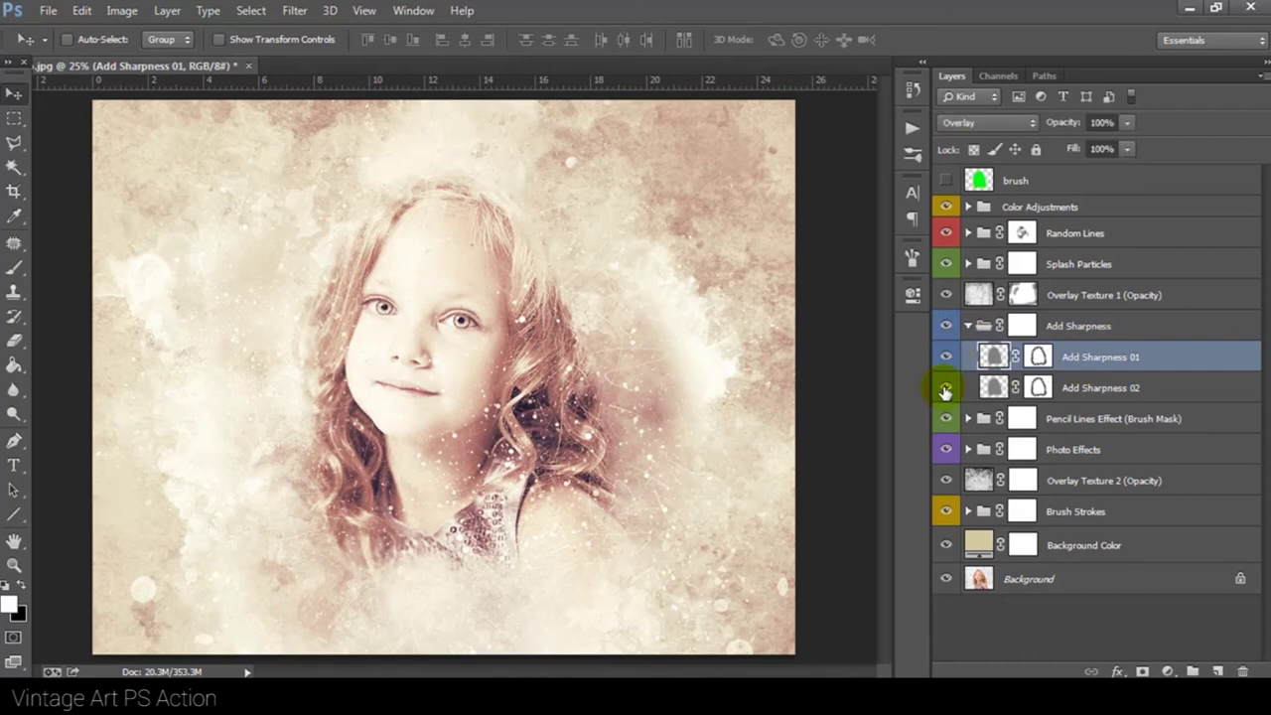
{"action": "key", "text": "ctrl+plus"}
{"action": "key", "text": "ctrl+plus"}
{"action": "key", "text": "ctrl+plus"}
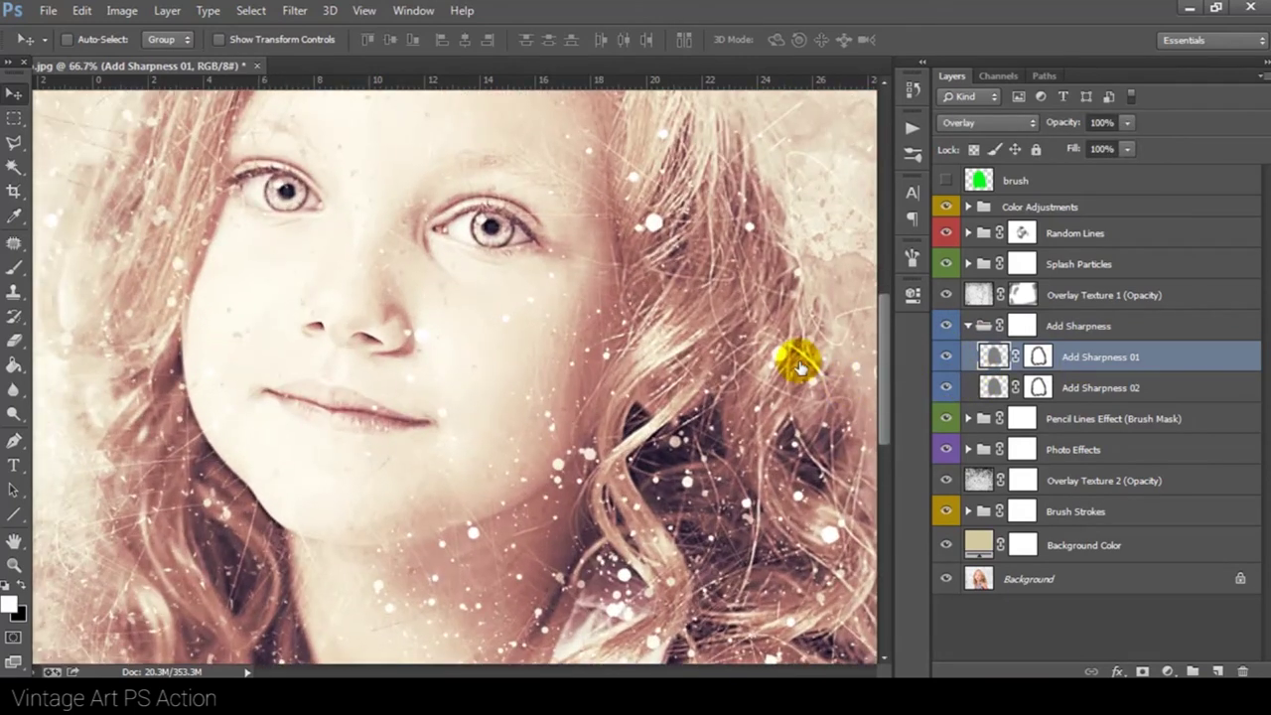
{"action": "scroll", "coordinate": [754, 377], "scroll_direction": "up", "scroll_amount": 2}
{"action": "left_click", "coordinate": [948, 357]}
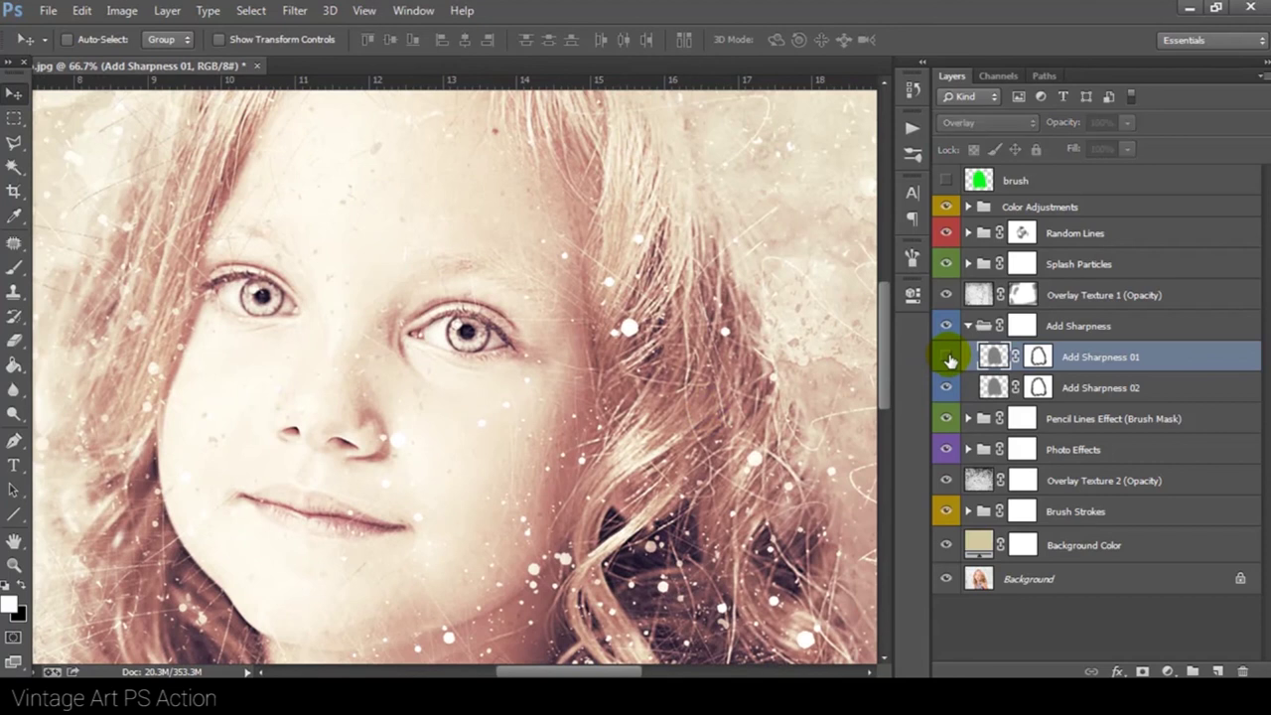
{"action": "left_click", "coordinate": [948, 387]}
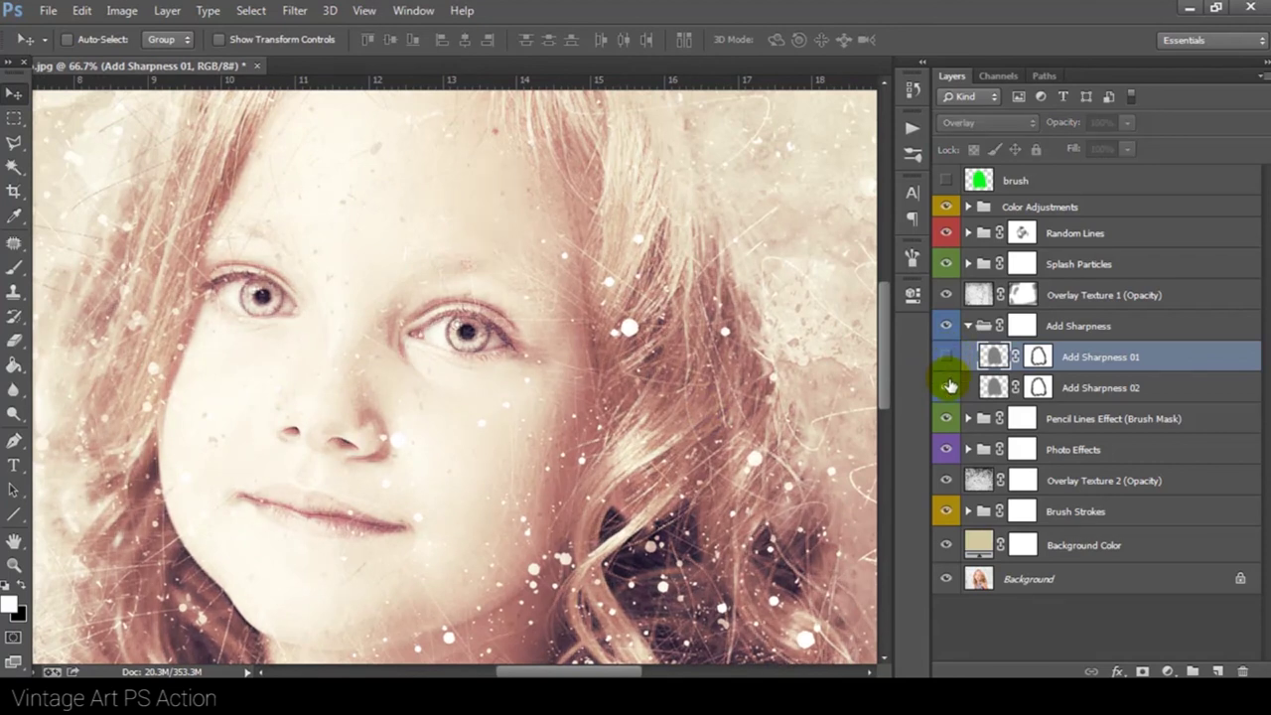
{"action": "left_click", "coordinate": [946, 356]}
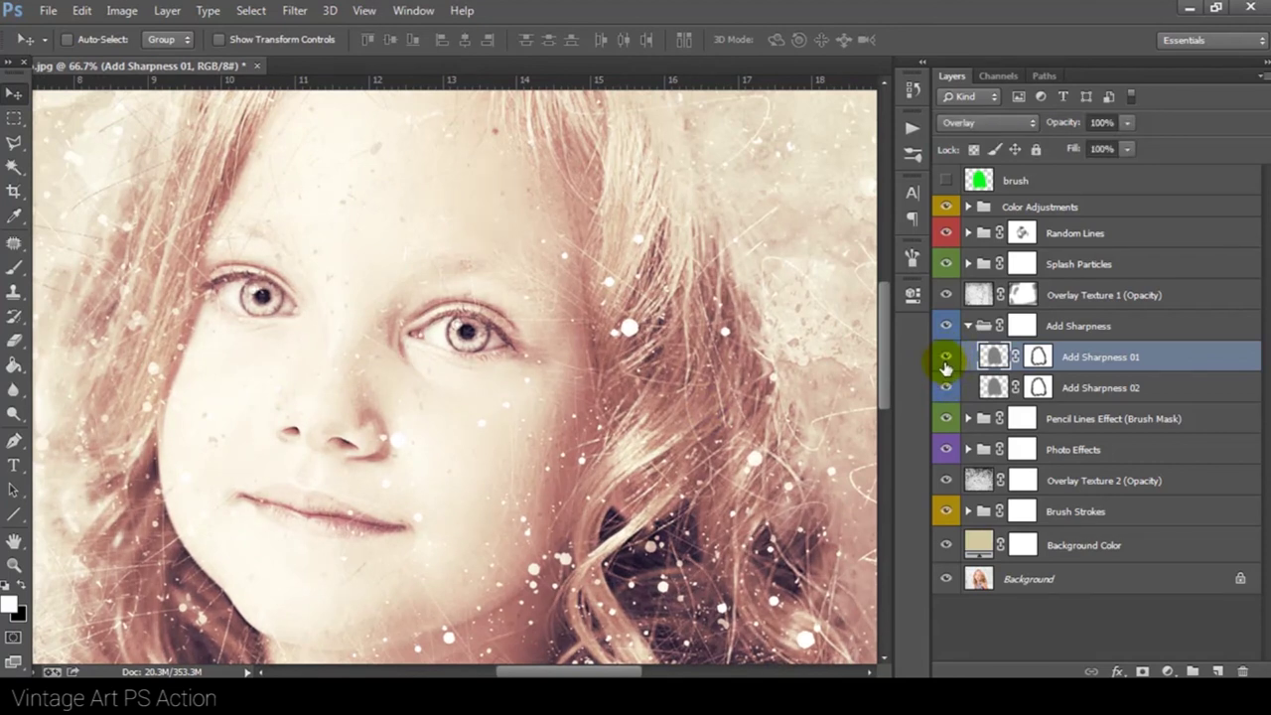
{"action": "left_click", "coordinate": [1068, 334]}
{"action": "left_click", "coordinate": [967, 325]}
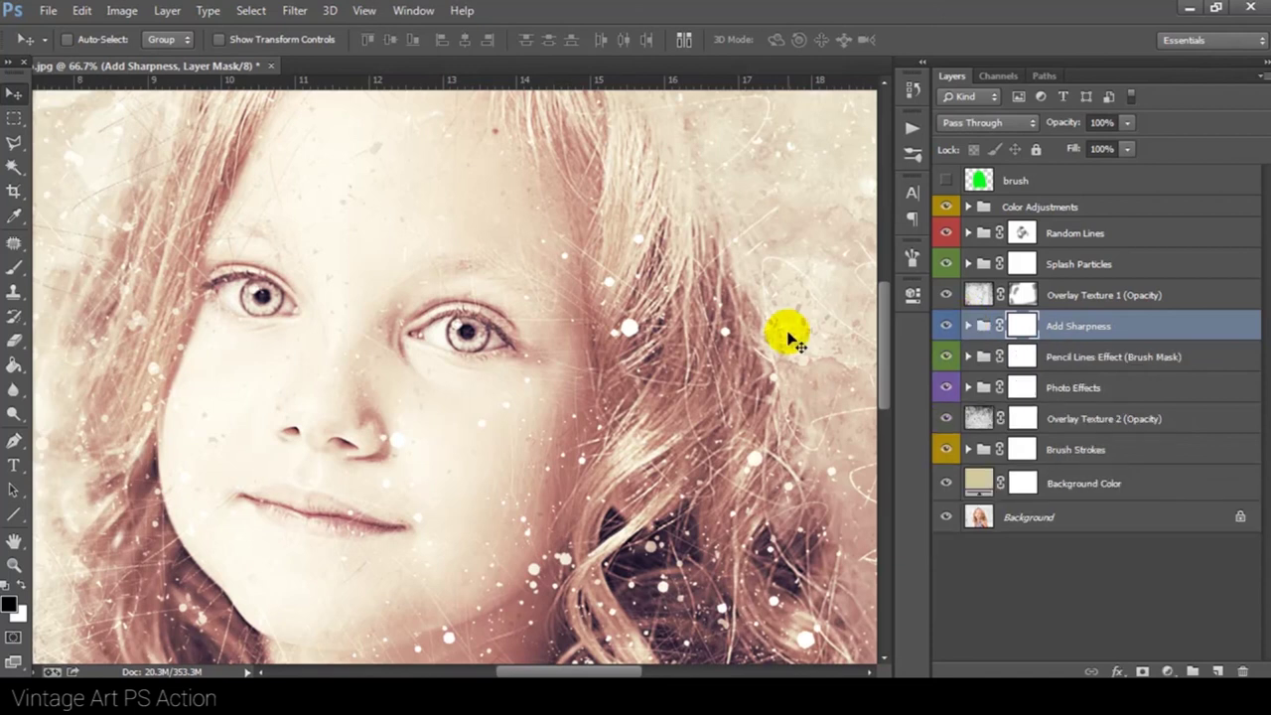
{"action": "key", "text": "ctrl+minus"}
{"action": "key", "text": "ctrl+minus"}
{"action": "key", "text": "ctrl+minus"}
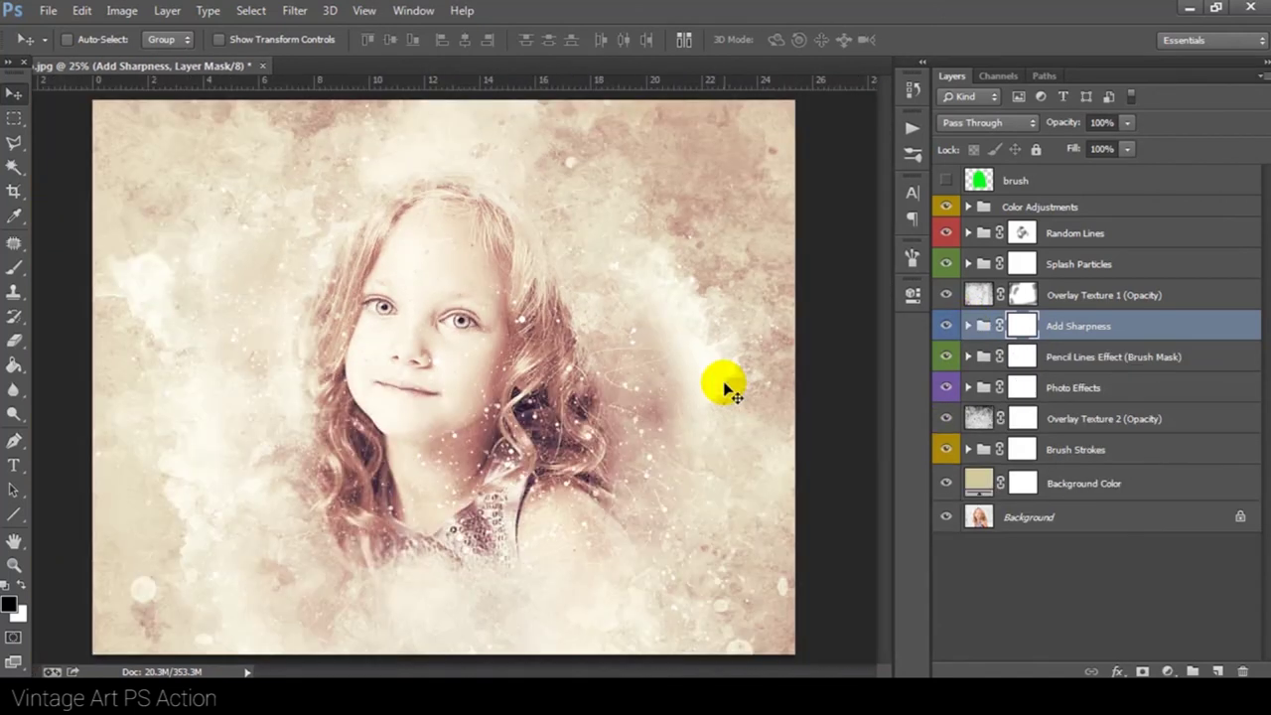
{"action": "left_click", "coordinate": [1087, 360]}
{"action": "left_click", "coordinate": [947, 358]}
{"action": "left_click", "coordinate": [947, 358]}
- Expand Pencil Lines Effect and raise Pencil Lines opacity to 100%
{"action": "key", "text": "ctrl+plus"}
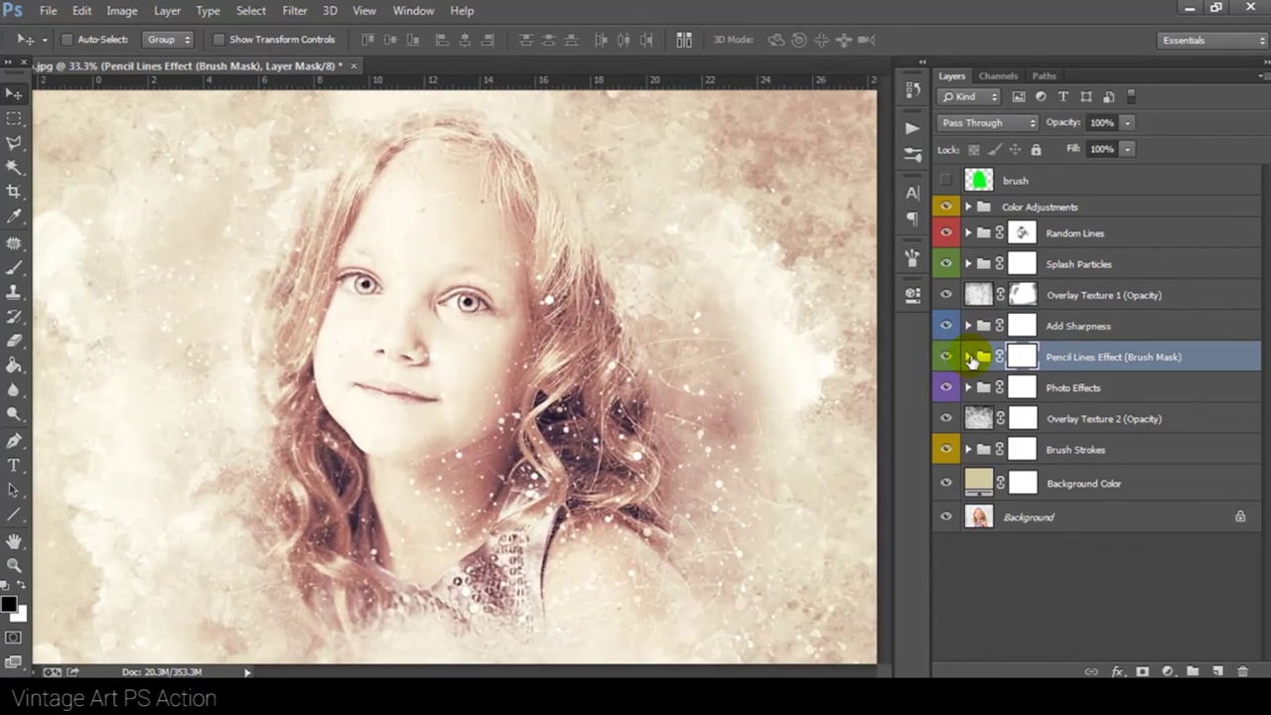
{"action": "left_click", "coordinate": [968, 357]}
{"action": "left_click", "coordinate": [947, 388]}
{"action": "left_click", "coordinate": [1090, 387]}
{"action": "mouse_move", "coordinate": [1062, 131]}
{"action": "left_mouse_down"}
{"action": "mouse_move", "coordinate": [1100, 122]}
{"action": "mouse_move", "coordinate": [1220, 139]}
{"action": "left_mouse_up"}
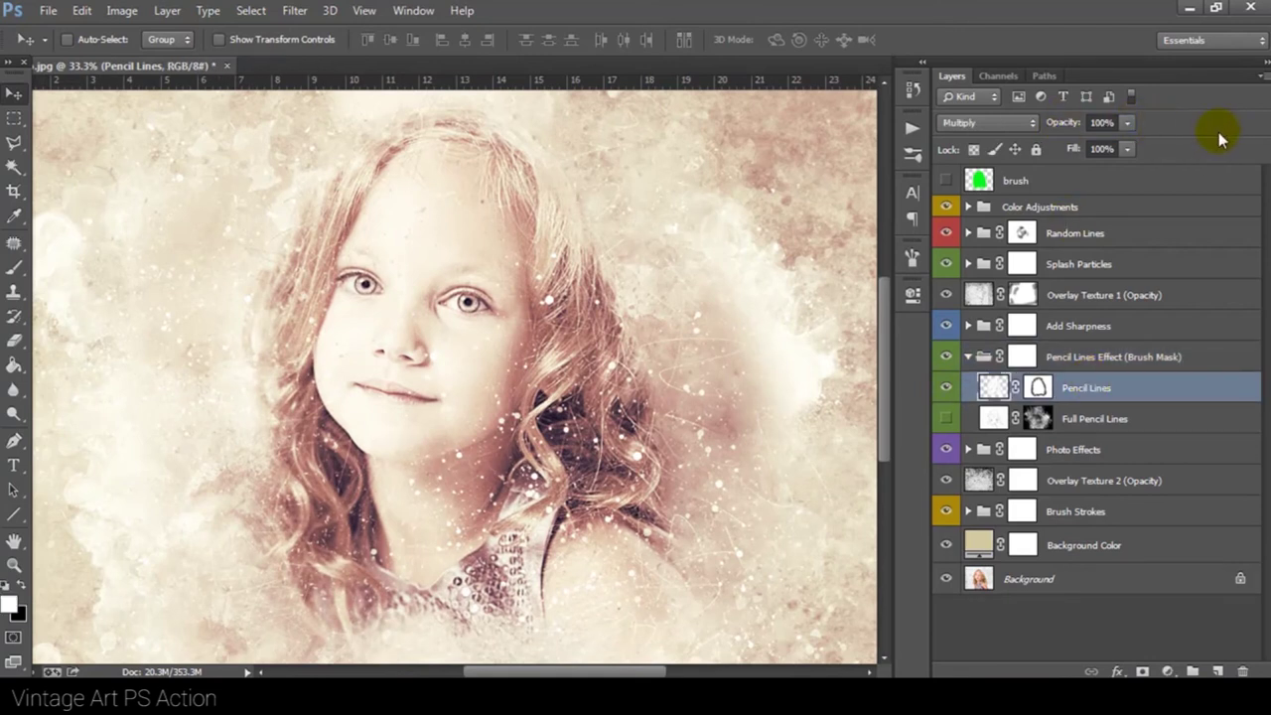
{"action": "left_click", "coordinate": [947, 388]}
{"action": "left_click", "coordinate": [947, 388]}
- Hide Pencil Lines and show Full Pencil Lines at about 90% opacity
{"action": "left_click", "coordinate": [947, 388]}
{"action": "left_click", "coordinate": [968, 419]}
{"action": "left_click", "coordinate": [947, 418]}
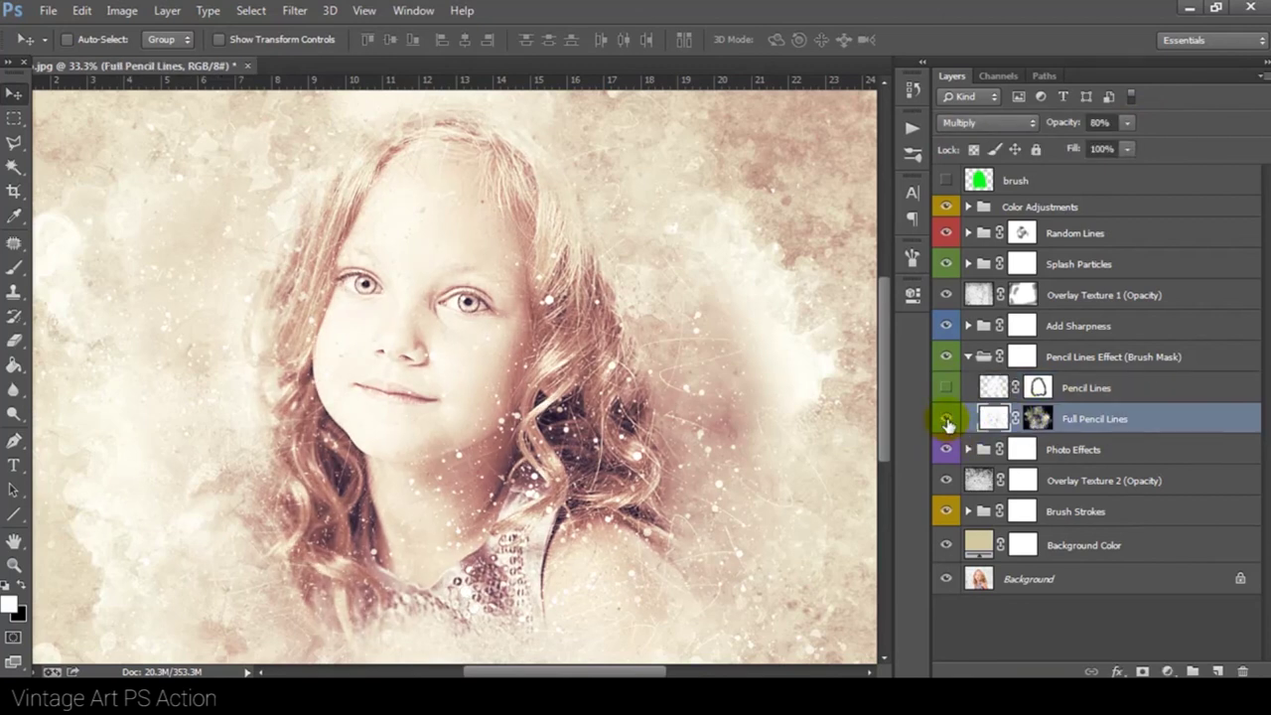
{"action": "left_click_drag", "start_coordinate": [669, 497], "coordinate": [650, 446]}
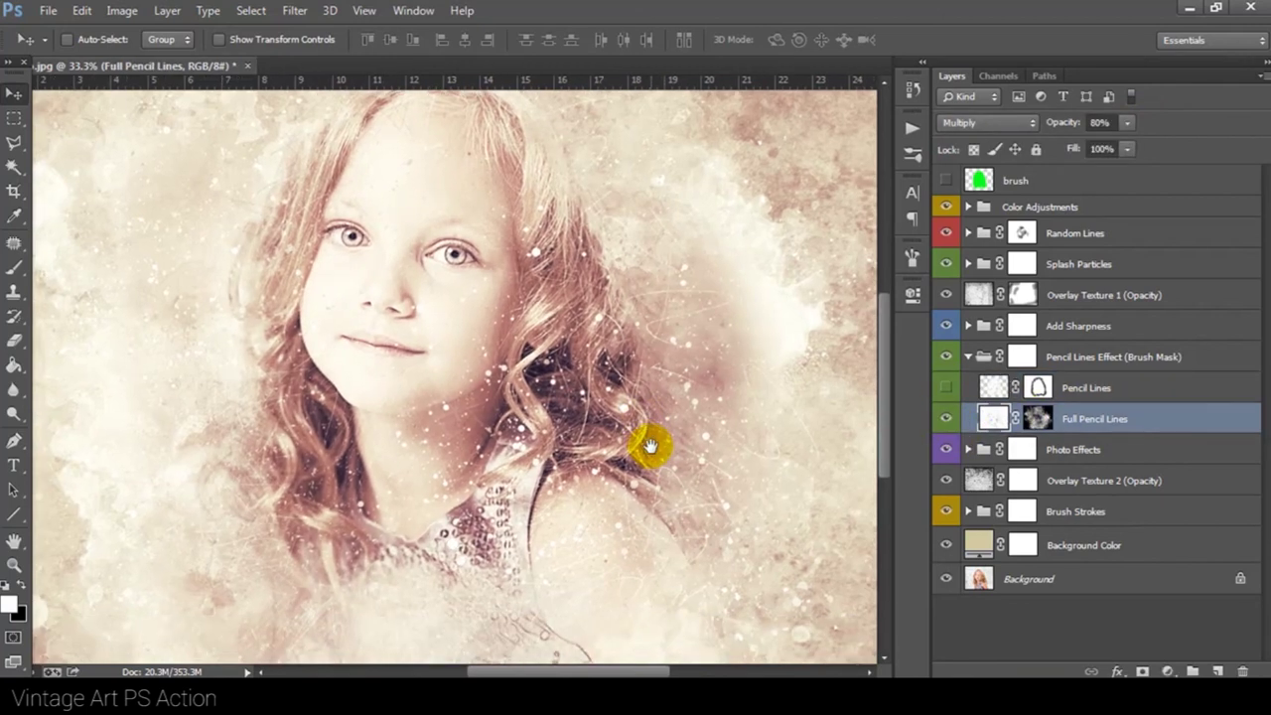
{"action": "key", "text": "ctrl+minus"}
{"action": "left_click", "coordinate": [946, 419]}
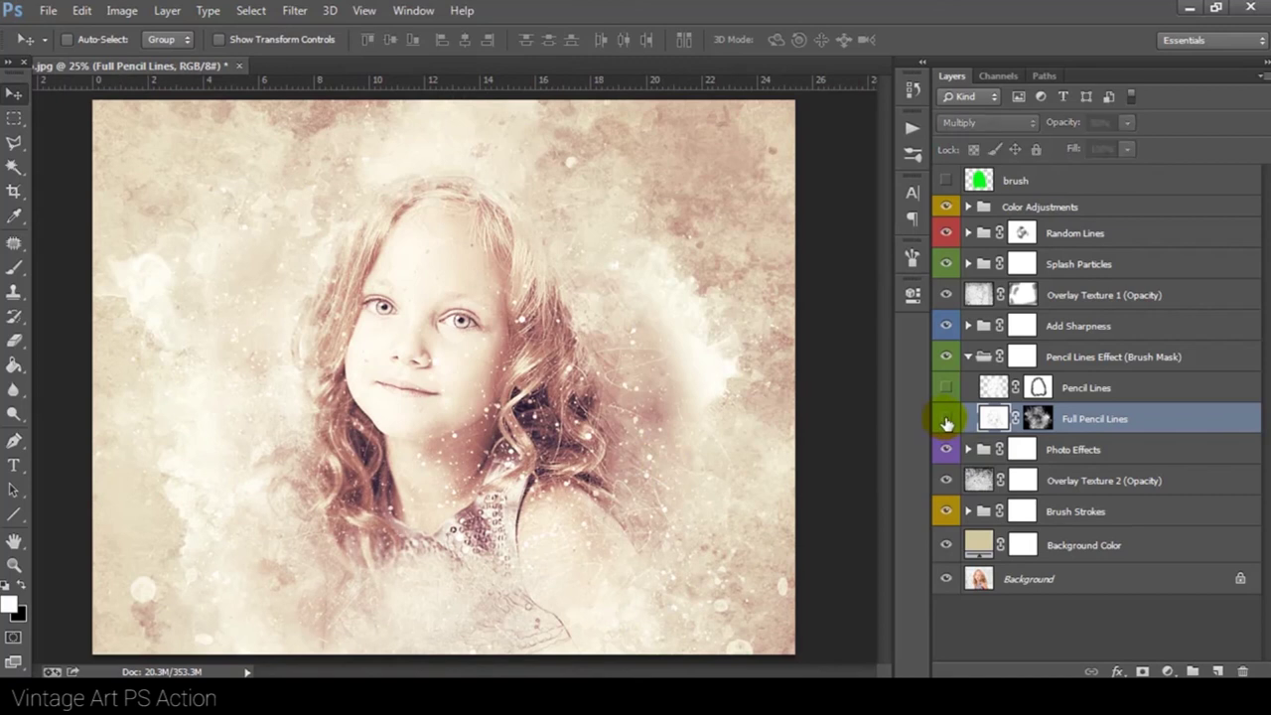
{"action": "left_click", "coordinate": [946, 420]}
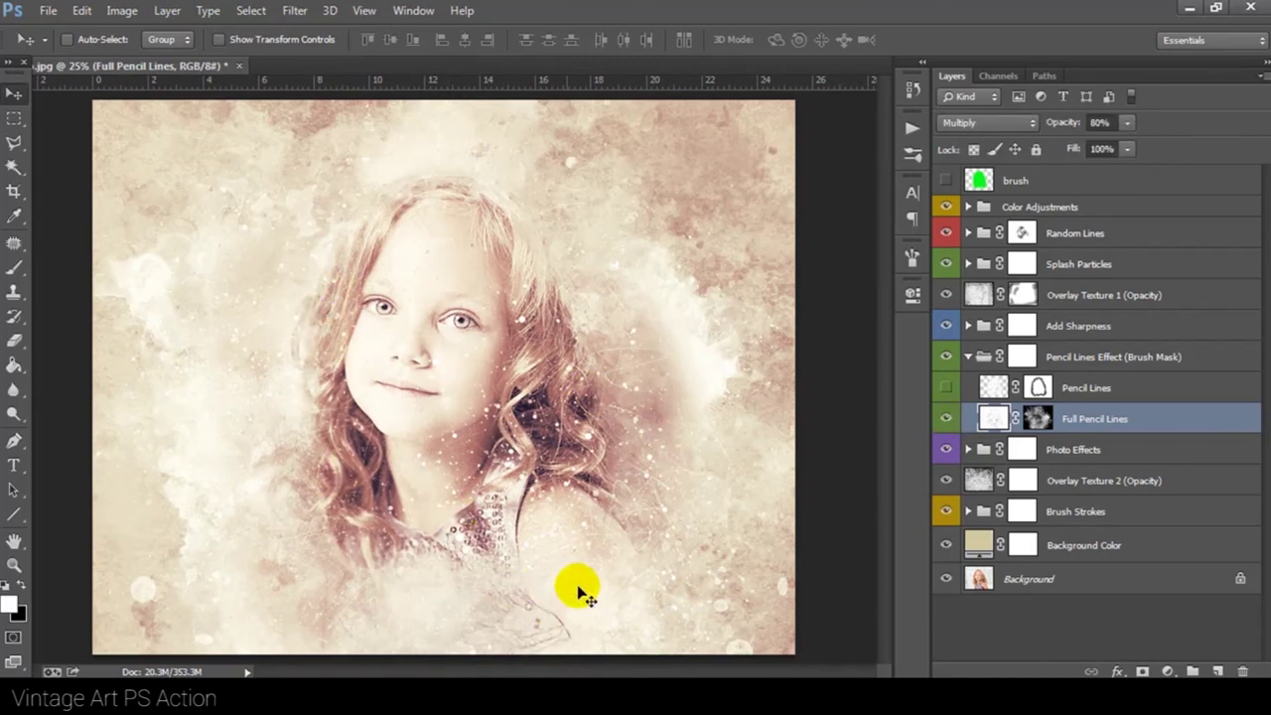
{"action": "left_click", "coordinate": [946, 421]}
{"action": "left_click", "coordinate": [946, 421]}
{"action": "key", "text": "Return"}
{"action": "left_click", "coordinate": [946, 421]}
{"action": "left_click", "coordinate": [946, 421]}
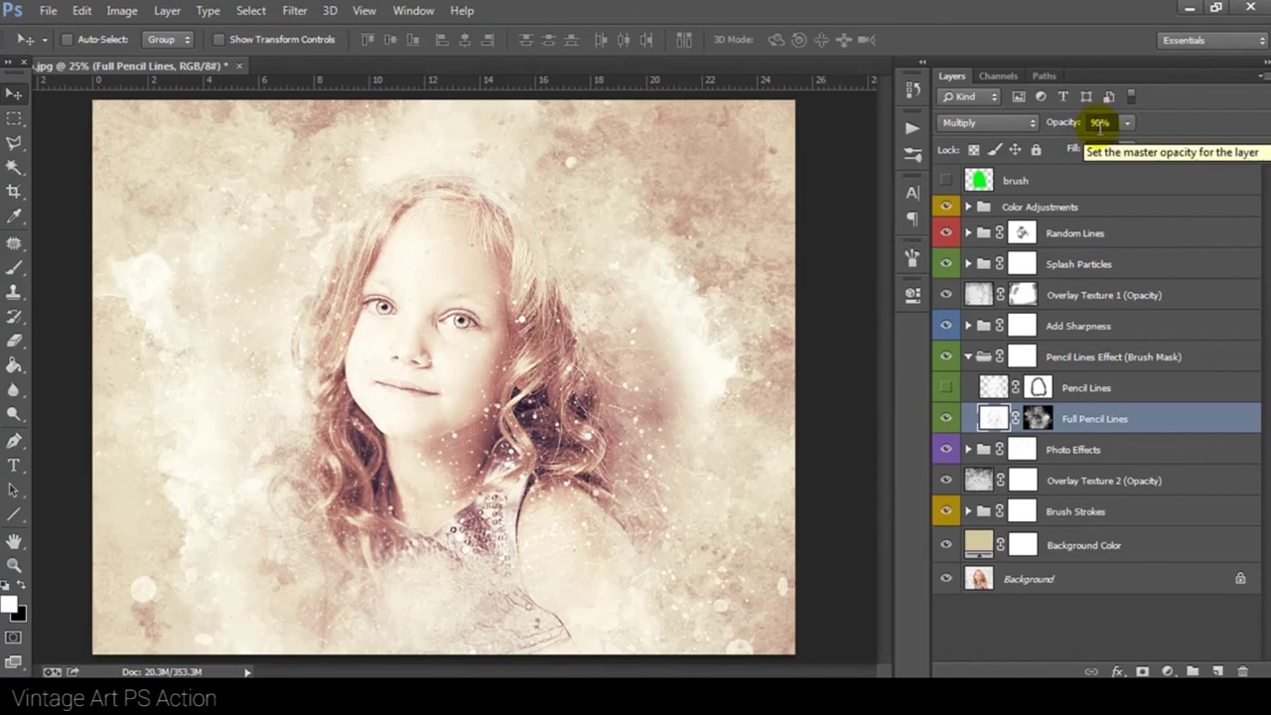
- Collapse the Pencil Lines Effect group
{"action": "left_click", "coordinate": [1069, 357]}
{"action": "left_click", "coordinate": [969, 357]}
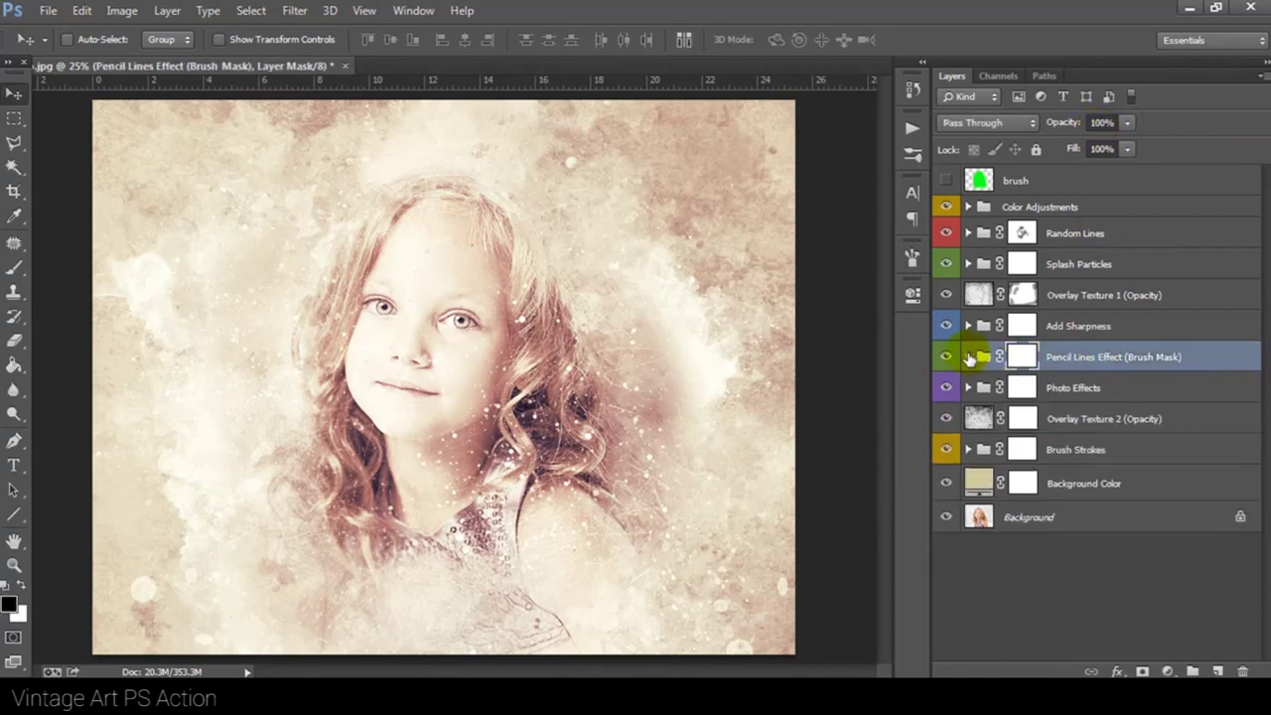
{"action": "left_click", "coordinate": [1082, 395]}
- Enable the Show Details From Normal Photo layer in Photo Effects and target its mask
{"action": "left_click", "coordinate": [968, 387]}
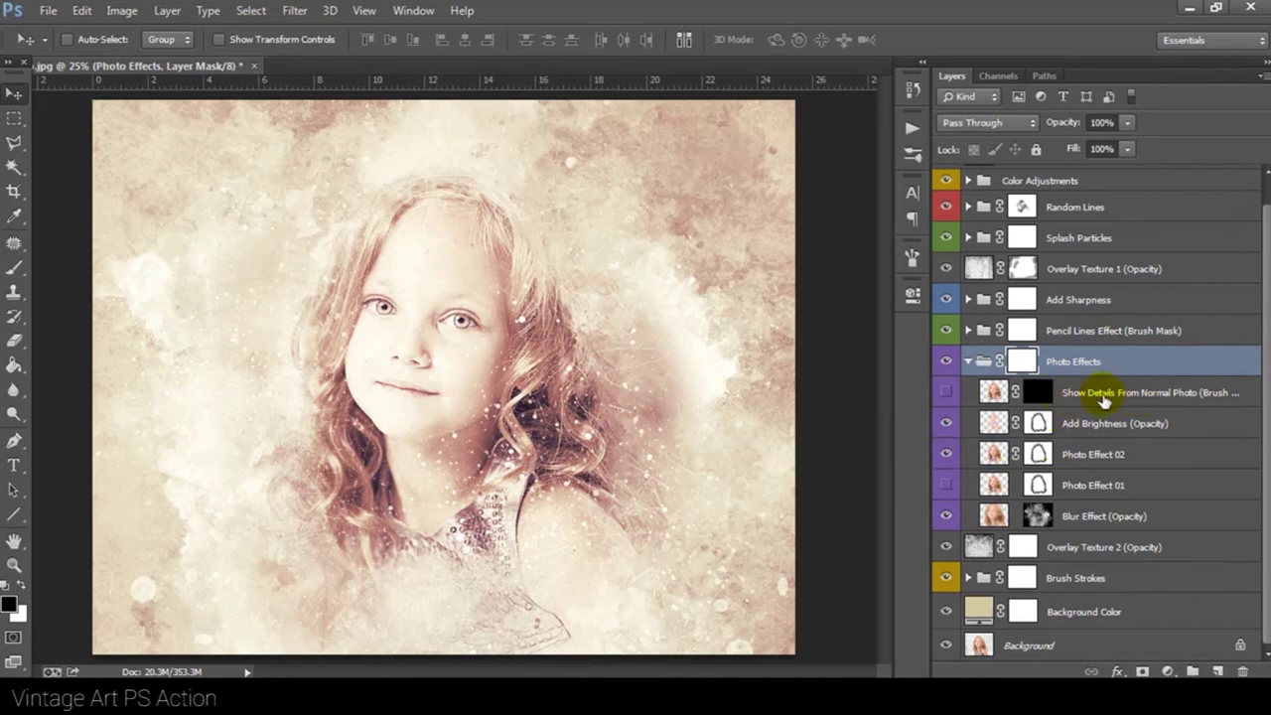
{"action": "left_click", "coordinate": [1100, 395]}
{"action": "left_click", "coordinate": [946, 393]}
{"action": "left_click", "coordinate": [1034, 393]}
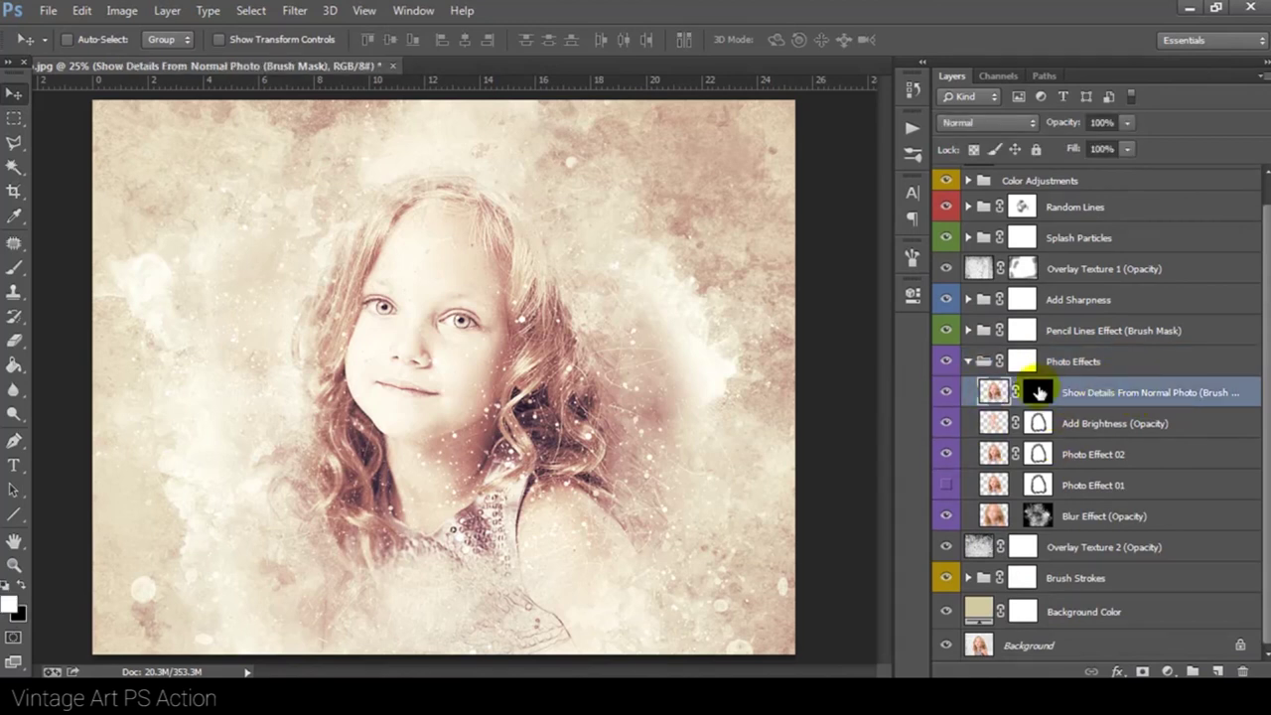
{"action": "key", "text": "ctrl+plus"}
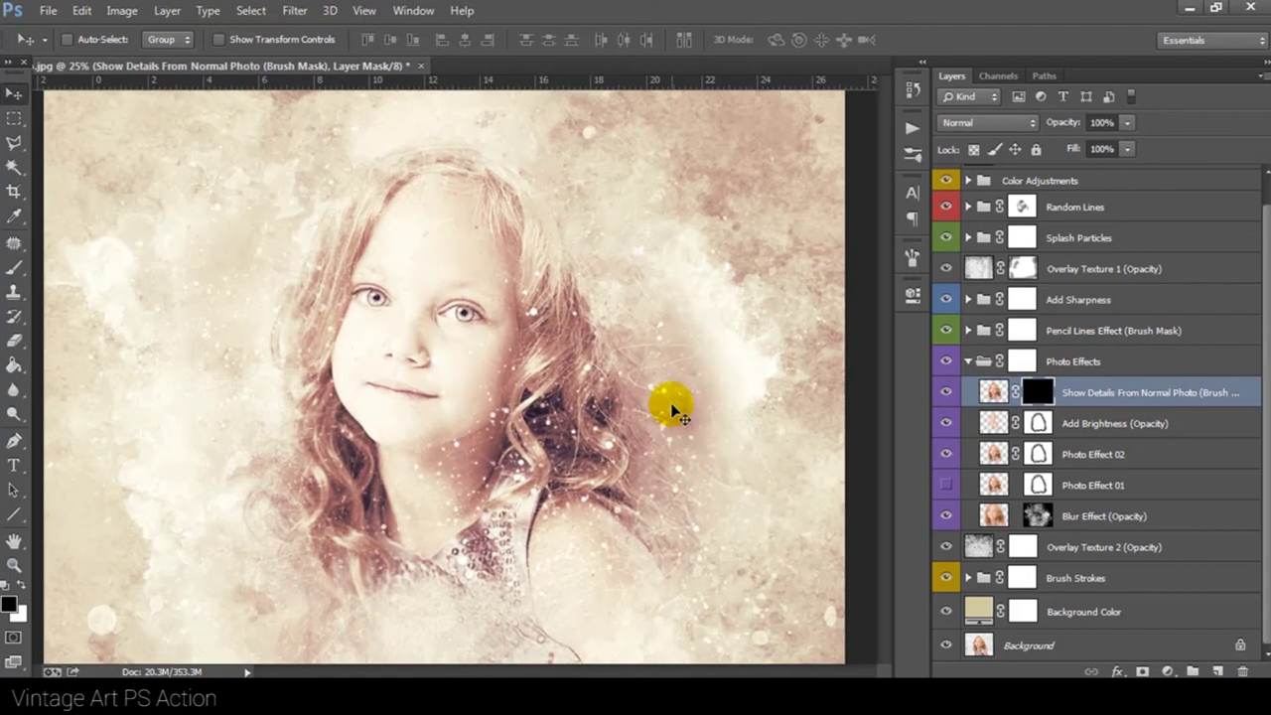
{"action": "key", "text": "ctrl+plus"}
- Paint white over the girl's eyes and face on the mask with a 175 px brush
{"action": "left_click", "coordinate": [14, 268]}
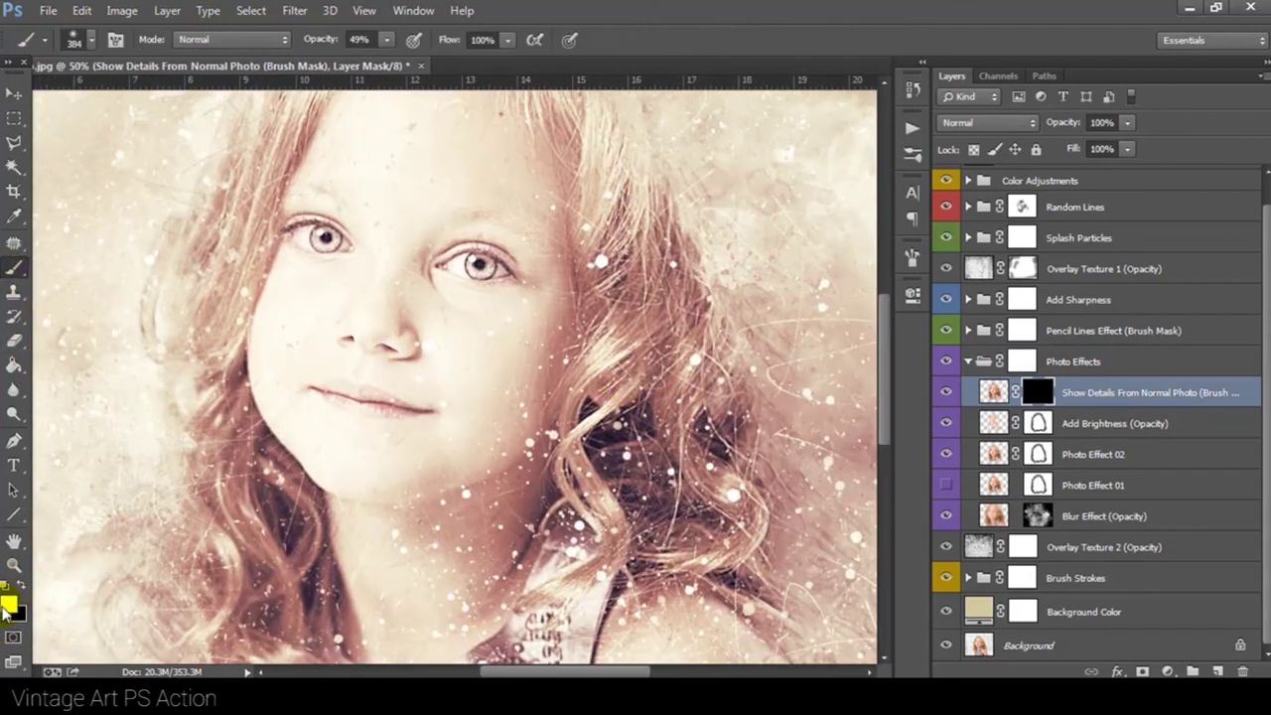
{"action": "right_click", "coordinate": [491, 342]}
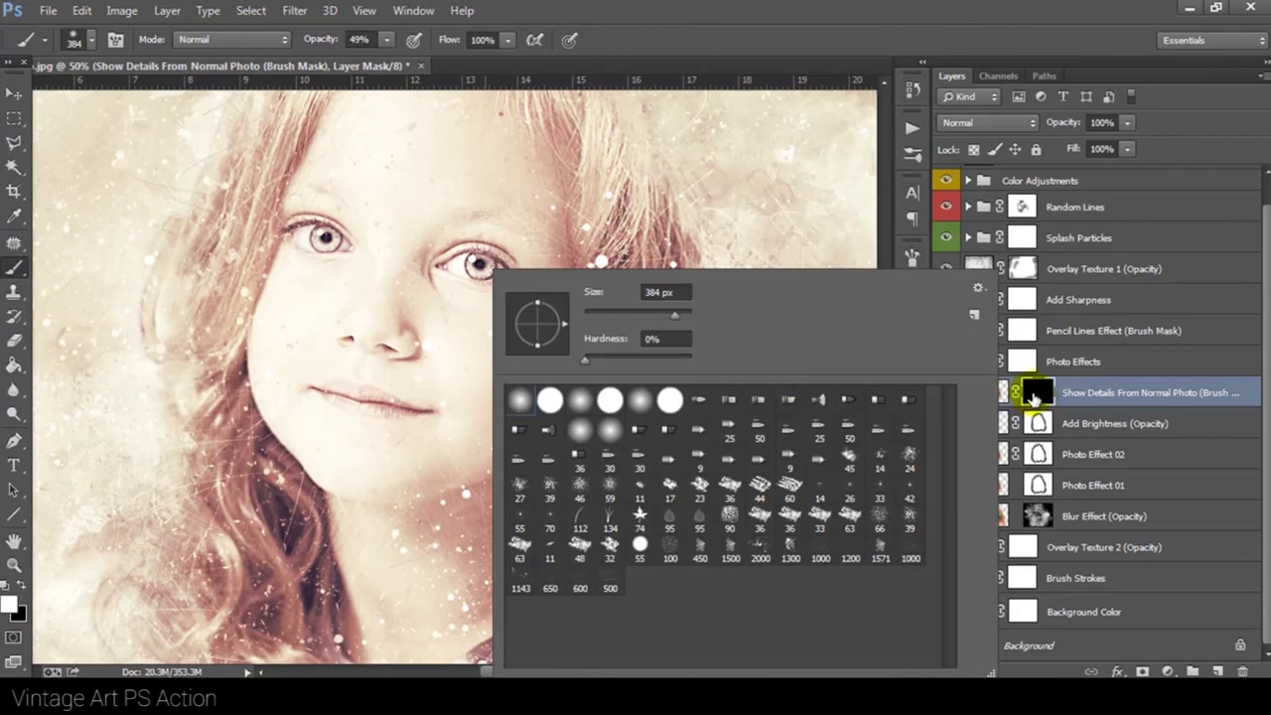
{"action": "left_click", "coordinate": [1035, 395]}
{"action": "key", "text": "bracketleft"}
{"action": "key", "text": "bracketleft"}
{"action": "key", "text": "bracketleft"}
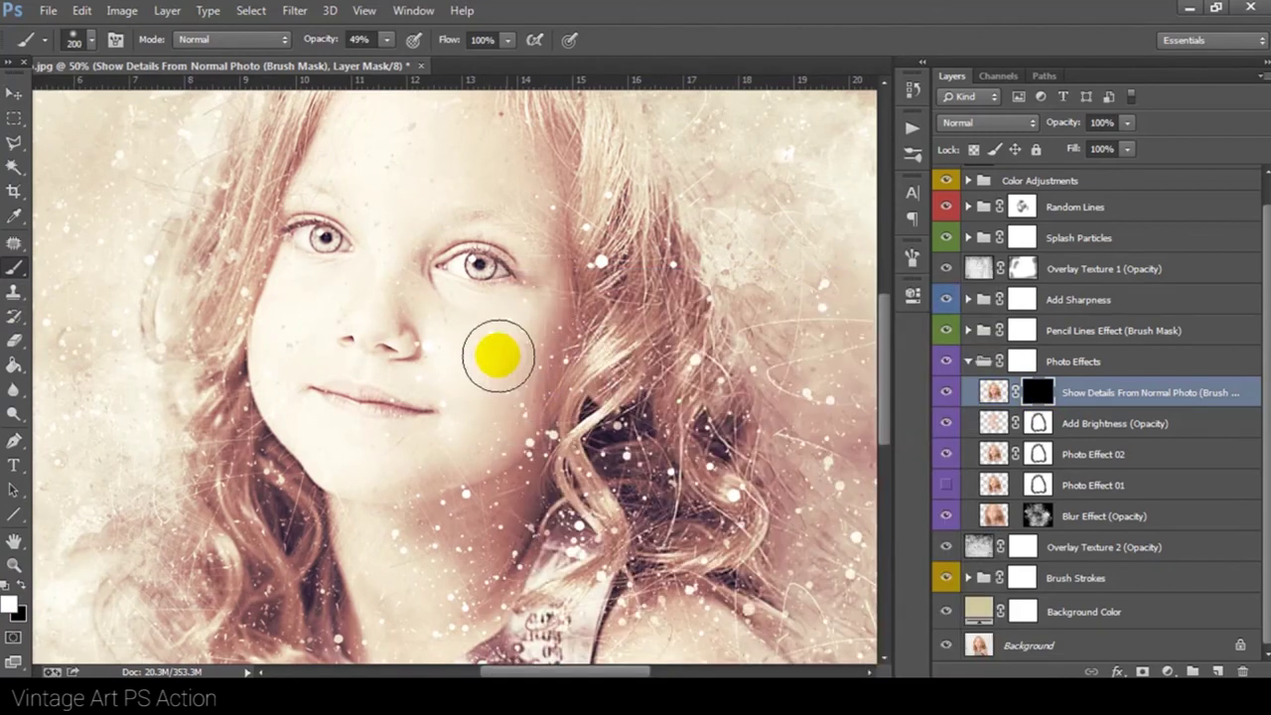
{"action": "left_click_drag", "start_coordinate": [467, 267], "coordinate": [499, 303]}
{"action": "mouse_move", "coordinate": [308, 239]}
{"action": "left_mouse_down"}
{"action": "mouse_move", "coordinate": [226, 394]}
{"action": "mouse_move", "coordinate": [514, 452]}
{"action": "mouse_move", "coordinate": [518, 586]}
{"action": "mouse_move", "coordinate": [626, 511]}
{"action": "mouse_move", "coordinate": [669, 431]}
{"action": "mouse_move", "coordinate": [605, 487]}
{"action": "mouse_move", "coordinate": [732, 476]}
{"action": "mouse_move", "coordinate": [777, 536]}
{"action": "mouse_move", "coordinate": [664, 471]}
{"action": "mouse_move", "coordinate": [519, 454]}
{"action": "mouse_move", "coordinate": [360, 526]}
{"action": "mouse_move", "coordinate": [311, 468]}
{"action": "mouse_move", "coordinate": [317, 431]}
{"action": "mouse_move", "coordinate": [288, 315]}
{"action": "mouse_move", "coordinate": [346, 317]}
{"action": "mouse_move", "coordinate": [466, 408]}
{"action": "left_mouse_up"}
{"action": "key", "text": "ctrl+minus"}
{"action": "key", "text": "ctrl+minus"}
- Select Add Brightness (Opacity), compare it on and off, and try 50% opacity
{"action": "left_click", "coordinate": [14, 93]}
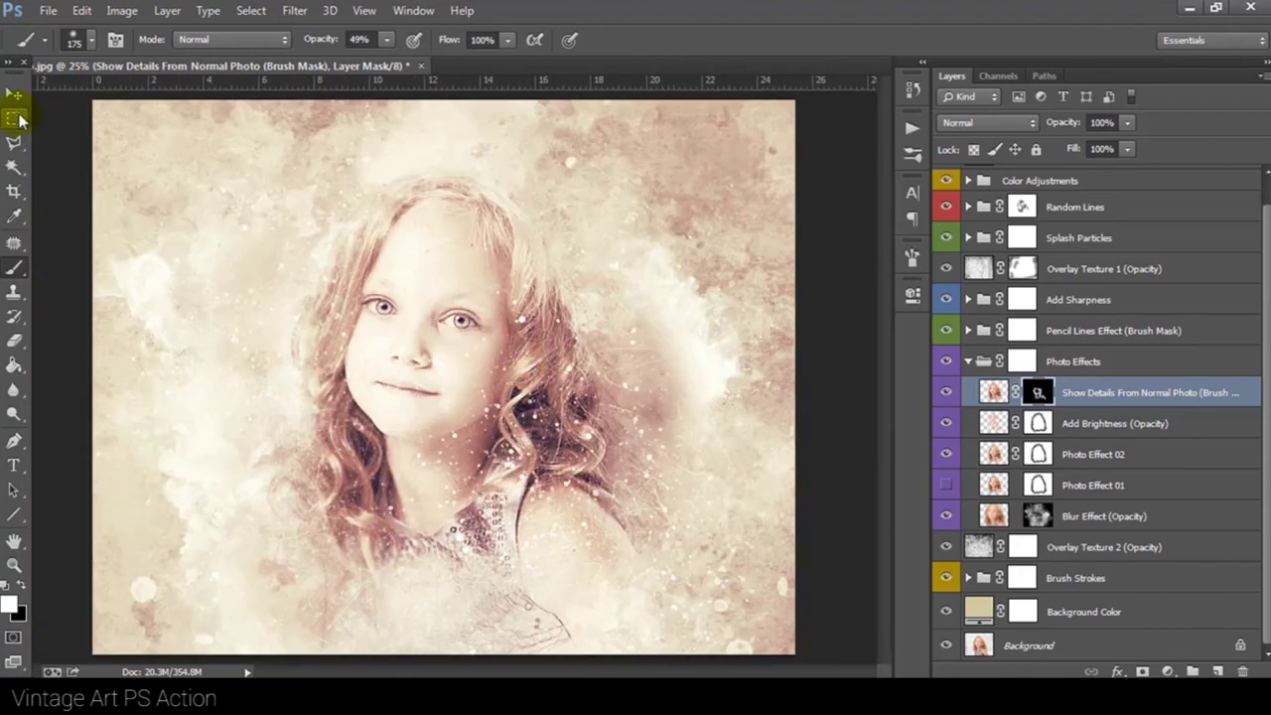
{"action": "left_click", "coordinate": [946, 393]}
{"action": "left_click", "coordinate": [946, 393]}
{"action": "left_click", "coordinate": [992, 423]}
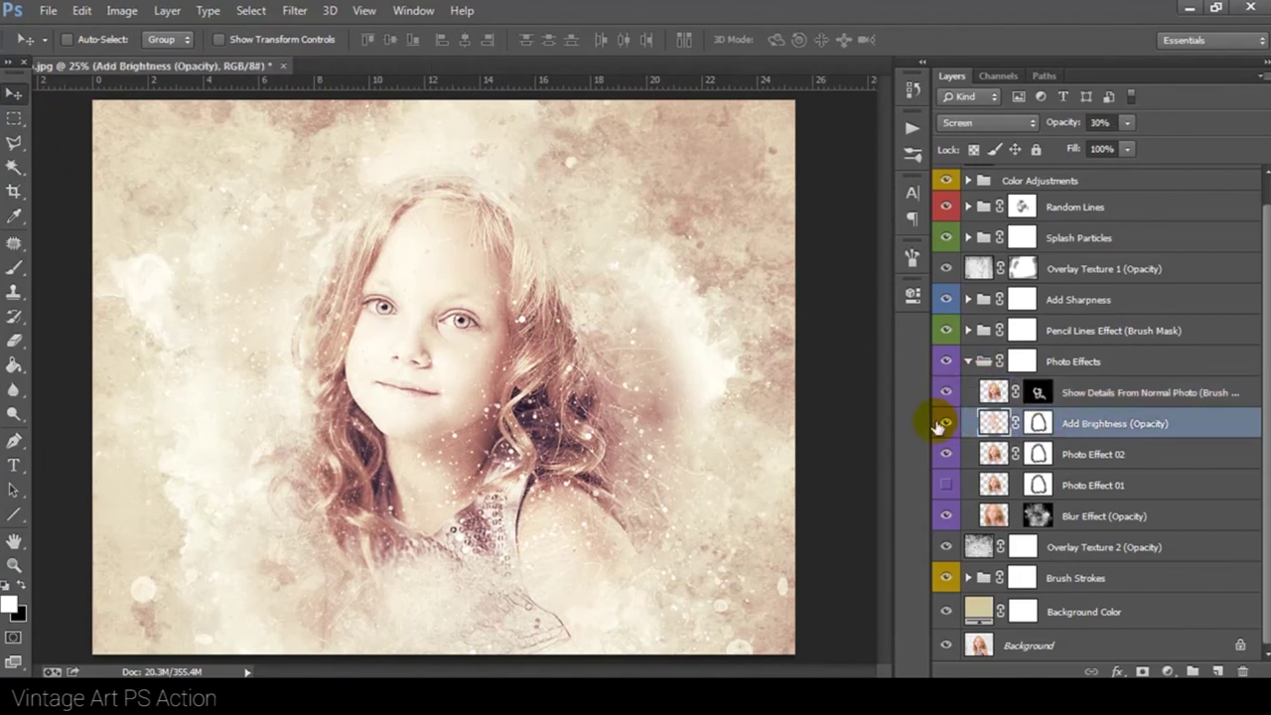
{"action": "left_click", "coordinate": [946, 423]}
{"action": "left_click", "coordinate": [946, 422]}
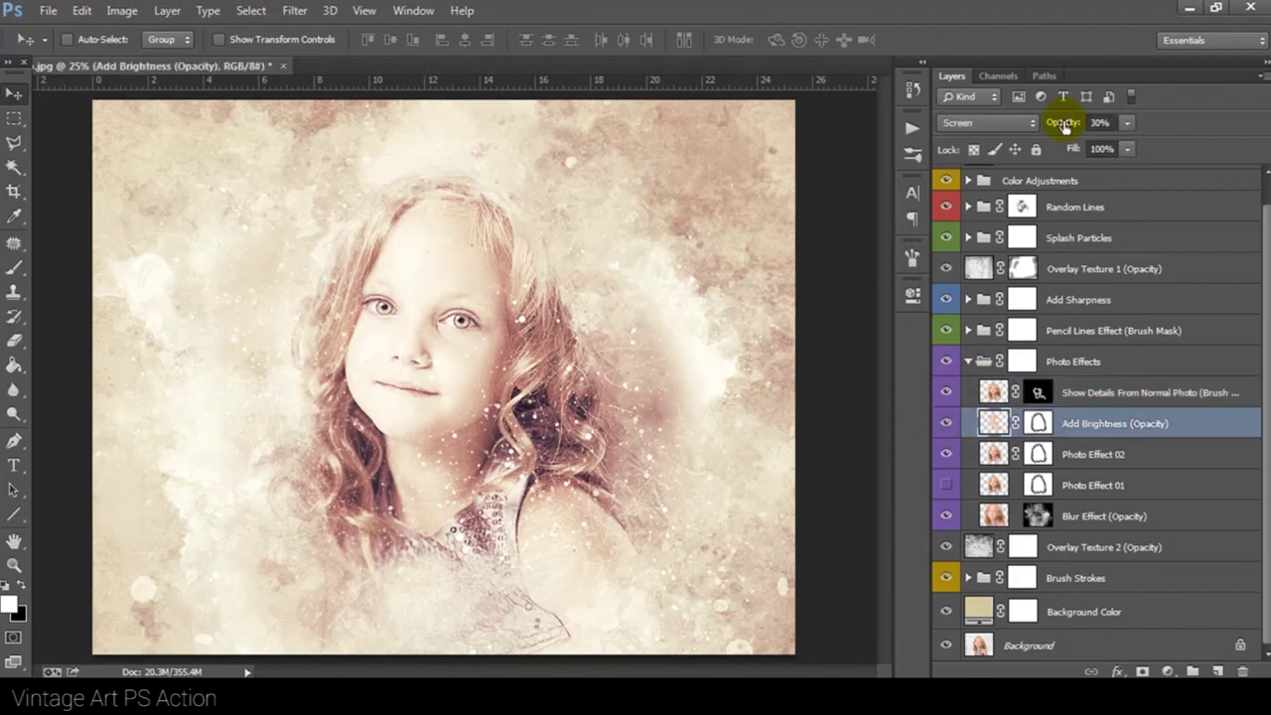
{"action": "type", "text": "50"}
{"action": "key", "text": "Return"}
- Settle Add Brightness (Opacity) at 20% opacity, then select and hide Photo Effect 02 to compare
{"action": "left_click", "coordinate": [946, 423]}
{"action": "left_click", "coordinate": [946, 423]}
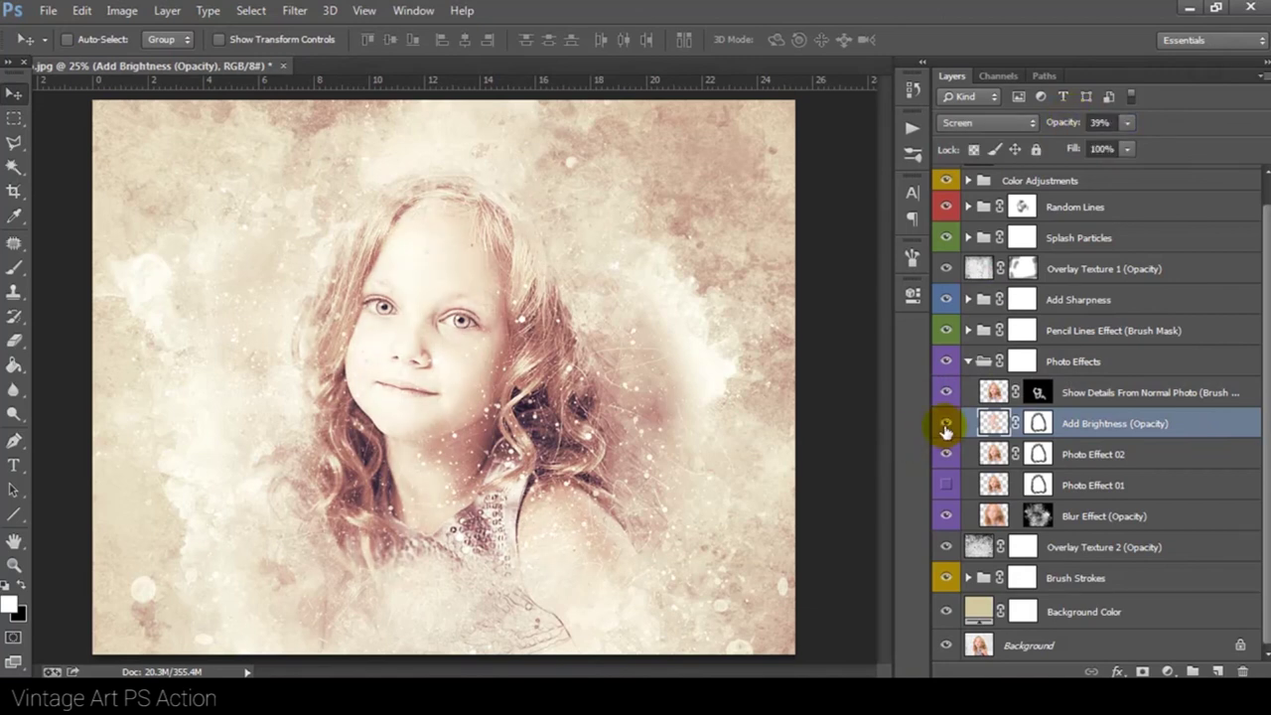
{"action": "type", "text": "20"}
{"action": "key", "text": "Return"}
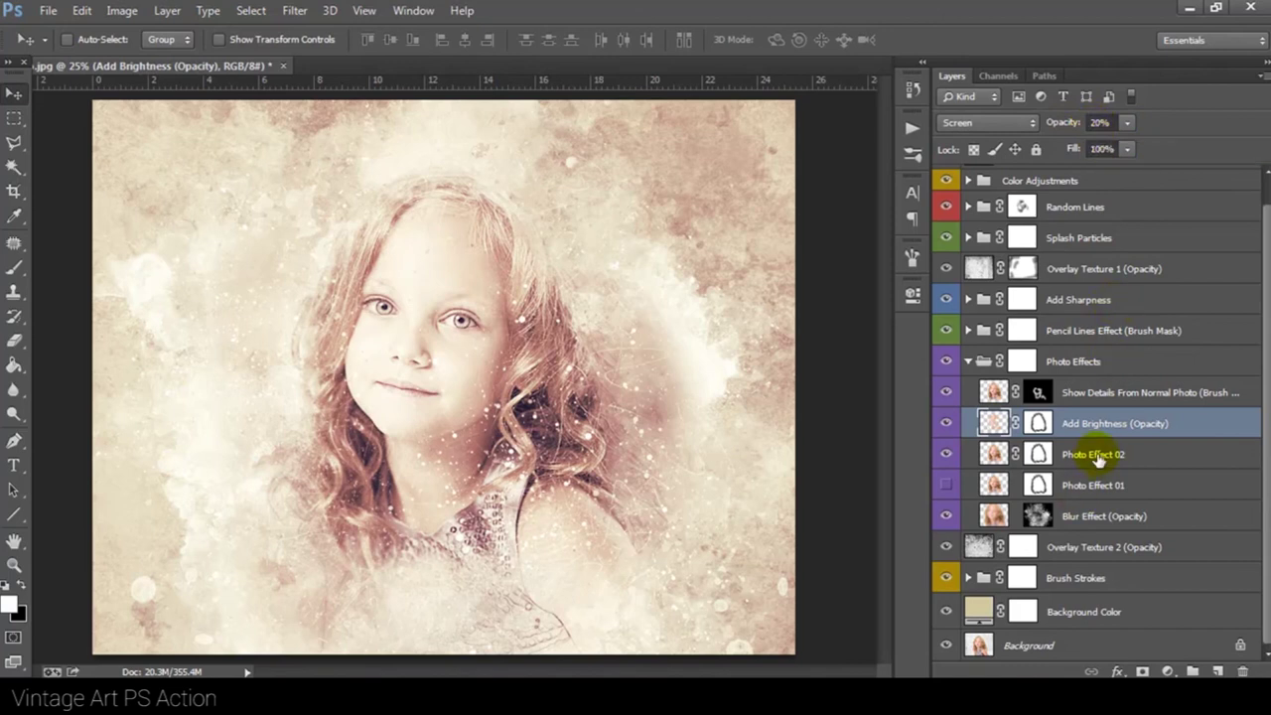
{"action": "left_click", "coordinate": [1096, 457]}
{"action": "left_click", "coordinate": [945, 456]}
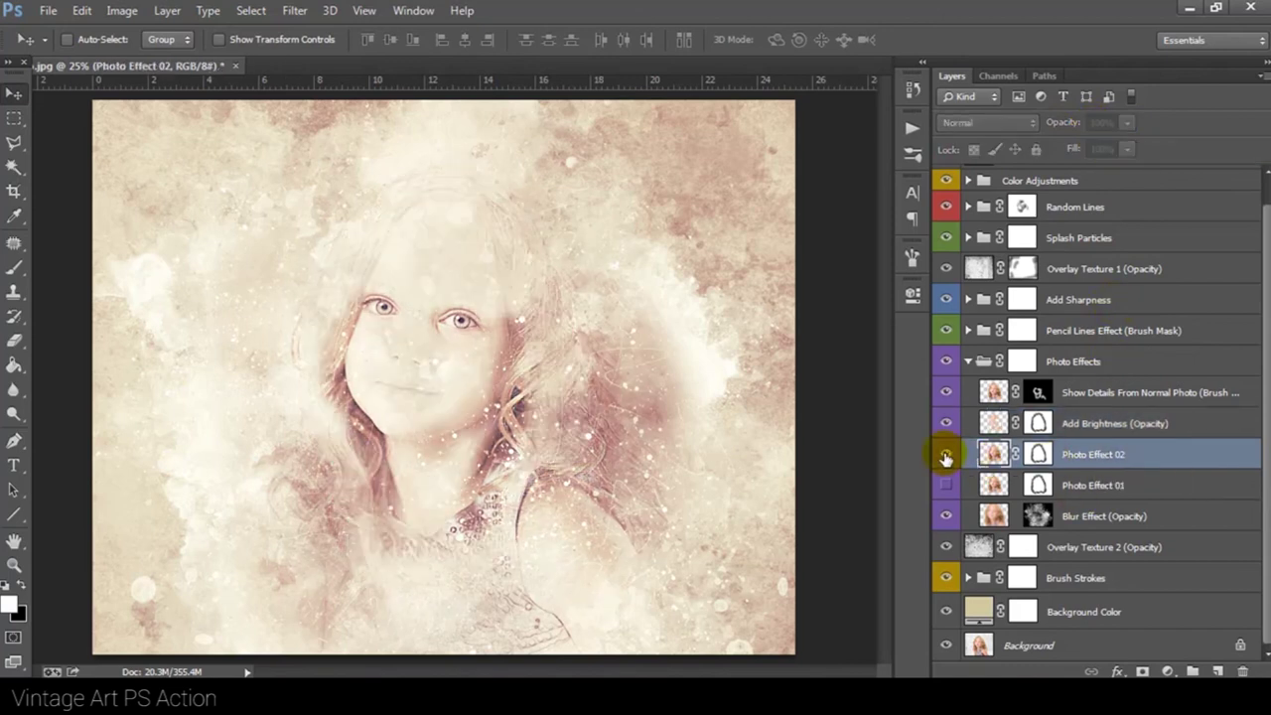
- Show Photo Effect 02 at about 81% and Photo Effect 01 at about 69% opacity
{"action": "left_click", "coordinate": [945, 456]}
{"action": "left_click_drag", "start_coordinate": [1055, 124], "coordinate": [1035, 124]}
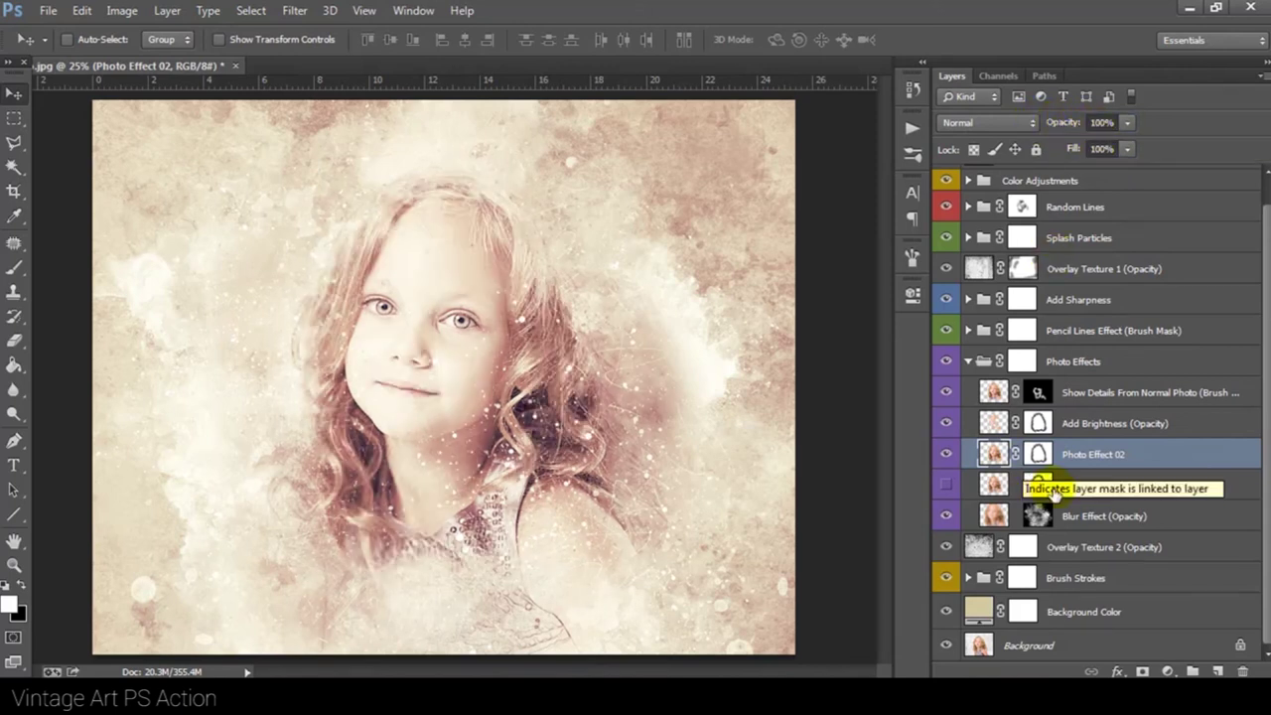
{"action": "left_click", "coordinate": [1092, 484]}
{"action": "left_click", "coordinate": [945, 454]}
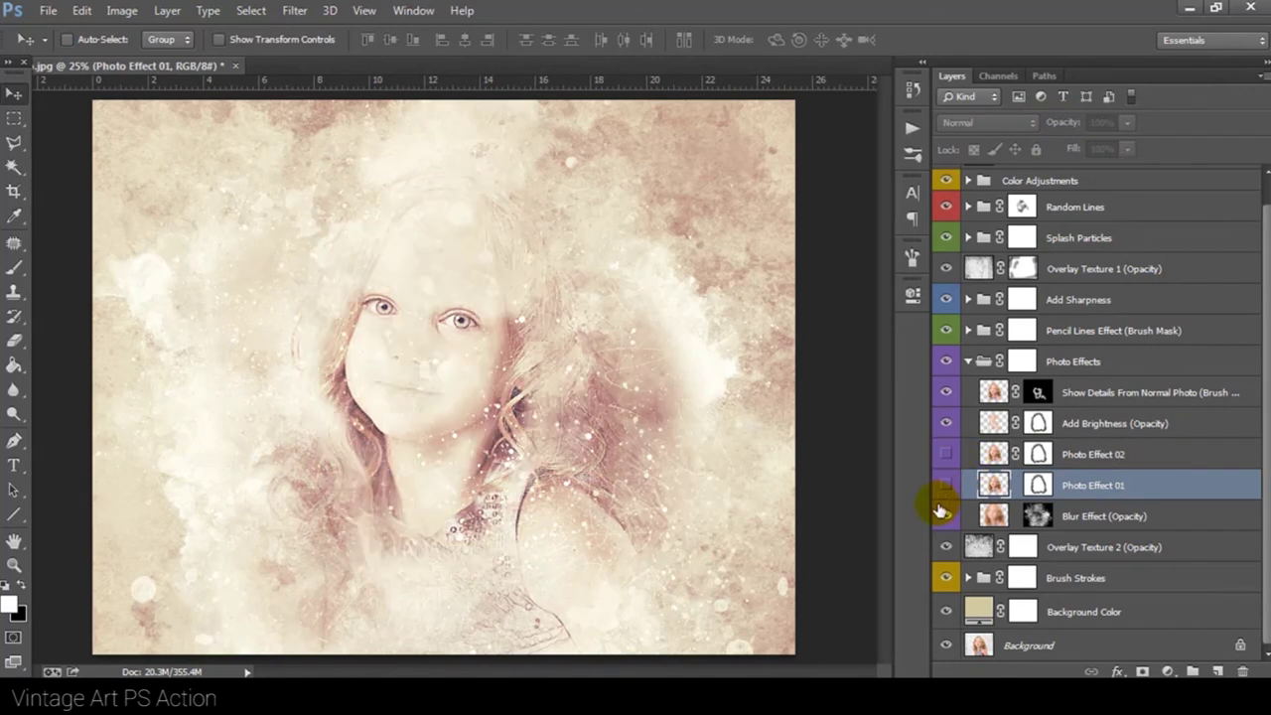
{"action": "left_click", "coordinate": [945, 485]}
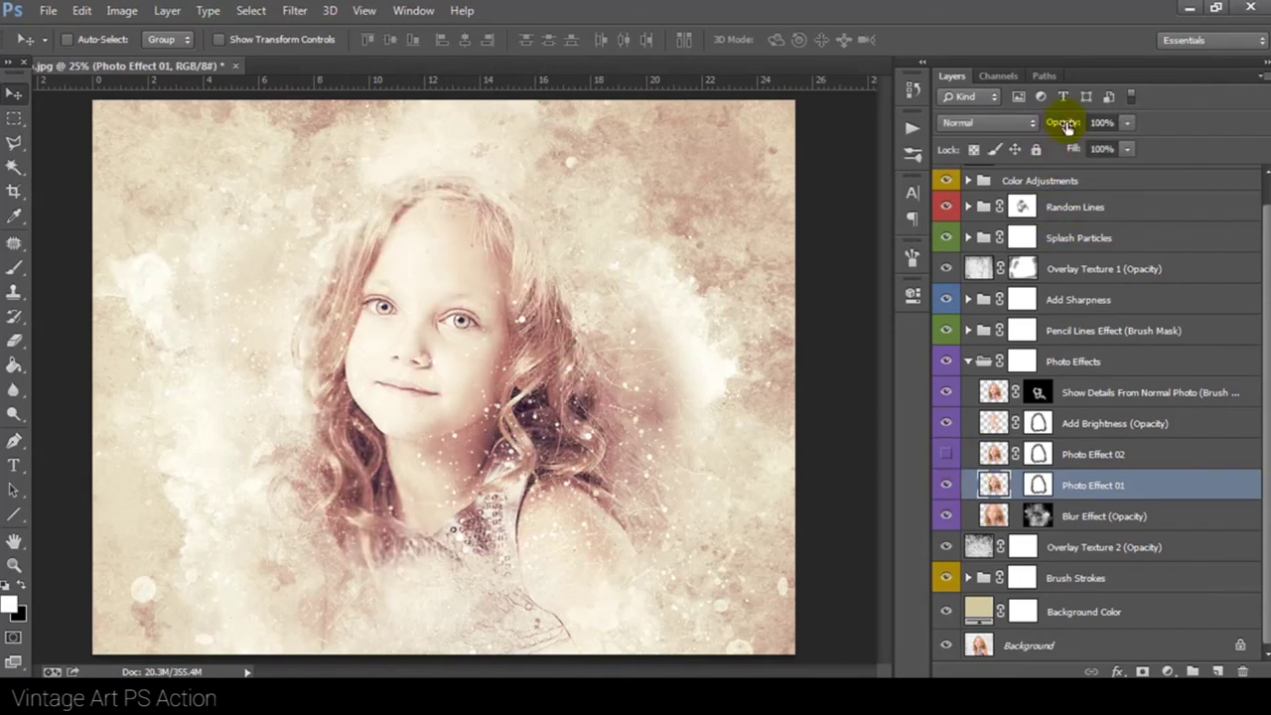
{"action": "left_click_drag", "start_coordinate": [1047, 126], "coordinate": [1035, 126]}
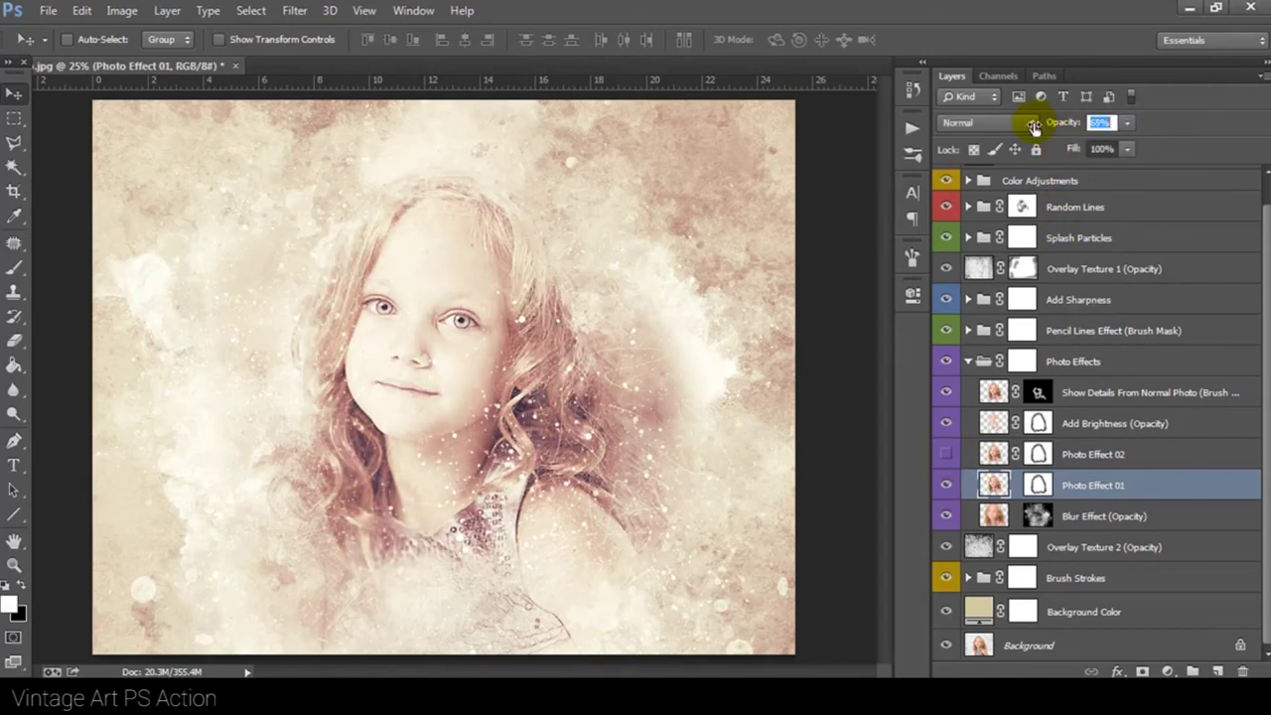
{"action": "left_click", "coordinate": [1092, 454]}
{"action": "left_click", "coordinate": [946, 454]}
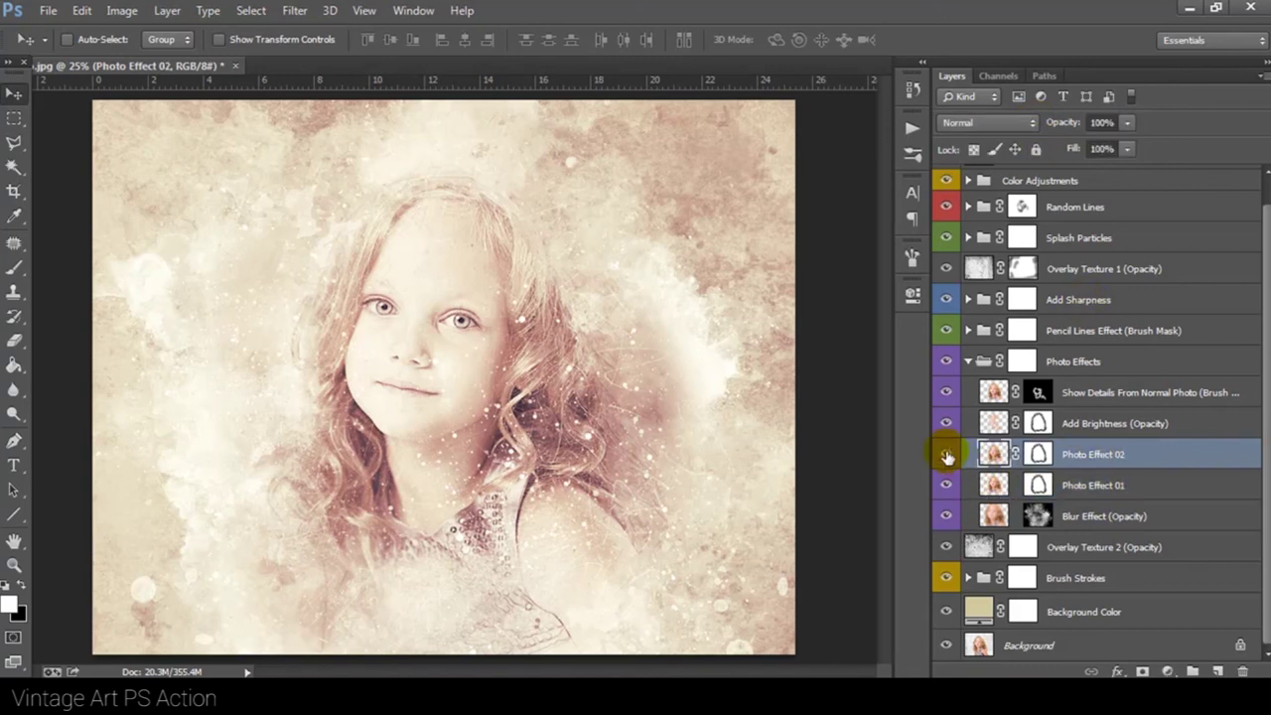
- Compare Blur Effect (Opacity) on and off, collapse Photo Effects, and select Overlay Texture 2
{"action": "left_click", "coordinate": [1104, 516]}
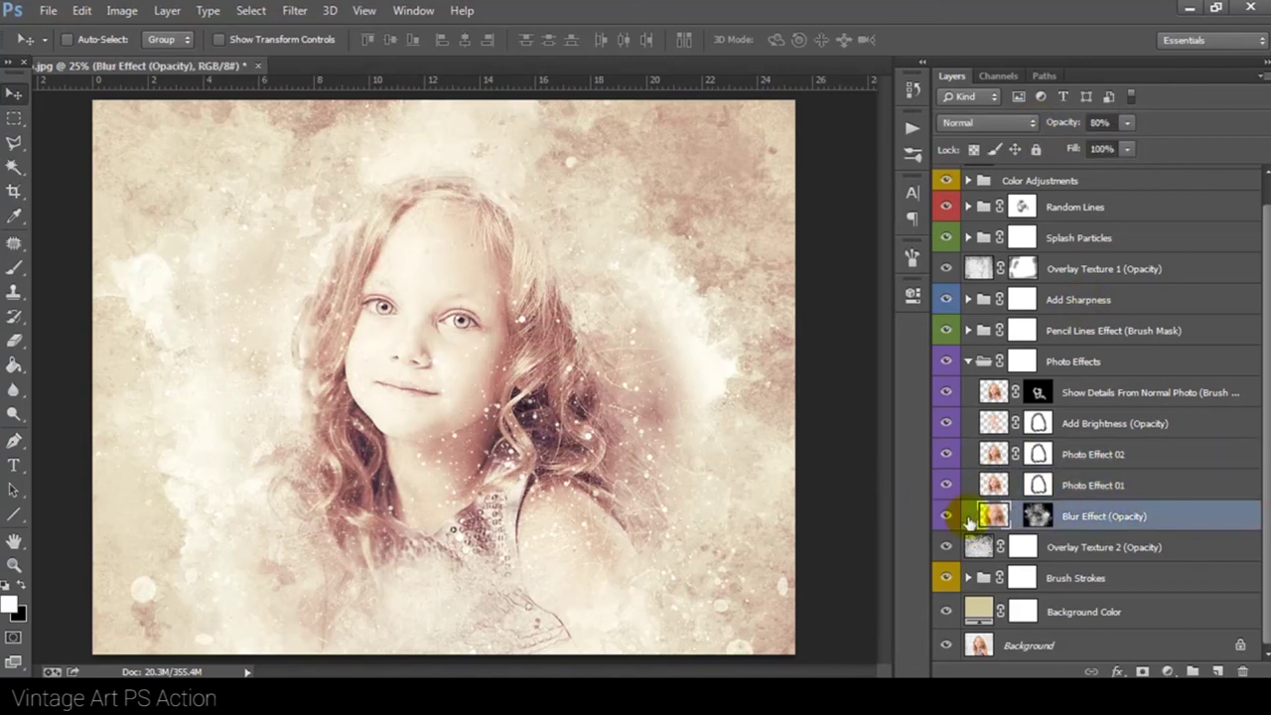
{"action": "left_click", "coordinate": [945, 516]}
{"action": "left_click", "coordinate": [945, 516]}
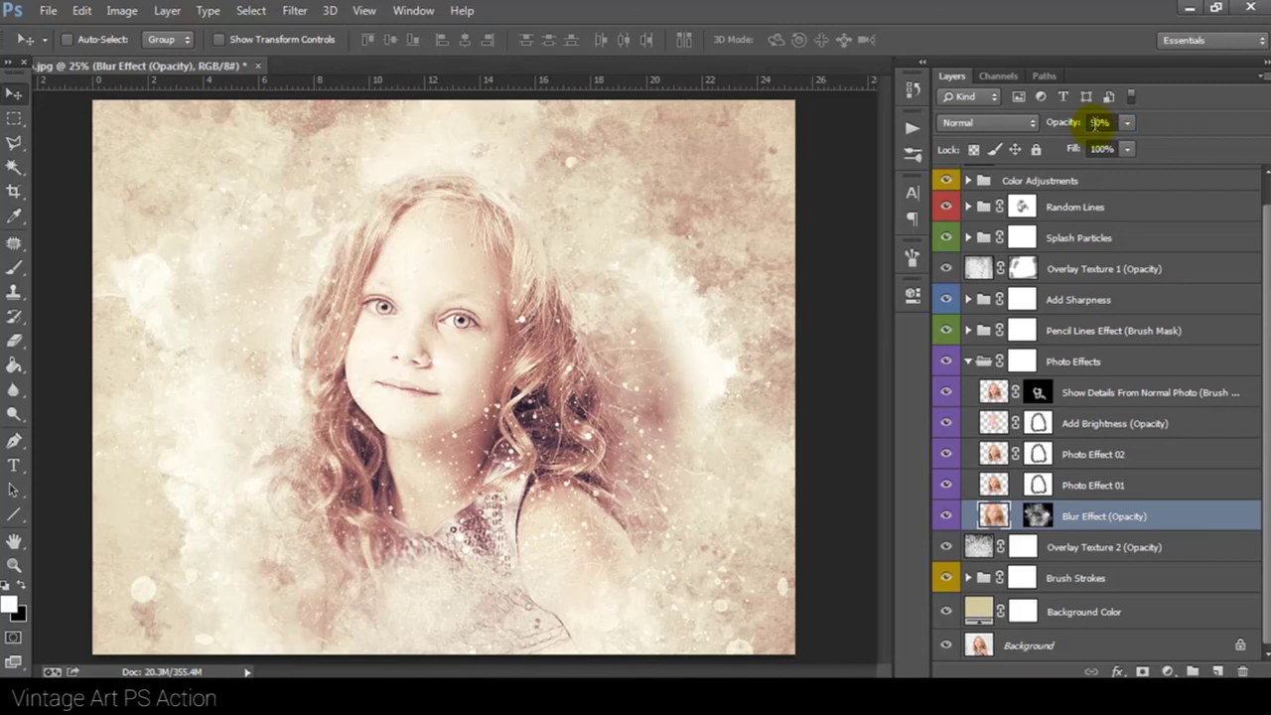
{"action": "left_click", "coordinate": [978, 362]}
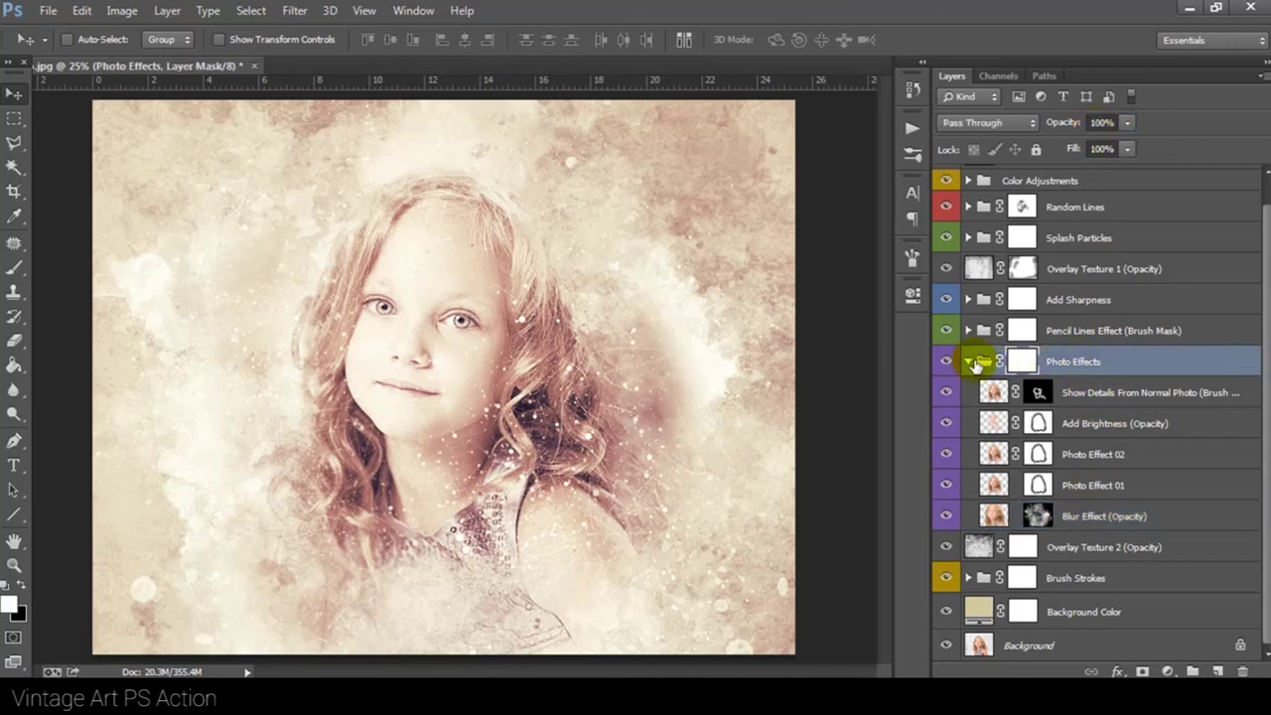
{"action": "left_click", "coordinate": [982, 364]}
{"action": "left_click", "coordinate": [969, 363]}
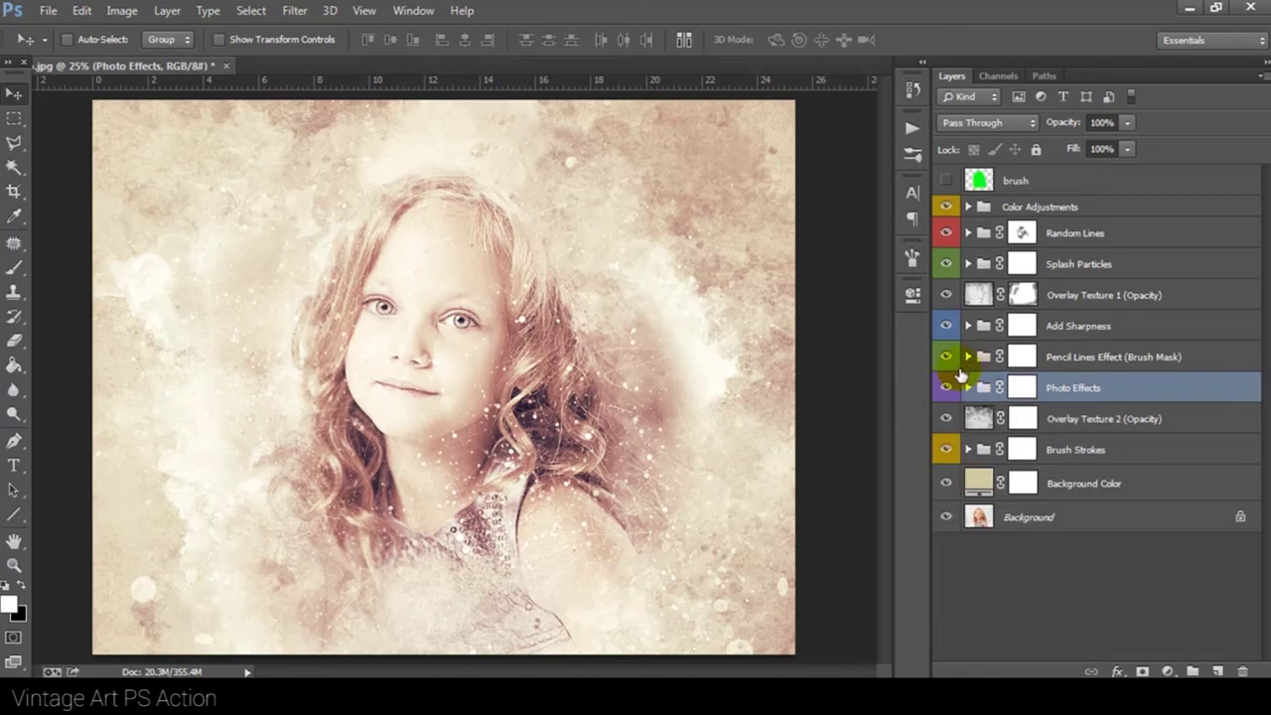
{"action": "left_click", "coordinate": [1064, 420]}
- Compare Overlay Texture 2 on and off, then expand and compare the Brush Strokes group
{"action": "left_click", "coordinate": [945, 419]}
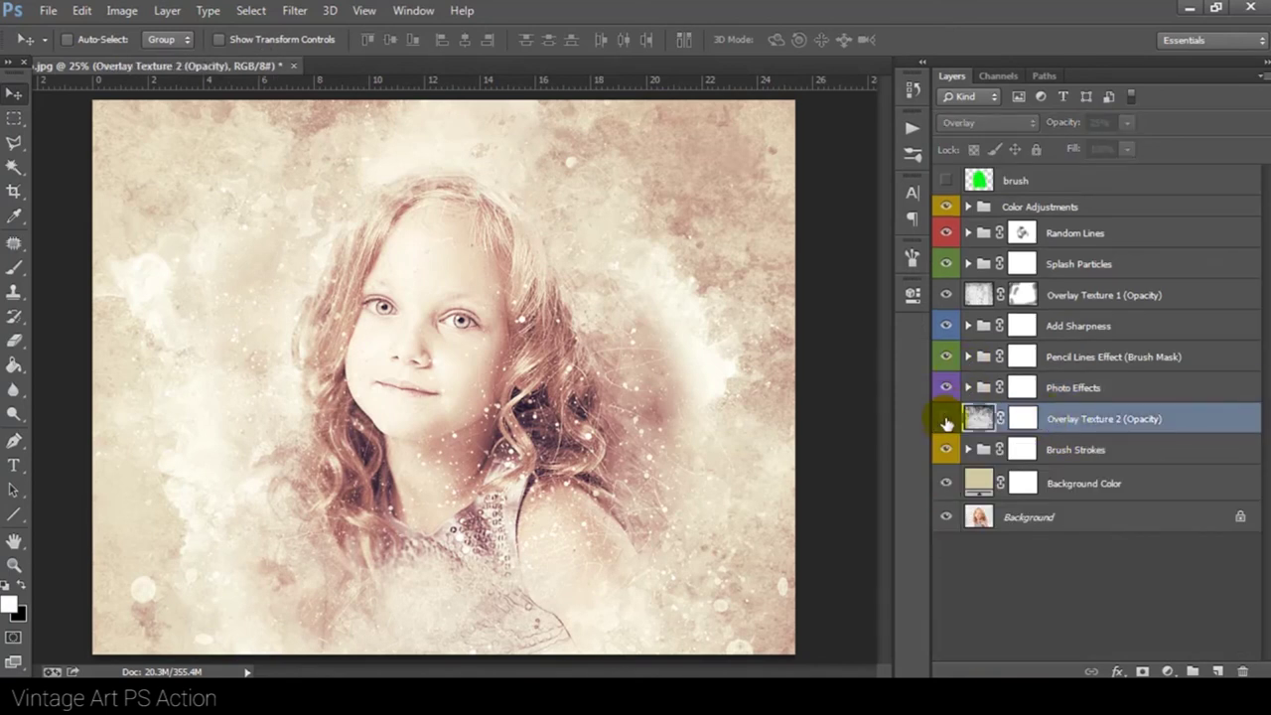
{"action": "left_click", "coordinate": [946, 419]}
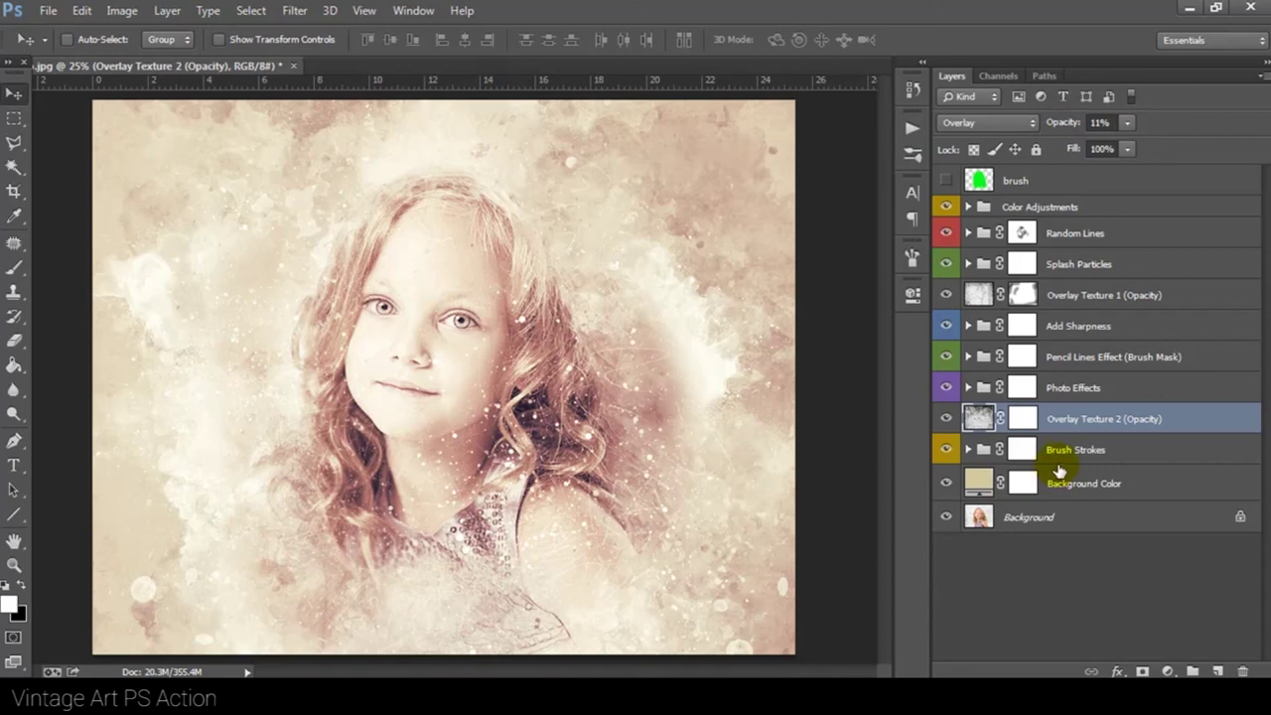
{"action": "left_click", "coordinate": [980, 463]}
{"action": "left_click", "coordinate": [973, 453]}
{"action": "scroll", "coordinate": [973, 452], "scroll_direction": "down", "scroll_amount": 3}
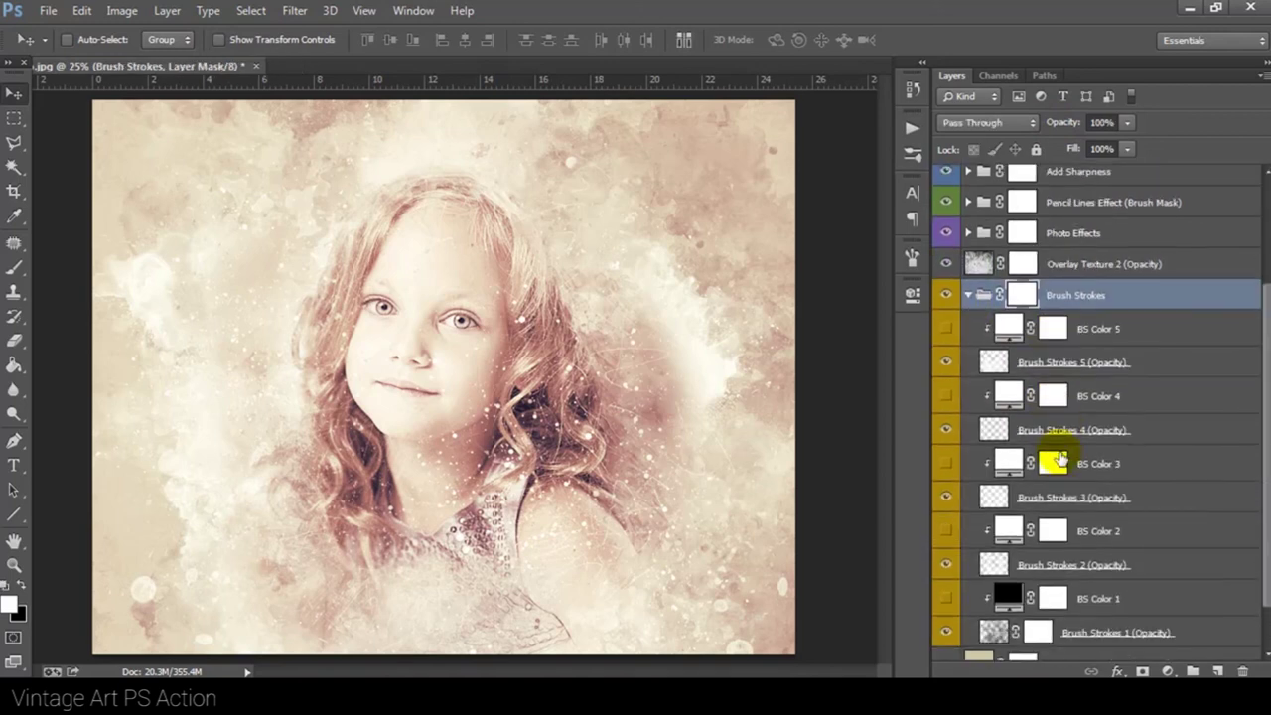
{"action": "left_click", "coordinate": [946, 295]}
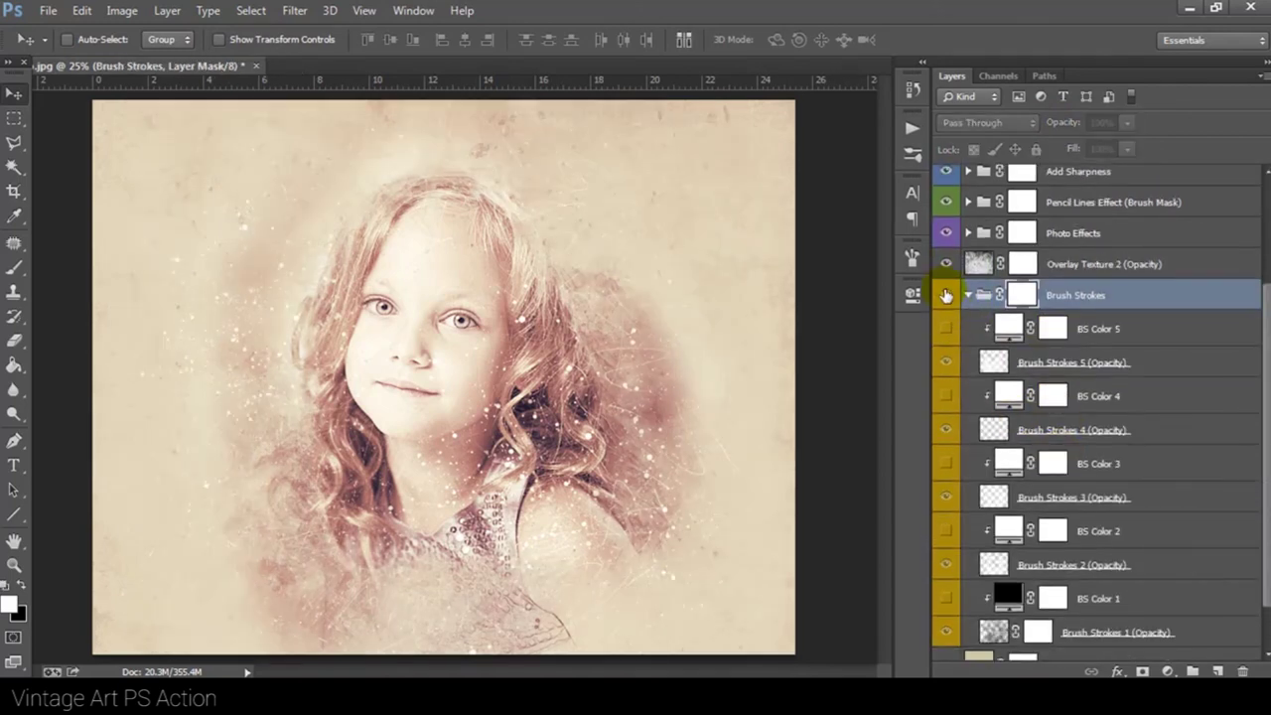
{"action": "left_click", "coordinate": [946, 295]}
- Show Brush Strokes 5 and scale it up beyond the image edges
{"action": "left_click", "coordinate": [1033, 364]}
{"action": "left_click", "coordinate": [945, 362]}
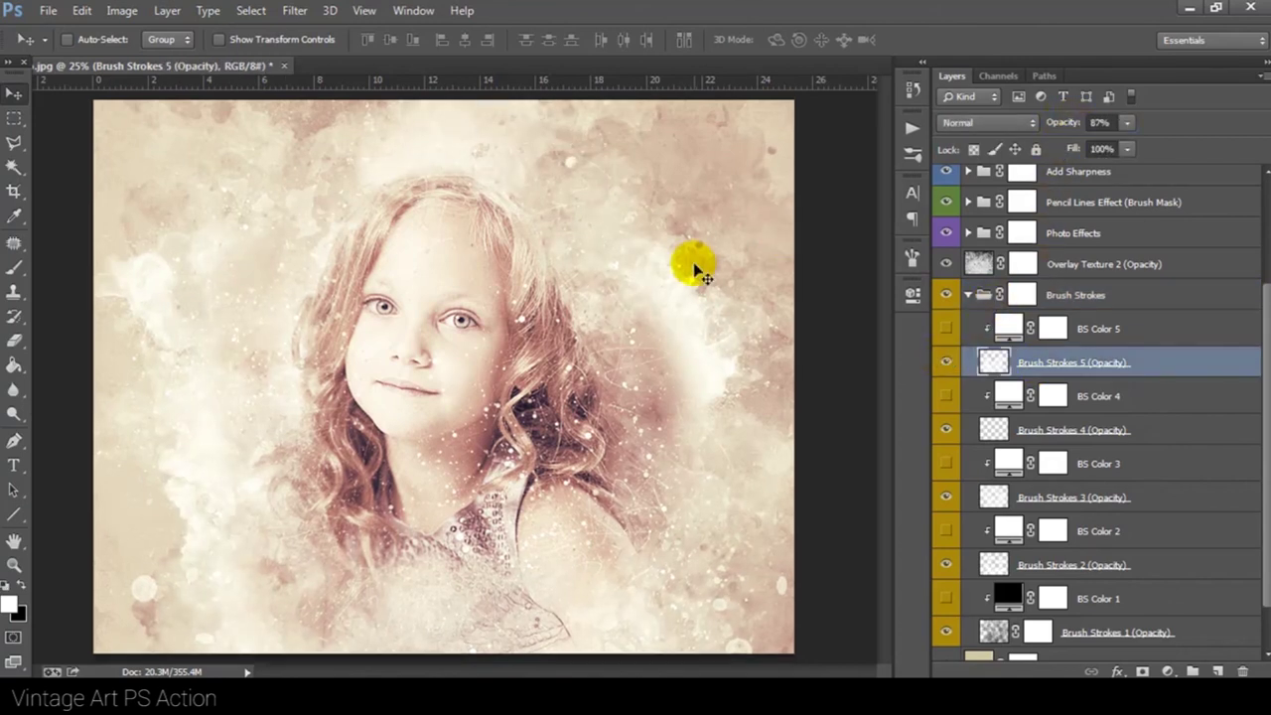
{"action": "key", "text": "ctrl+minus"}
{"action": "key", "text": "ctrl+t"}
{"action": "left_click_drag", "start_coordinate": [672, 197], "coordinate": [736, 147]}
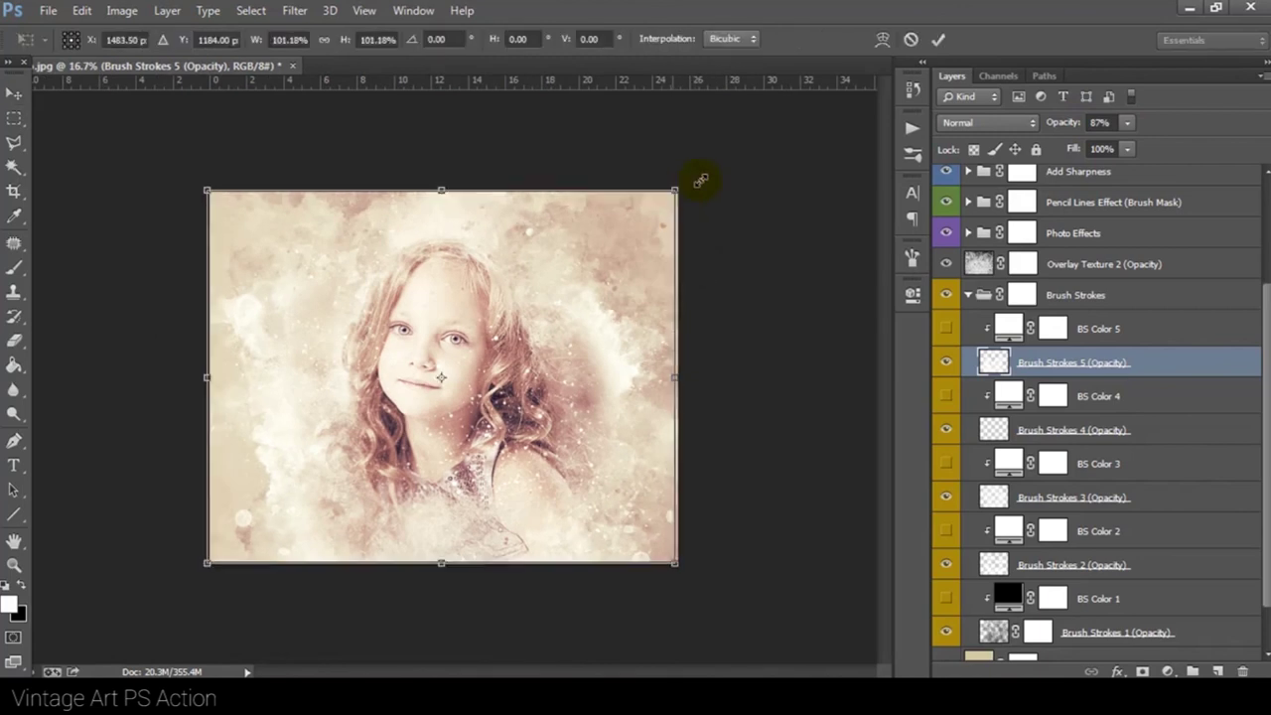
{"action": "double_click", "coordinate": [646, 227]}
{"action": "key", "text": "ctrl+plus"}
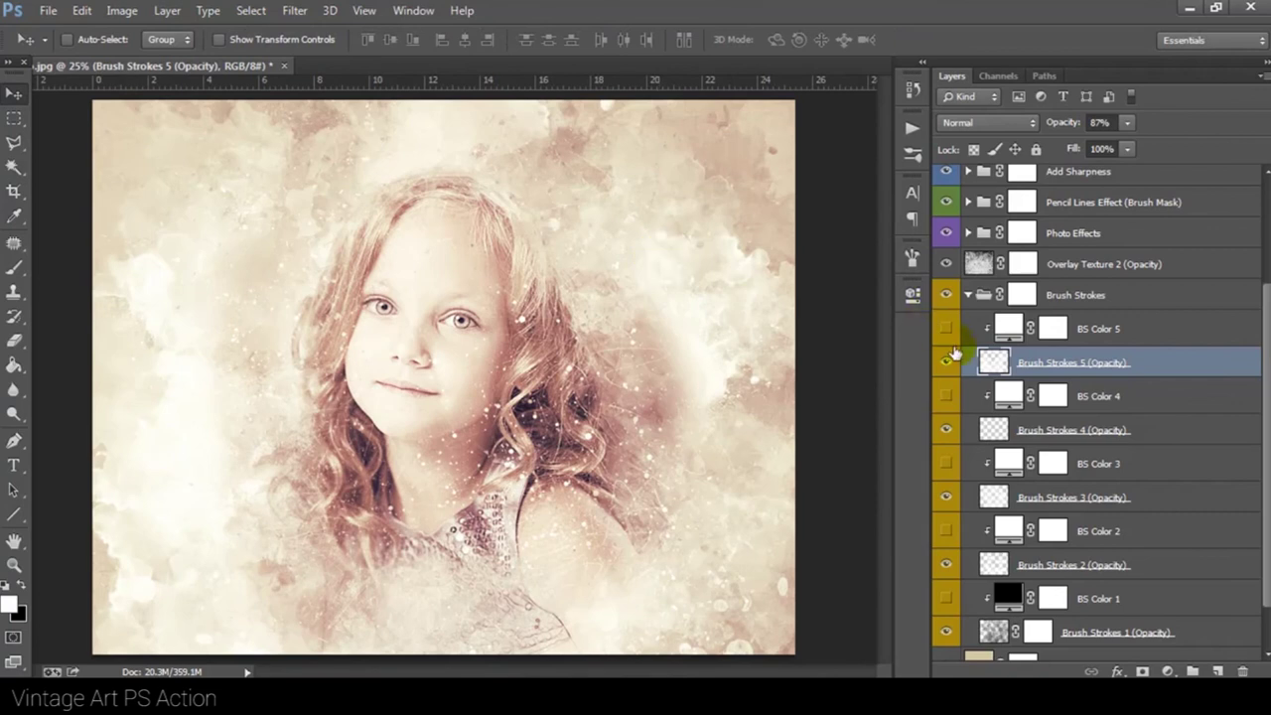
- Try teal shades for BS Color 5, discard the change, and hide that layer
{"action": "double_click", "coordinate": [1015, 336]}
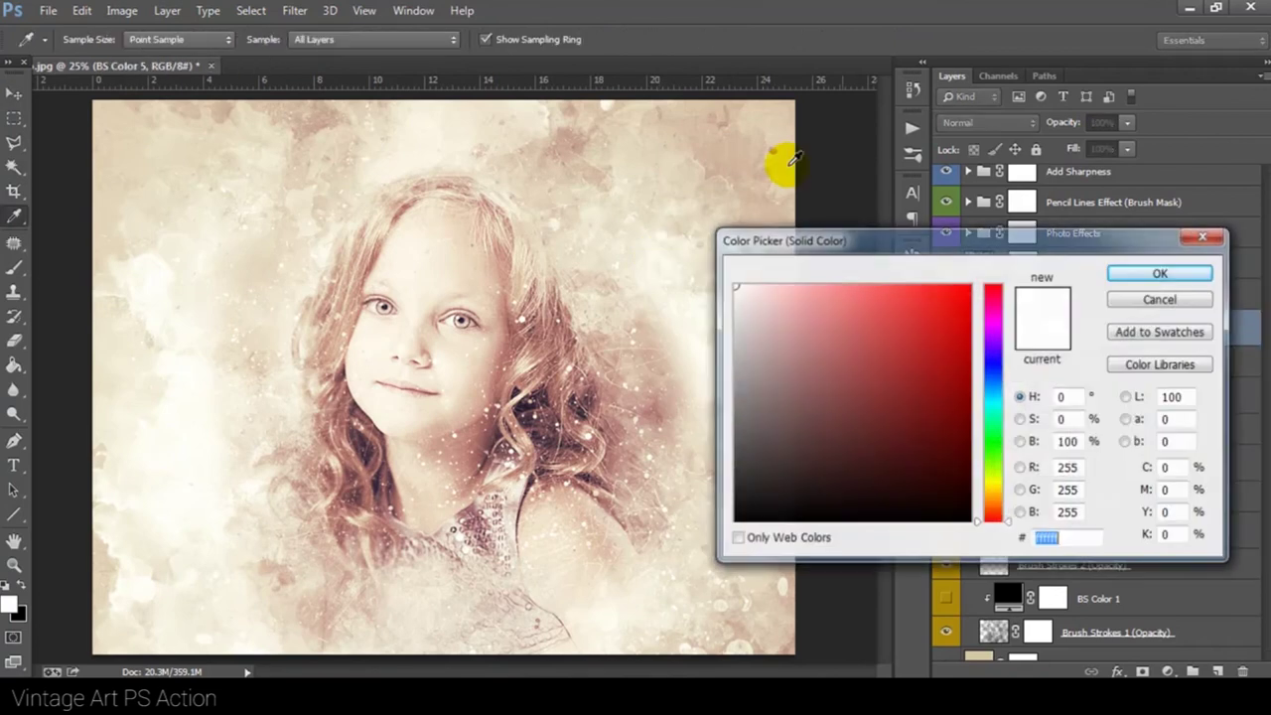
{"action": "left_click_drag", "start_coordinate": [738, 128], "coordinate": [742, 162]}
{"action": "left_click_drag", "start_coordinate": [765, 339], "coordinate": [771, 428]}
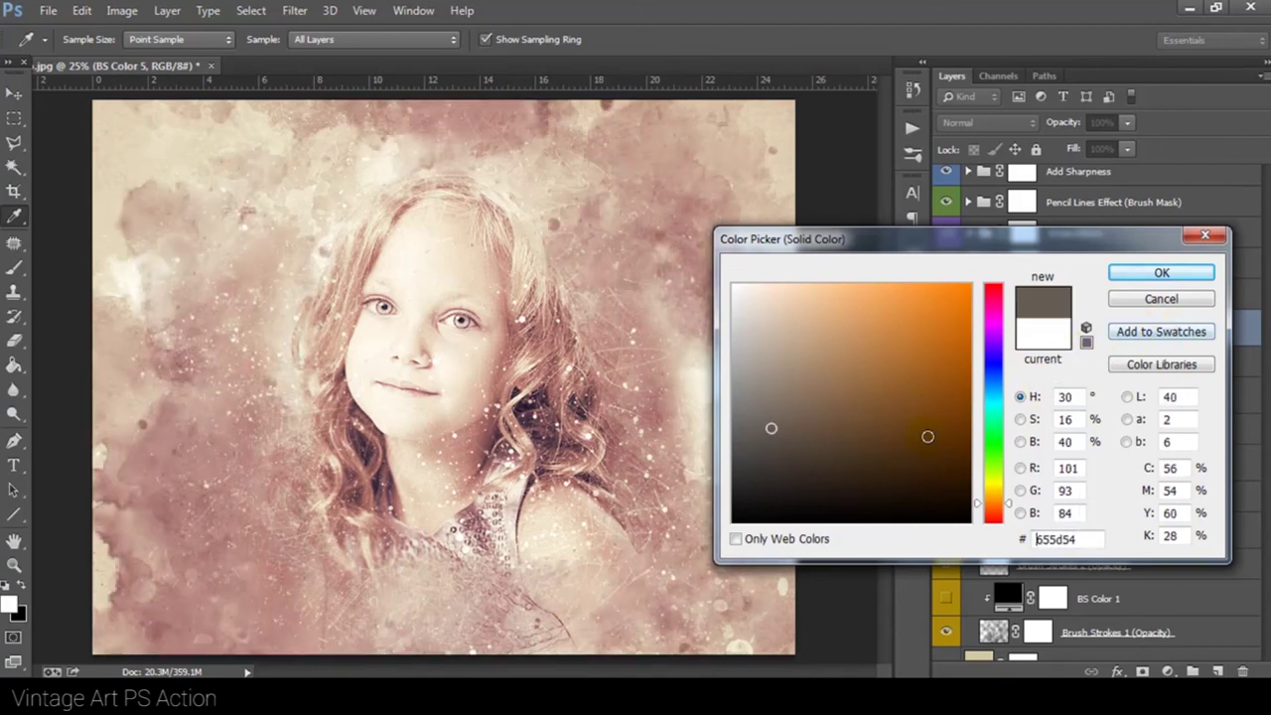
{"action": "left_click_drag", "start_coordinate": [993, 422], "coordinate": [993, 412]}
{"action": "left_click", "coordinate": [831, 420]}
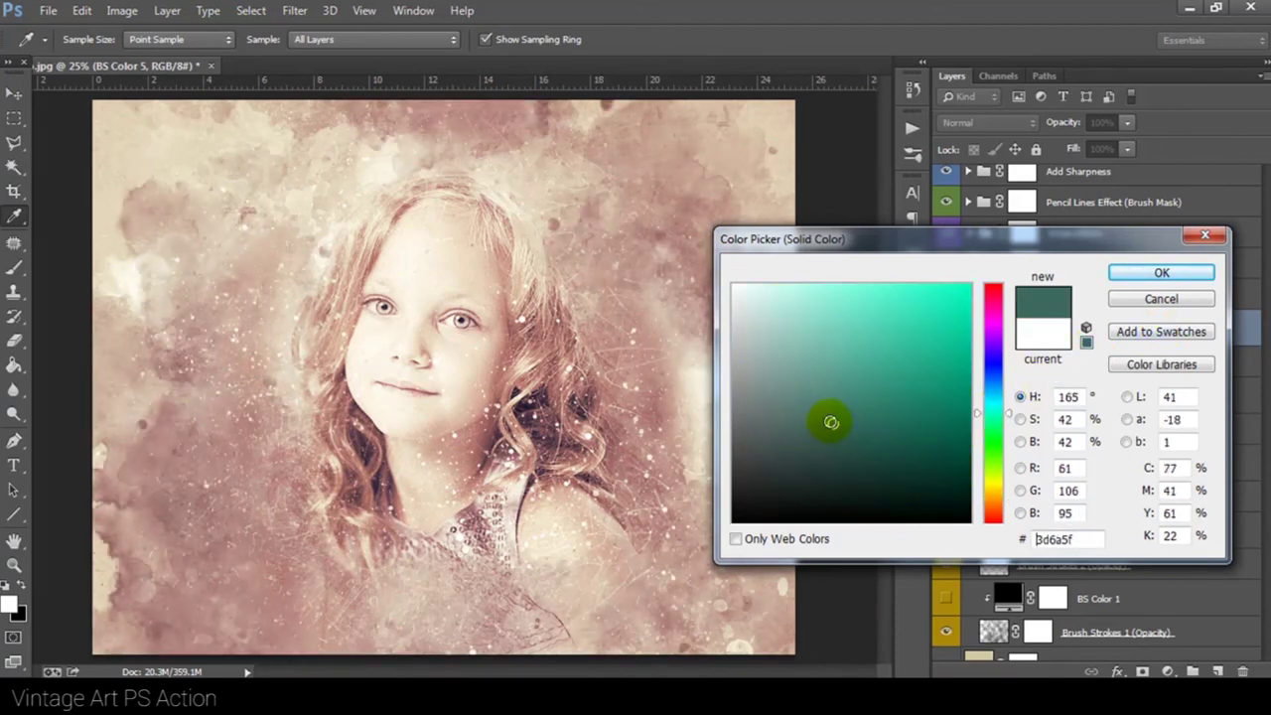
{"action": "left_click", "coordinate": [760, 402]}
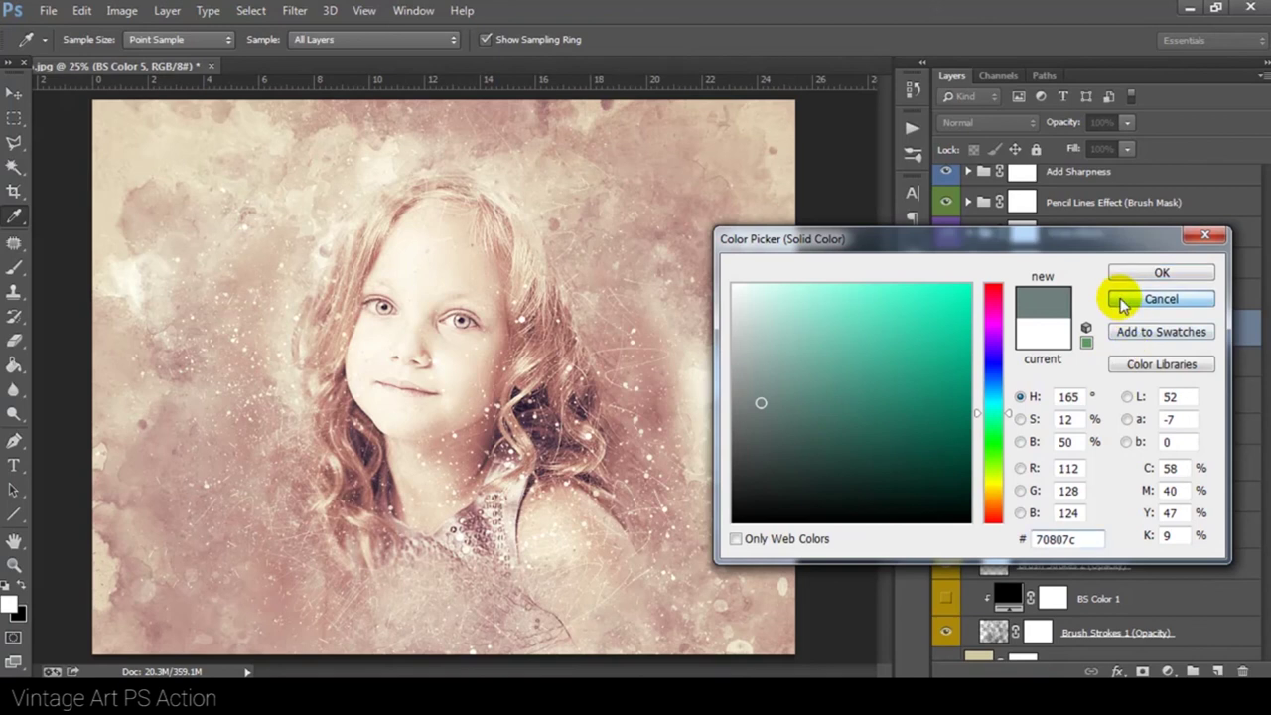
{"action": "left_click", "coordinate": [1151, 298]}
{"action": "left_click", "coordinate": [945, 329]}
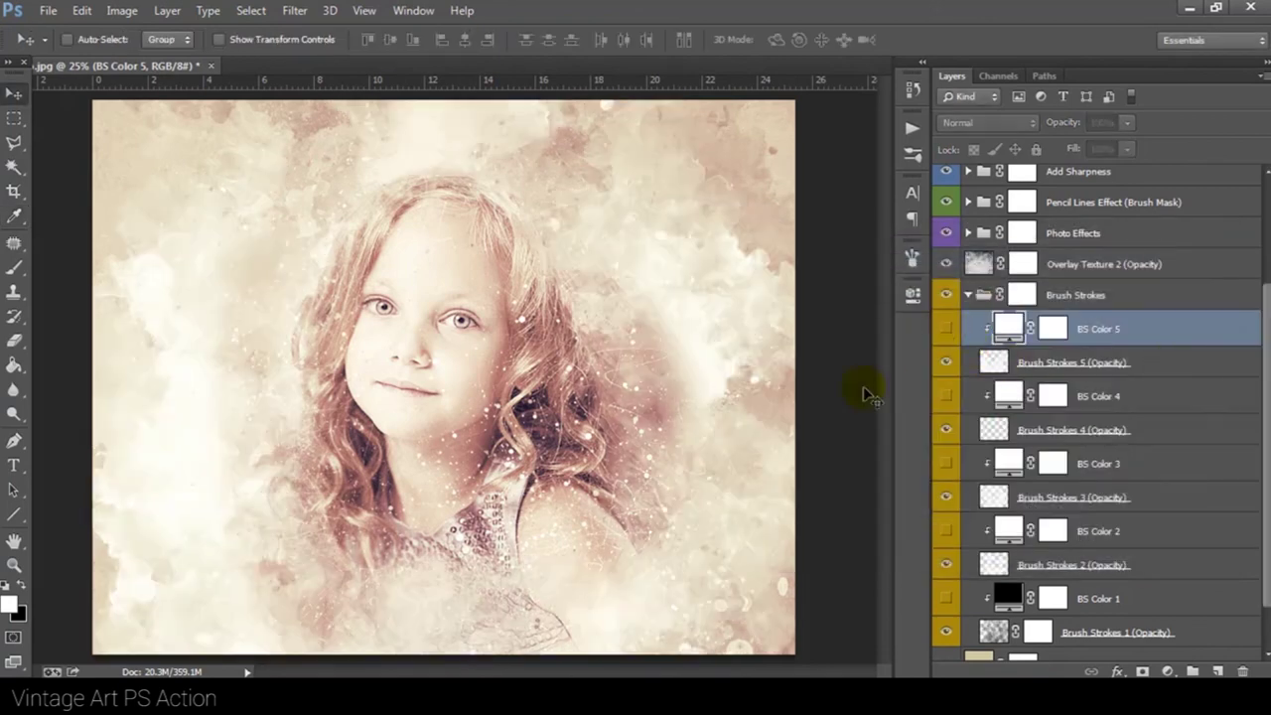
- Enlarge Brush Strokes 4 to about 116%
{"action": "left_click", "coordinate": [1080, 431]}
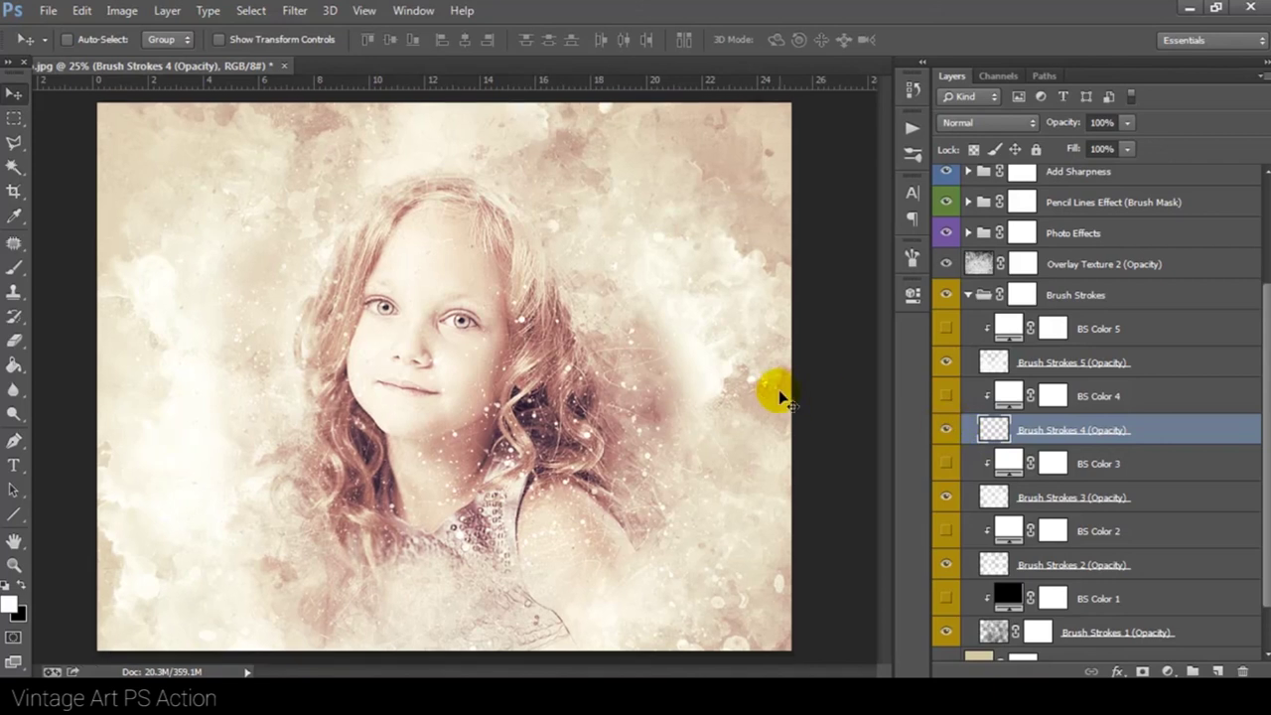
{"action": "key", "text": "ctrl+minus"}
{"action": "key", "text": "ctrl+t"}
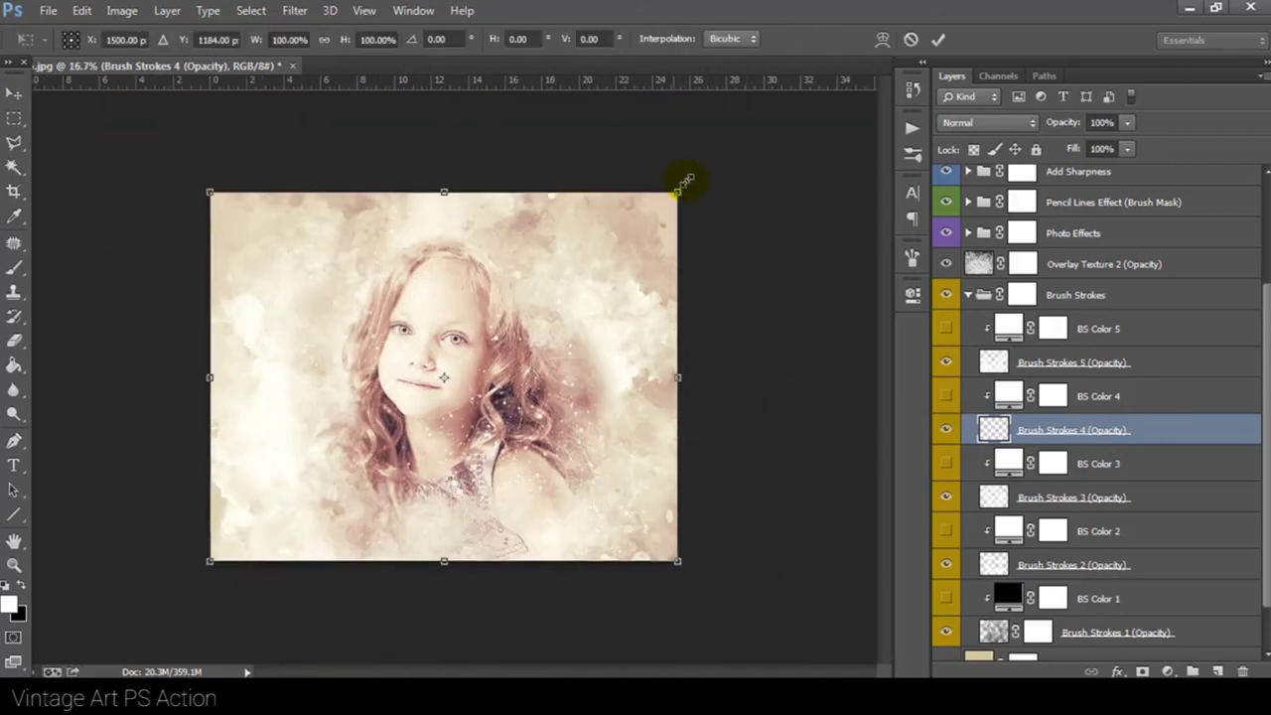
{"action": "left_click_drag", "start_coordinate": [677, 192], "coordinate": [711, 161]}
{"action": "key", "text": "Return"}
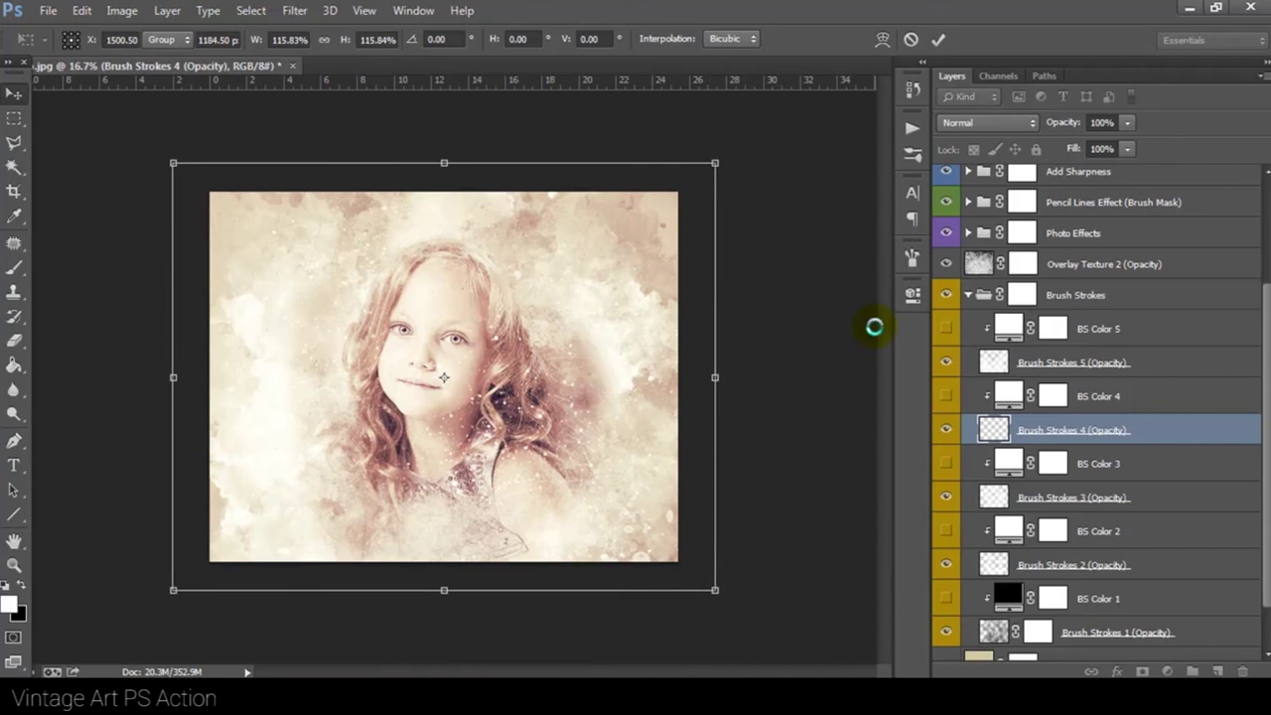
- Set BS Color 4 to rose b27a70 sampled from the hair and Brush Strokes 4 to 81% opacity
{"action": "double_click", "coordinate": [1008, 395]}
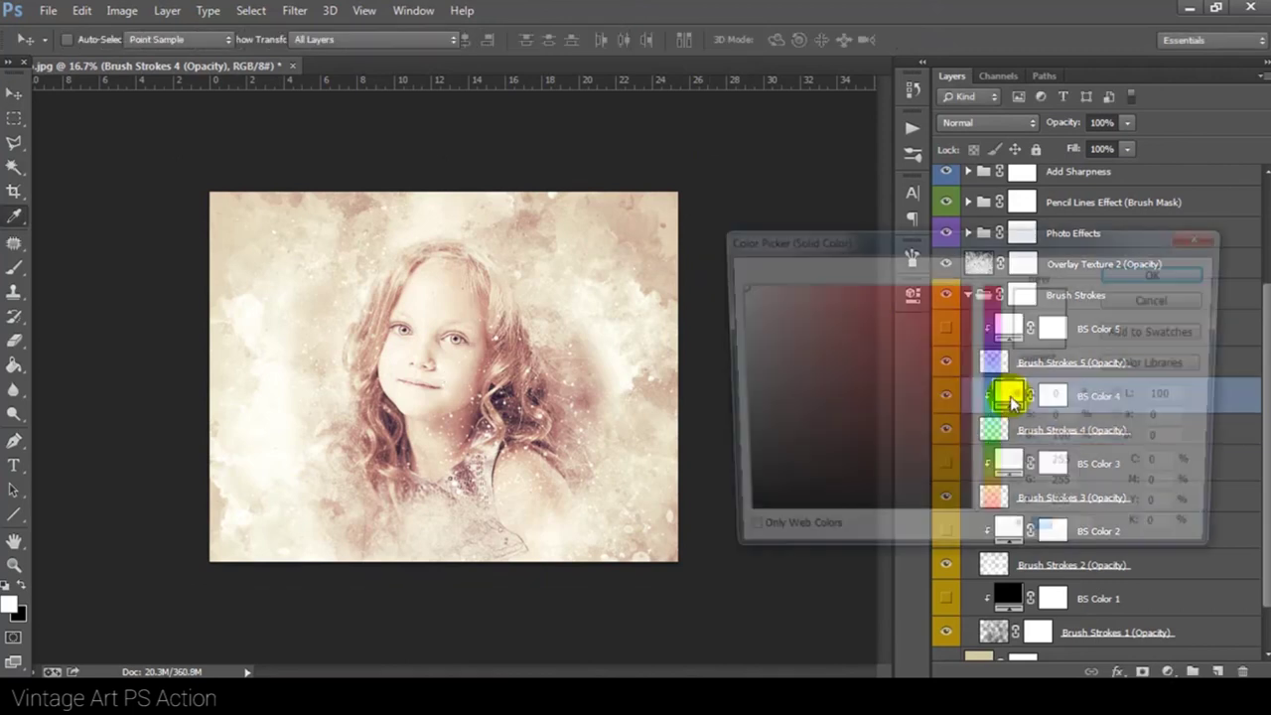
{"action": "left_click", "coordinate": [513, 365]}
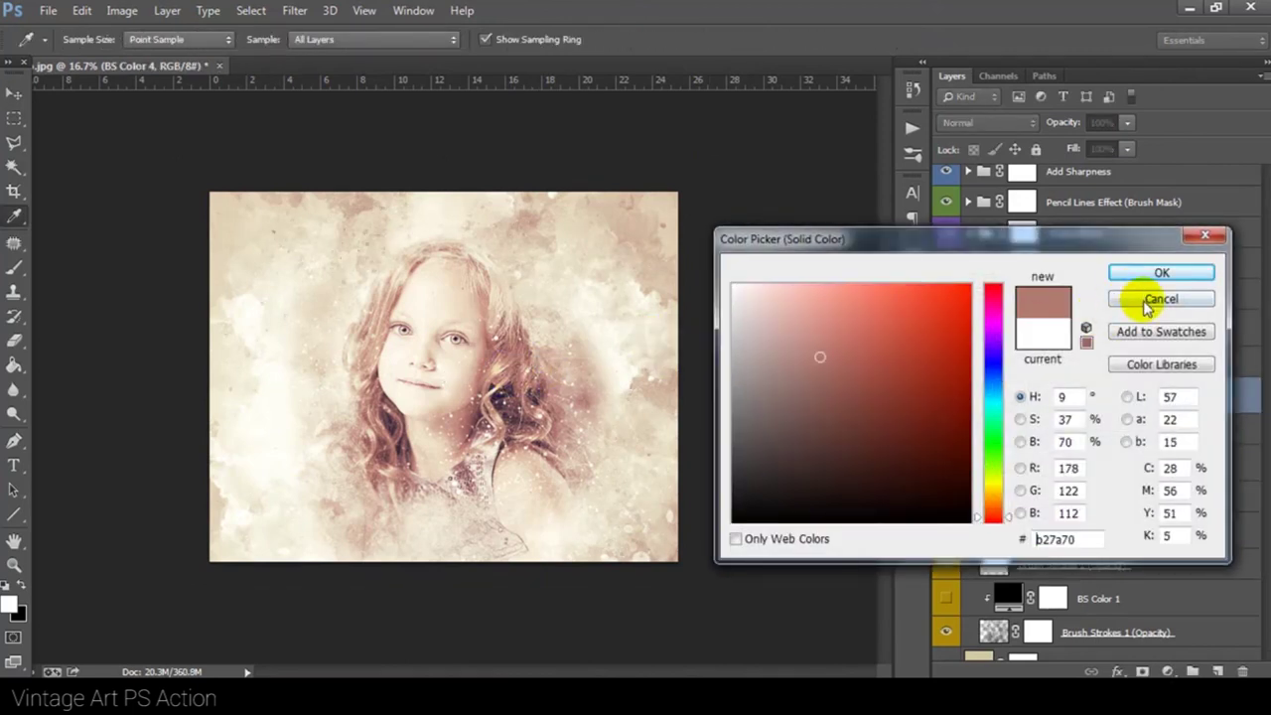
{"action": "left_click", "coordinate": [1122, 274]}
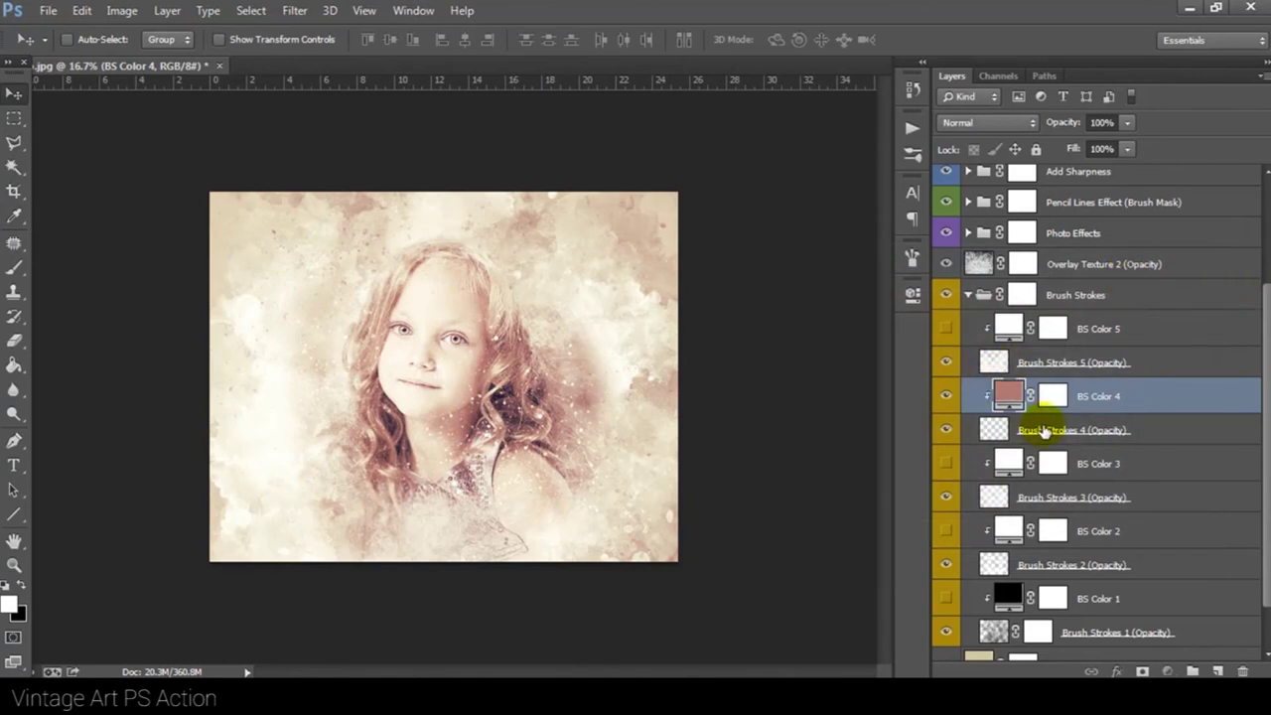
{"action": "left_click", "coordinate": [1043, 430]}
{"action": "left_click_drag", "start_coordinate": [1037, 124], "coordinate": [1044, 126]}
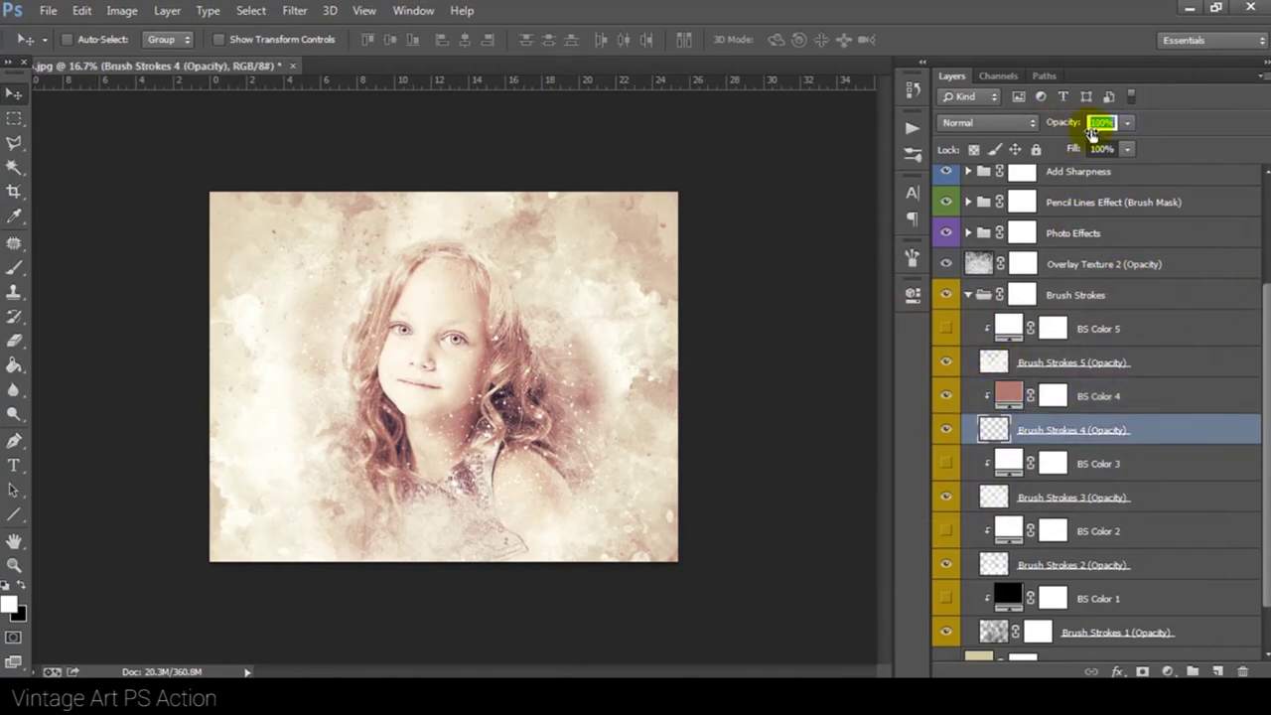
- Compare Brush Strokes 3 on and off and set its opacity to 80%
{"action": "left_click", "coordinate": [1055, 499]}
{"action": "left_click", "coordinate": [946, 498]}
{"action": "left_click", "coordinate": [946, 498]}
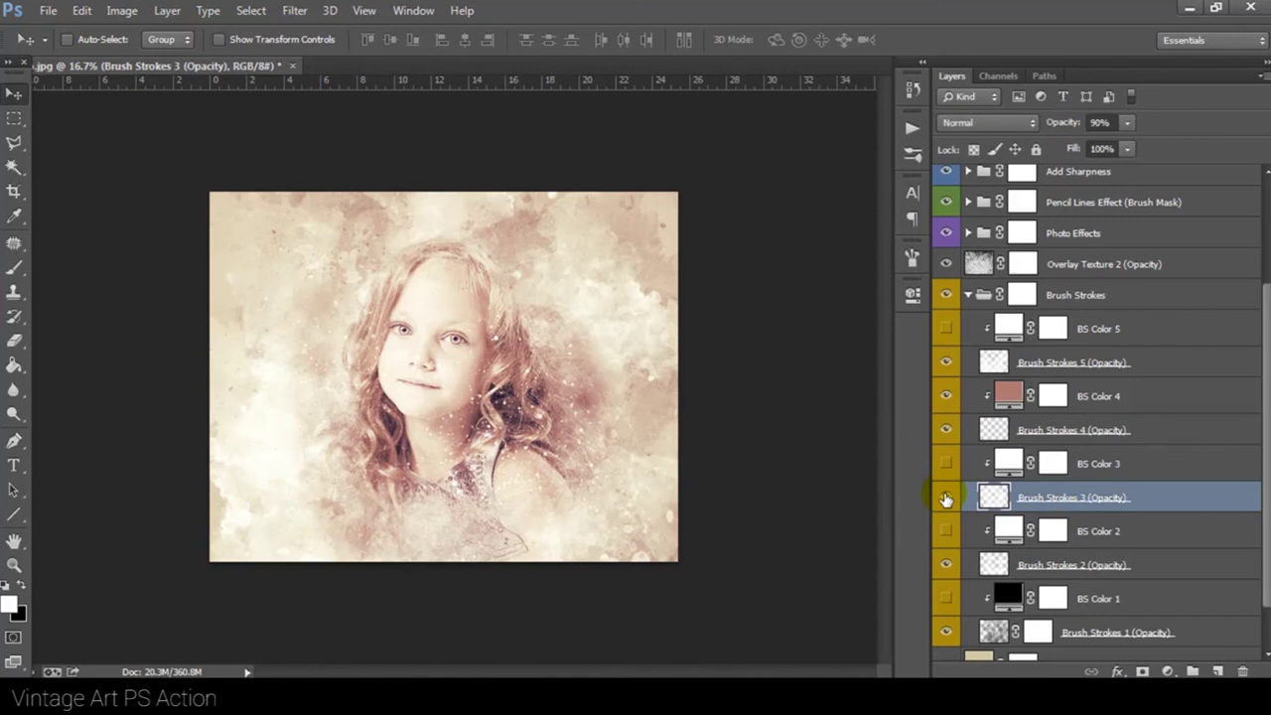
{"action": "left_click", "coordinate": [1076, 126]}
{"action": "type", "text": "80"}
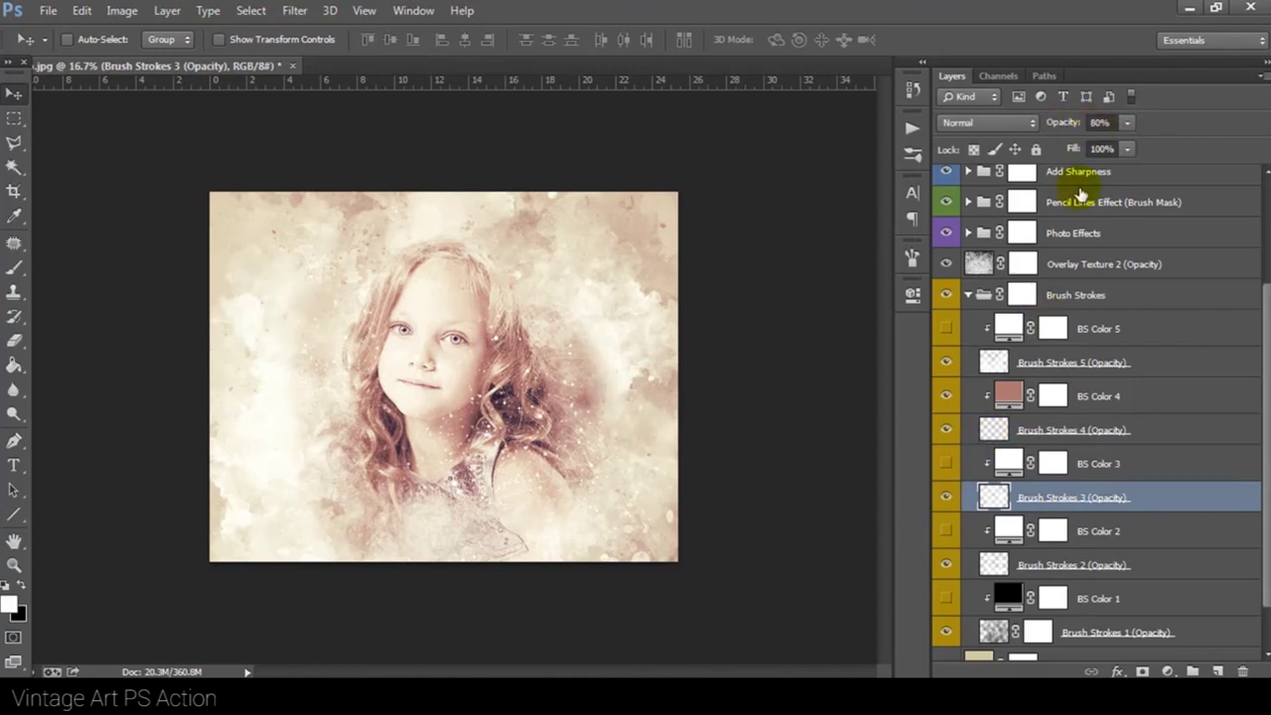
{"action": "left_click", "coordinate": [1005, 460]}
- Set BS Color 3 to a beige tone sampled from the photo
{"action": "double_click", "coordinate": [1006, 460]}
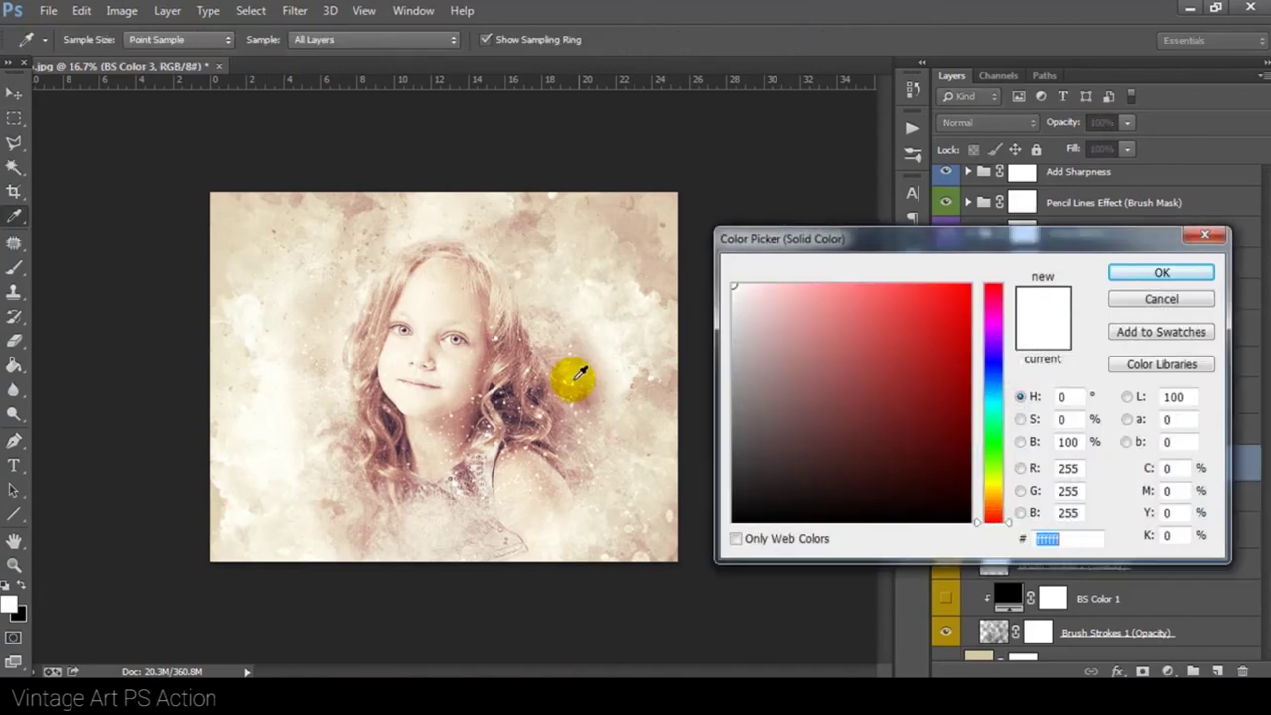
{"action": "left_click", "coordinate": [563, 371]}
{"action": "left_click", "coordinate": [1161, 275]}
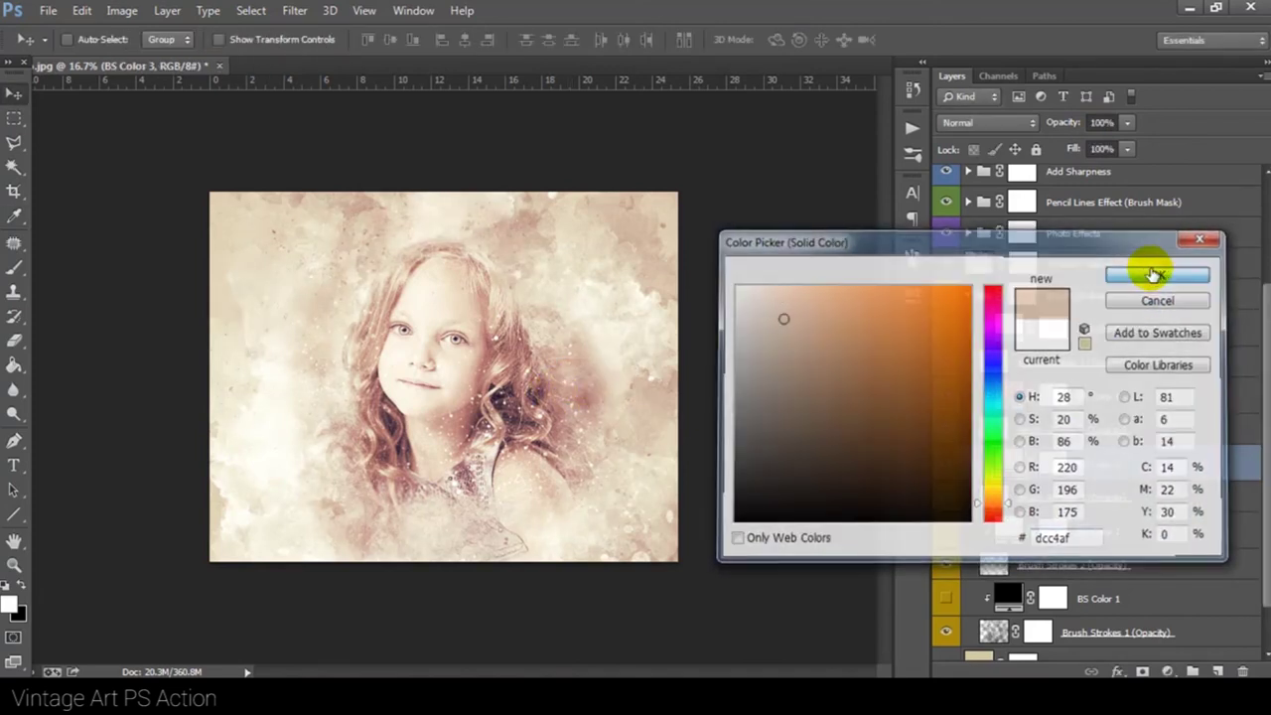
- Compare Brush Strokes 2 on and off and enlarge its texture to about 104%
{"action": "left_click", "coordinate": [1069, 564]}
{"action": "left_click", "coordinate": [945, 564]}
{"action": "left_click", "coordinate": [945, 564]}
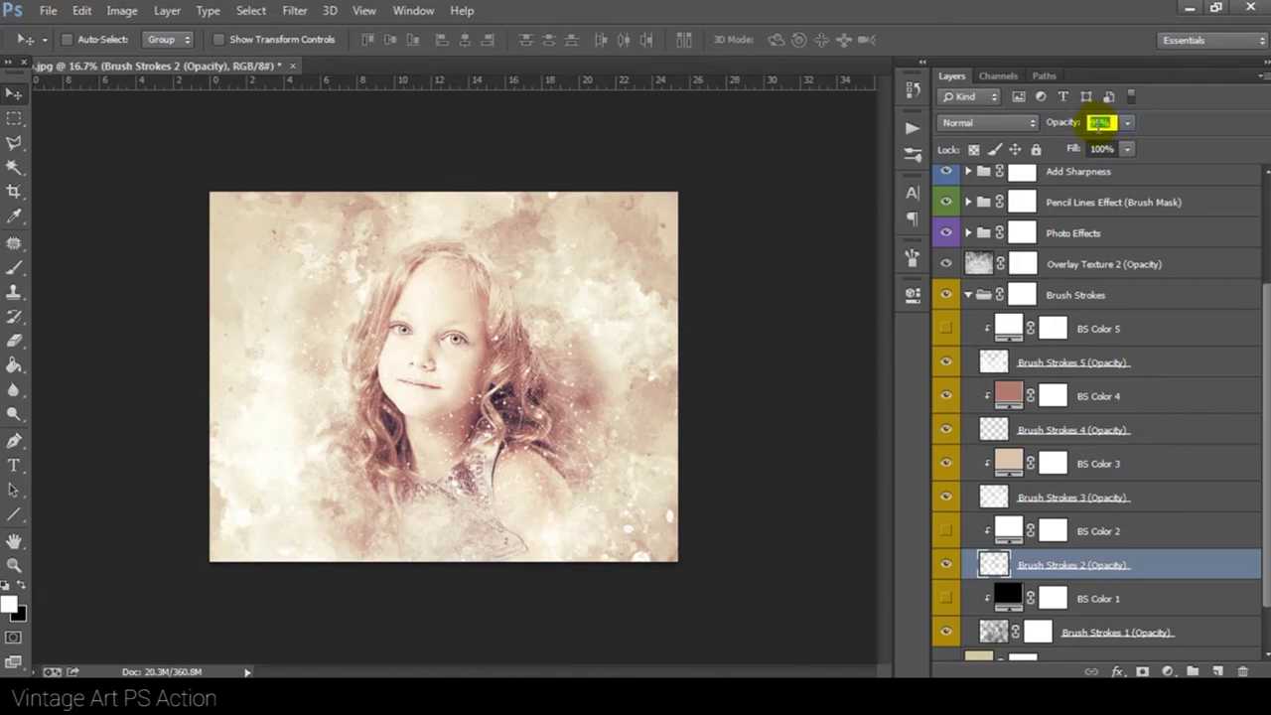
{"action": "left_click", "coordinate": [1098, 123]}
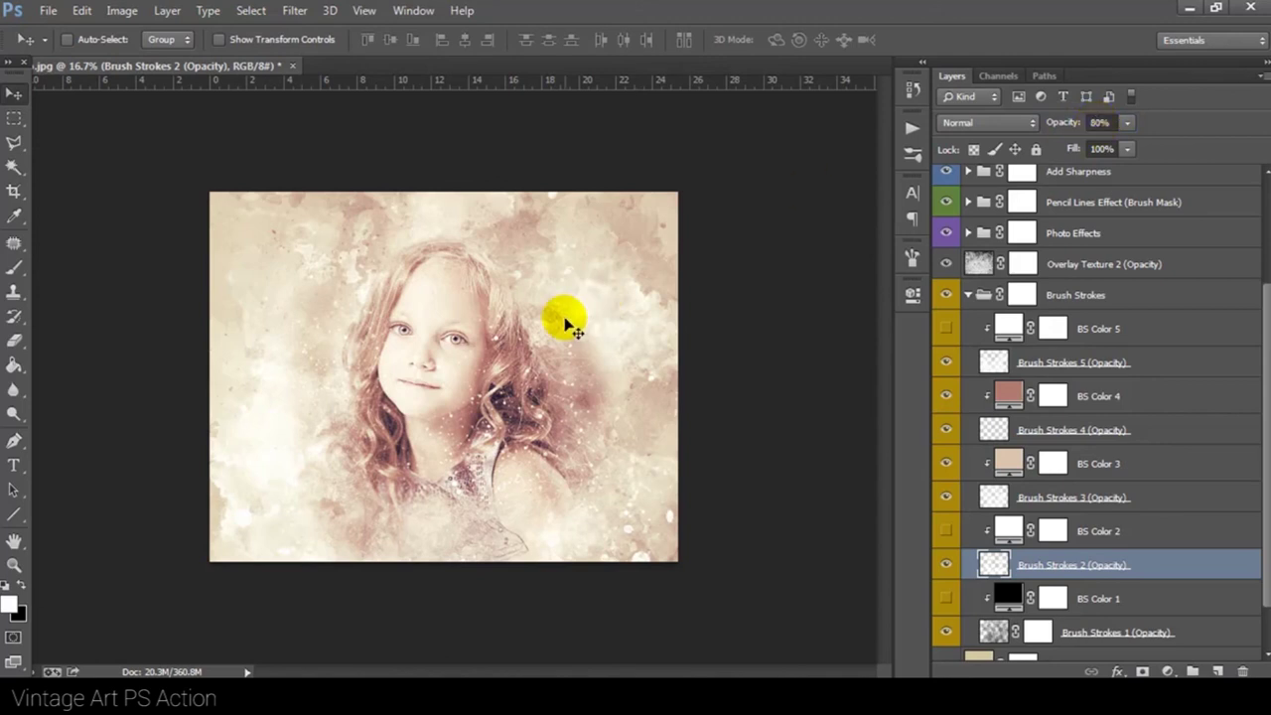
{"action": "key", "text": "ctrl+t"}
{"action": "left_click_drag", "start_coordinate": [677, 189], "coordinate": [685, 177]}
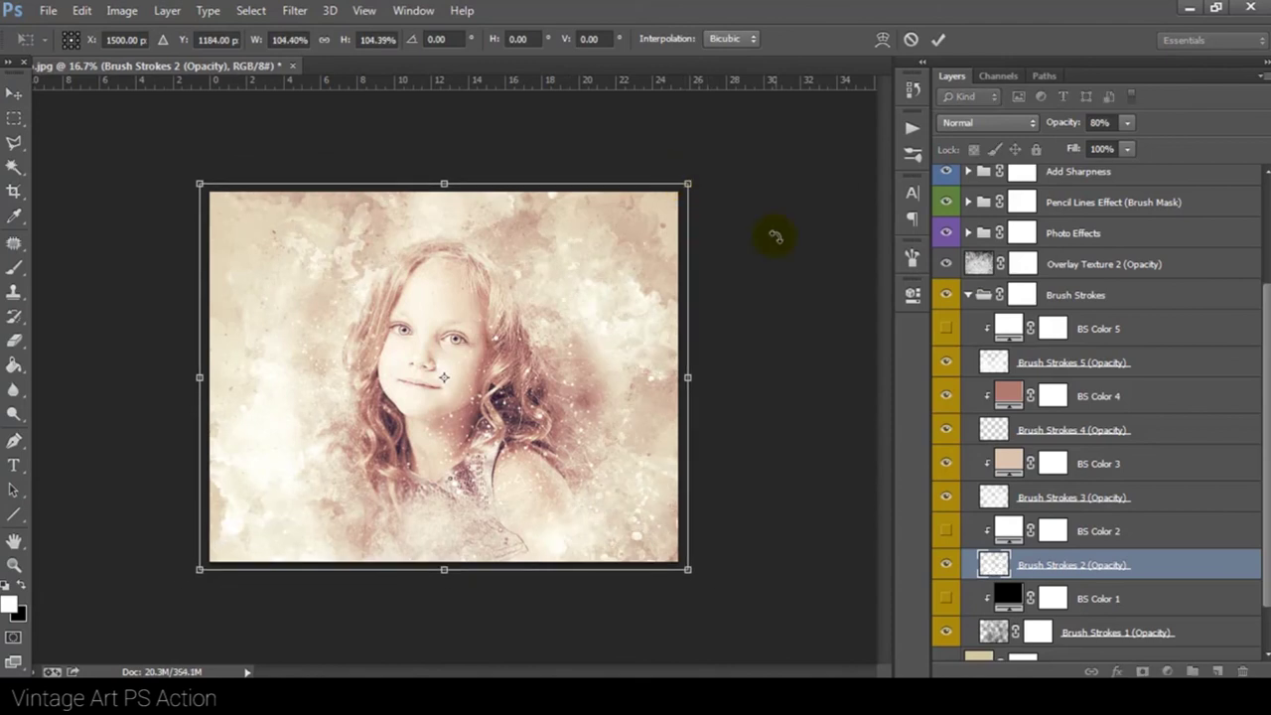
{"action": "key", "text": "Return"}
- Set BS Color 2 to a cream e9e1cb fill sampled from the hair
{"action": "double_click", "coordinate": [1008, 530]}
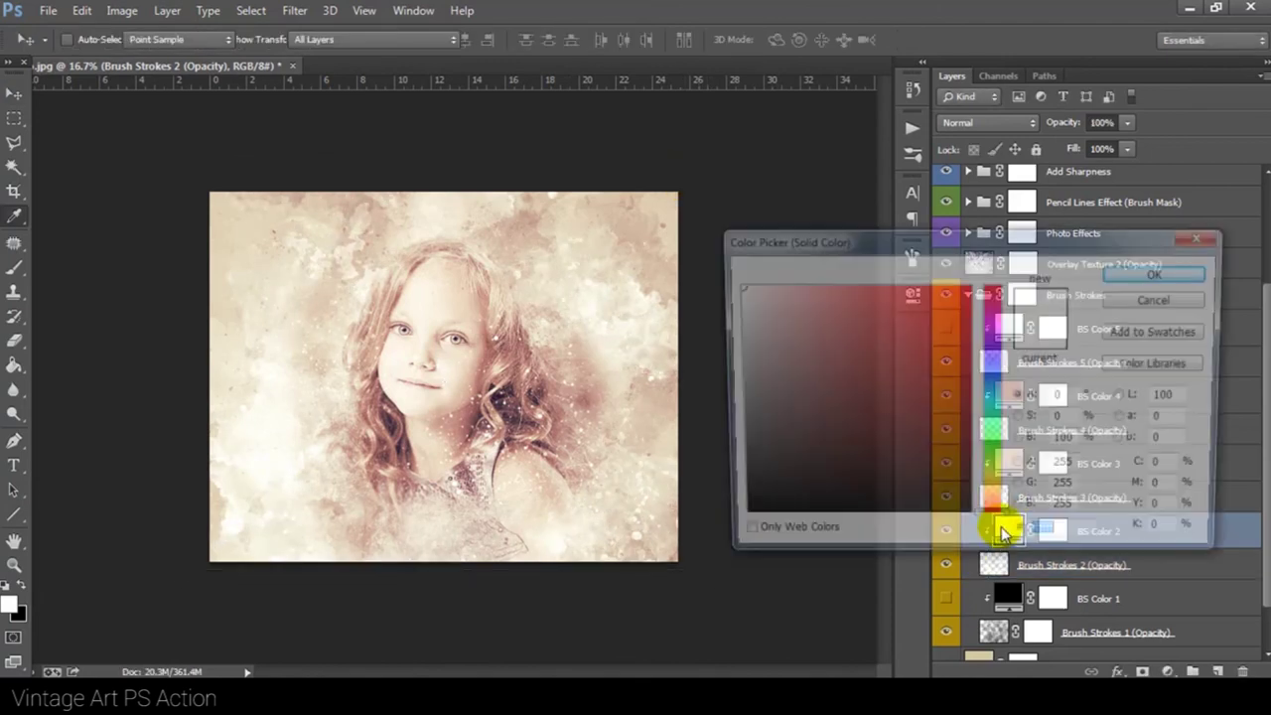
{"action": "left_click", "coordinate": [502, 398]}
{"action": "left_click_drag", "start_coordinate": [503, 398], "coordinate": [517, 341]}
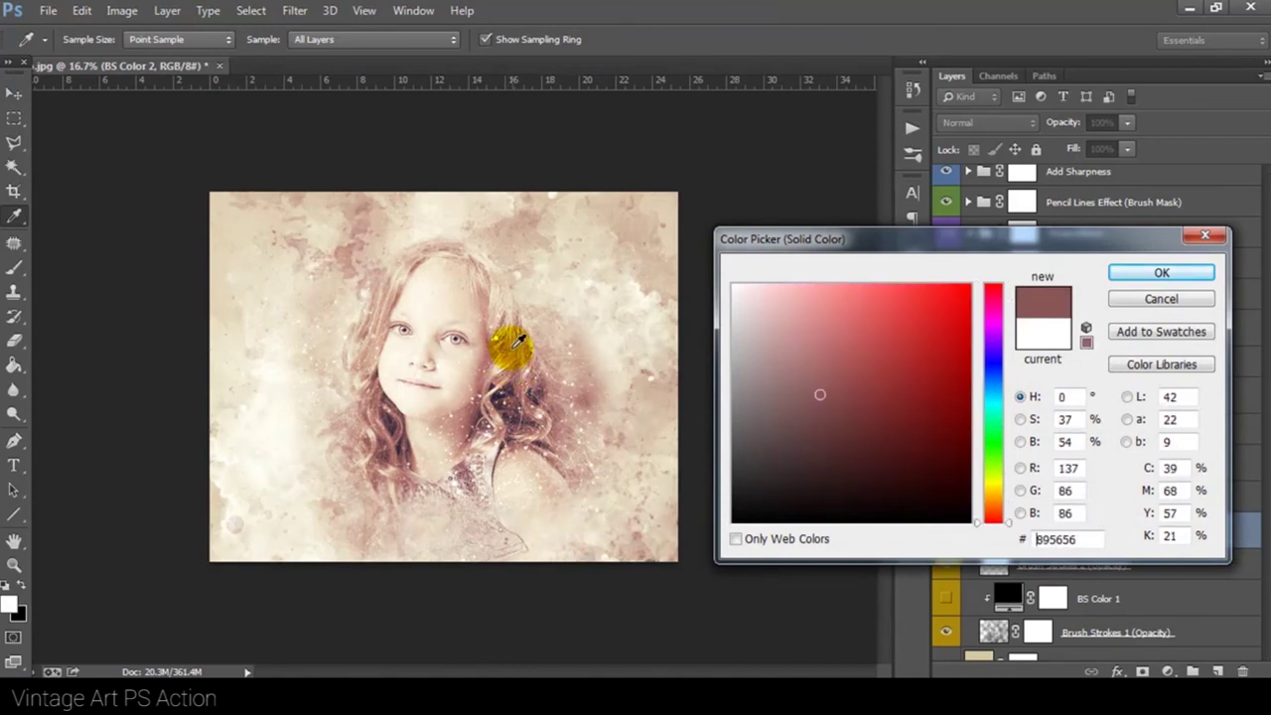
{"action": "left_click", "coordinate": [1143, 274]}
- Compare Brush Strokes 1, then change BS Color 1 from black to a dark mauve-grey
{"action": "scroll", "coordinate": [1142, 437], "scroll_direction": "down", "scroll_amount": 2}
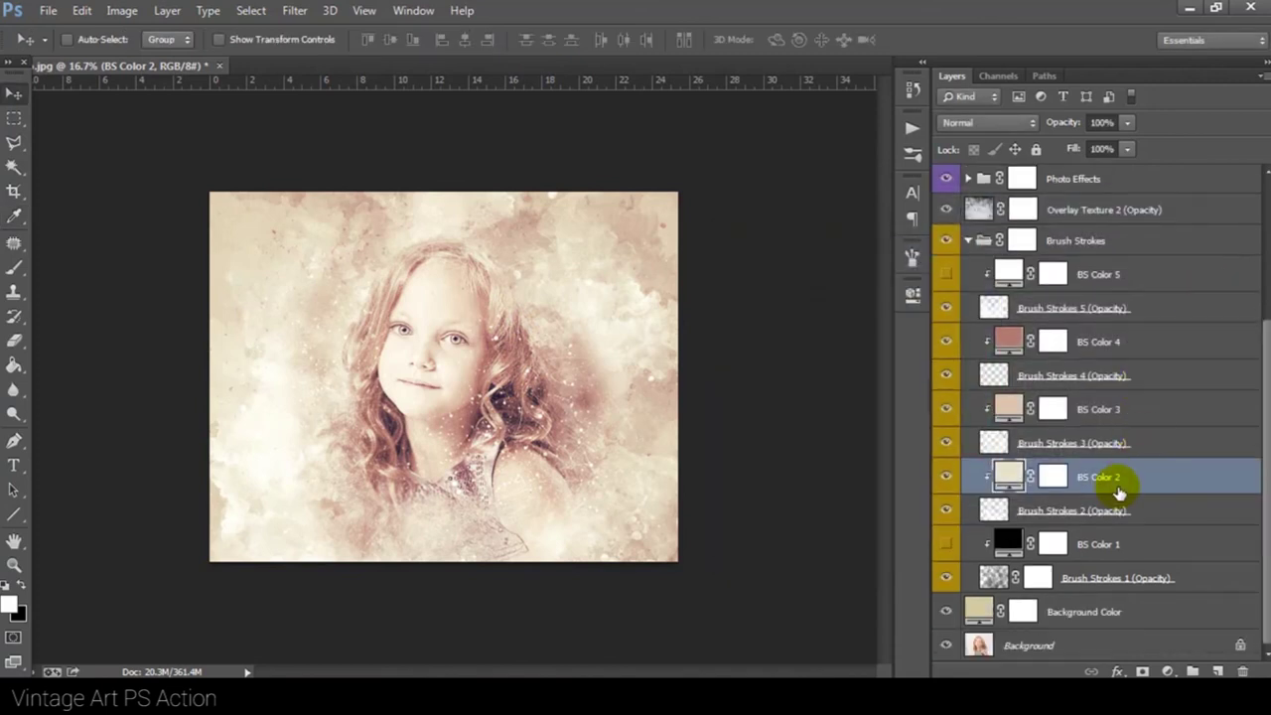
{"action": "left_click", "coordinate": [1080, 576]}
{"action": "left_click", "coordinate": [947, 577]}
{"action": "left_click", "coordinate": [947, 578]}
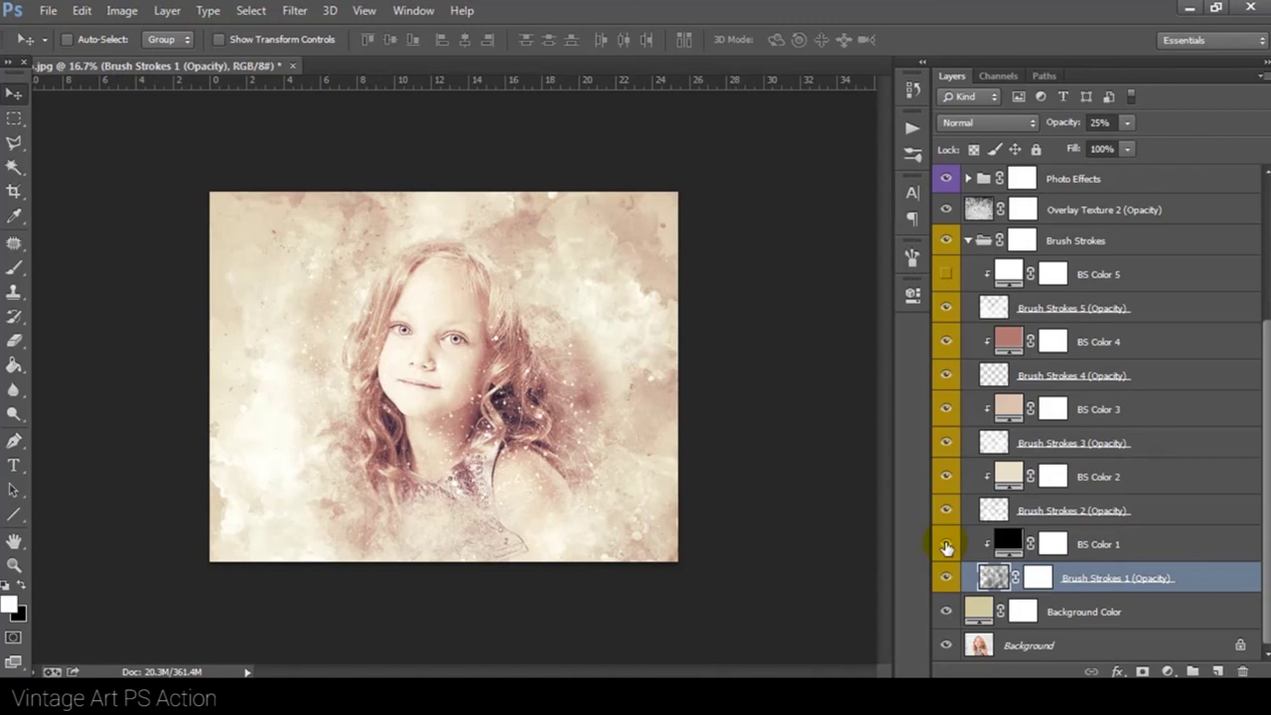
{"action": "double_click", "coordinate": [1007, 541]}
{"action": "left_click", "coordinate": [829, 369]}
{"action": "left_click_drag", "start_coordinate": [829, 369], "coordinate": [766, 400]}
{"action": "left_click_drag", "start_coordinate": [567, 365], "coordinate": [551, 387]}
{"action": "left_click", "coordinate": [528, 389]}
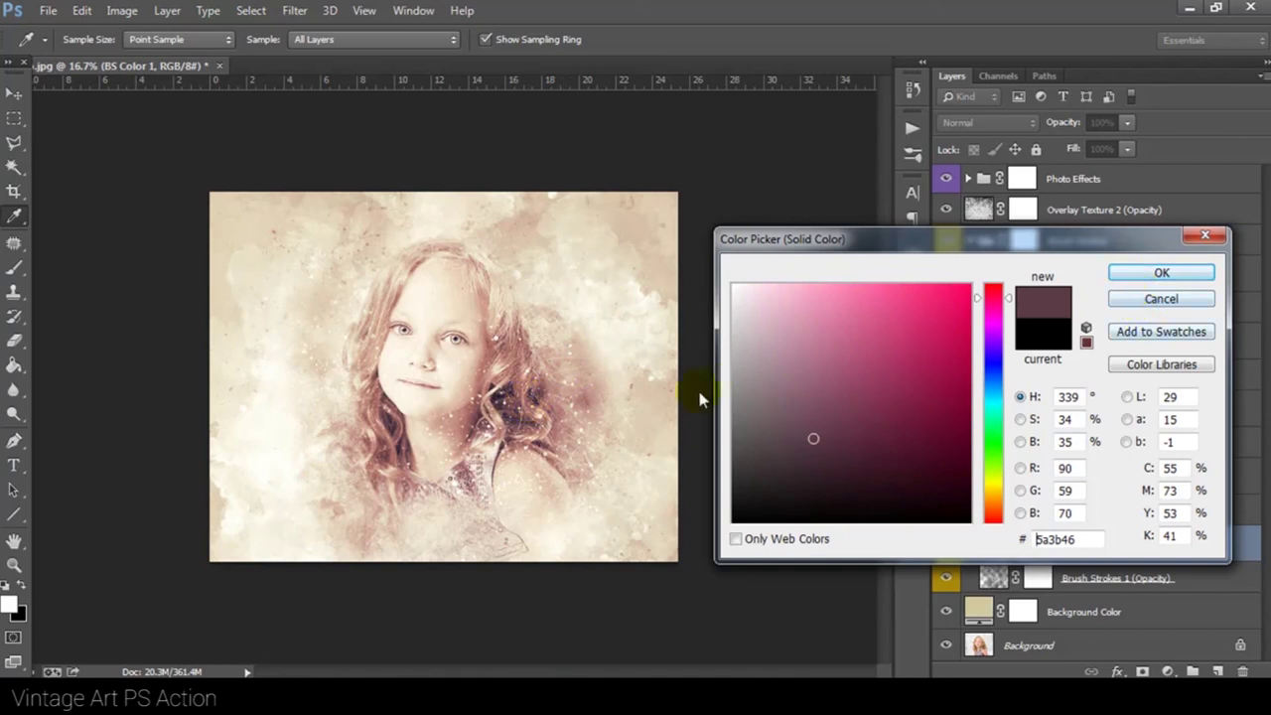
{"action": "left_click", "coordinate": [760, 464]}
{"action": "left_click", "coordinate": [1161, 272]}
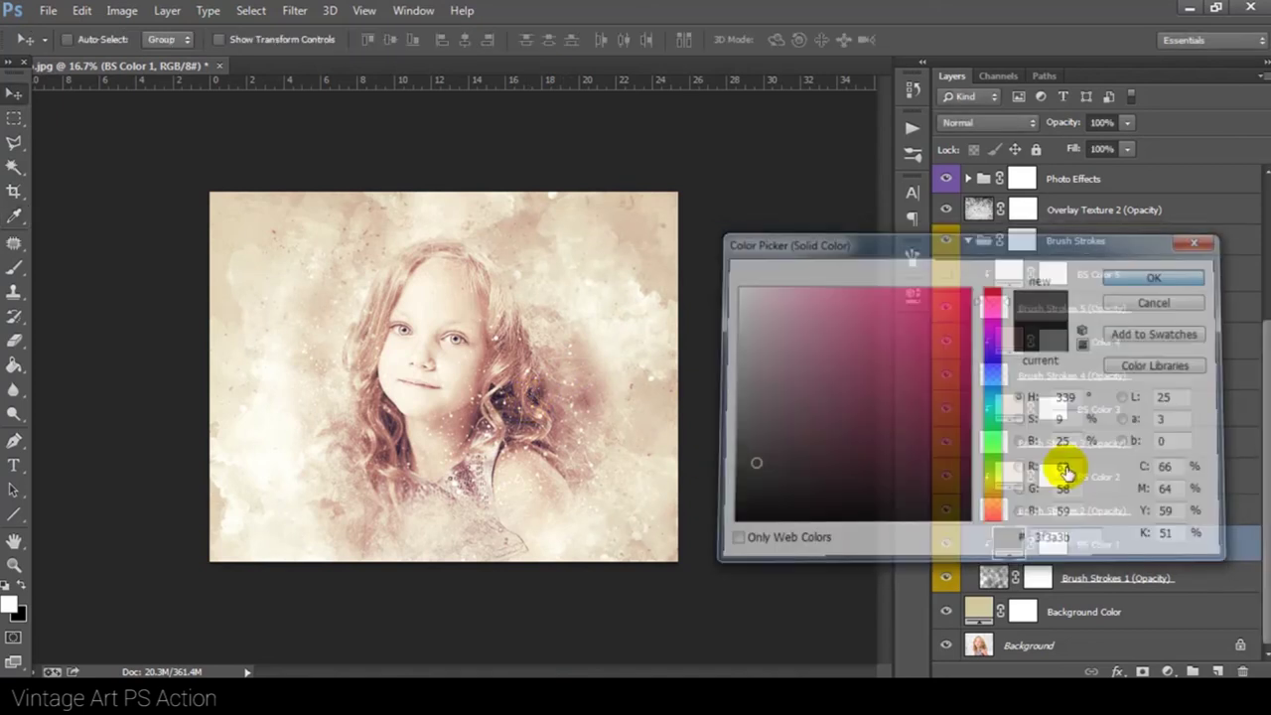
- Set Brush Strokes 1 to 50% opacity and collapse the Brush Strokes group
{"action": "left_click", "coordinate": [1075, 580]}
{"action": "left_click_drag", "start_coordinate": [1060, 124], "coordinate": [1075, 126]}
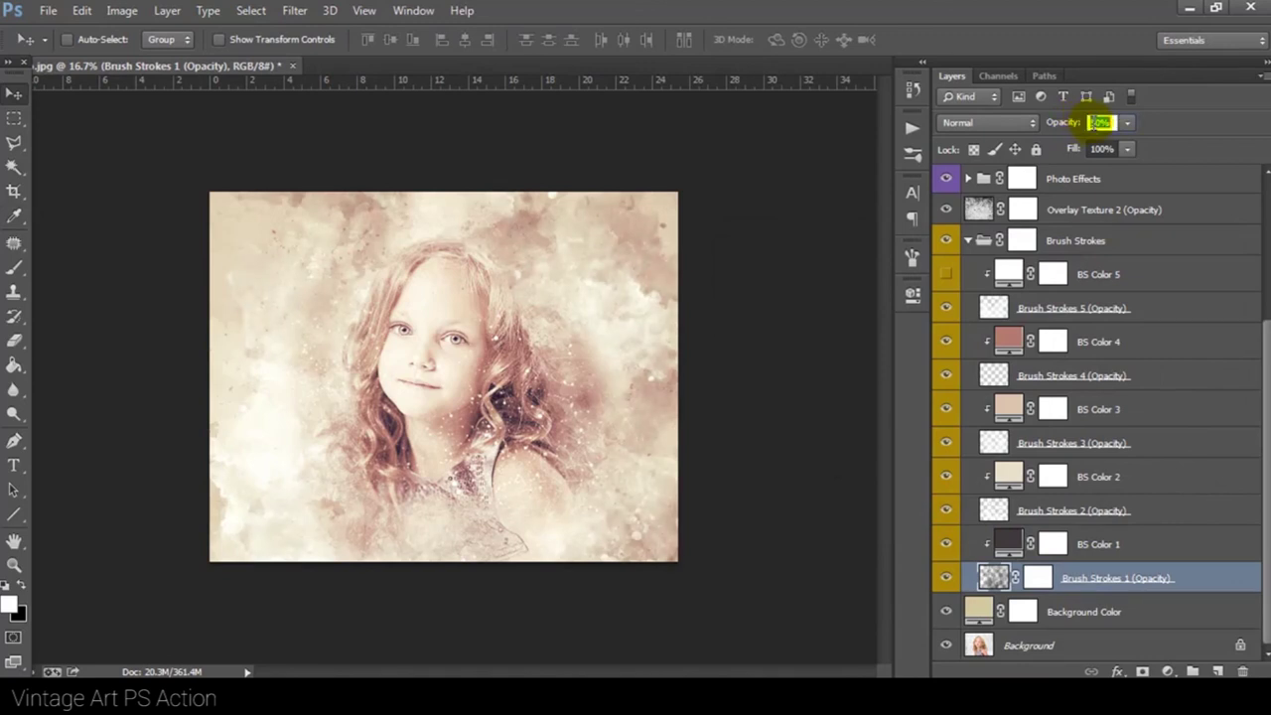
{"action": "type", "text": "50"}
{"action": "key", "text": "Return"}
{"action": "left_click", "coordinate": [1096, 121]}
{"action": "type", "text": "30"}
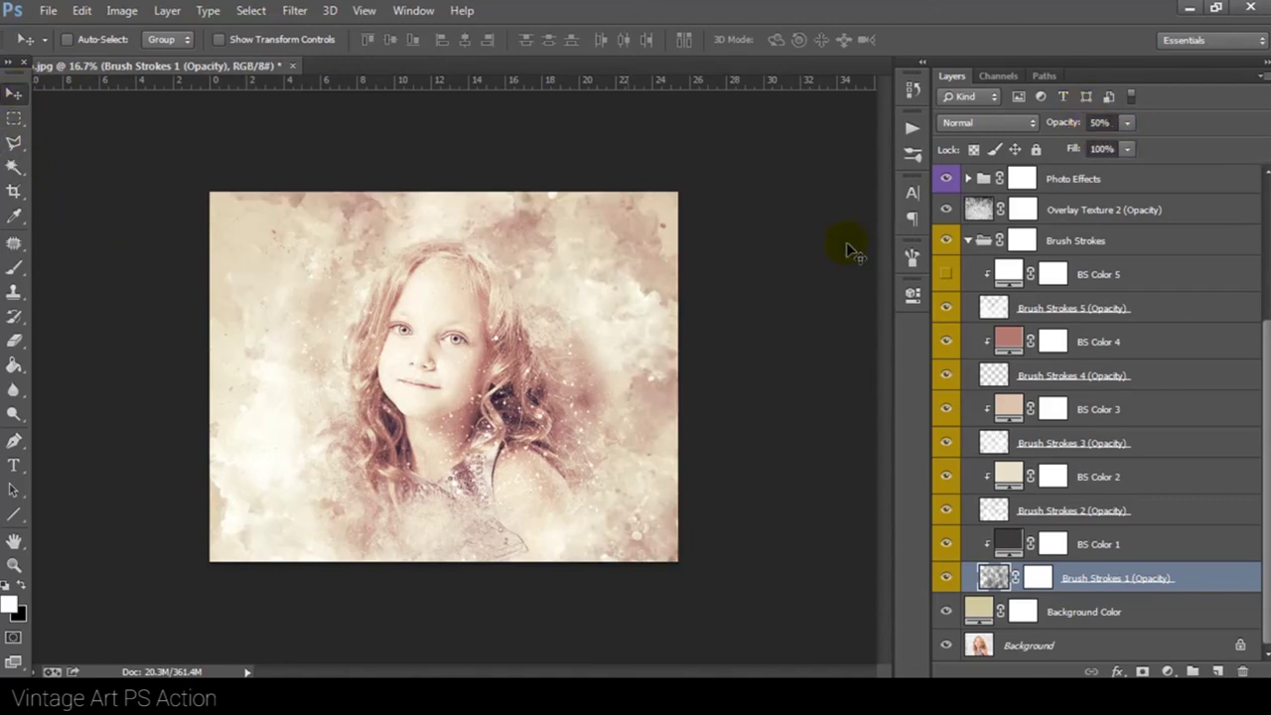
{"action": "left_click", "coordinate": [1047, 241]}
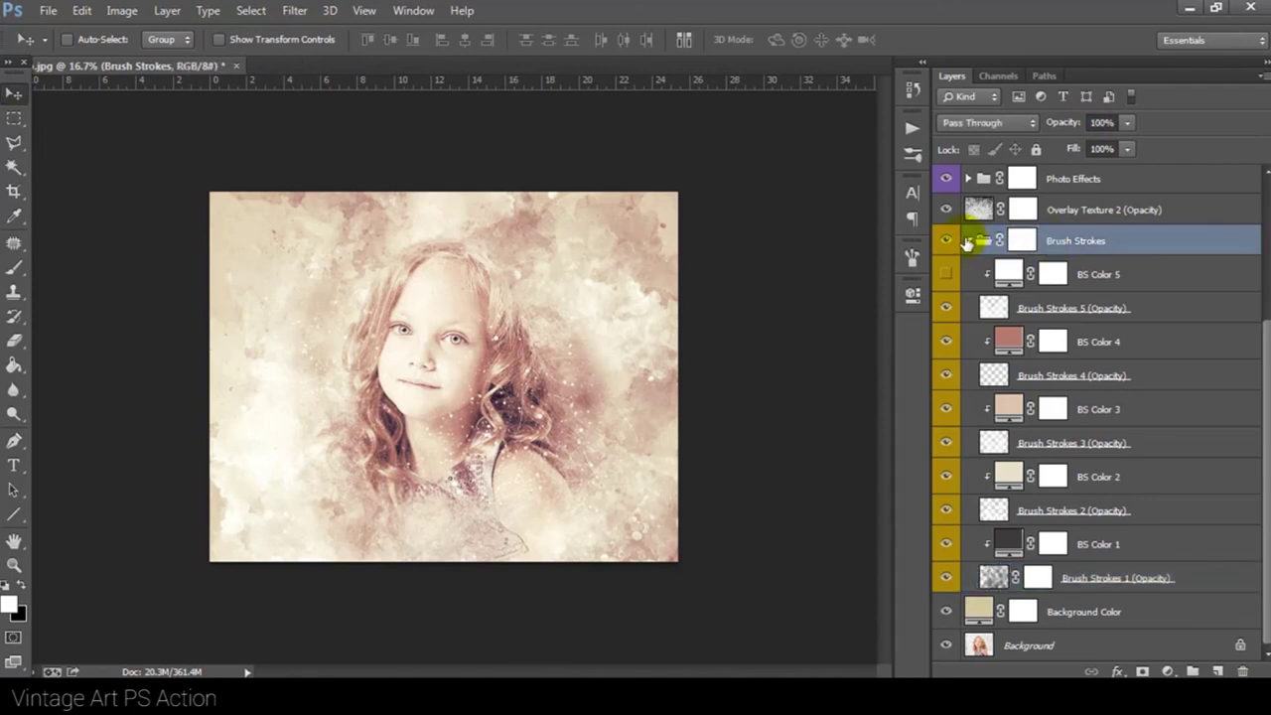
{"action": "left_click", "coordinate": [968, 241]}
{"action": "left_click", "coordinate": [980, 484]}
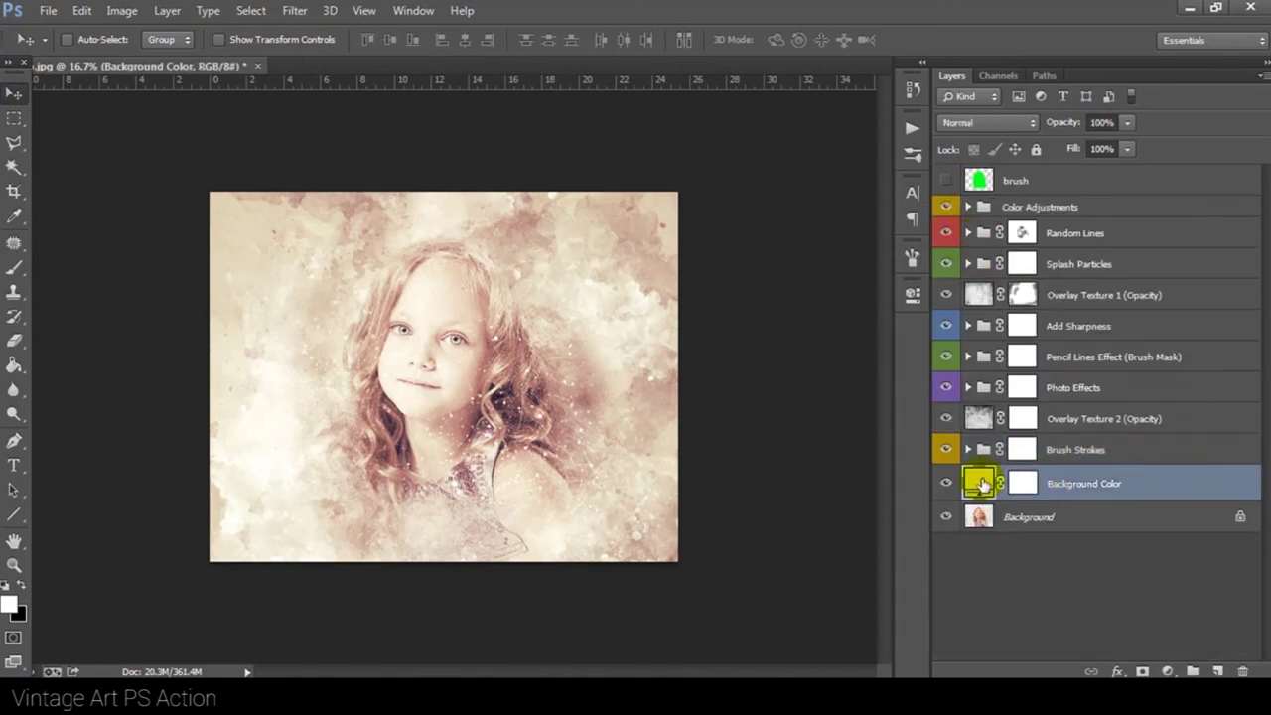
- Try other Background Color tones, then cancel to keep the beige
{"action": "double_click", "coordinate": [980, 484]}
{"action": "mouse_move", "coordinate": [785, 377]}
{"action": "left_mouse_down"}
{"action": "mouse_move", "coordinate": [824, 356]}
{"action": "mouse_move", "coordinate": [891, 352]}
{"action": "left_mouse_up"}
{"action": "left_click", "coordinate": [519, 363]}
{"action": "left_click", "coordinate": [510, 372]}
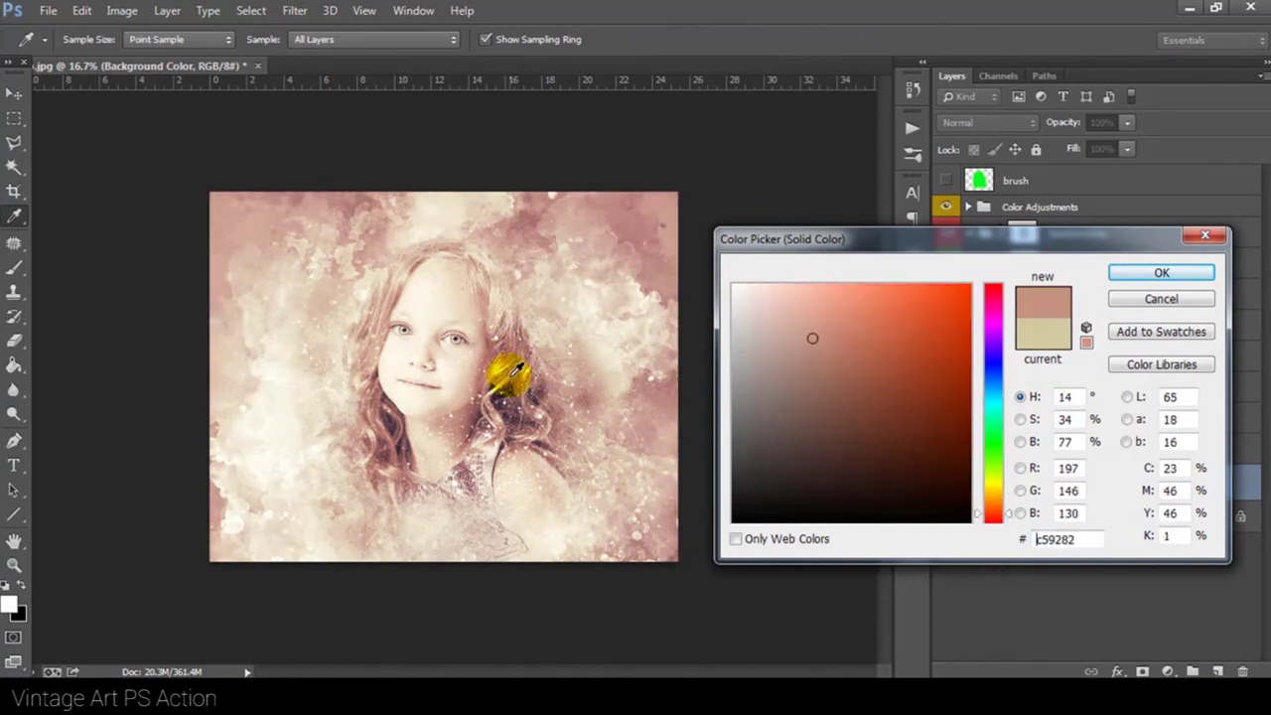
{"action": "mouse_move", "coordinate": [992, 437]}
{"action": "left_mouse_down"}
{"action": "mouse_move", "coordinate": [993, 483]}
{"action": "mouse_move", "coordinate": [993, 373]}
{"action": "left_mouse_up"}
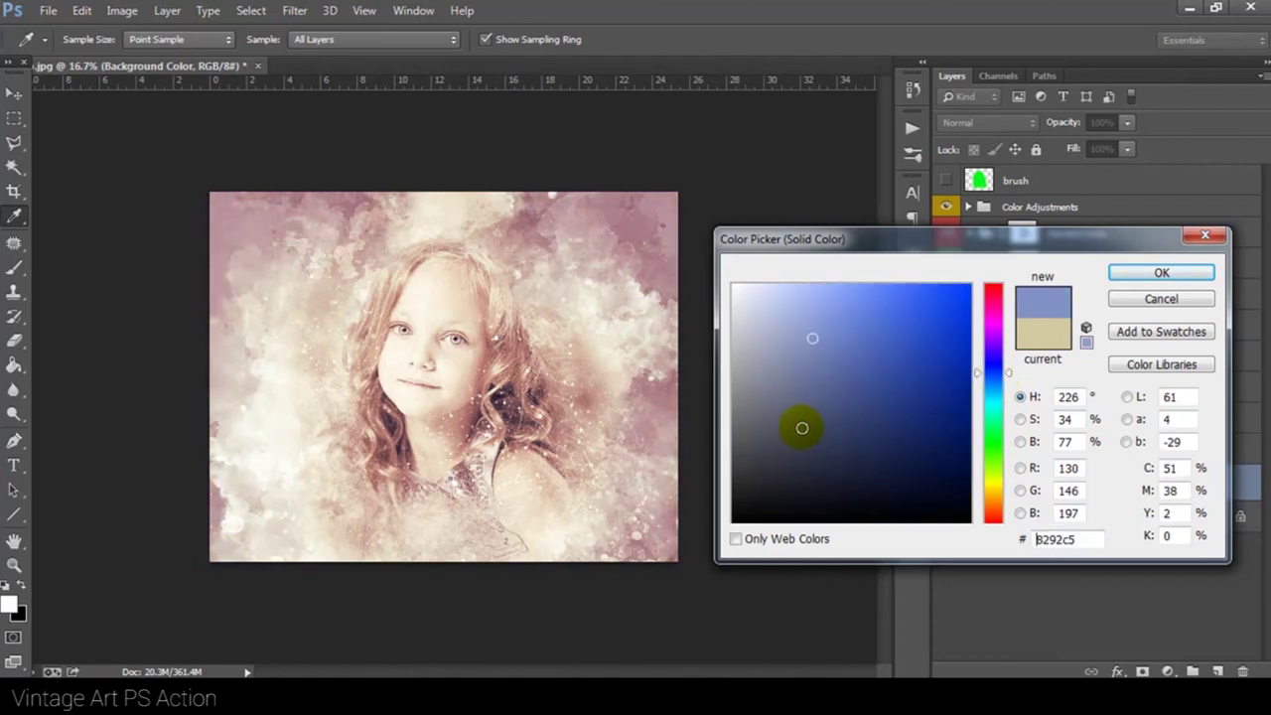
{"action": "left_click", "coordinate": [801, 428]}
{"action": "left_click", "coordinate": [1157, 297]}
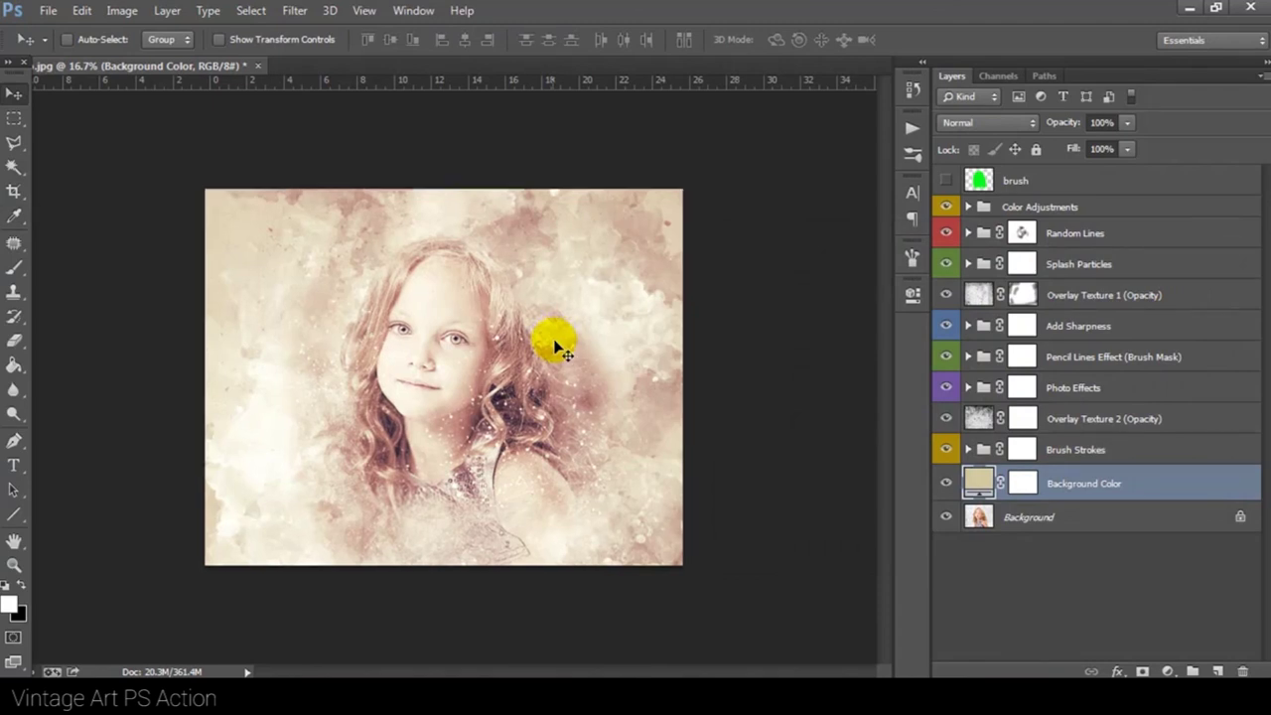
- Expand Color Adjustments and drag the Brightness slider back to 0
{"action": "key", "text": "ctrl+plus"}
{"action": "left_click", "coordinate": [1028, 209]}
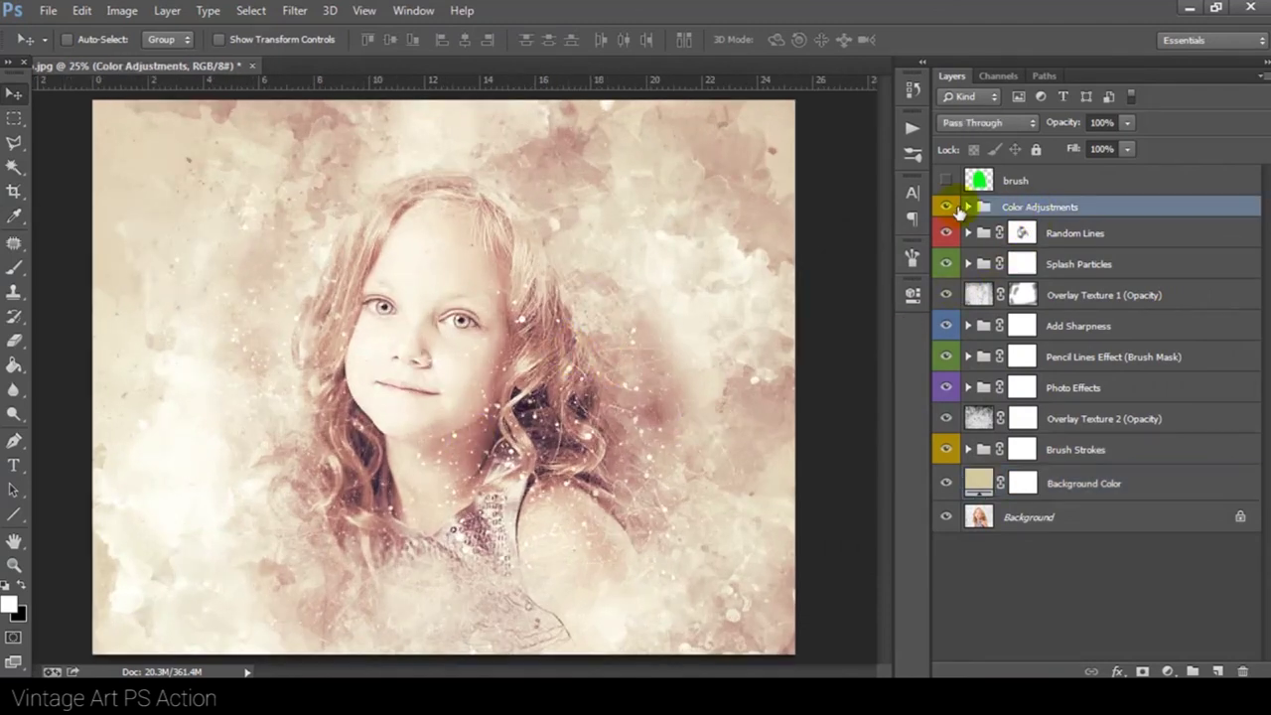
{"action": "left_click", "coordinate": [969, 207]}
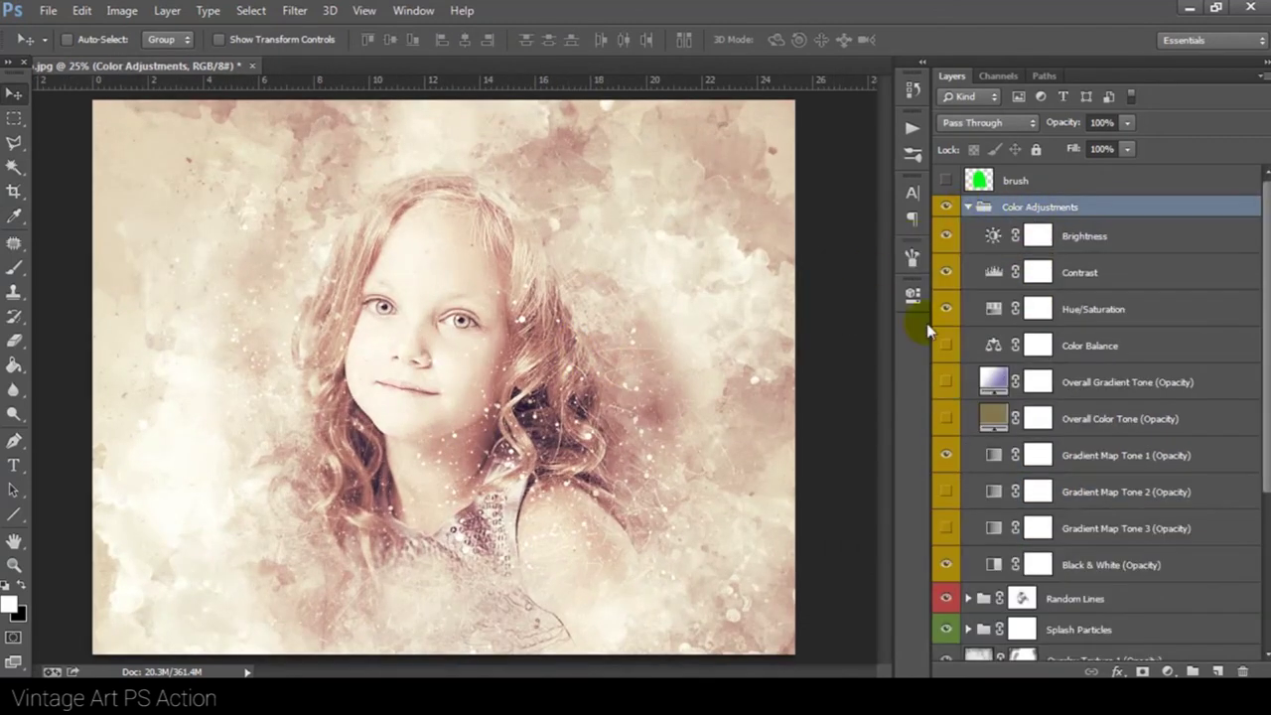
{"action": "left_click", "coordinate": [1084, 236]}
{"action": "double_click", "coordinate": [996, 236]}
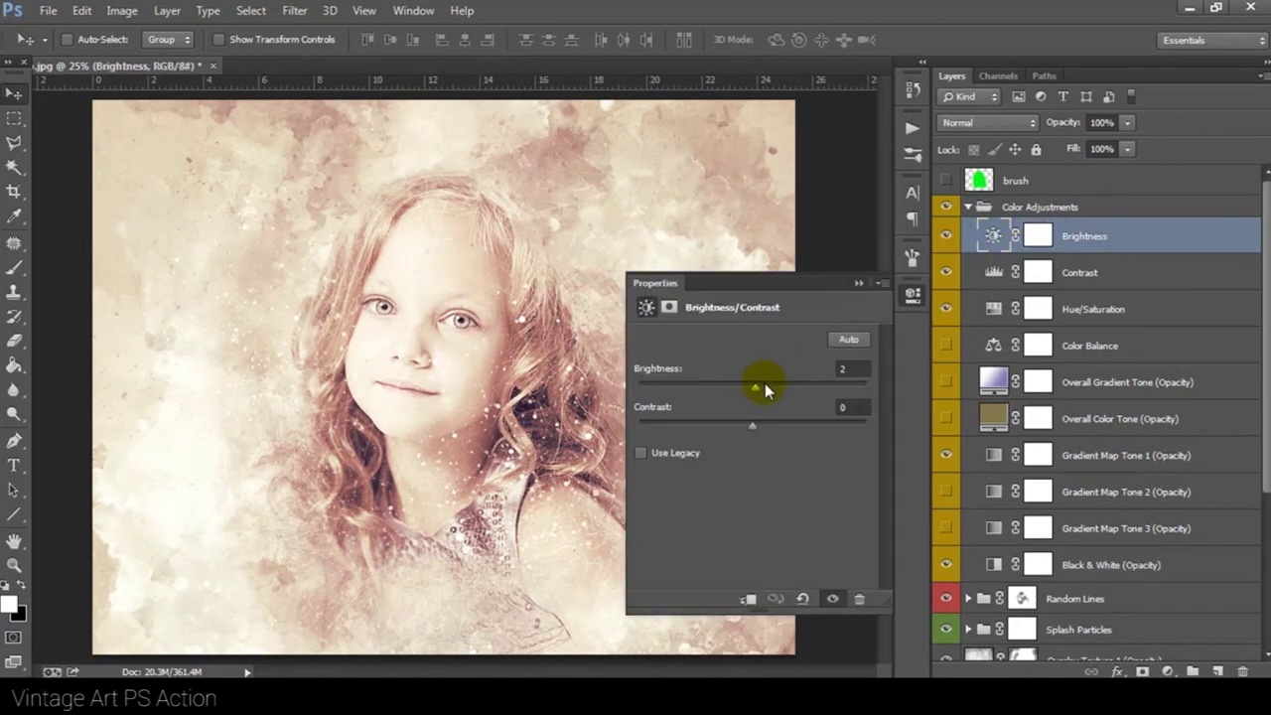
{"action": "left_click_drag", "start_coordinate": [754, 393], "coordinate": [751, 394]}
- Set the Contrast levels white input to 241 with midtones around 0.96
{"action": "left_click", "coordinate": [913, 295]}
{"action": "left_click", "coordinate": [1002, 273]}
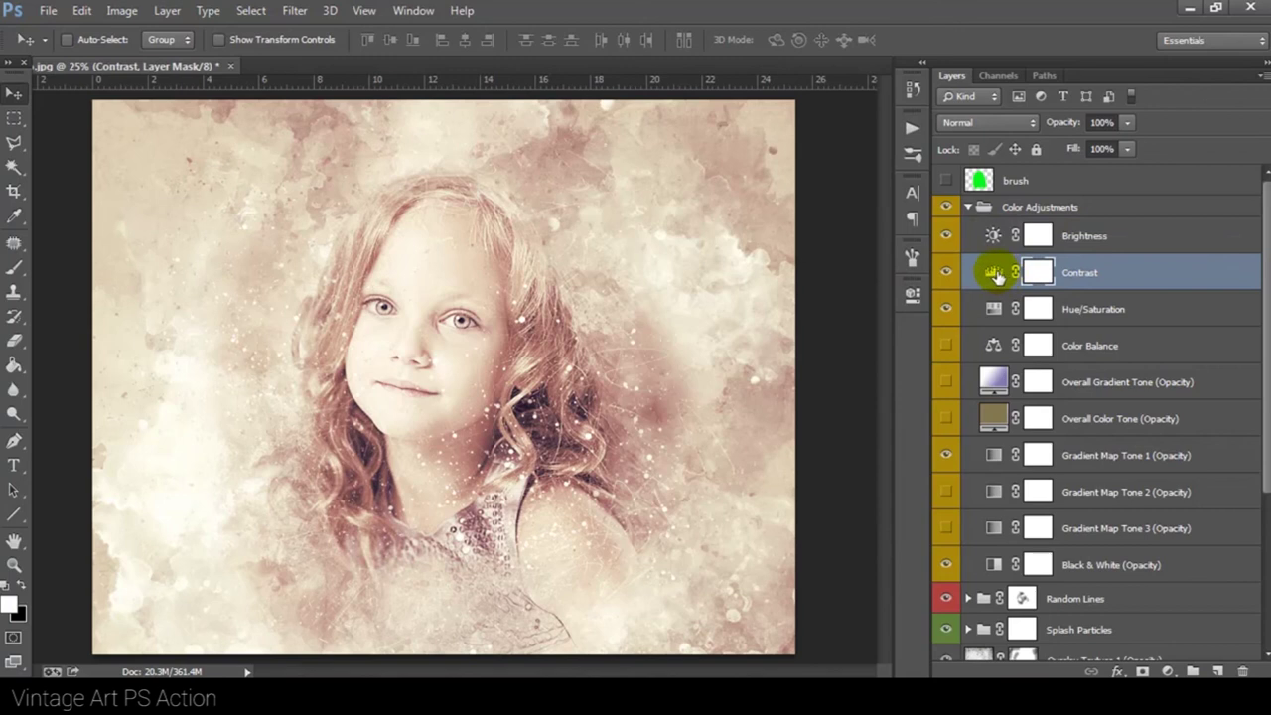
{"action": "double_click", "coordinate": [995, 272]}
{"action": "left_click_drag", "start_coordinate": [868, 474], "coordinate": [856, 474]}
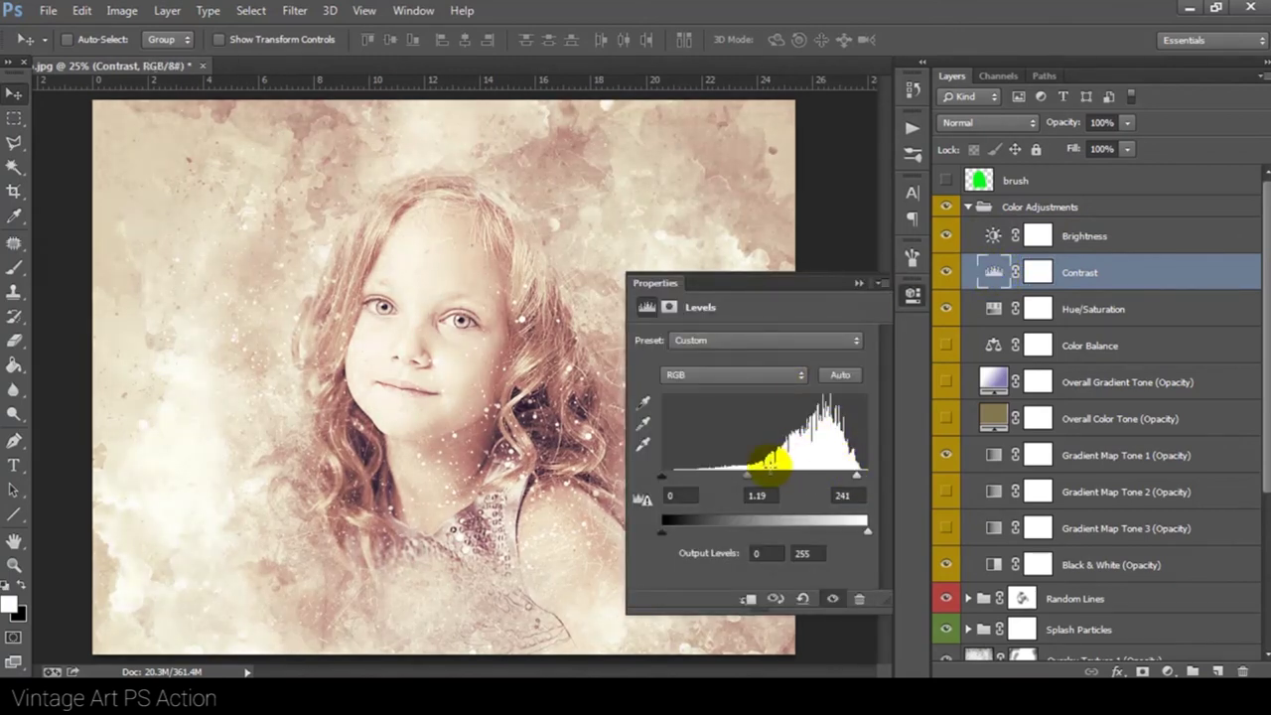
{"action": "left_click_drag", "start_coordinate": [752, 477], "coordinate": [761, 475]}
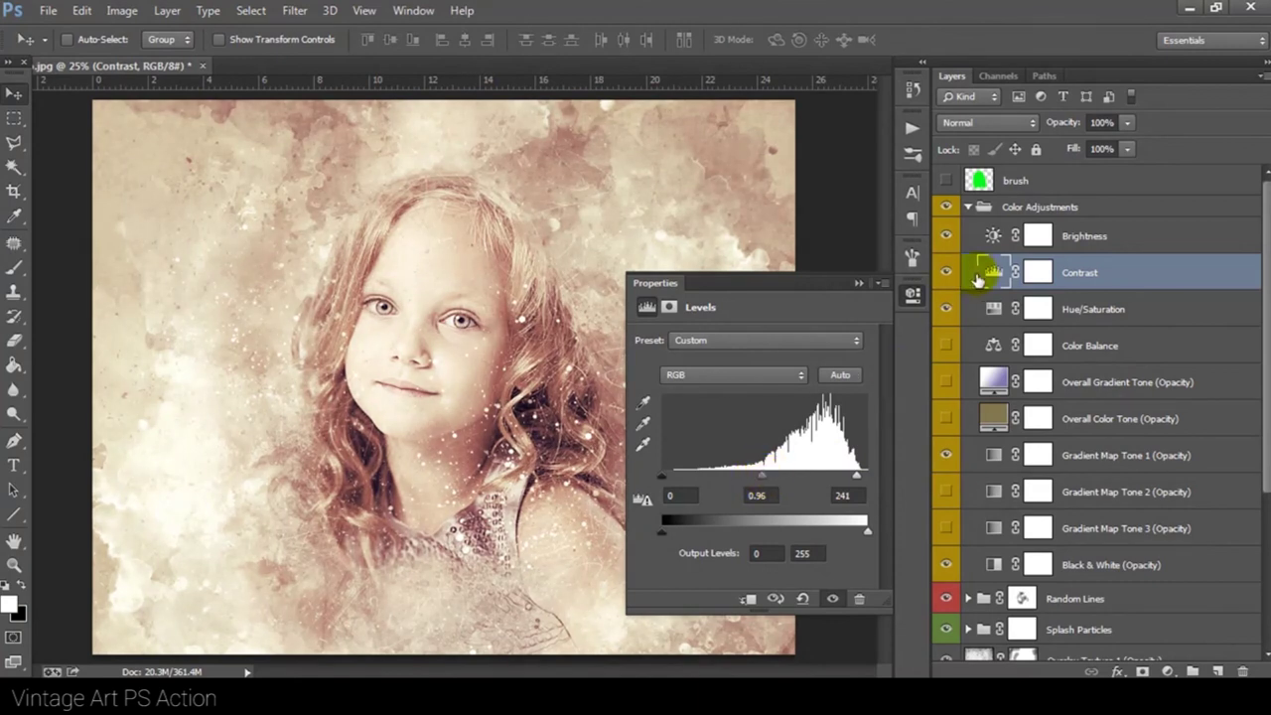
{"action": "left_click", "coordinate": [912, 294]}
- Set Hue/Saturation saturation to +20
{"action": "left_click", "coordinate": [1036, 311]}
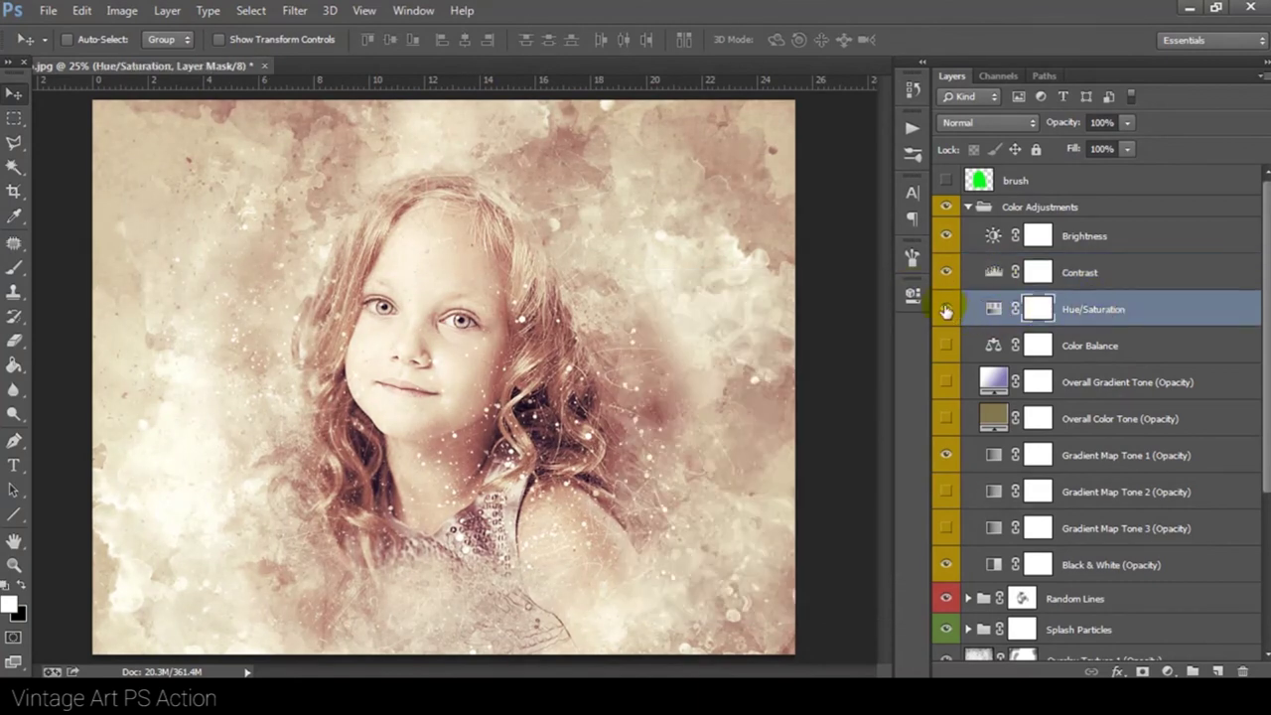
{"action": "double_click", "coordinate": [993, 311]}
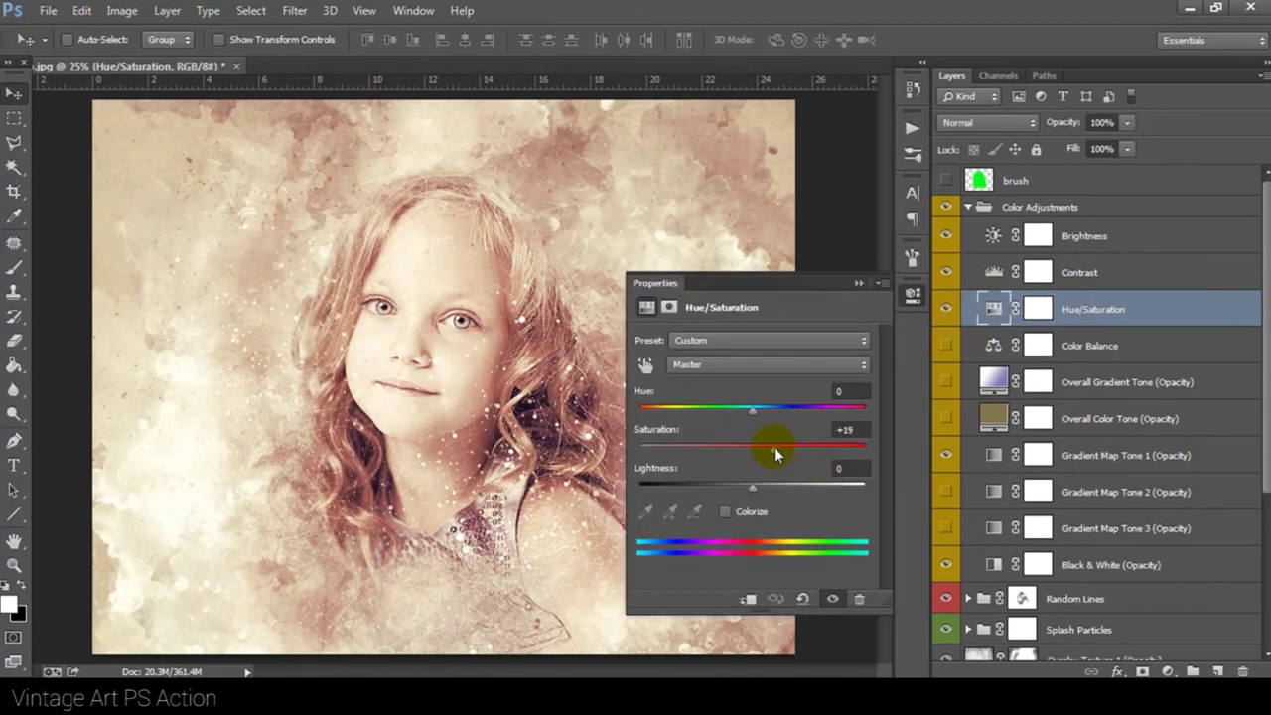
{"action": "left_click_drag", "start_coordinate": [775, 447], "coordinate": [775, 447]}
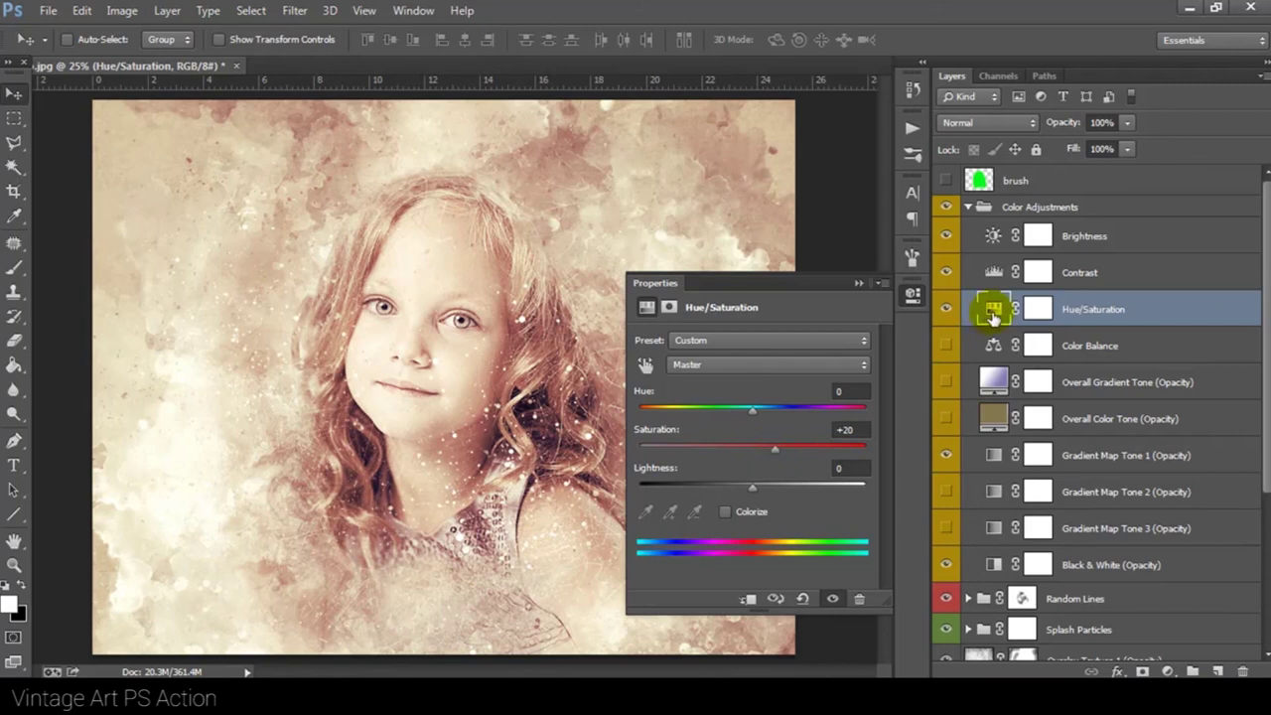
{"action": "left_click", "coordinate": [912, 294]}
- Enable Color Balance and set the midtones Cyan-Red to -7
{"action": "left_click", "coordinate": [1092, 346]}
{"action": "left_click", "coordinate": [965, 345]}
{"action": "left_click", "coordinate": [993, 344]}
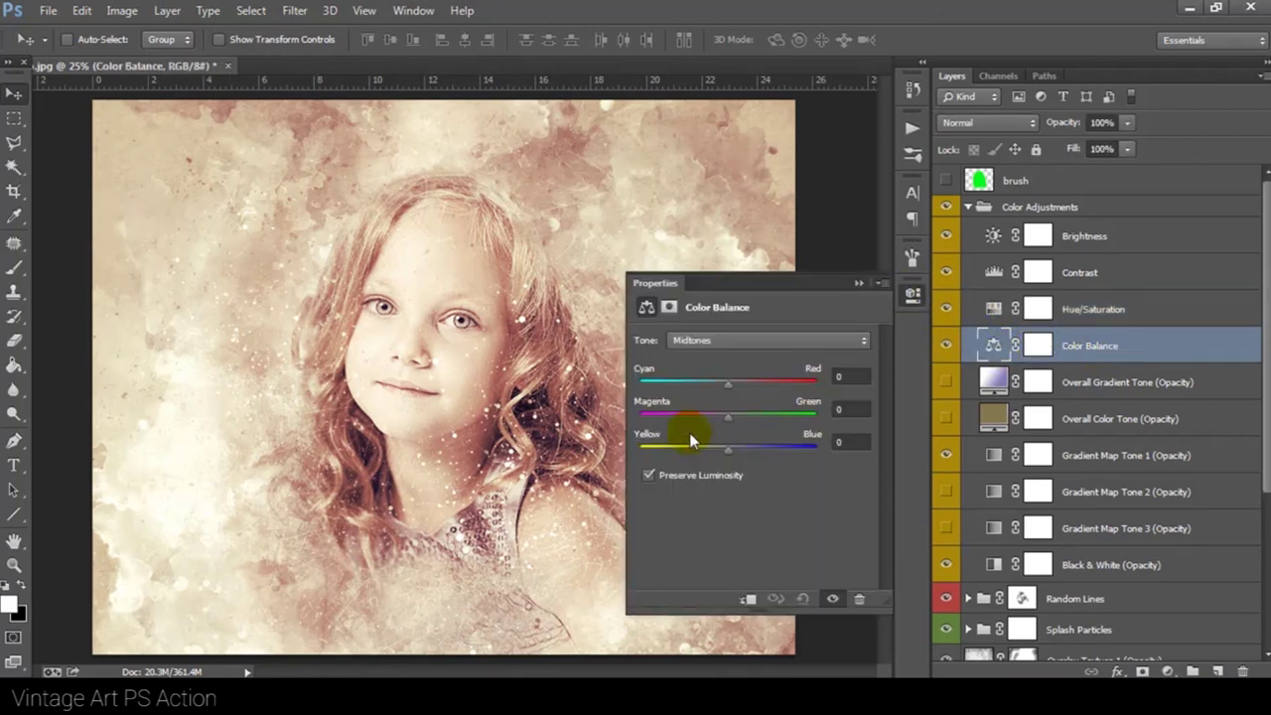
{"action": "mouse_move", "coordinate": [728, 387]}
{"action": "left_mouse_down"}
{"action": "mouse_move", "coordinate": [762, 395]}
{"action": "mouse_move", "coordinate": [729, 387]}
{"action": "mouse_move", "coordinate": [731, 444]}
{"action": "left_mouse_up"}
- Turn on Overall Gradient Tone and try the Orange, Light Purple, Salmon Pink and Light Brown gradients
{"action": "left_click", "coordinate": [913, 294]}
{"action": "left_click", "coordinate": [1100, 385]}
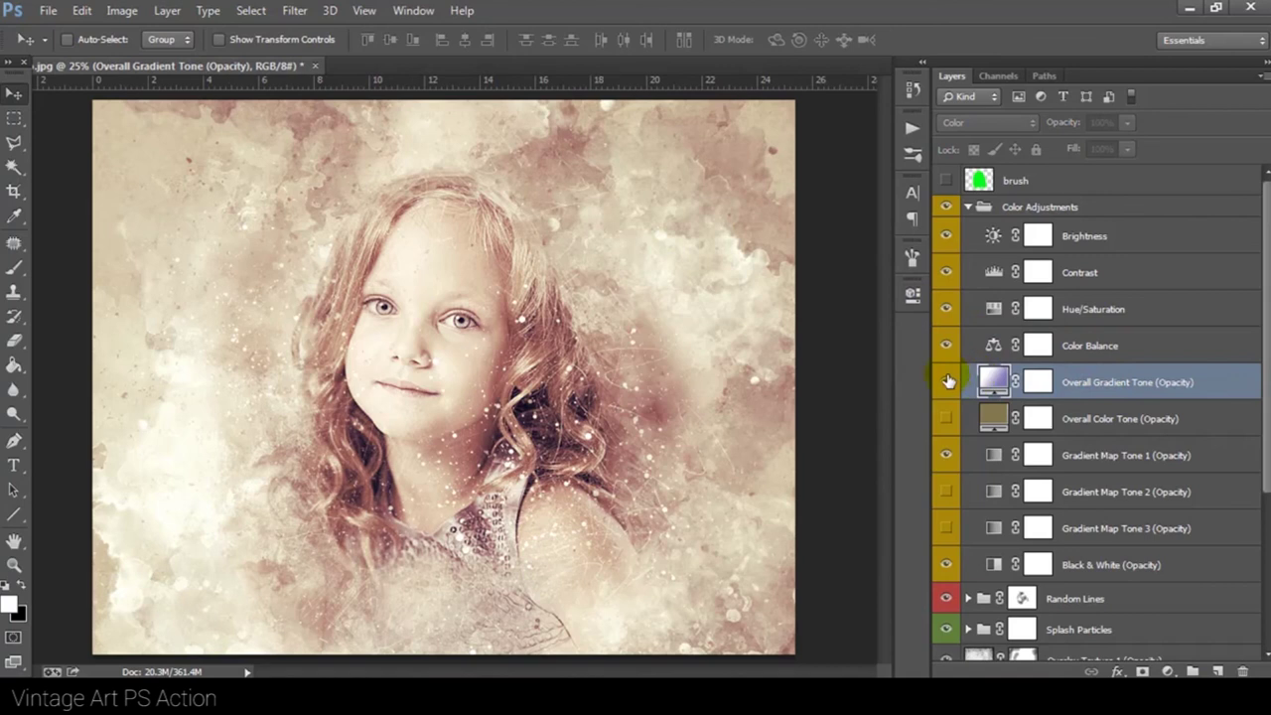
{"action": "left_click", "coordinate": [948, 380]}
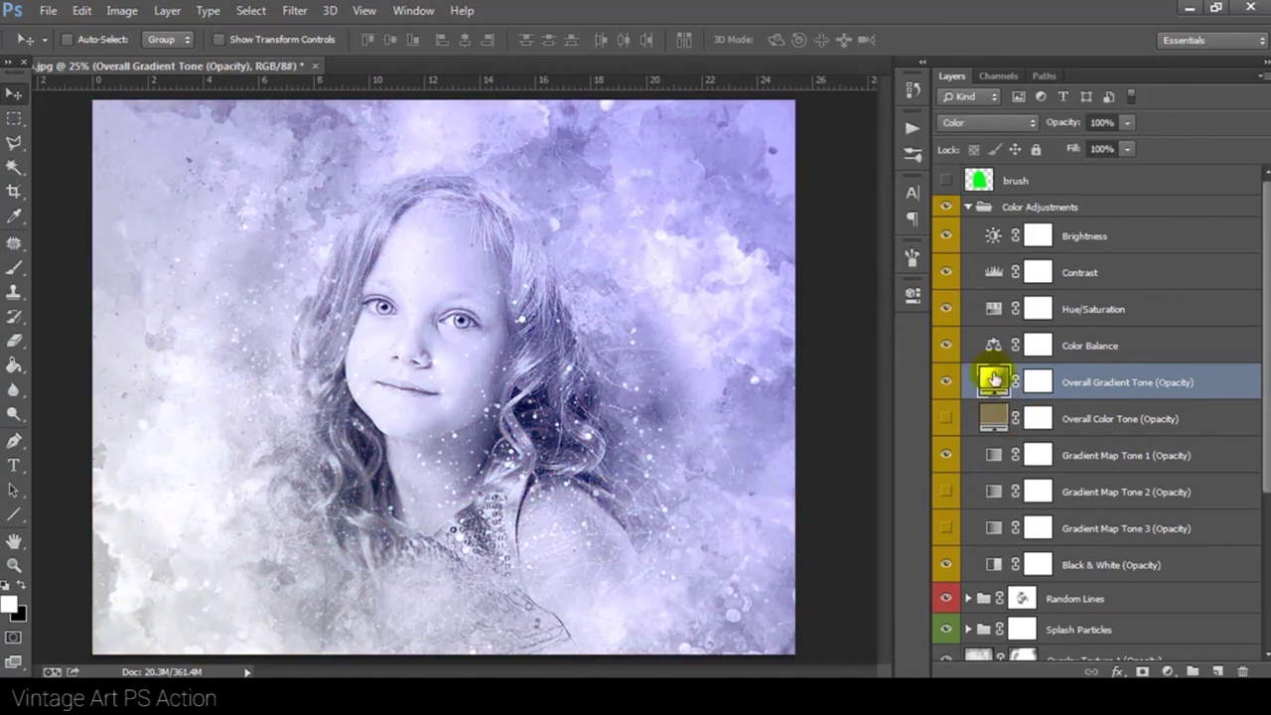
{"action": "double_click", "coordinate": [993, 377]}
{"action": "left_click", "coordinate": [824, 249]}
{"action": "left_click", "coordinate": [831, 287]}
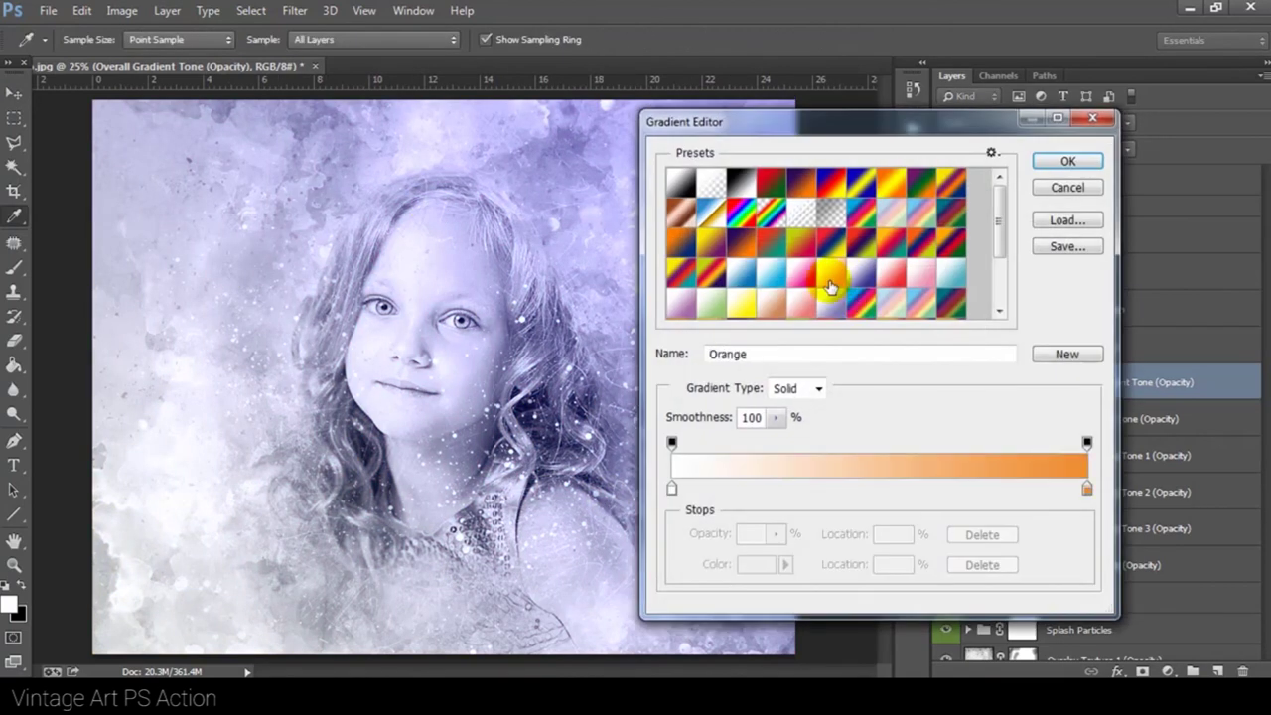
{"action": "left_click", "coordinate": [830, 300]}
{"action": "scroll", "coordinate": [836, 263], "scroll_direction": "down", "scroll_amount": 1}
{"action": "left_click", "coordinate": [800, 238]}
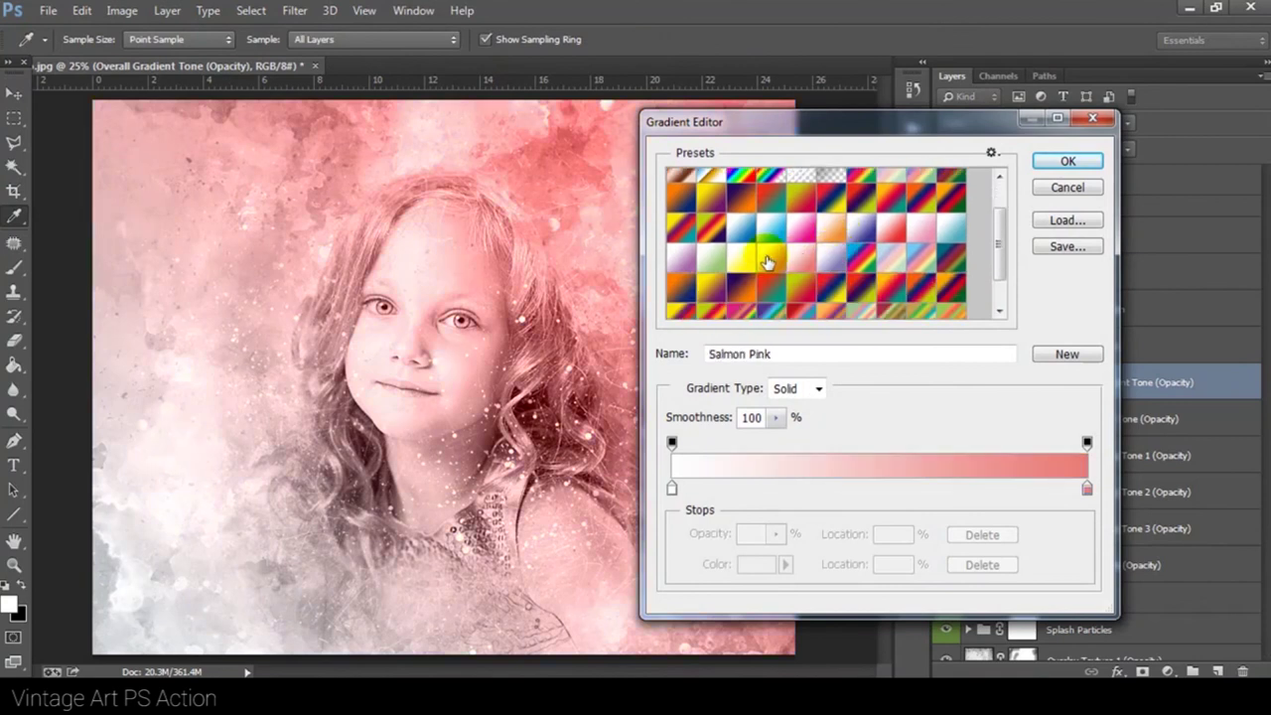
{"action": "left_click", "coordinate": [1062, 162]}
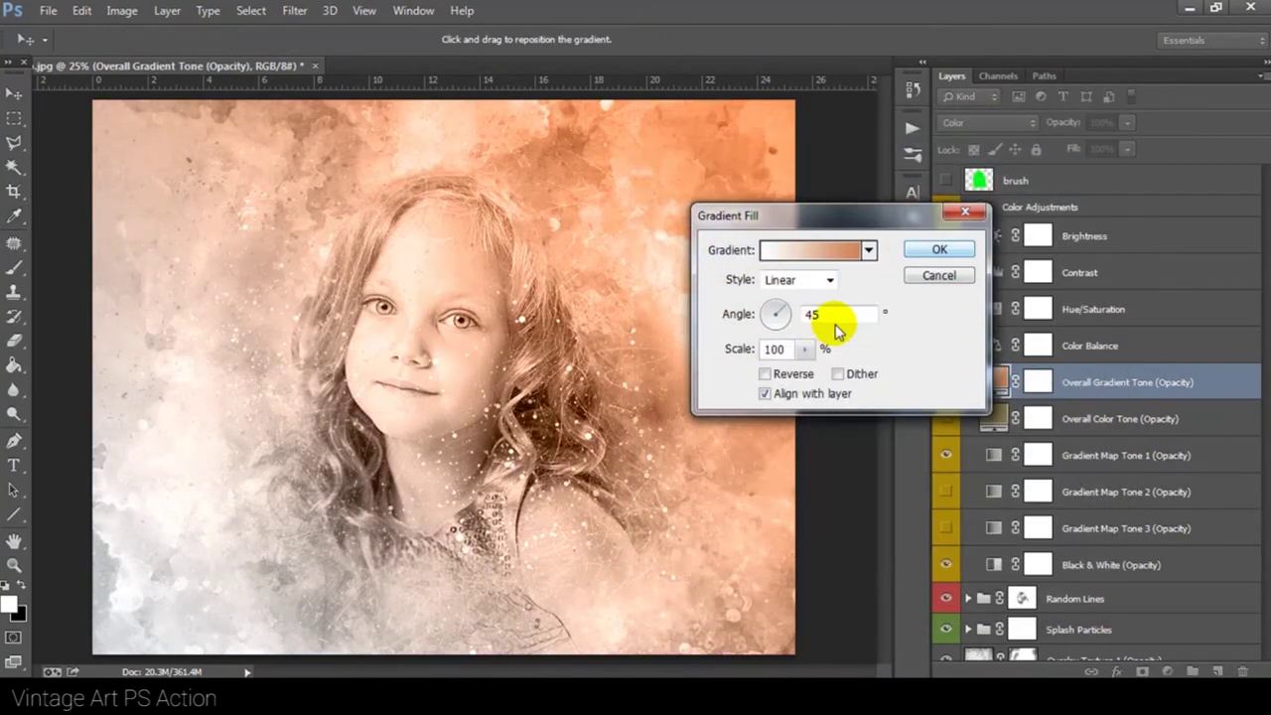
- Try a 135° gradient angle and a new scale, then cancel and hide Overall Gradient Tone
{"action": "left_click_drag", "start_coordinate": [776, 314], "coordinate": [772, 315]}
{"action": "left_click", "coordinate": [771, 316]}
{"action": "left_click", "coordinate": [804, 348]}
{"action": "left_click_drag", "start_coordinate": [801, 369], "coordinate": [794, 369]}
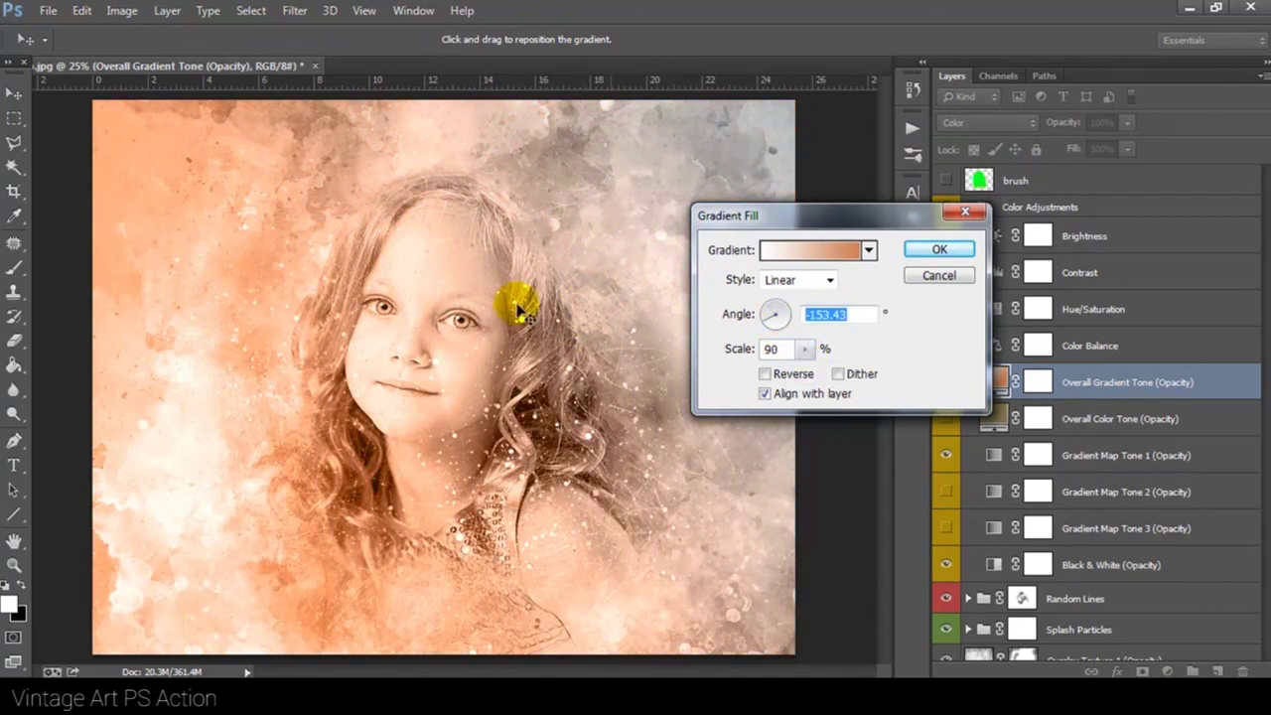
{"action": "left_click", "coordinate": [948, 276]}
{"action": "left_click", "coordinate": [945, 381]}
- Show Overall Color Tone, try olive, yellowish and paler fill colours, then keep the original colour
{"action": "left_click", "coordinate": [1067, 418]}
{"action": "left_click", "coordinate": [945, 418]}
{"action": "double_click", "coordinate": [995, 421]}
{"action": "left_click_drag", "start_coordinate": [843, 411], "coordinate": [883, 411]}
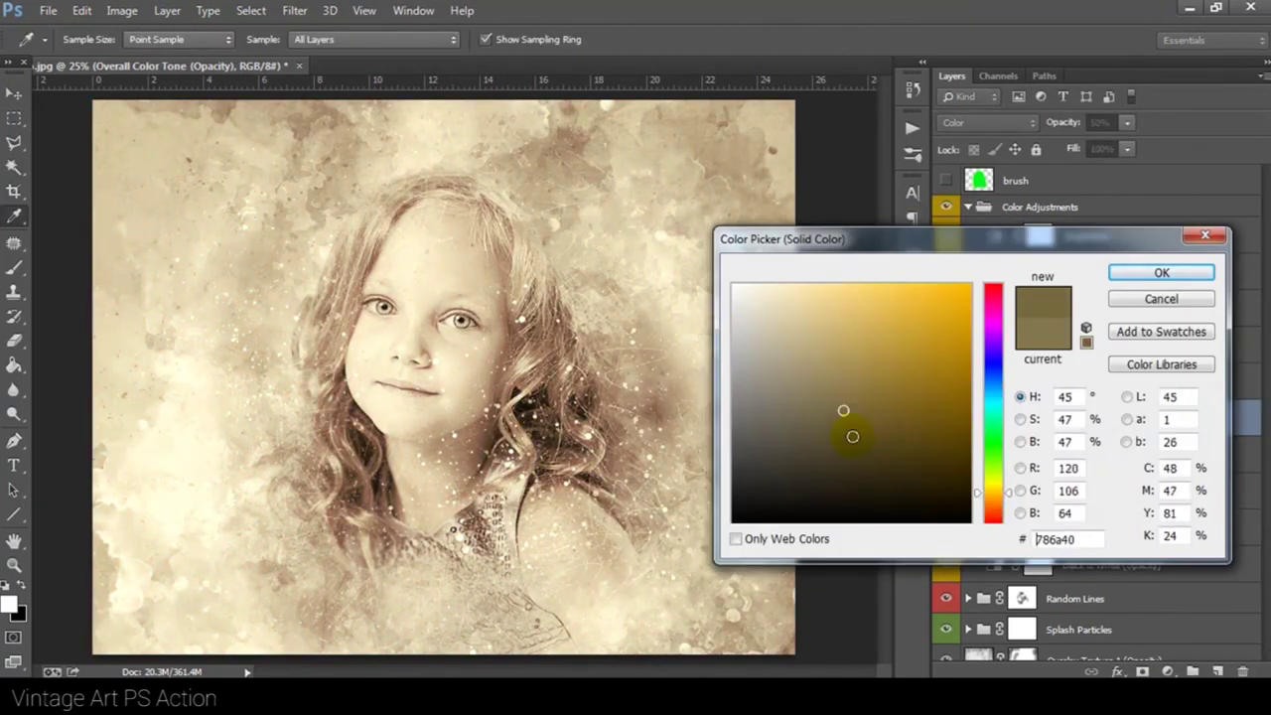
{"action": "left_click_drag", "start_coordinate": [988, 398], "coordinate": [990, 484]}
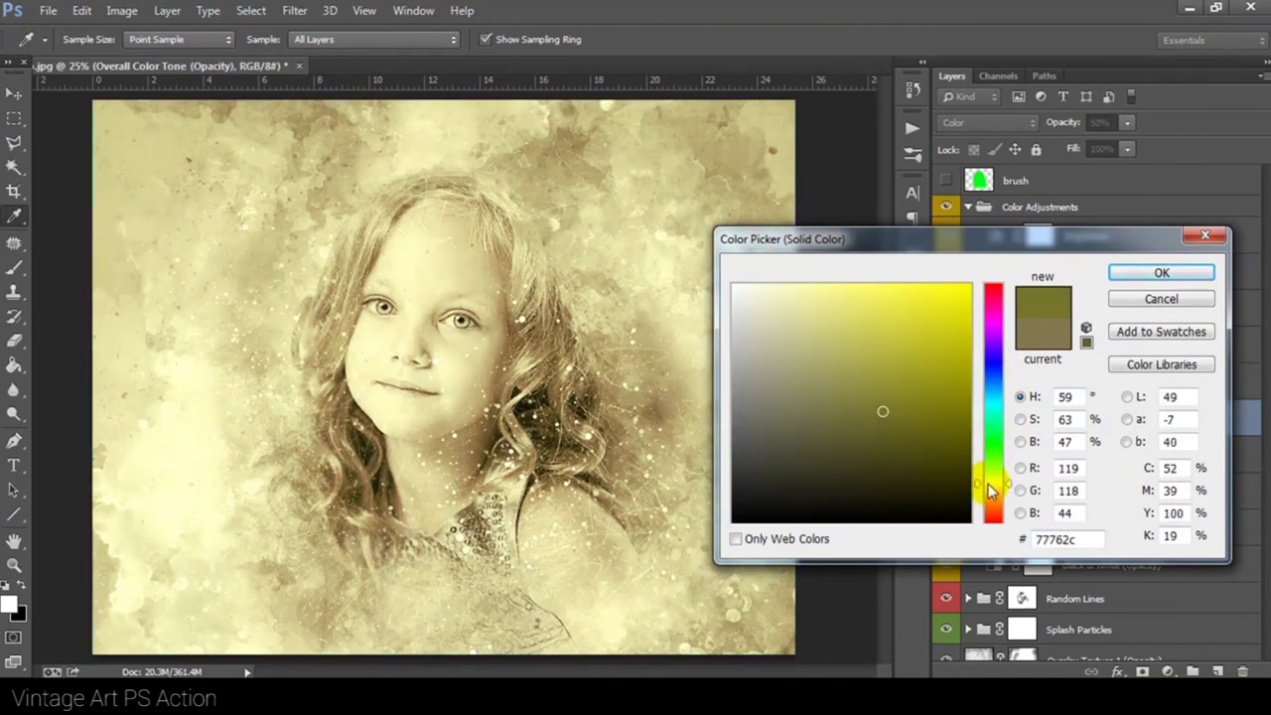
{"action": "left_click", "coordinate": [824, 343]}
{"action": "left_click", "coordinate": [768, 313]}
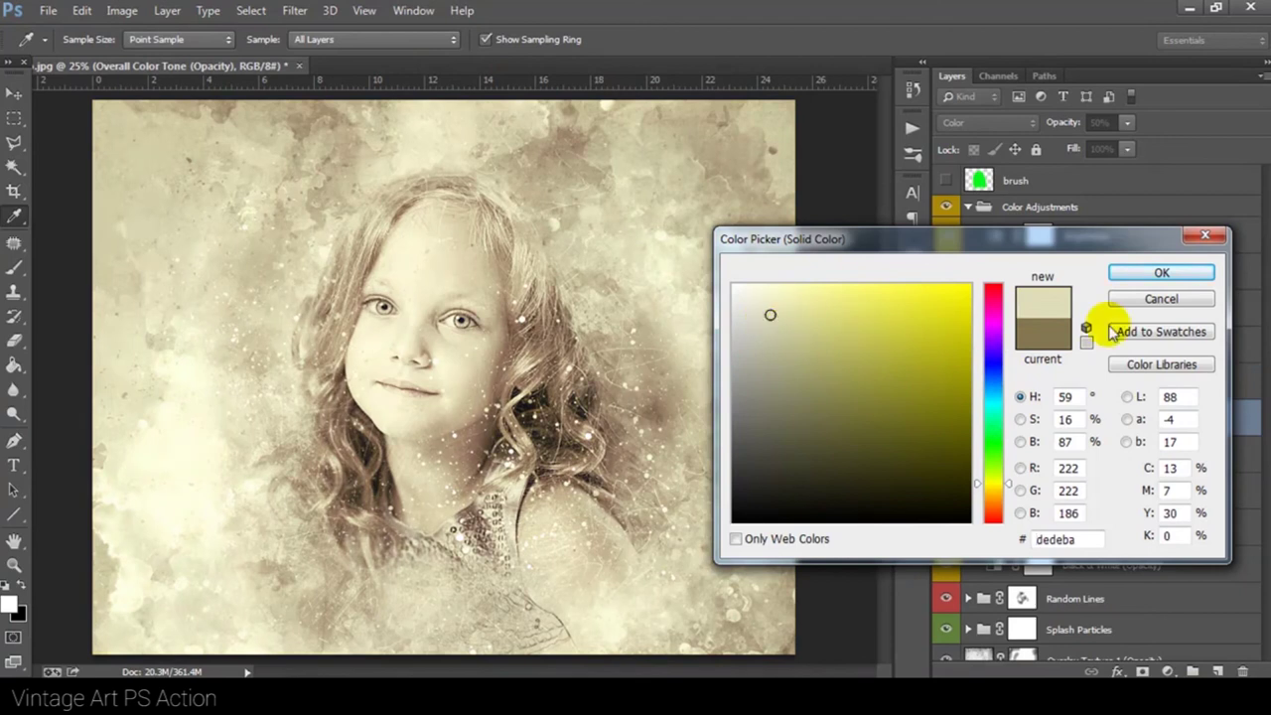
{"action": "left_click", "coordinate": [1126, 296]}
- Hide Overall Color Tone, browse the gradient map layers and toggle Gradient Map Tone 1 to compare
{"action": "left_click", "coordinate": [945, 418]}
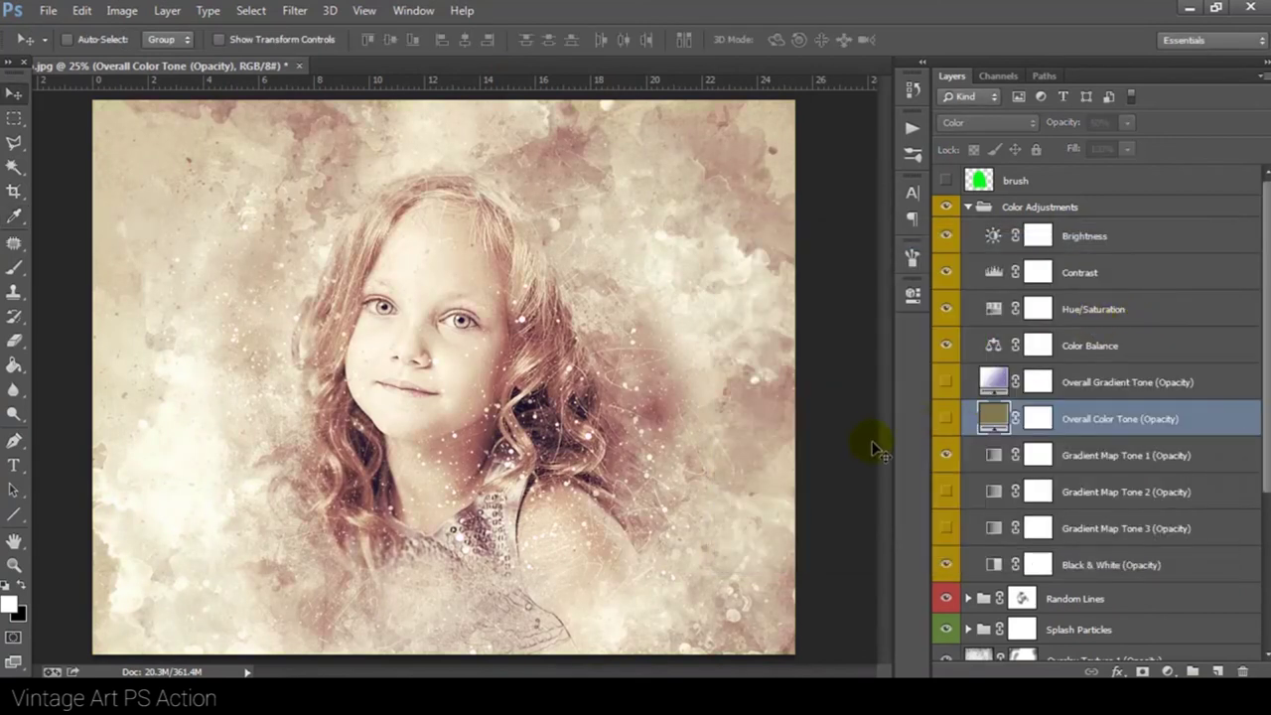
{"action": "left_click", "coordinate": [1126, 456]}
{"action": "scroll", "coordinate": [1142, 445], "scroll_direction": "down", "scroll_amount": 3}
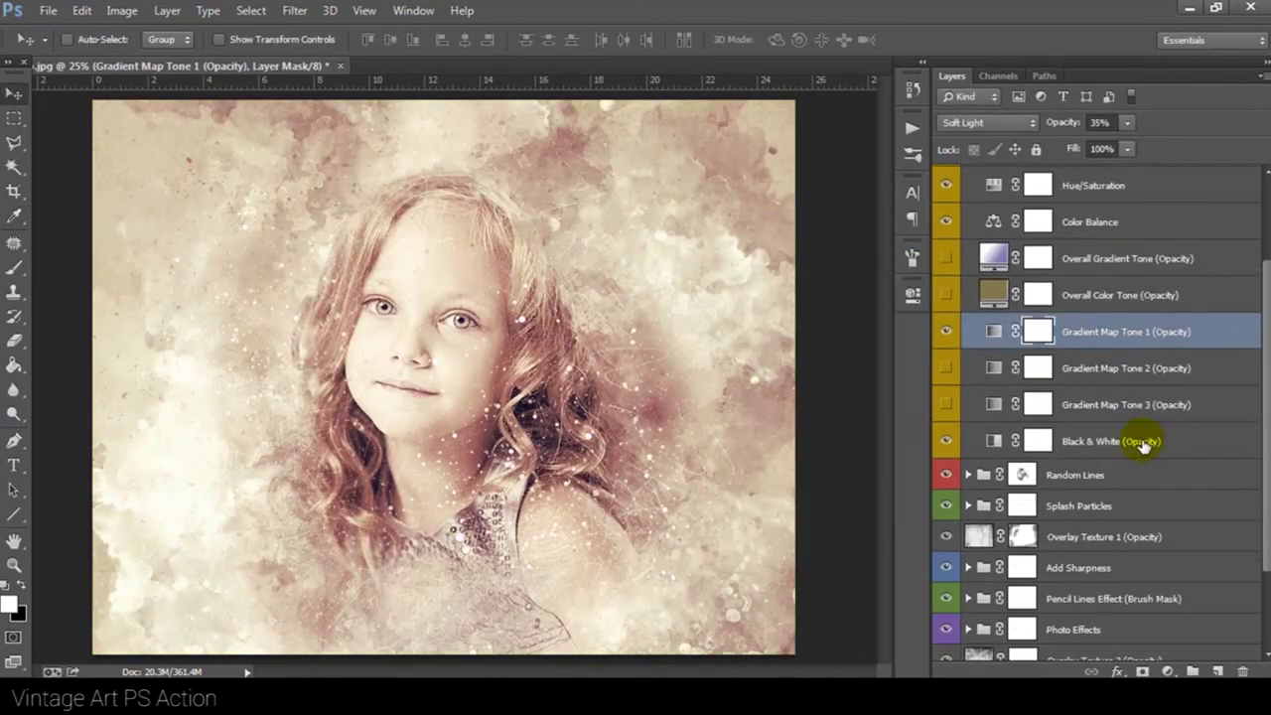
{"action": "left_click", "coordinate": [1102, 375]}
{"action": "left_click", "coordinate": [1095, 404]}
{"action": "left_click", "coordinate": [1087, 440]}
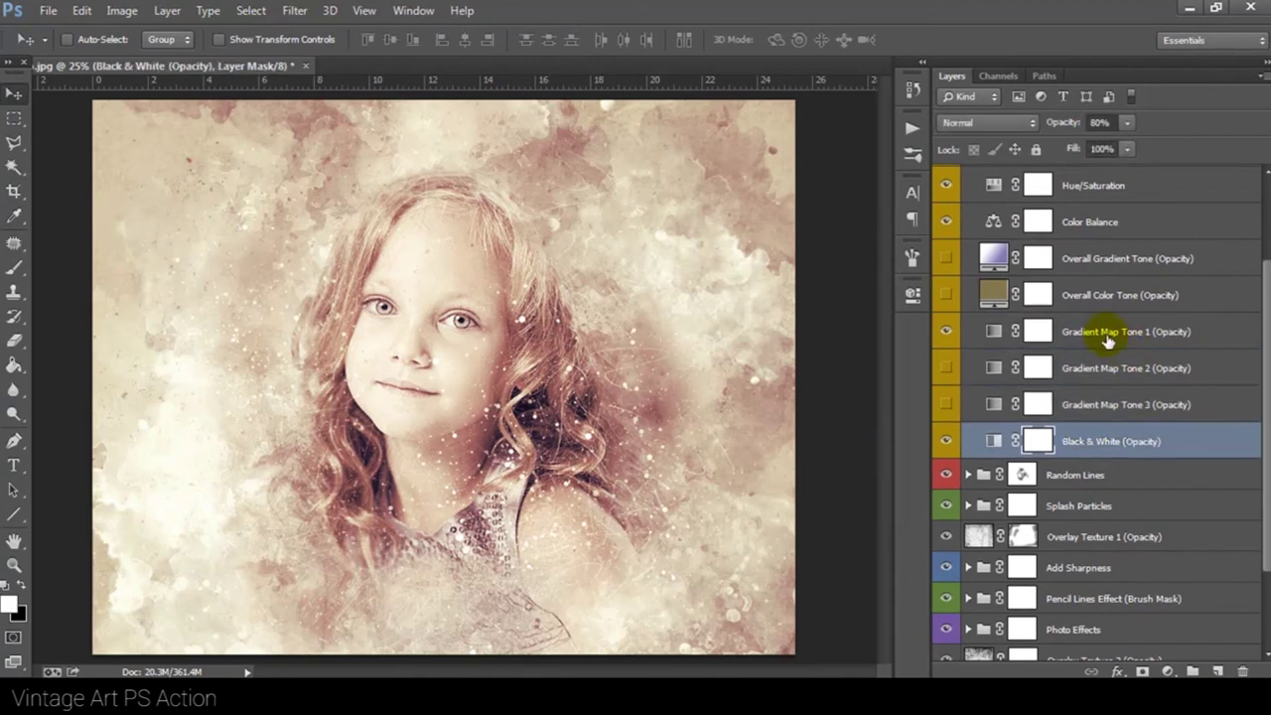
{"action": "left_click", "coordinate": [1105, 336]}
{"action": "left_click", "coordinate": [944, 331]}
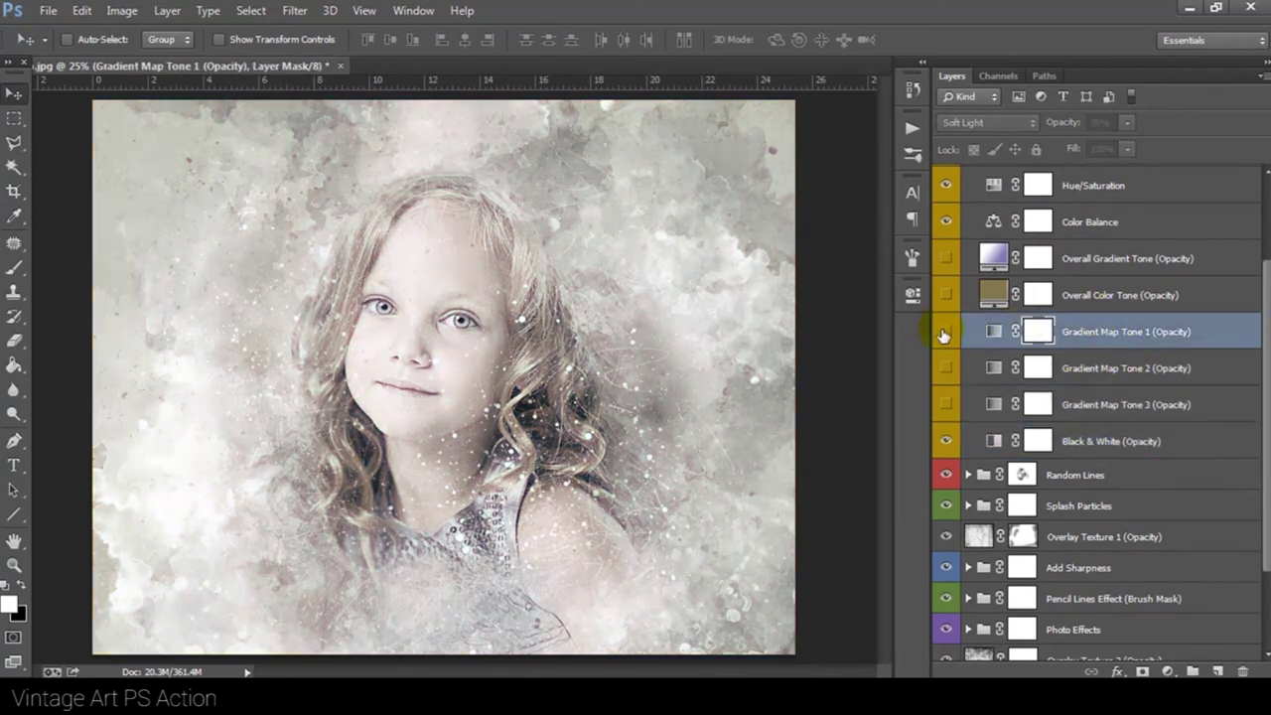
{"action": "left_click", "coordinate": [944, 331]}
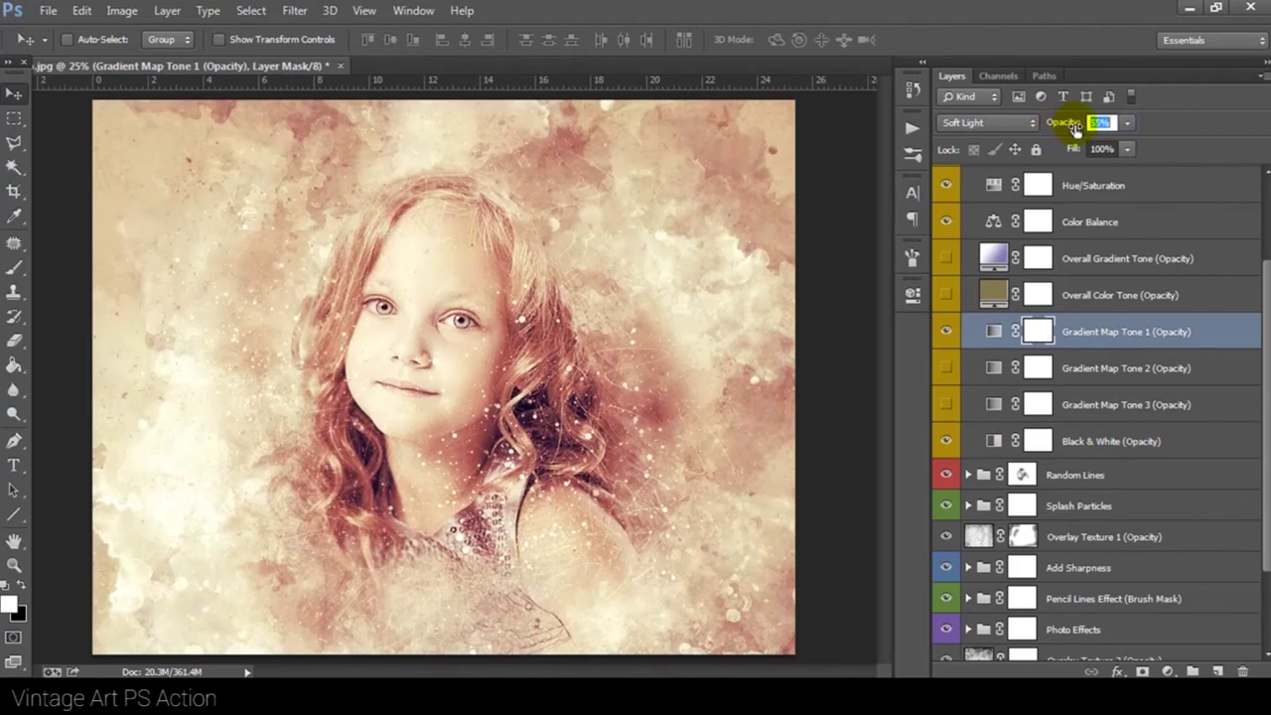
- Set Gradient Map Tone 1 to 25% and Black & White to 50% opacity, comparing Black & White on and off
{"action": "left_click_drag", "start_coordinate": [1063, 127], "coordinate": [1097, 122]}
{"action": "type", "text": "5"}
{"action": "key", "text": "Return"}
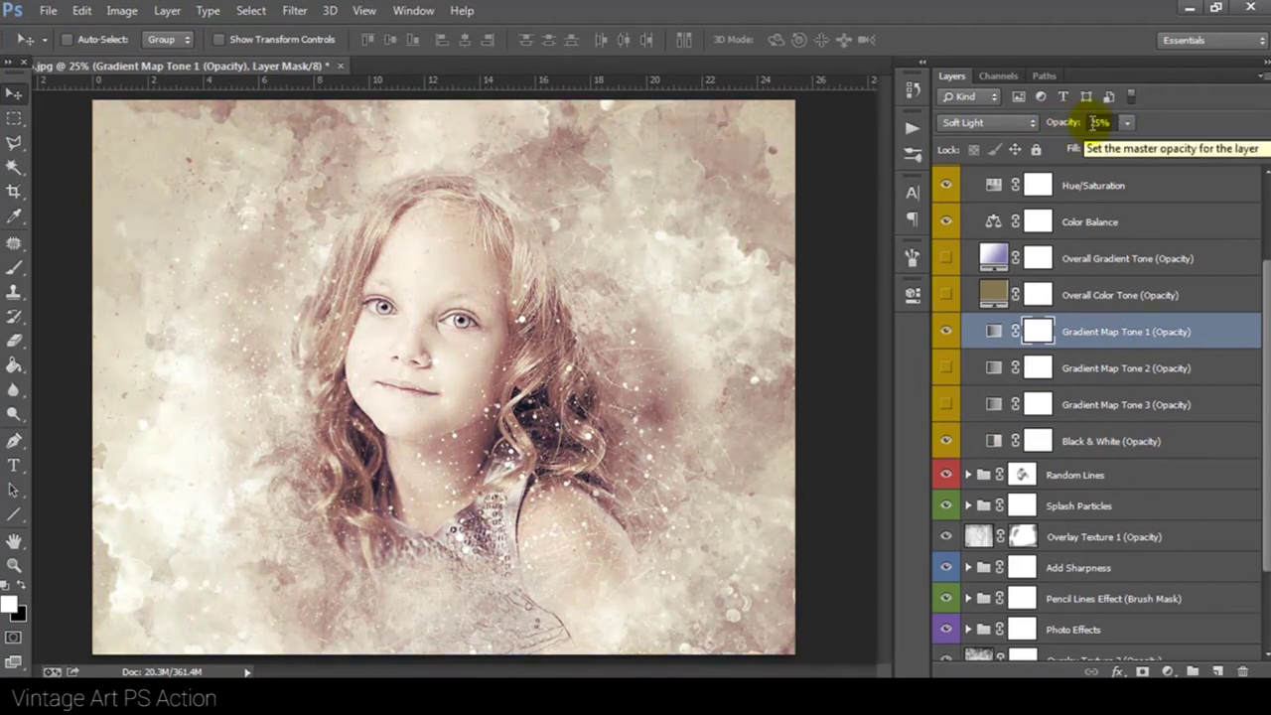
{"action": "left_click", "coordinate": [1093, 447]}
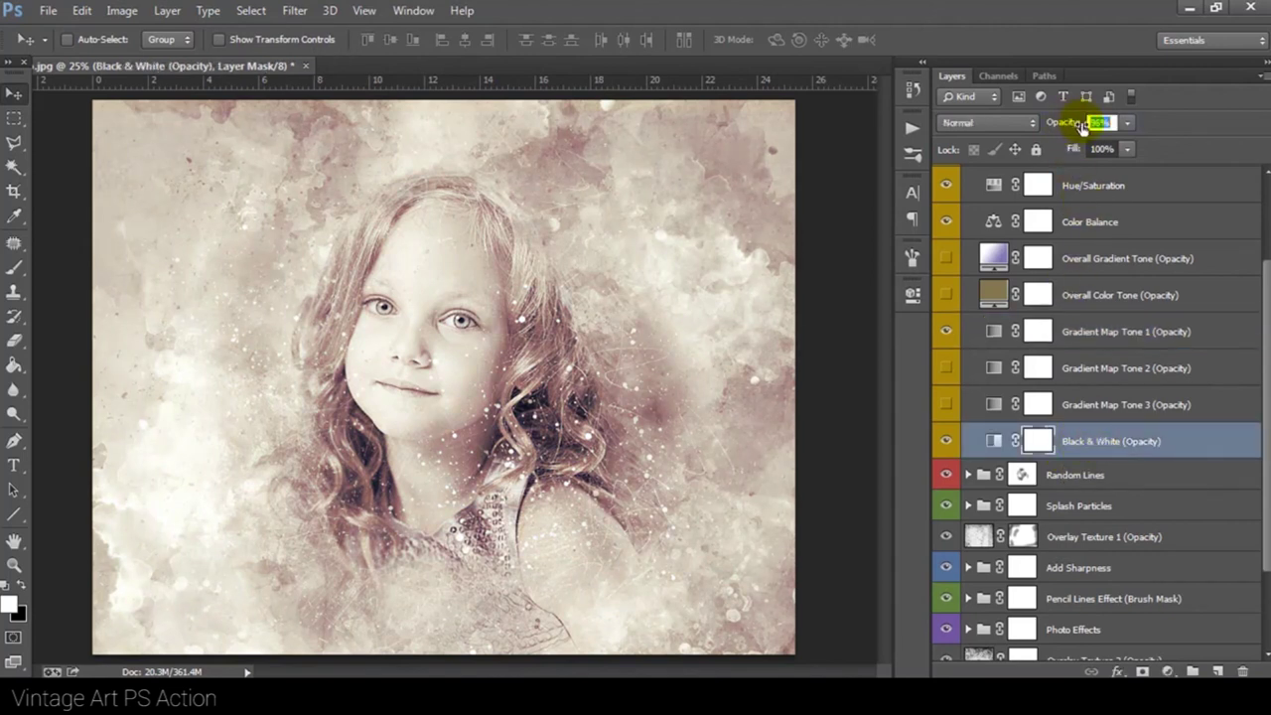
{"action": "key", "text": "Return"}
{"action": "left_click", "coordinate": [946, 442]}
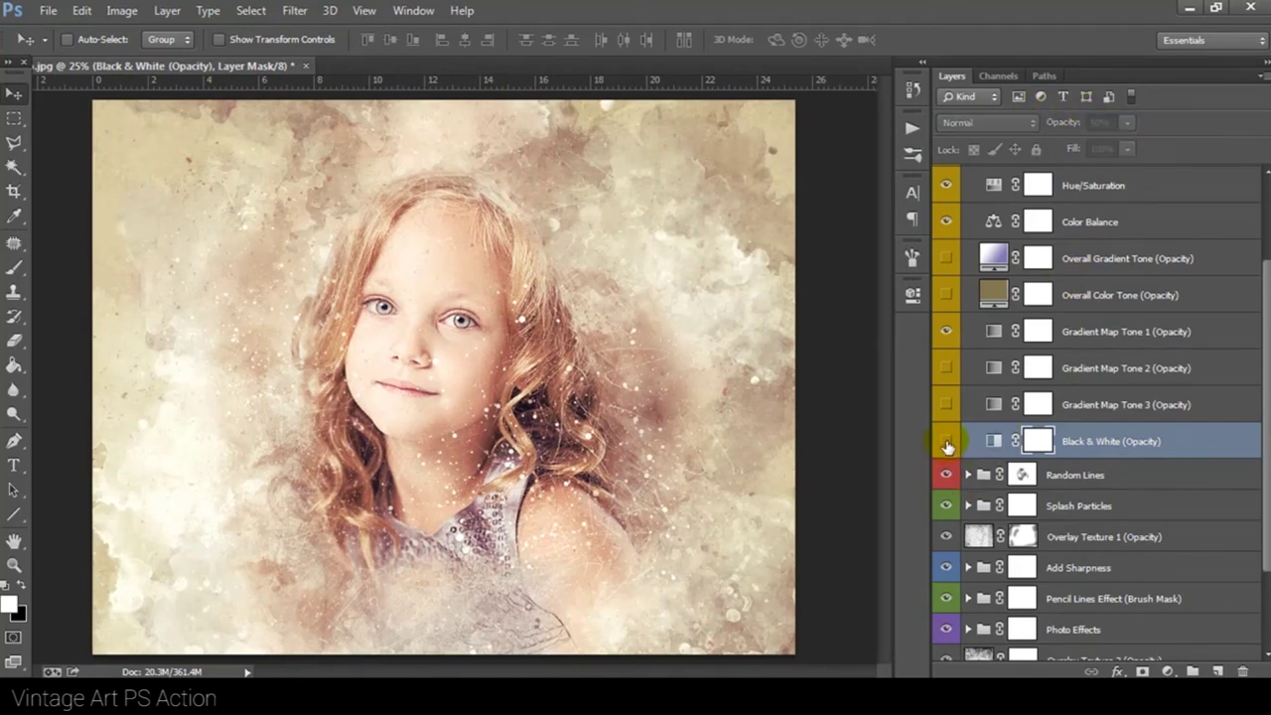
{"action": "left_click", "coordinate": [946, 442]}
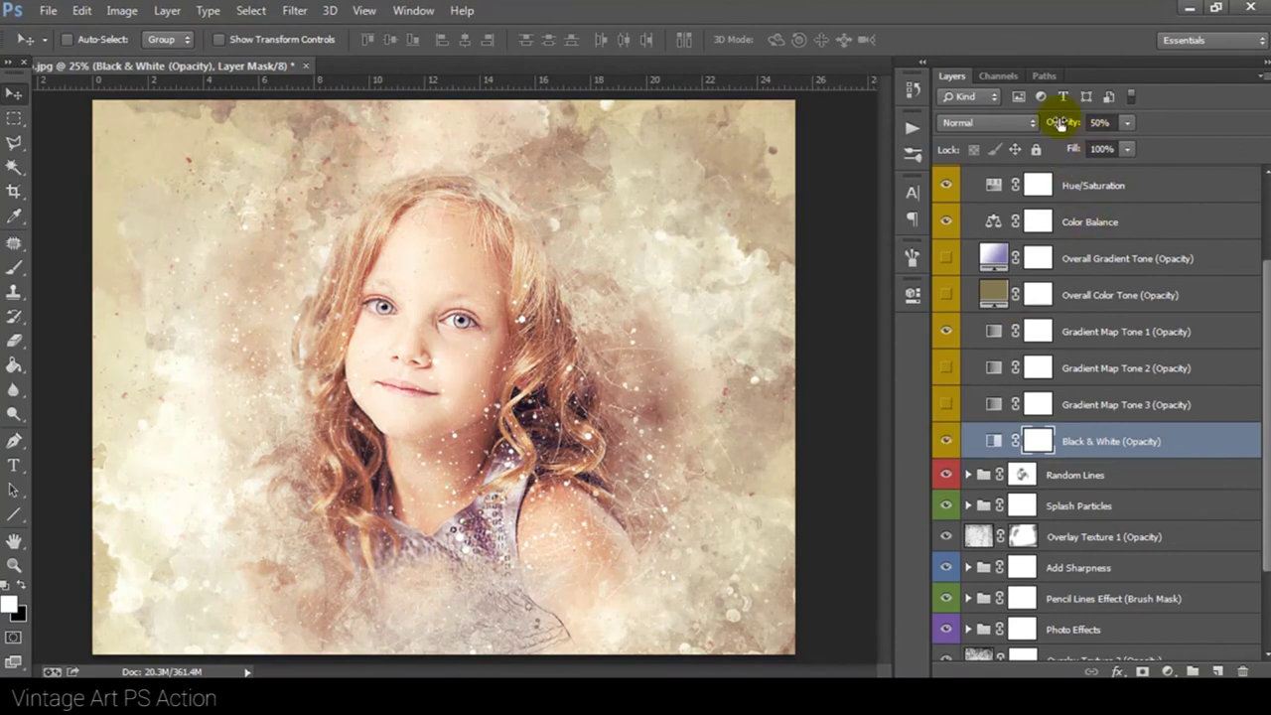
- Raise Black & White to 80% opacity, hide Gradient Map Tone 1 and show Tone 2
{"action": "left_click_drag", "start_coordinate": [1071, 126], "coordinate": [1096, 125]}
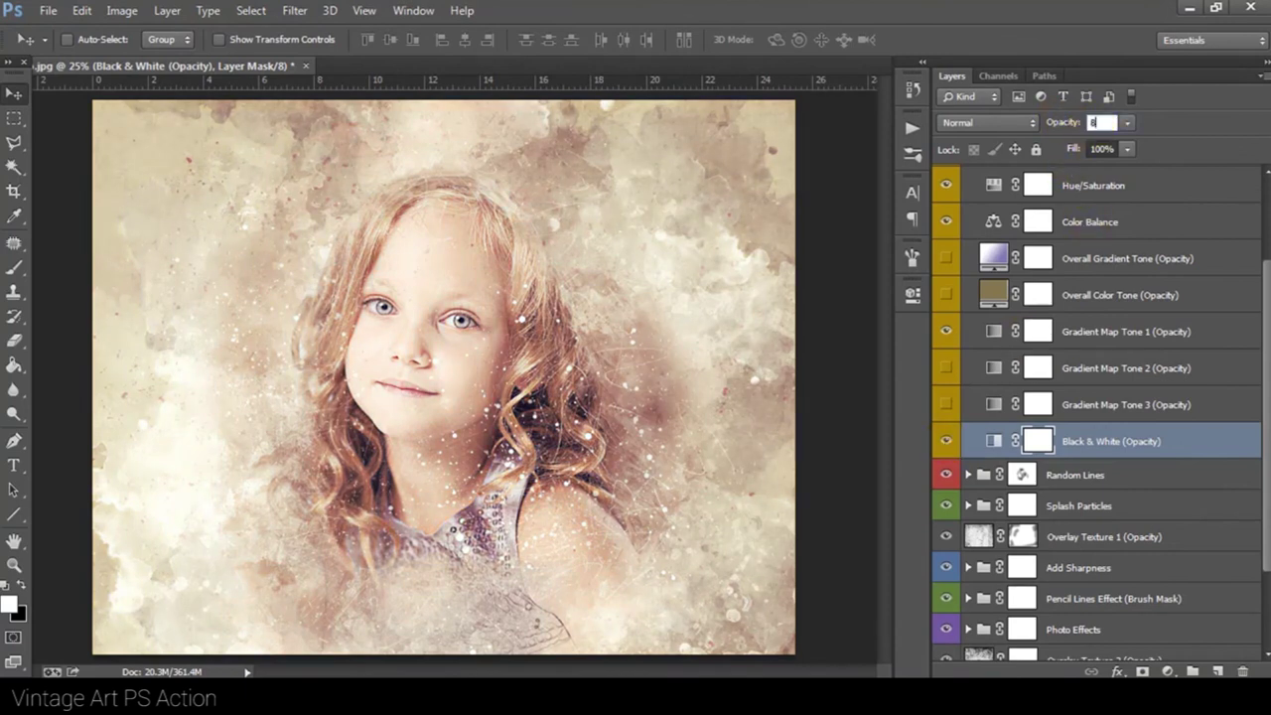
{"action": "type", "text": "0"}
{"action": "key", "text": "Return"}
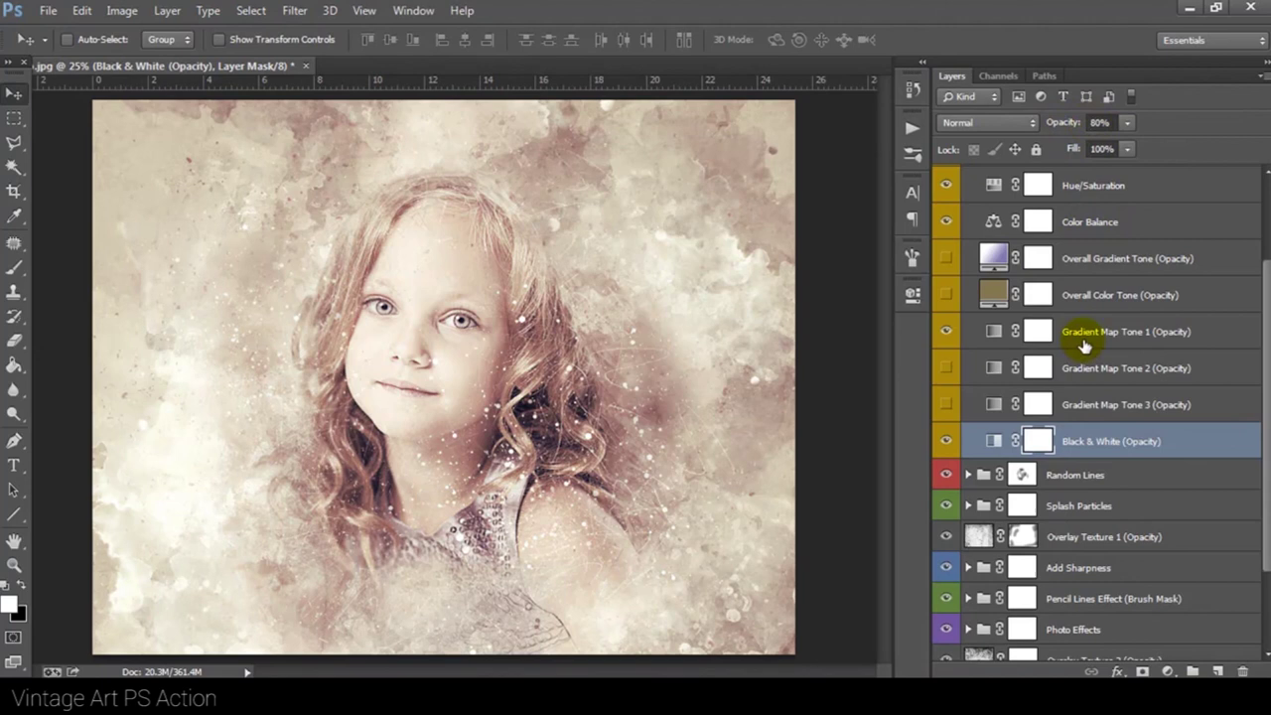
{"action": "left_click", "coordinate": [1078, 334]}
{"action": "left_click", "coordinate": [946, 332]}
{"action": "left_click", "coordinate": [1082, 368]}
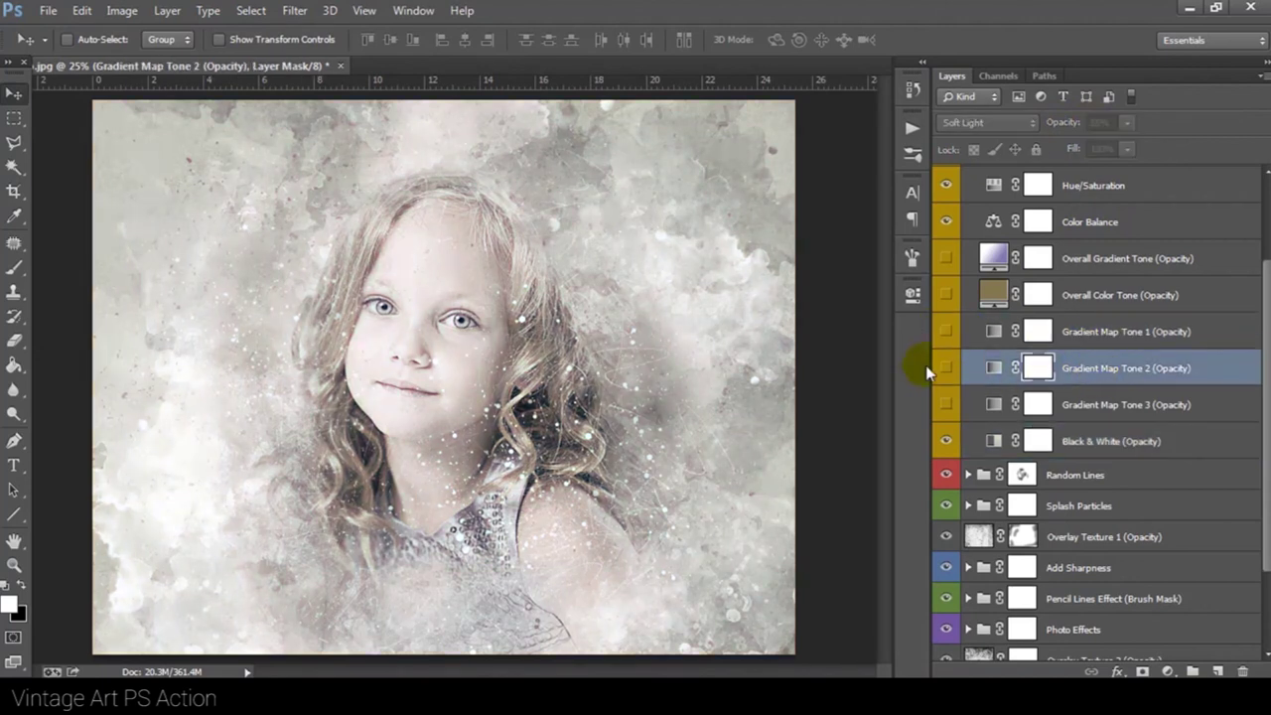
{"action": "left_click", "coordinate": [946, 368]}
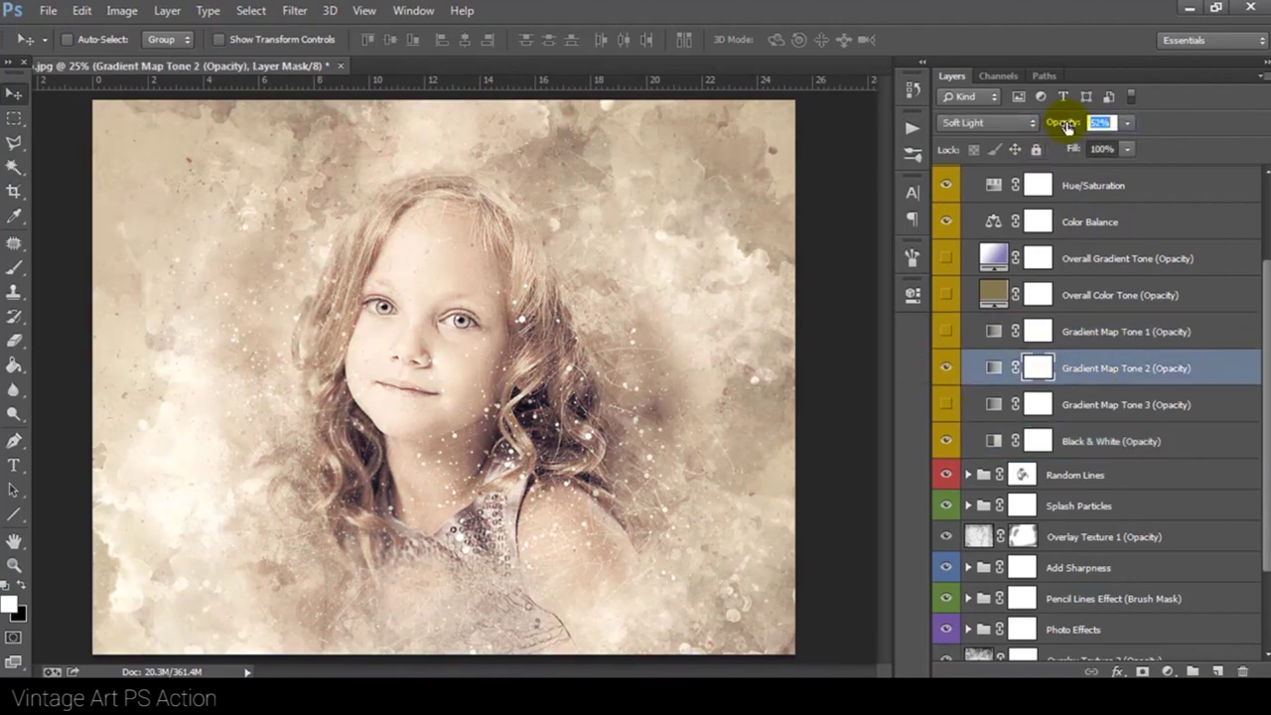
- Give Gradient Map Tone 2 the Red, Violet, Yellow-Green gradient preset after previewing others
{"action": "double_click", "coordinate": [994, 370]}
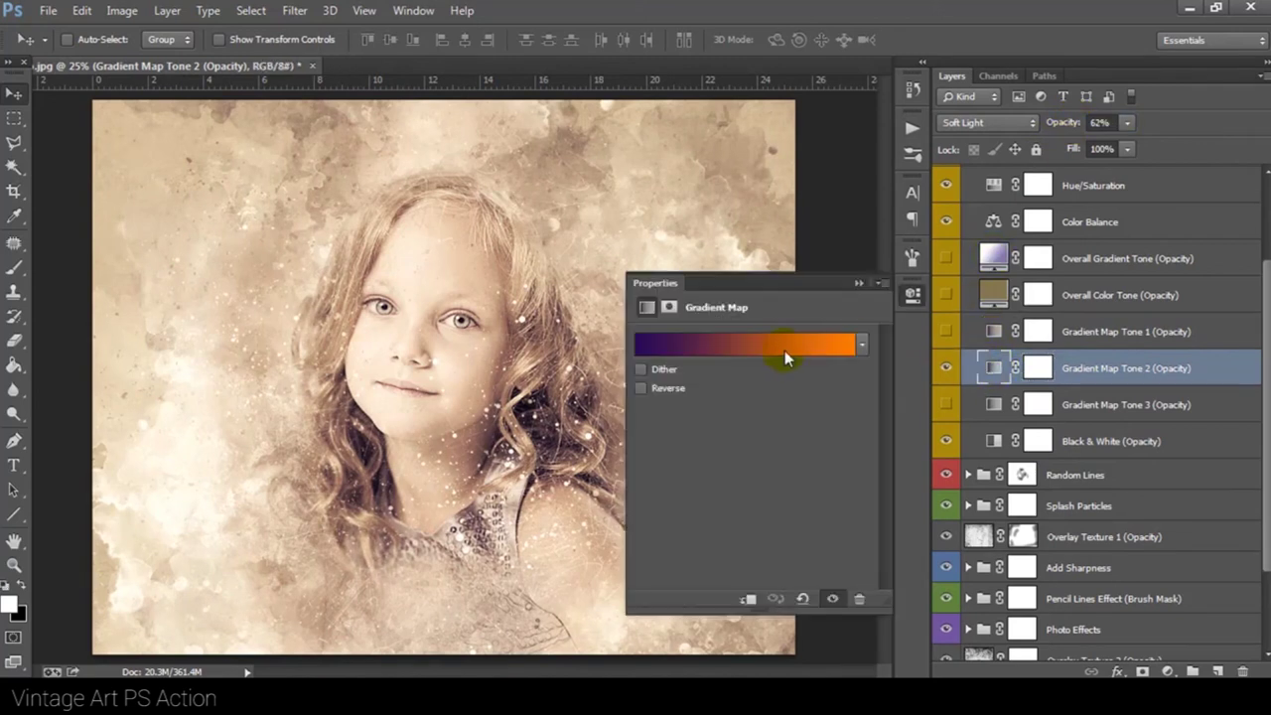
{"action": "left_click", "coordinate": [784, 350]}
{"action": "left_click", "coordinate": [802, 251]}
{"action": "left_click", "coordinate": [841, 250]}
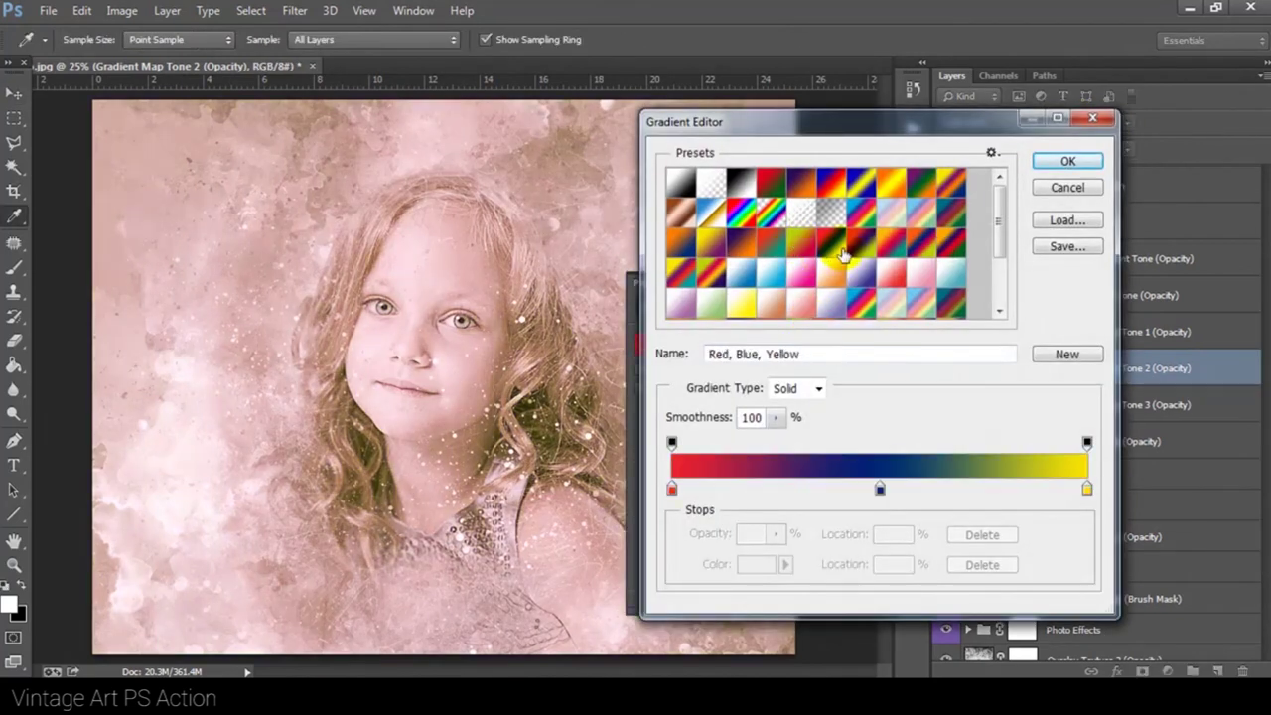
{"action": "scroll", "coordinate": [841, 254], "scroll_direction": "down", "scroll_amount": 1}
{"action": "scroll", "coordinate": [842, 257], "scroll_direction": "down", "scroll_amount": 1}
{"action": "left_click", "coordinate": [862, 262]}
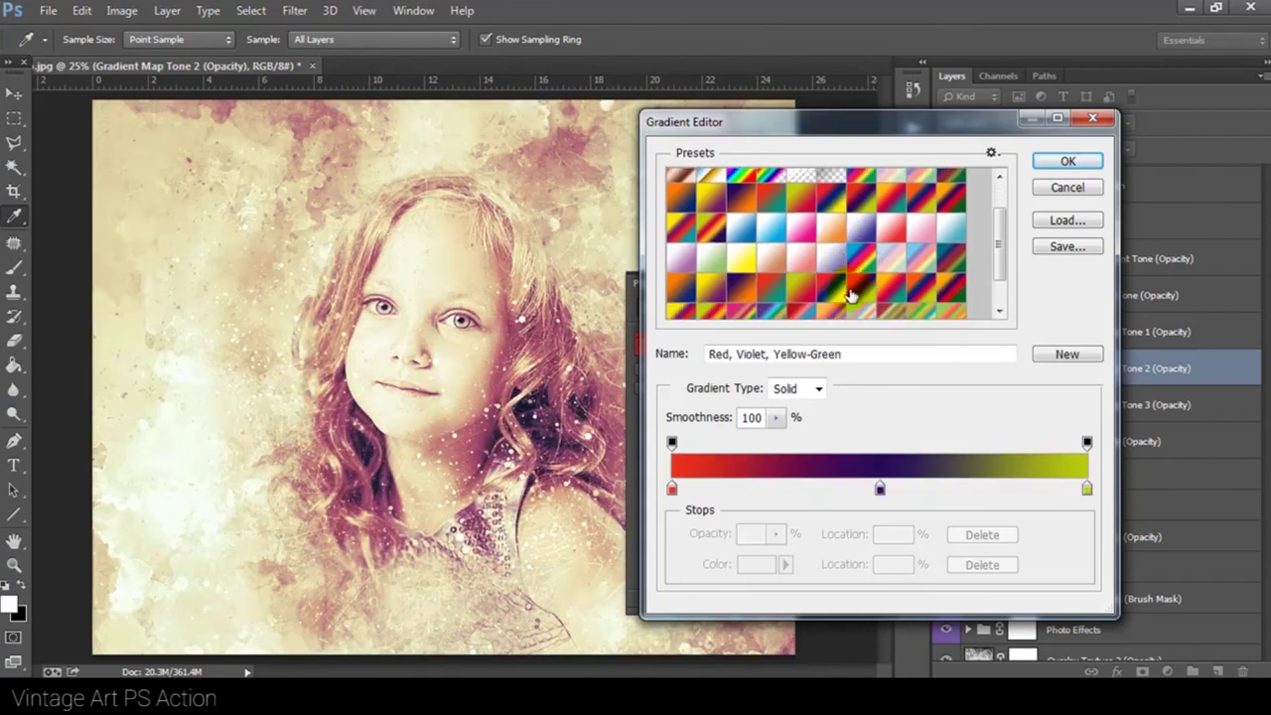
{"action": "scroll", "coordinate": [851, 291], "scroll_direction": "down", "scroll_amount": 2}
{"action": "left_click", "coordinate": [832, 213]}
{"action": "left_click", "coordinate": [853, 243]}
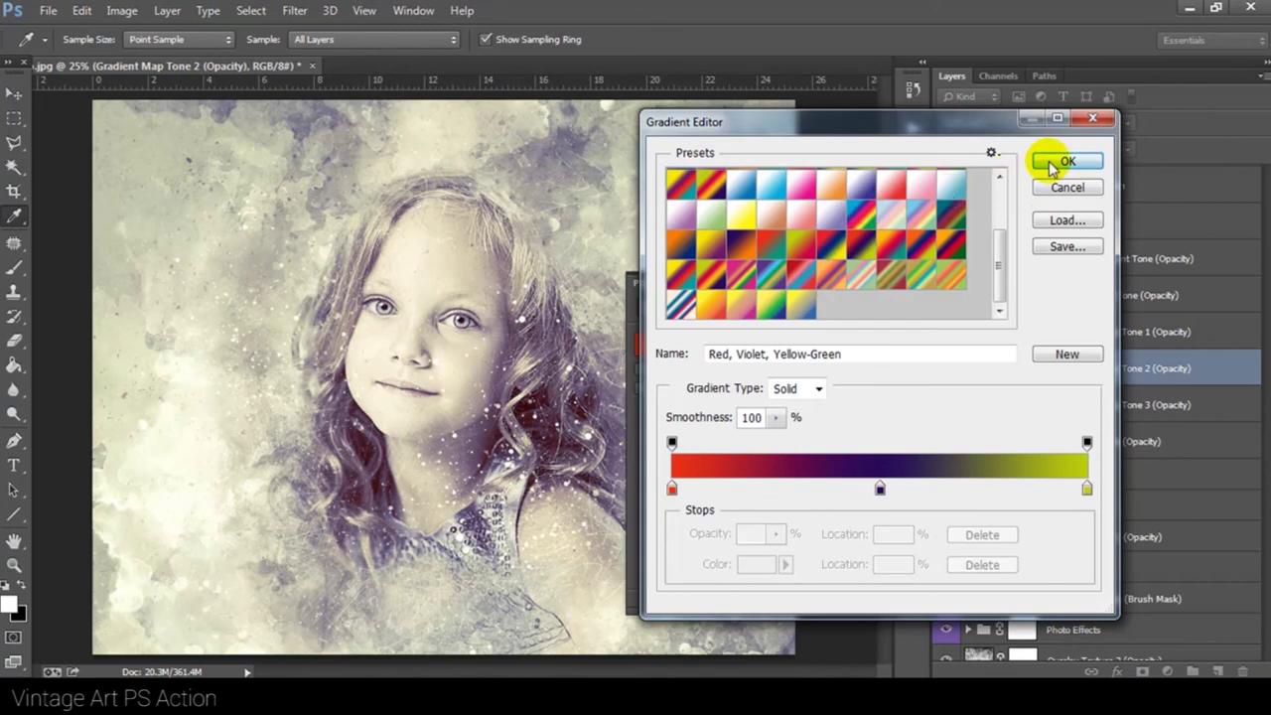
{"action": "left_click", "coordinate": [1054, 162]}
{"action": "left_click", "coordinate": [910, 297]}
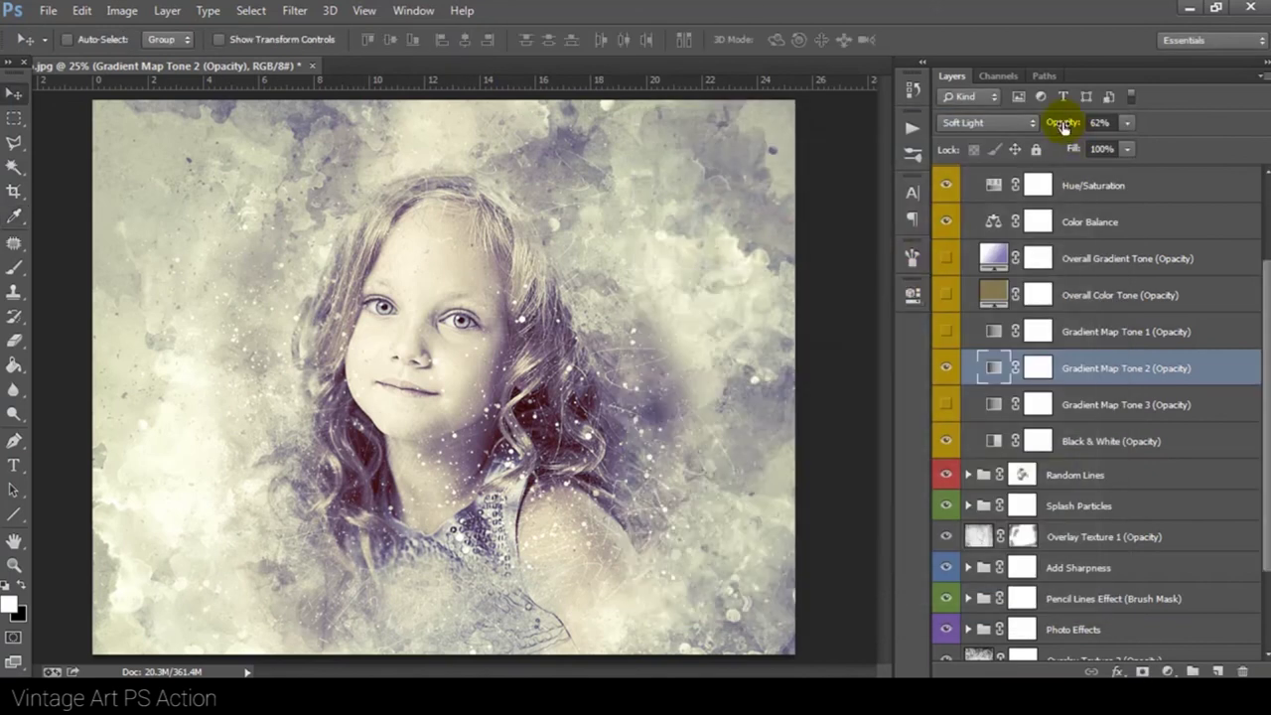
- Lower and hide Tone 2, try Tone 3 at 57% then hide it, and show Tone 1 again
{"action": "left_click_drag", "start_coordinate": [1063, 125], "coordinate": [1039, 122]}
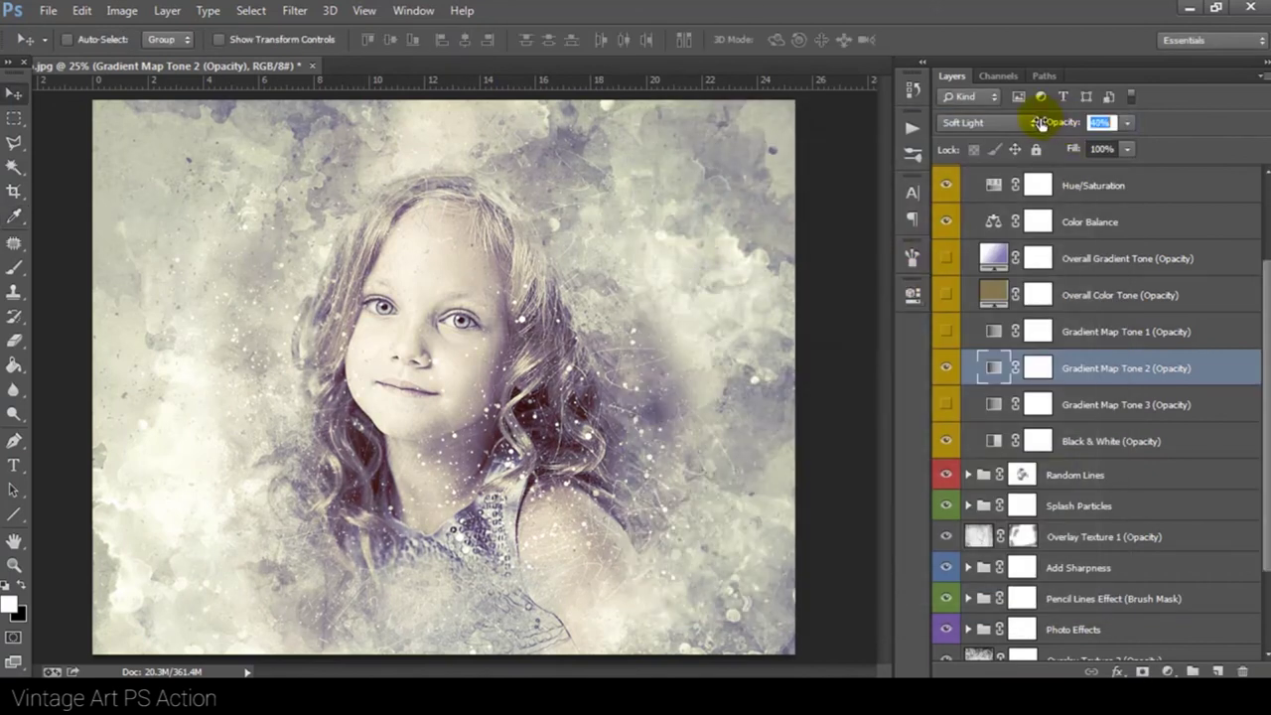
{"action": "left_click", "coordinate": [946, 369]}
{"action": "left_click", "coordinate": [1104, 405]}
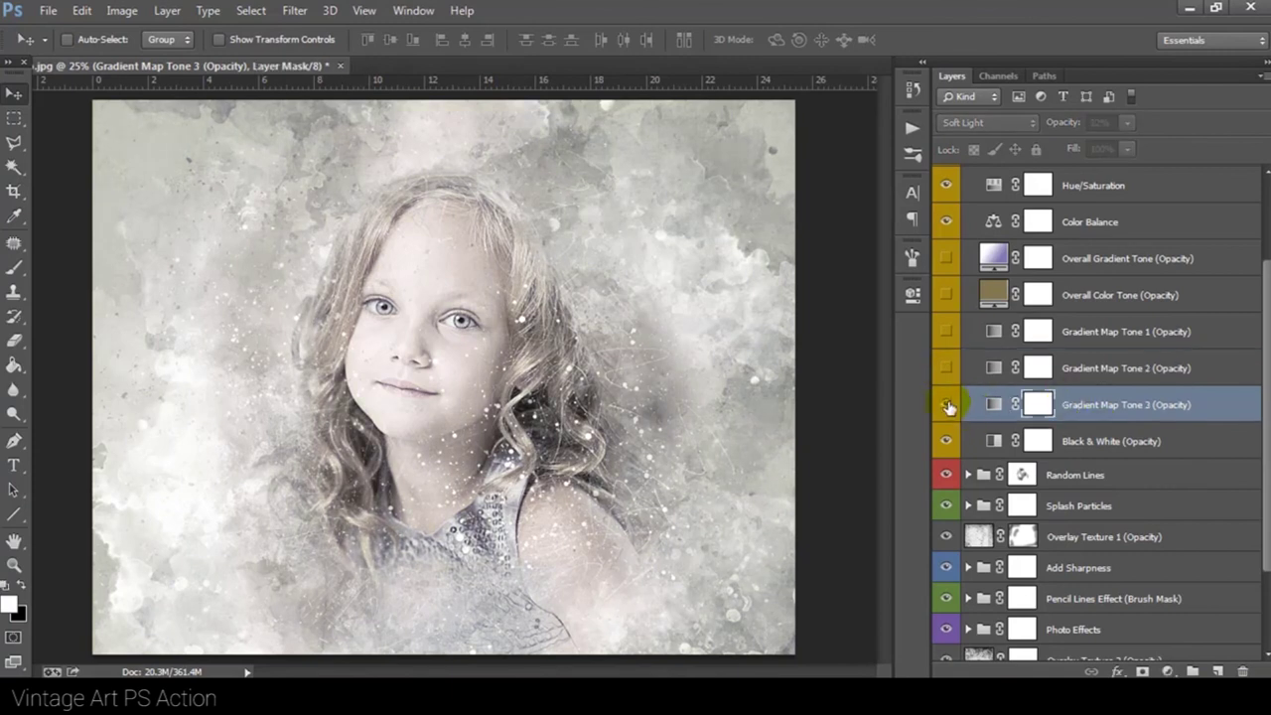
{"action": "left_click", "coordinate": [946, 404]}
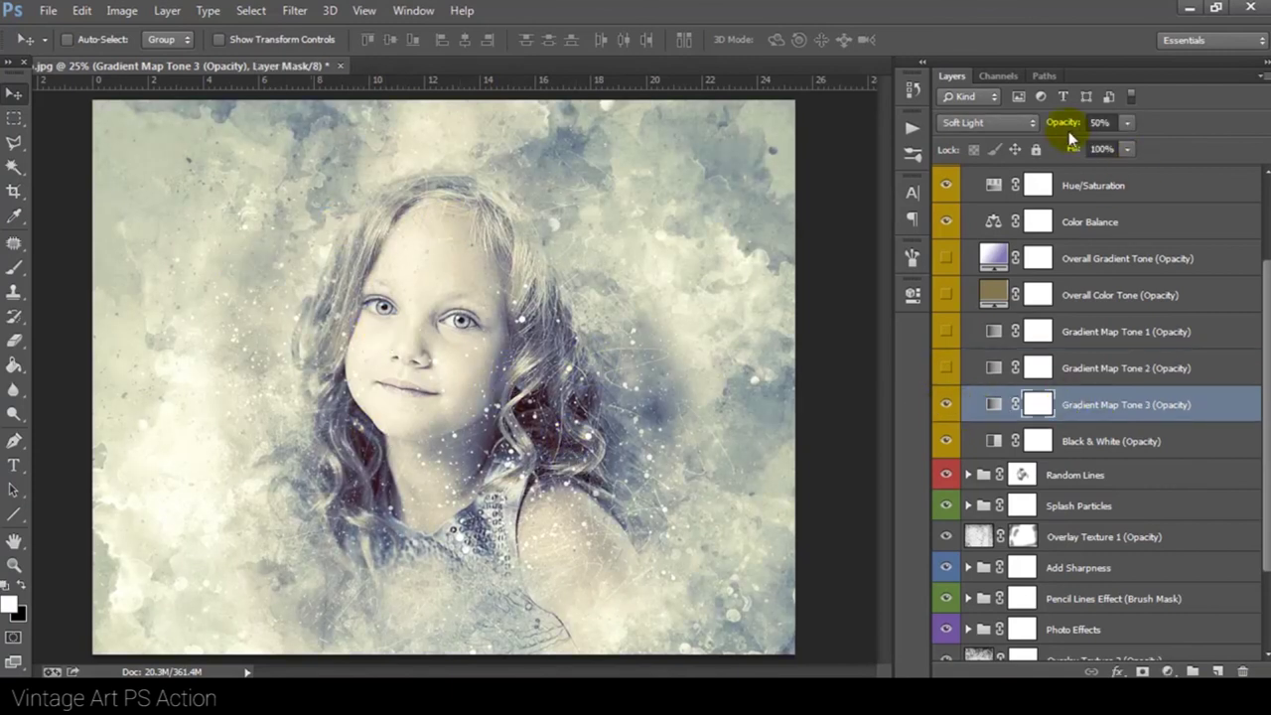
{"action": "mouse_move", "coordinate": [1052, 122]}
{"action": "left_mouse_down"}
{"action": "mouse_move", "coordinate": [1096, 125]}
{"action": "mouse_move", "coordinate": [1082, 123]}
{"action": "left_mouse_up"}
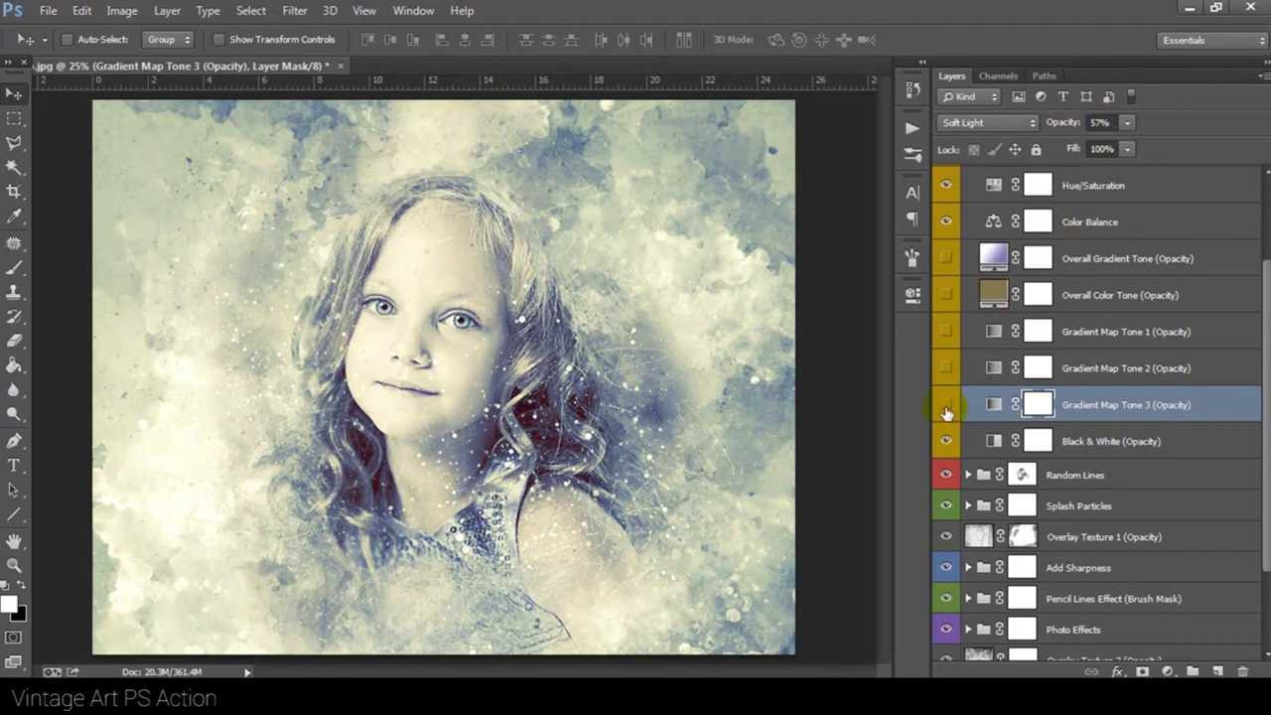
{"action": "left_click", "coordinate": [946, 406]}
{"action": "left_click", "coordinate": [971, 340]}
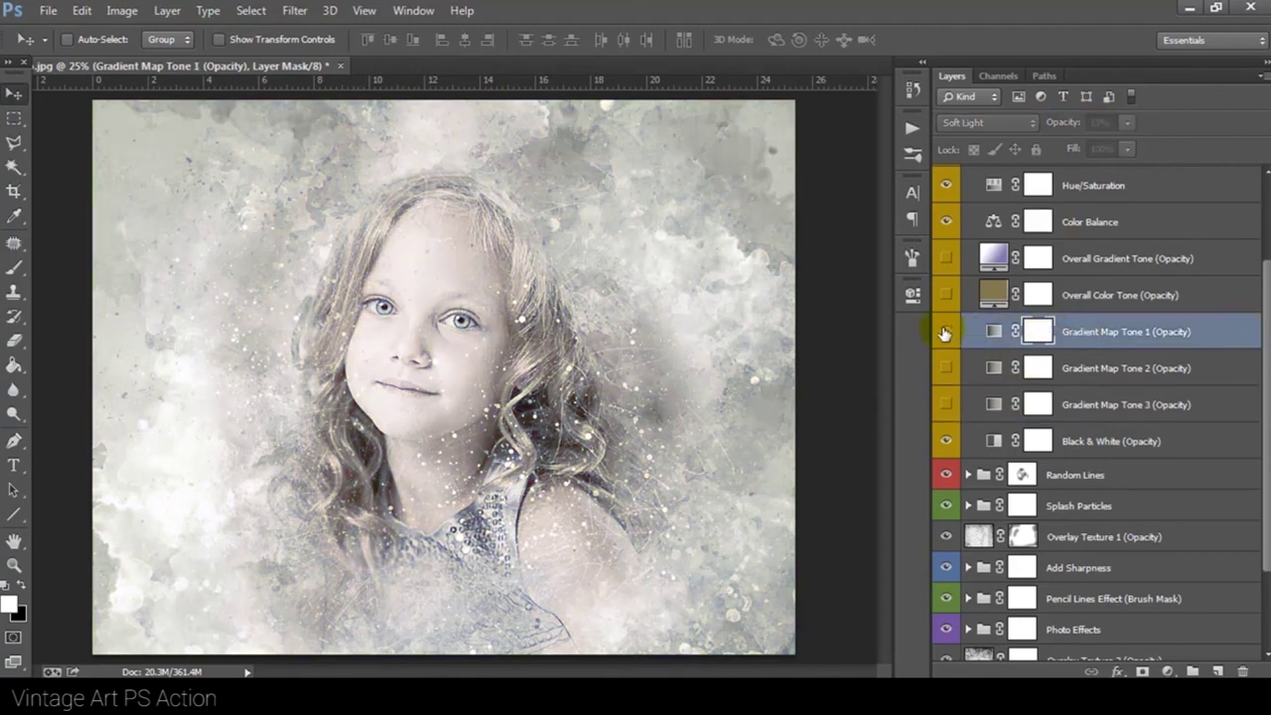
{"action": "left_click", "coordinate": [945, 331]}
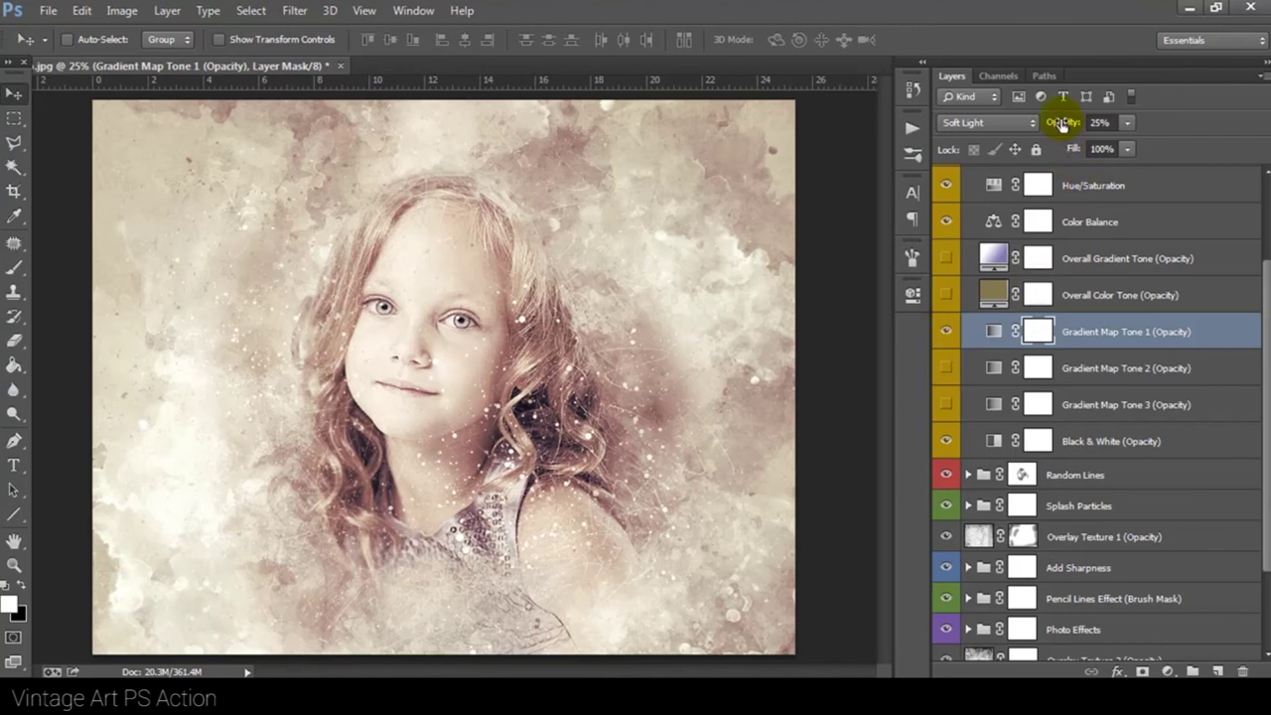
- Scroll to the top of the Layers panel and collapse the Color Adjustments group
{"action": "scroll", "coordinate": [985, 290], "scroll_direction": "up", "scroll_amount": 3}
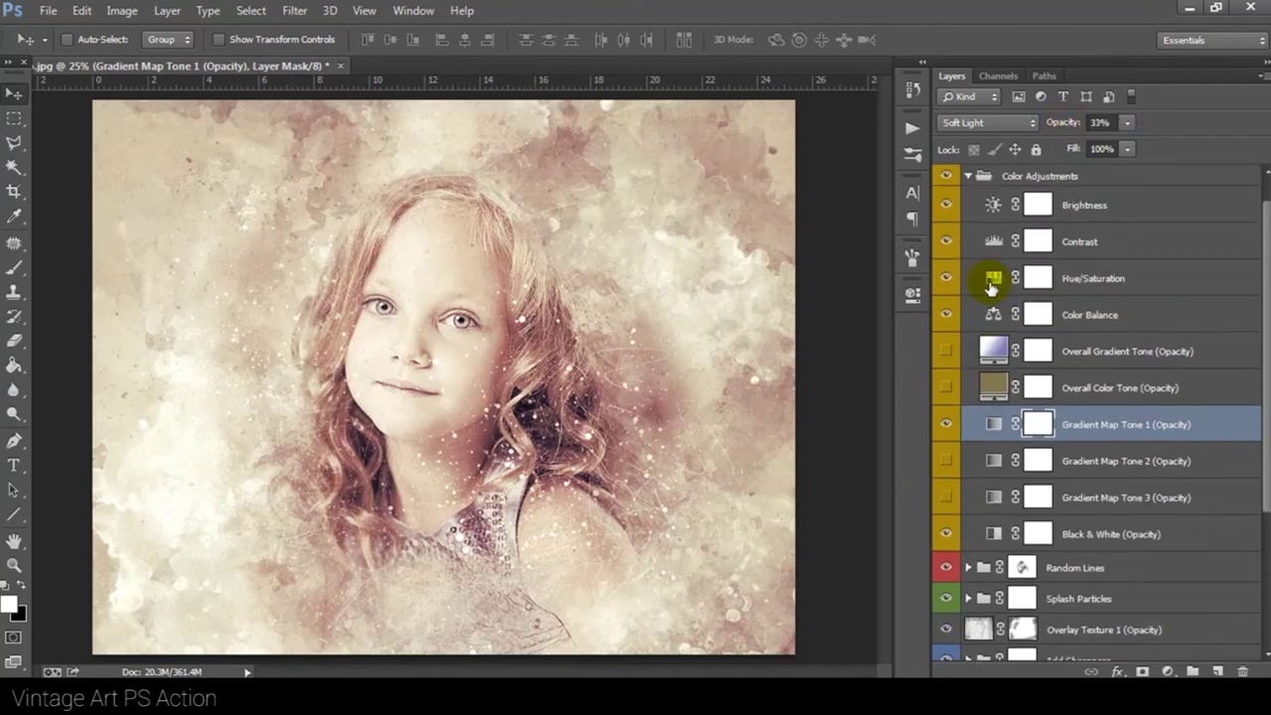
{"action": "scroll", "coordinate": [993, 278], "scroll_direction": "up", "scroll_amount": 1}
{"action": "left_click", "coordinate": [1007, 206]}
{"action": "left_click", "coordinate": [968, 207]}
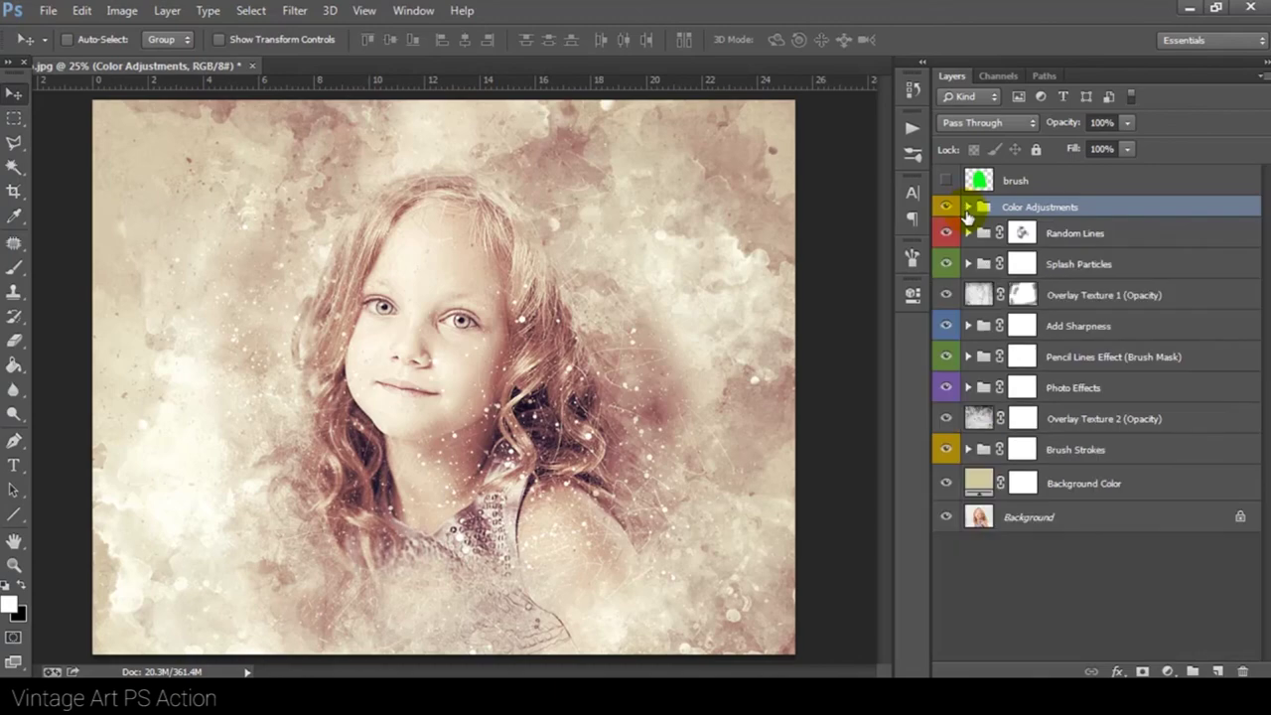